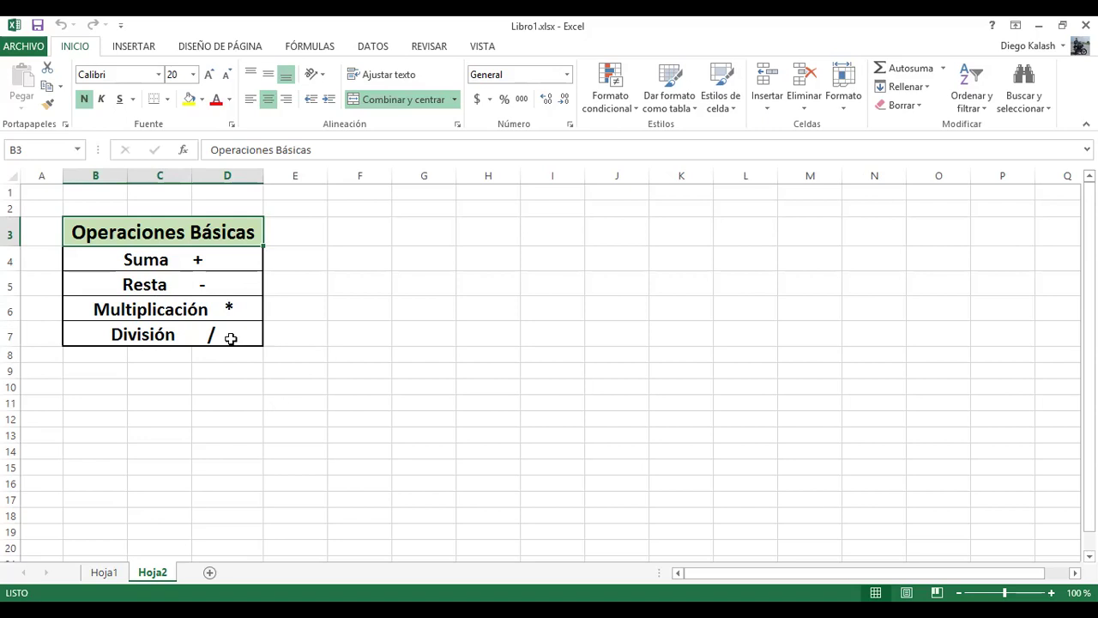
Step: Switch to the Hoja1 sheet and widen column B to roughly three times its width
{"action": "left_click", "coordinate": [105, 572]}
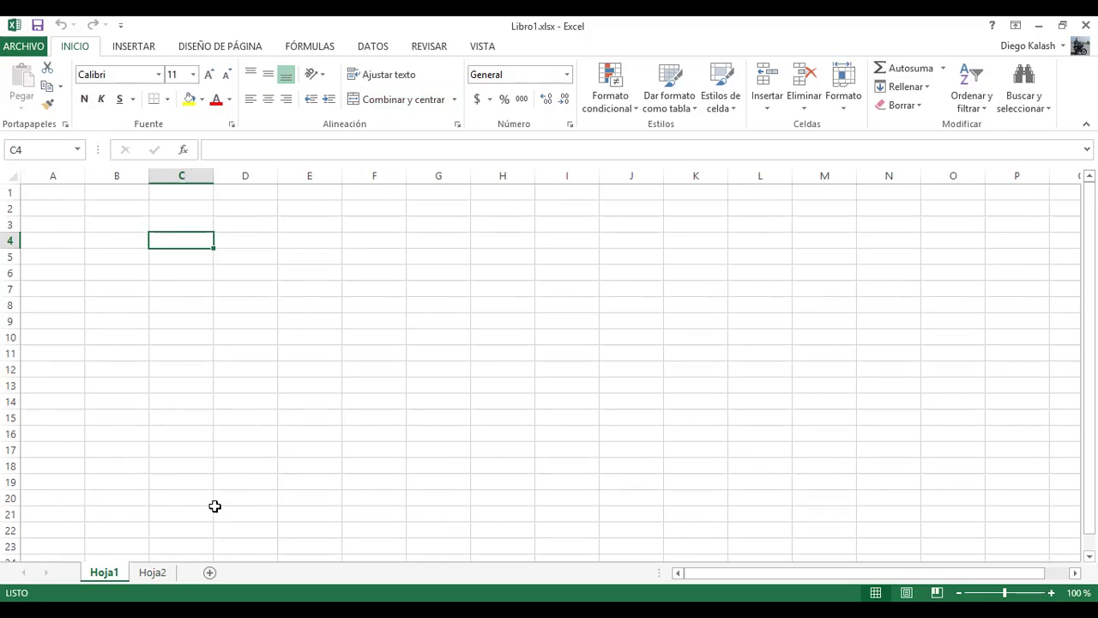
{"action": "left_click", "coordinate": [119, 224]}
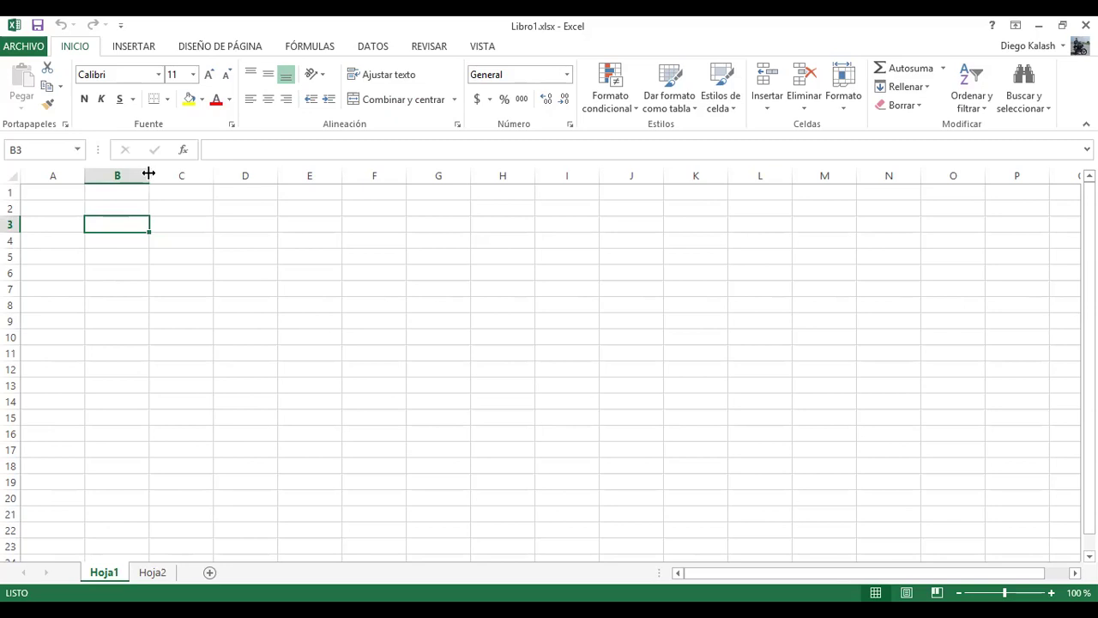
{"action": "left_click_drag", "start_coordinate": [149, 175], "coordinate": [287, 175]}
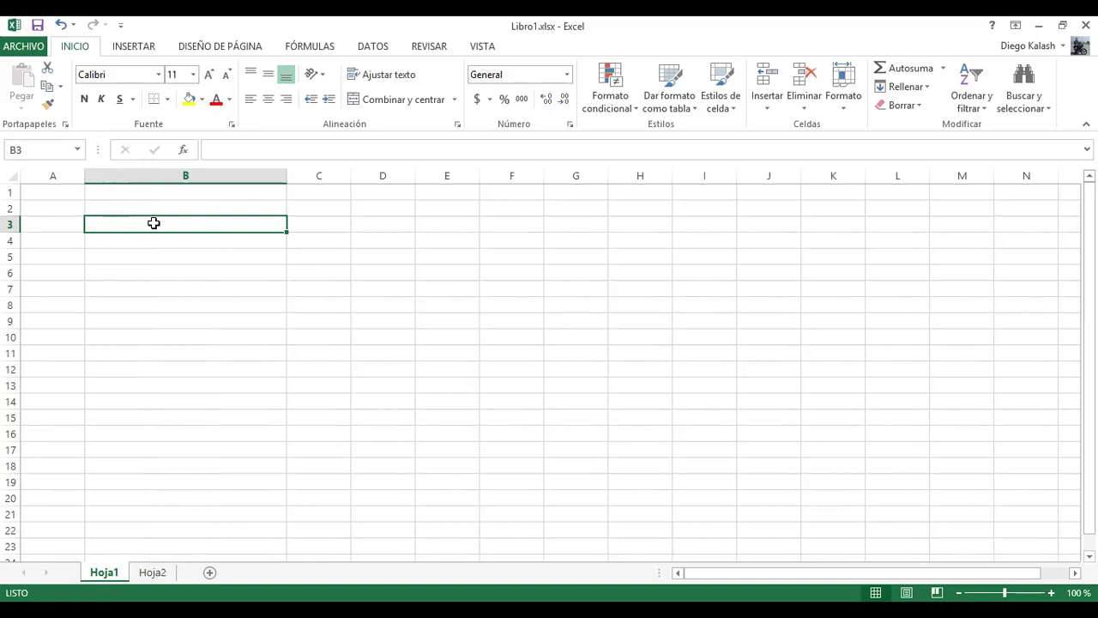
{"action": "key", "text": "Up"}
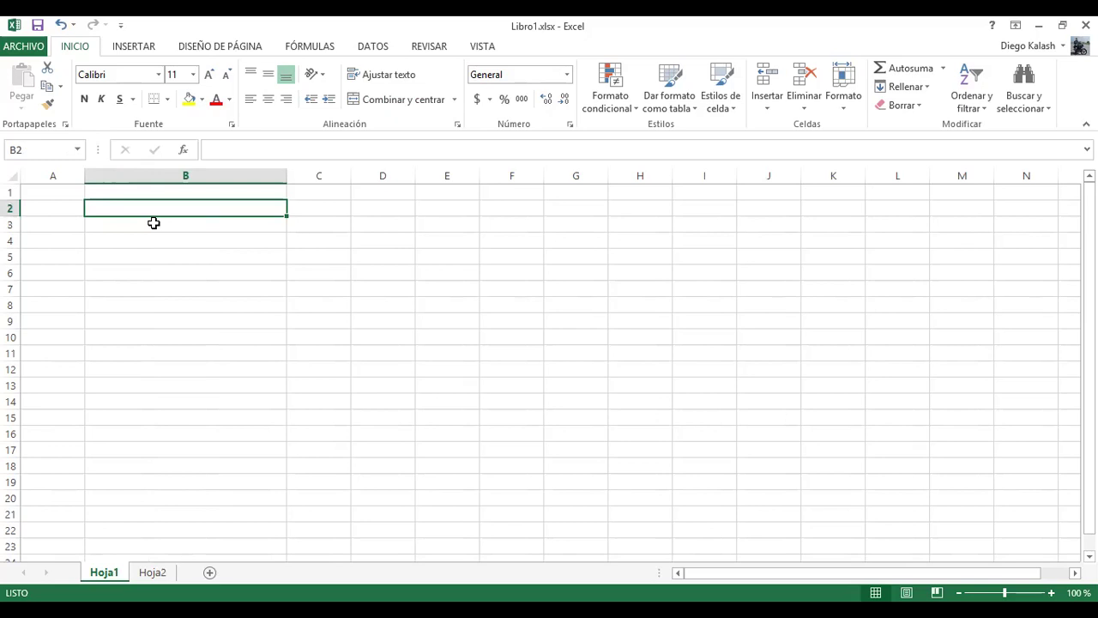
{"action": "key", "text": "Up"}
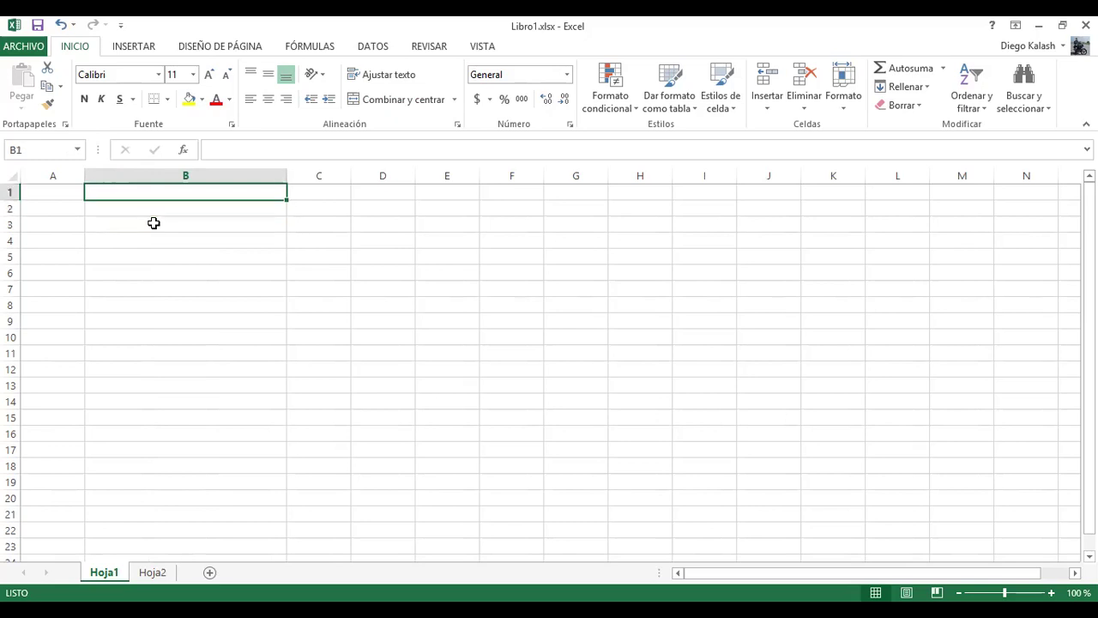
{"action": "key", "text": "Down"}
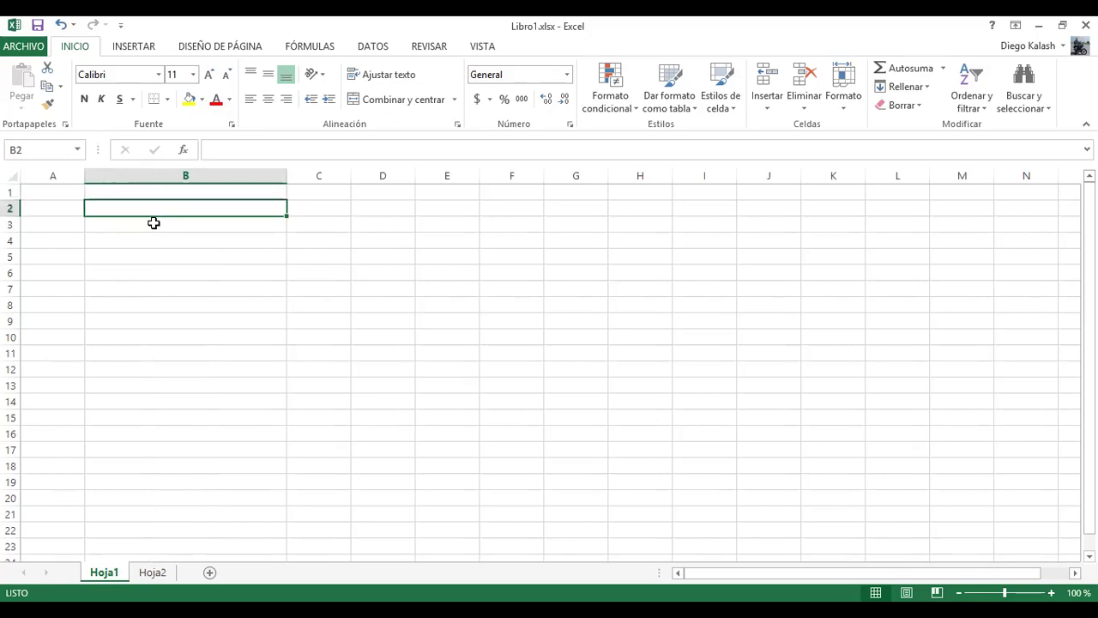
{"action": "key", "text": "Right"}
{"action": "key", "text": "Left"}
{"action": "key", "text": "Down"}
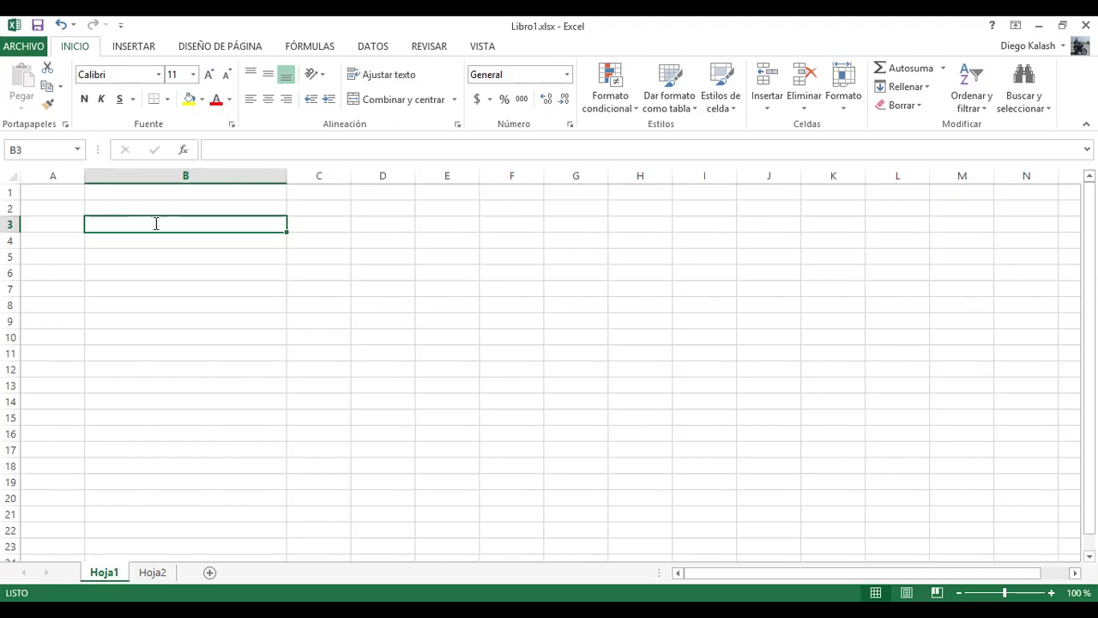
Step: Enter the headers Distribuidora, Envios and Importe in B3, C3 and D3, and narrow column B slightly
{"action": "type", "text": "Distribuidora"}
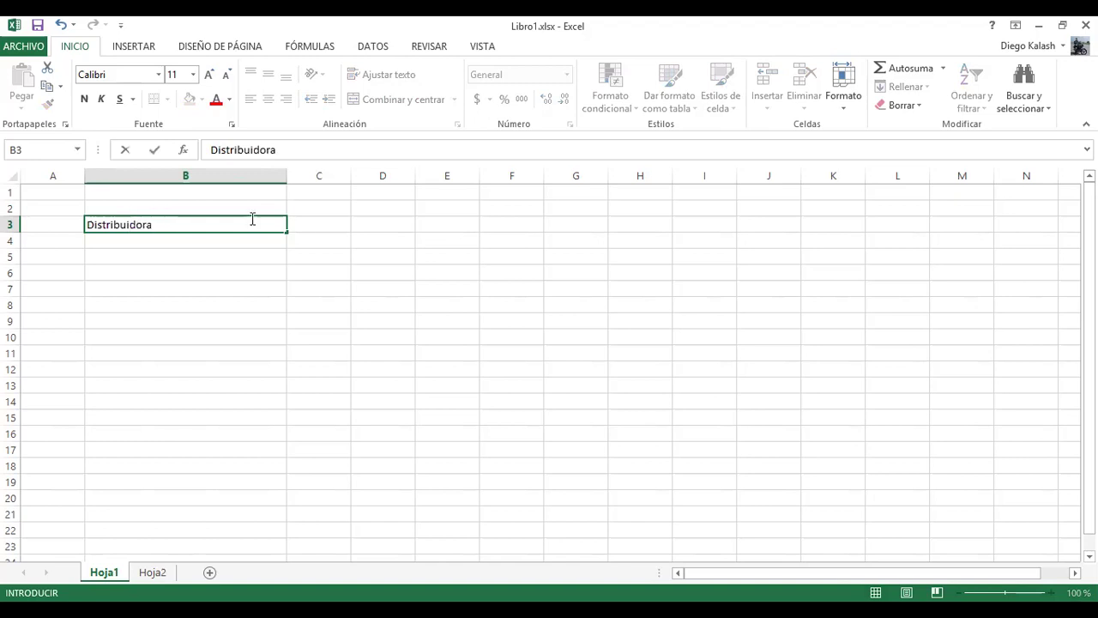
{"action": "left_click", "coordinate": [308, 223]}
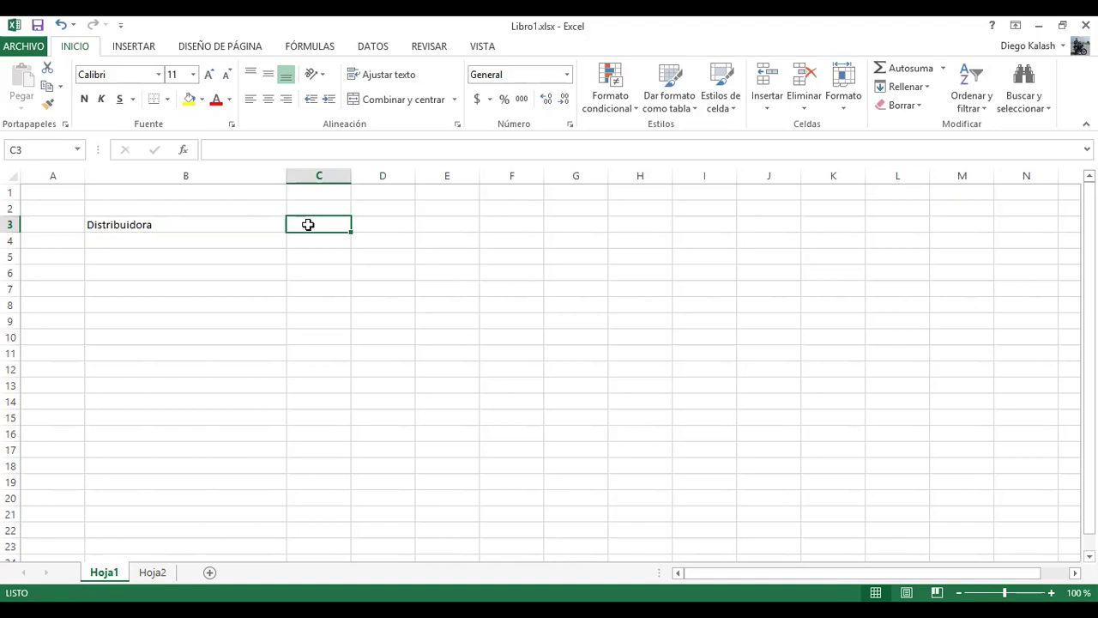
{"action": "type", "text": "Envios"}
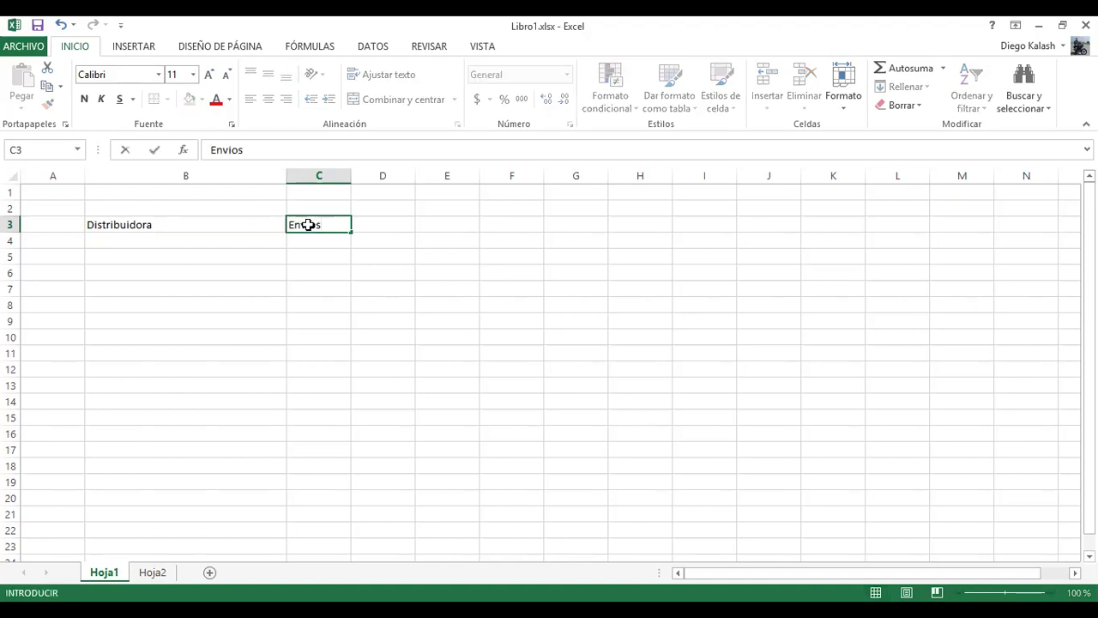
{"action": "key", "text": "Tab"}
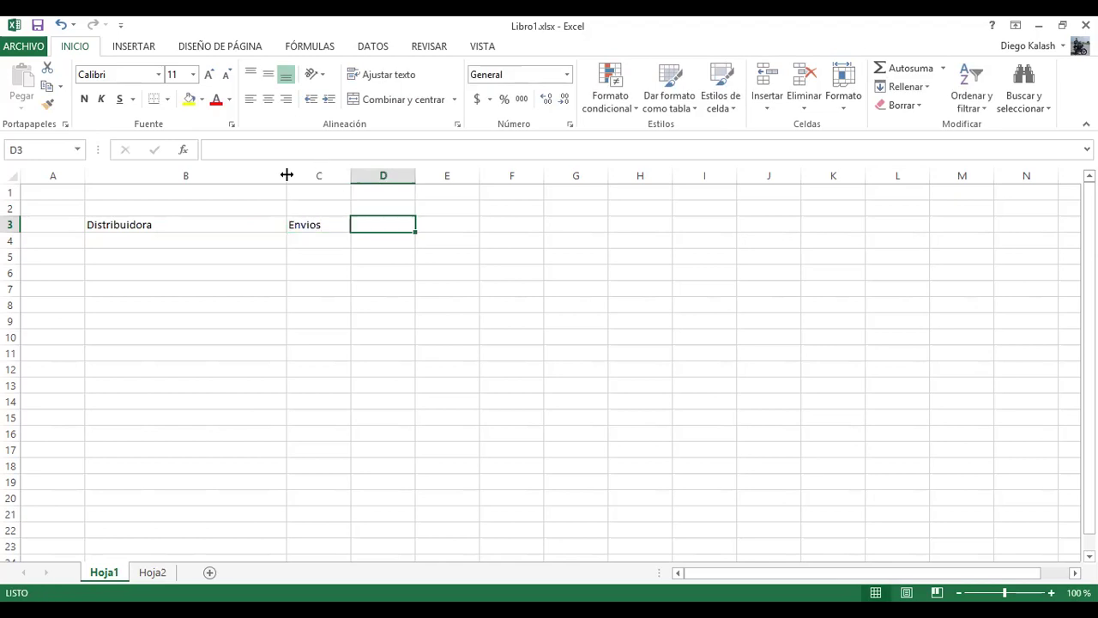
{"action": "left_click_drag", "start_coordinate": [217, 180], "coordinate": [264, 180]}
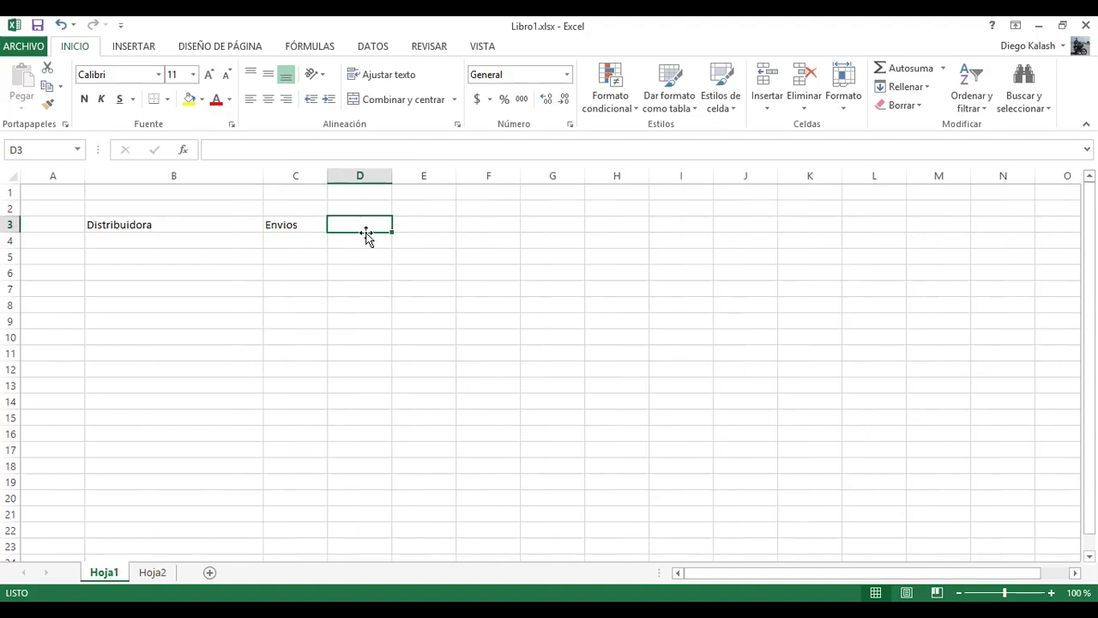
{"action": "type", "text": "Importe"}
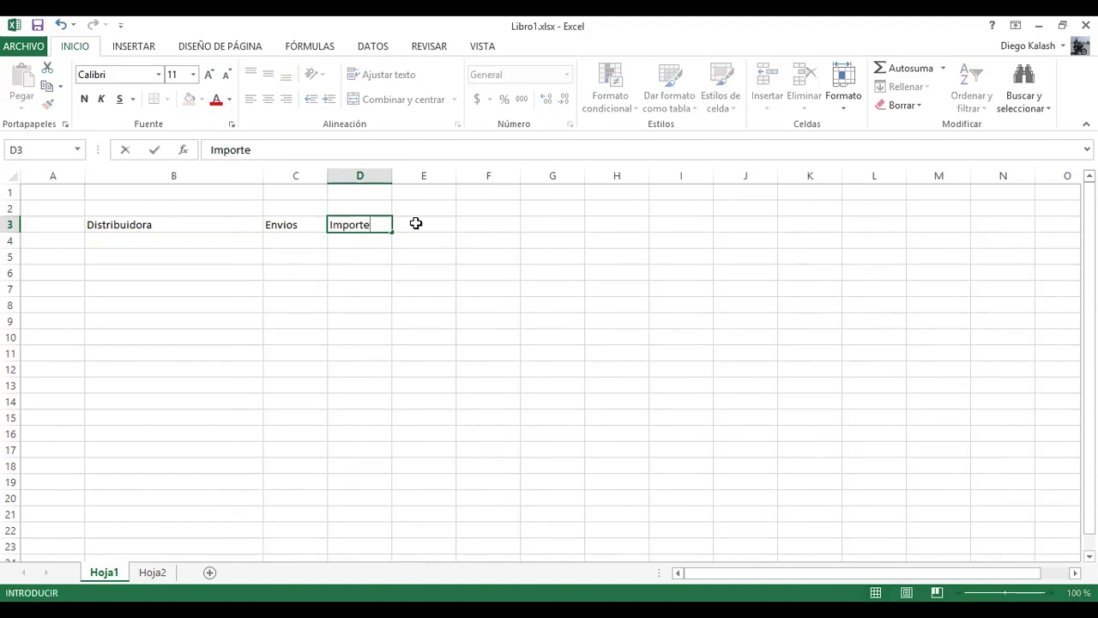
{"action": "key", "text": "Tab"}
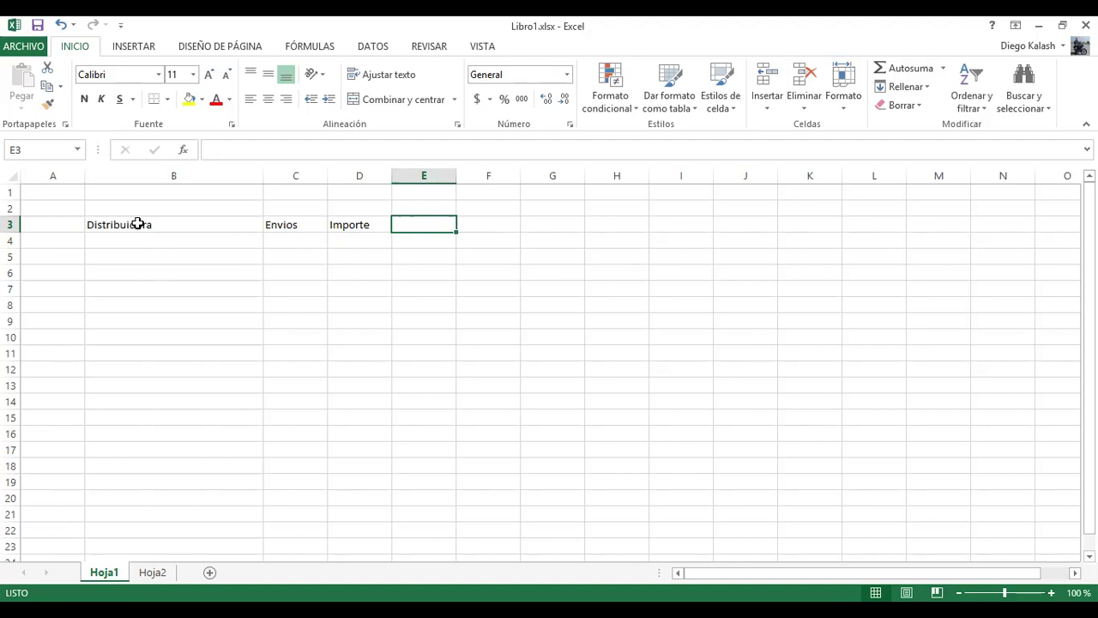
Step: Enter the headers Pedidos in E3 and Cobro in F3
{"action": "left_click", "coordinate": [317, 222]}
{"action": "key", "text": "shift+Right"}
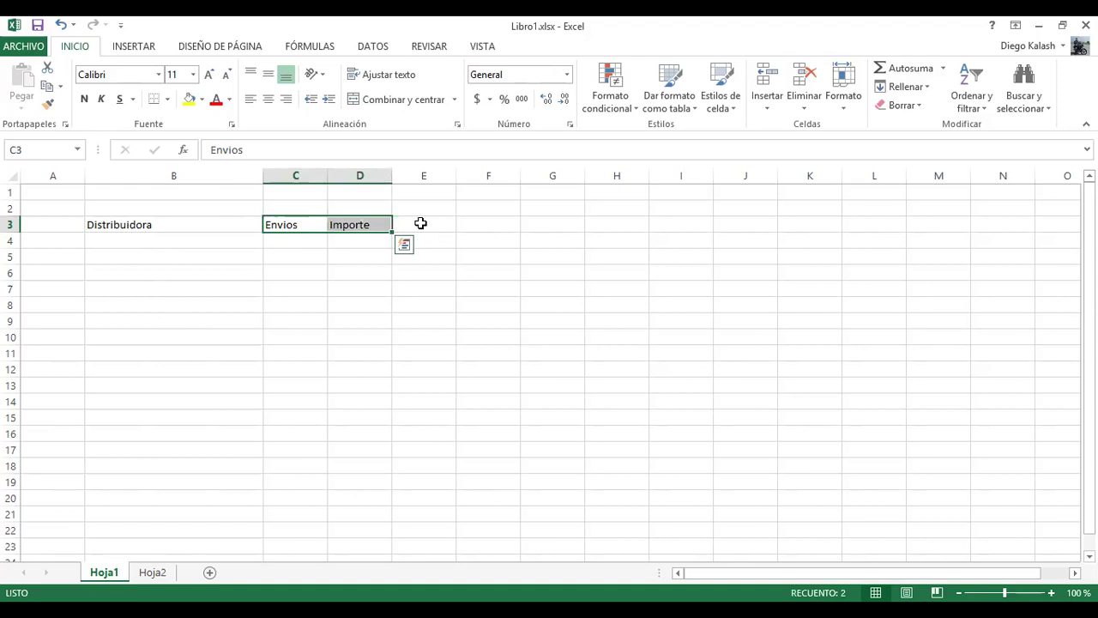
{"action": "left_click", "coordinate": [420, 223]}
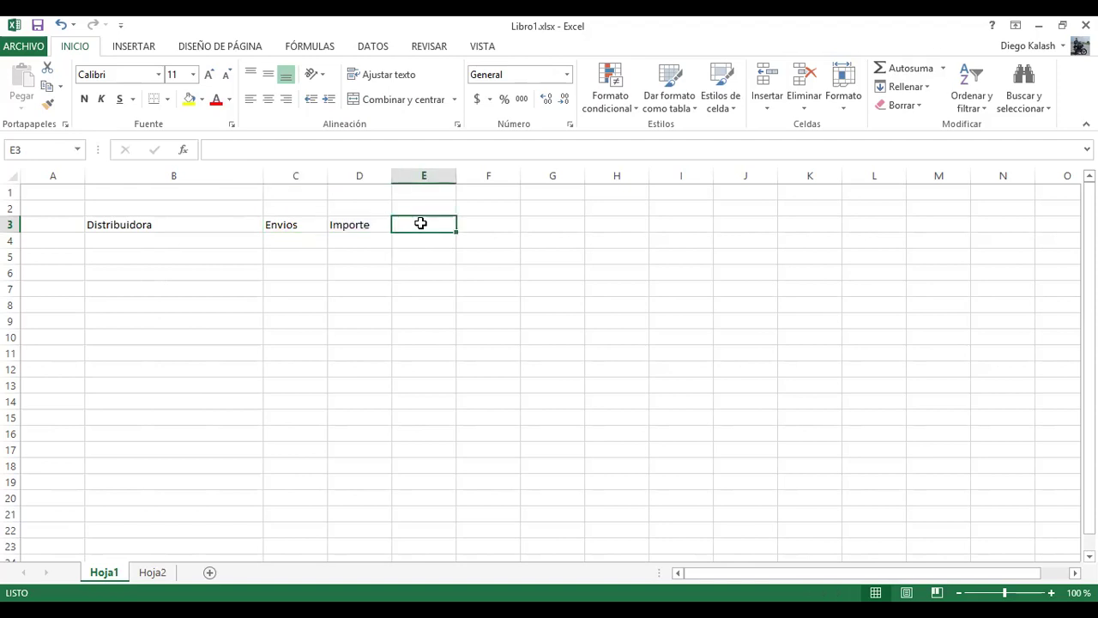
{"action": "type", "text": "Pedidos"}
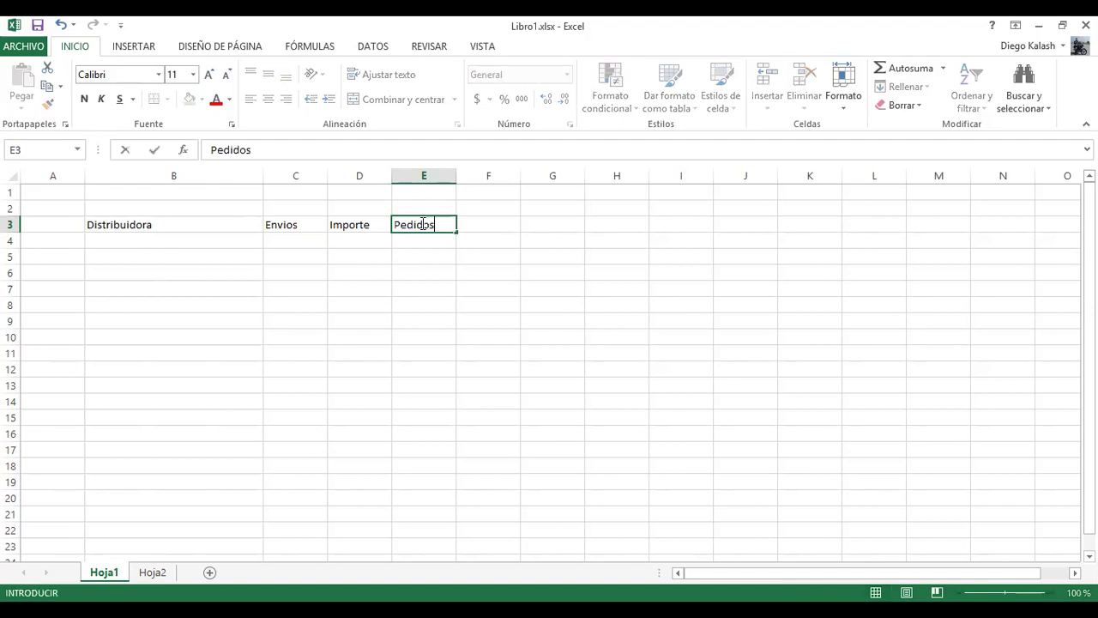
{"action": "key", "text": "Tab"}
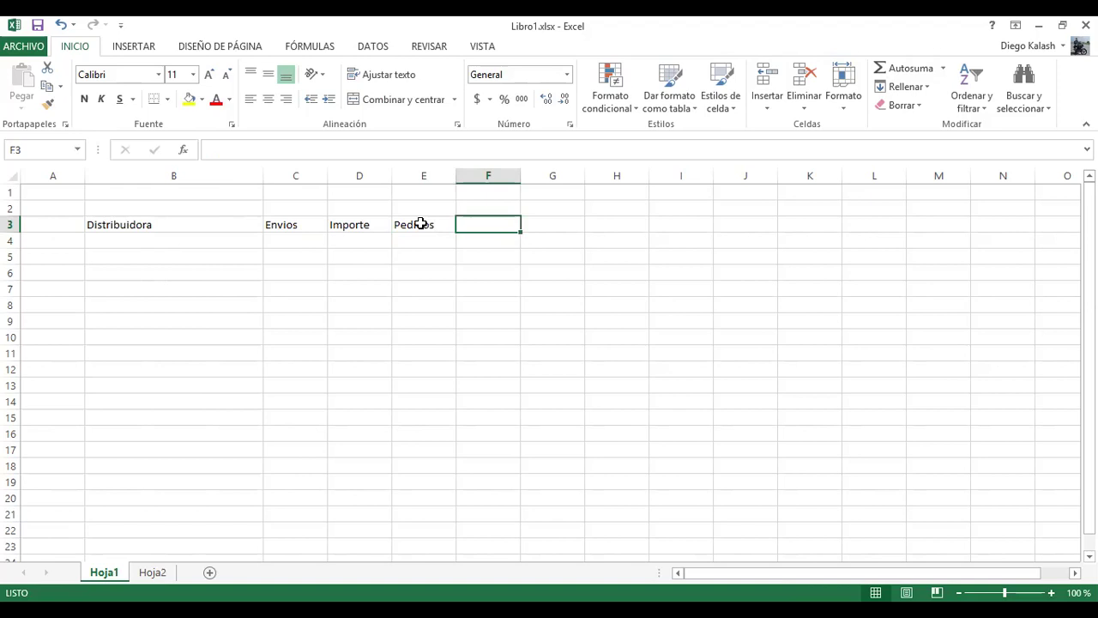
{"action": "type", "text": "Im"}
{"action": "key", "text": "BackSpace"}
{"action": "key", "text": "BackSpace"}
{"action": "type", "text": "Cobro"}
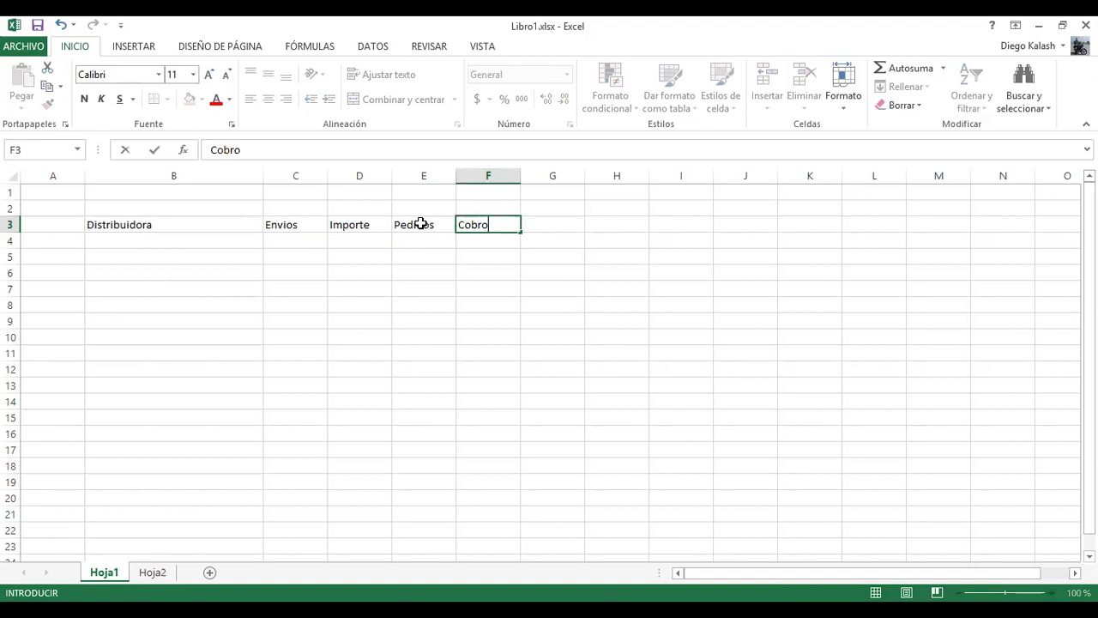
{"action": "key", "text": "Tab"}
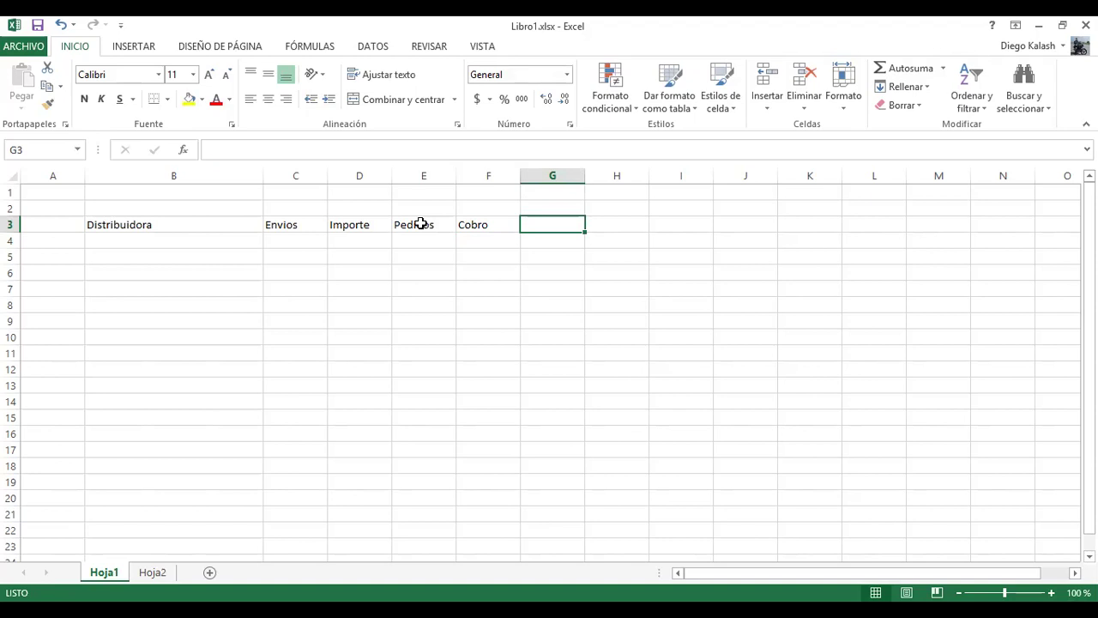
Step: Enter the header Devoluciones in G3 and fit column G's width to the text
{"action": "type", "text": "Devoluciones"}
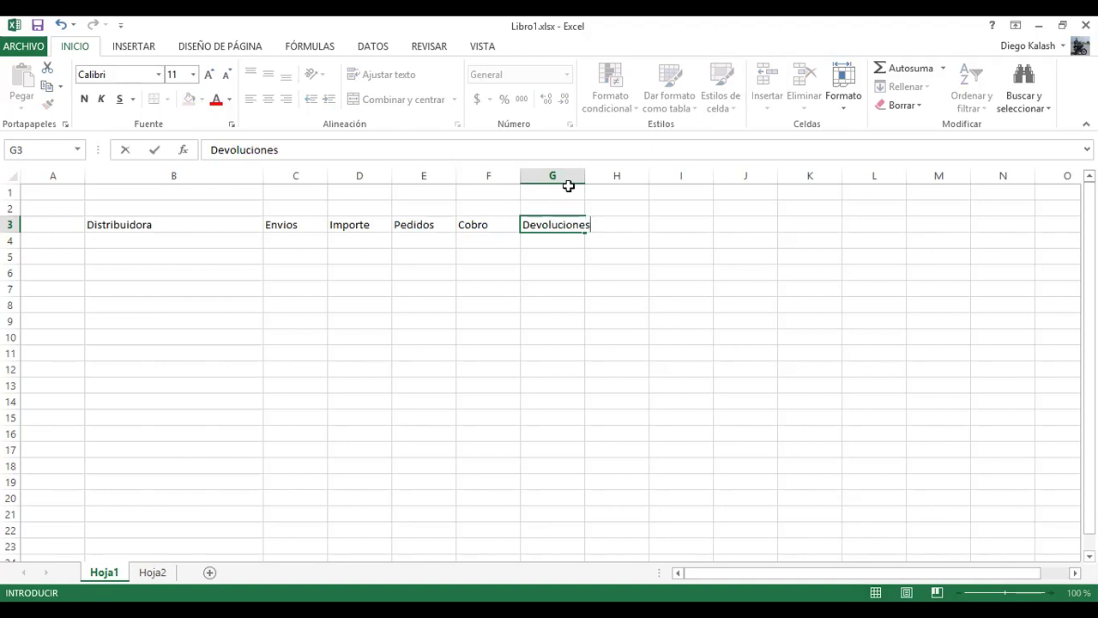
{"action": "key", "text": "F2"}
{"action": "key", "text": "Return"}
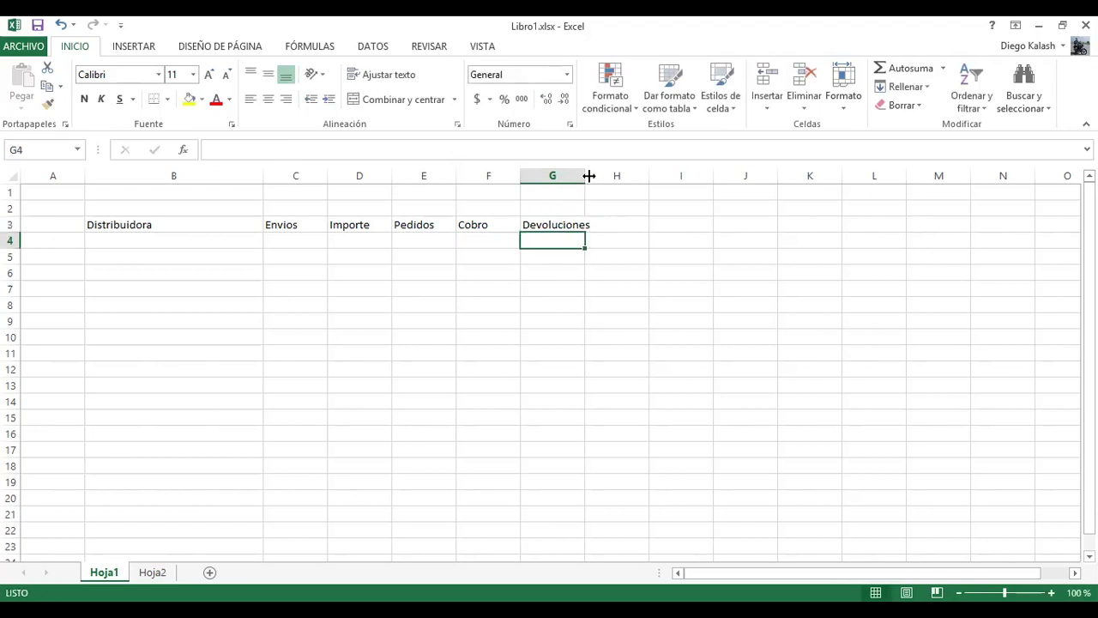
{"action": "double_click", "coordinate": [586, 175]}
Step: Enter the header Perdidas in H3 and slightly widen columns C through F
{"action": "left_click", "coordinate": [644, 230]}
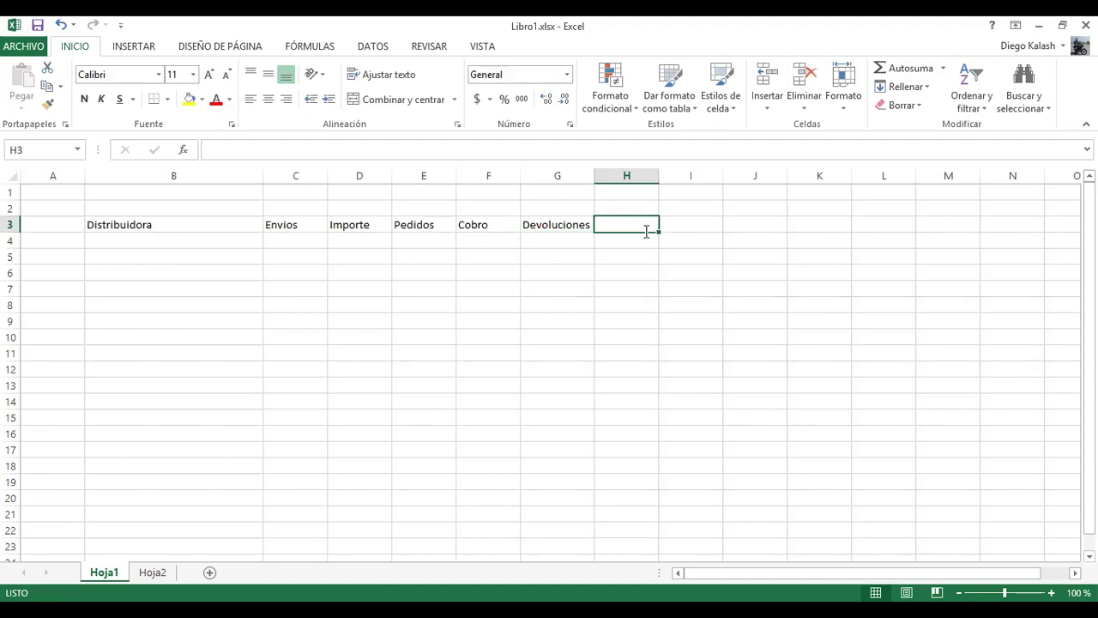
{"action": "type", "text": "Perdidas"}
{"action": "key", "text": "ctrl+Return"}
{"action": "key", "text": "Return"}
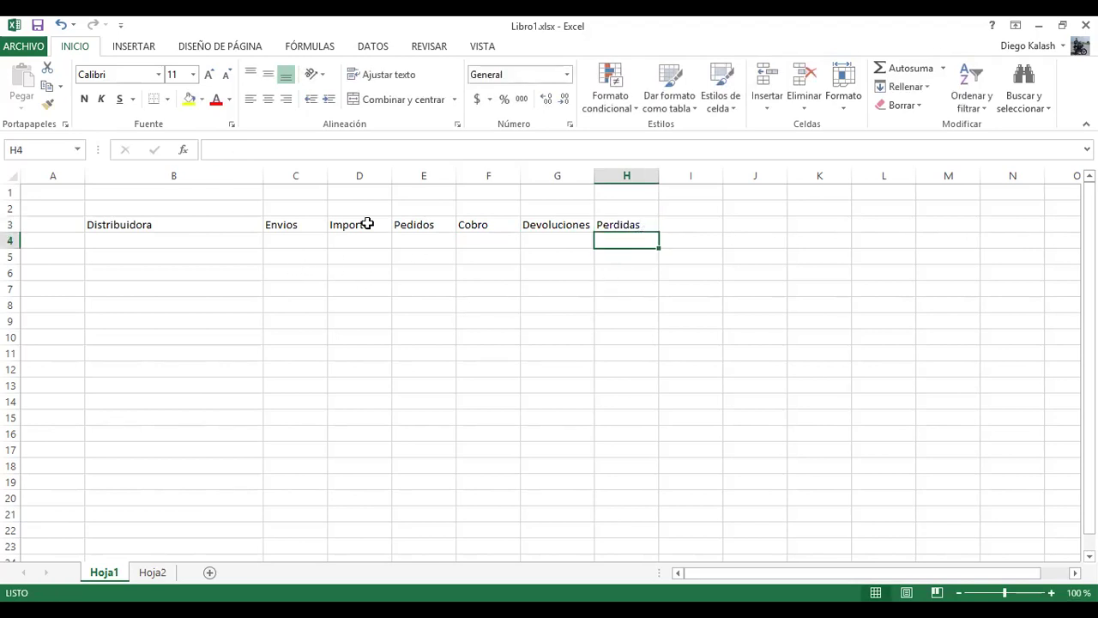
{"action": "left_click_drag", "start_coordinate": [328, 179], "coordinate": [331, 179]}
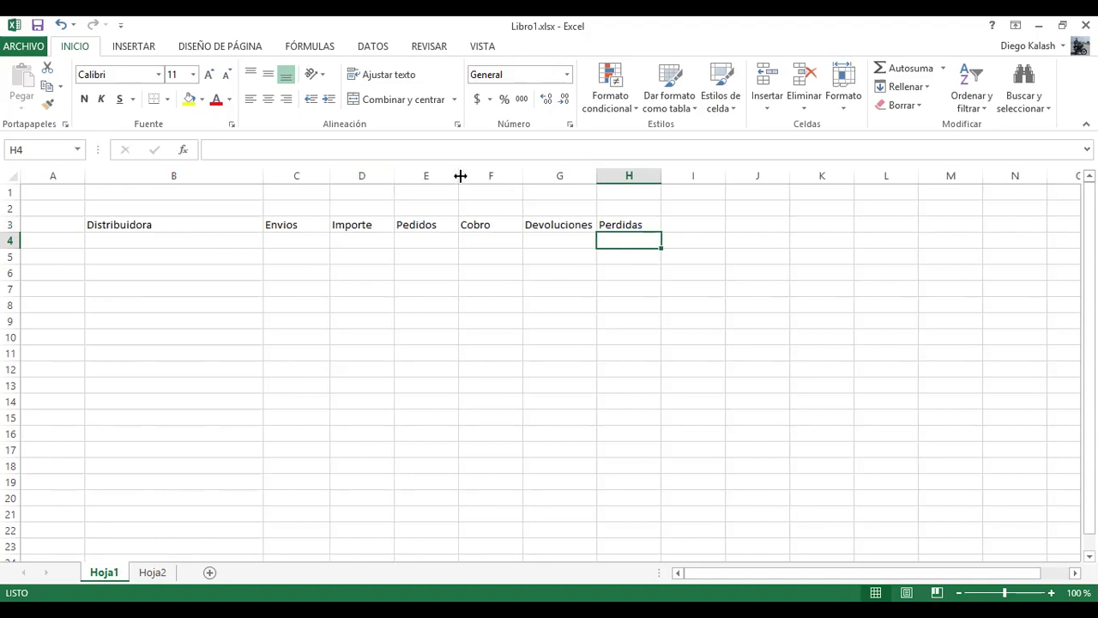
{"action": "left_click", "coordinate": [529, 173]}
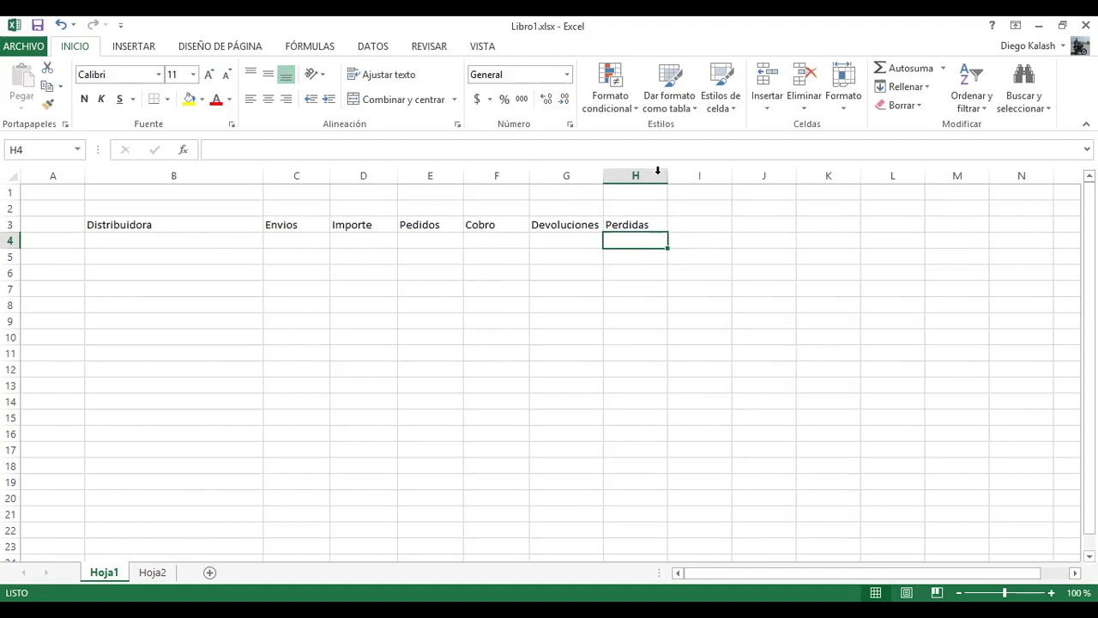
Step: Make the header cells B3:H3 bold and centre their text
{"action": "left_click_drag", "start_coordinate": [183, 223], "coordinate": [680, 238]}
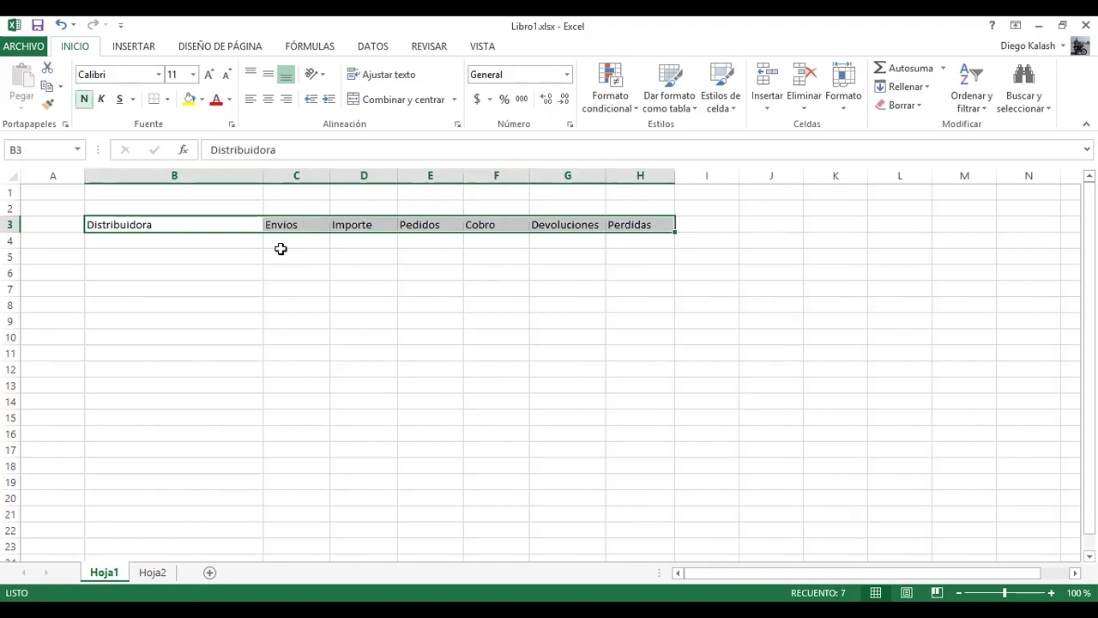
{"action": "key", "text": "ctrl+n"}
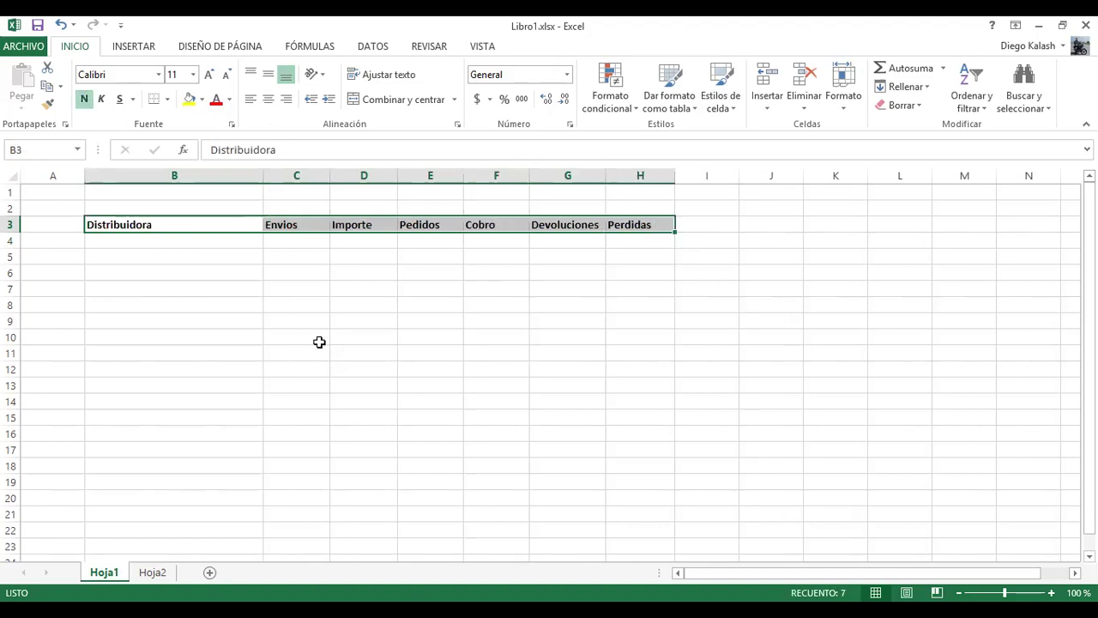
{"action": "key", "text": "ctrl+t"}
{"action": "left_click", "coordinate": [200, 240]}
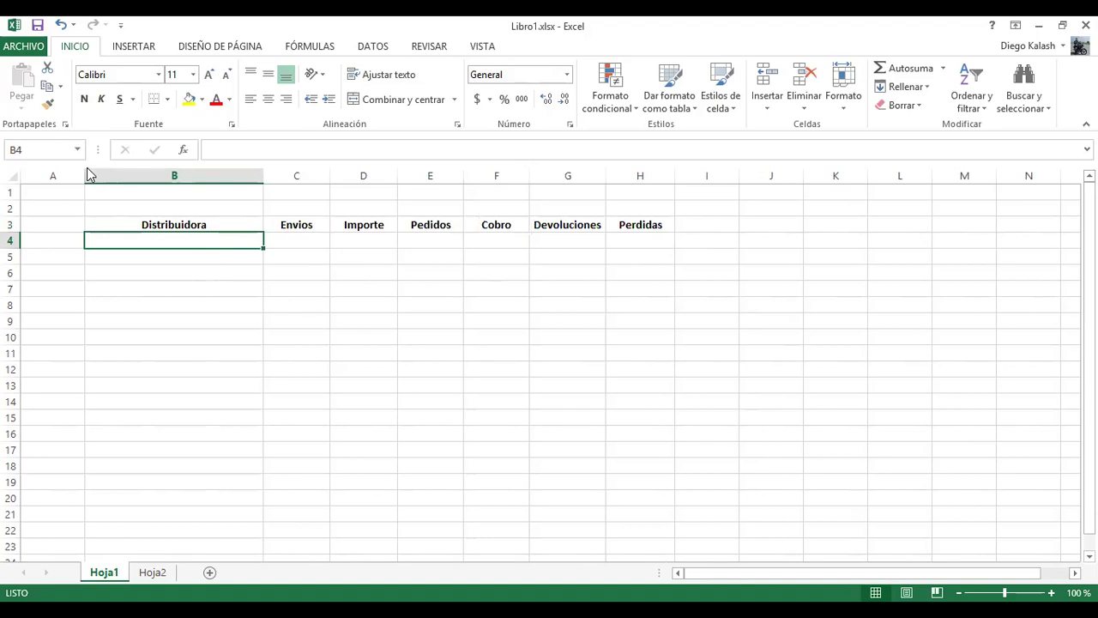
Step: Narrow column A and enter Propia CABA y GBA in B4 as the first distributor
{"action": "left_click_drag", "start_coordinate": [84, 172], "coordinate": [41, 185]}
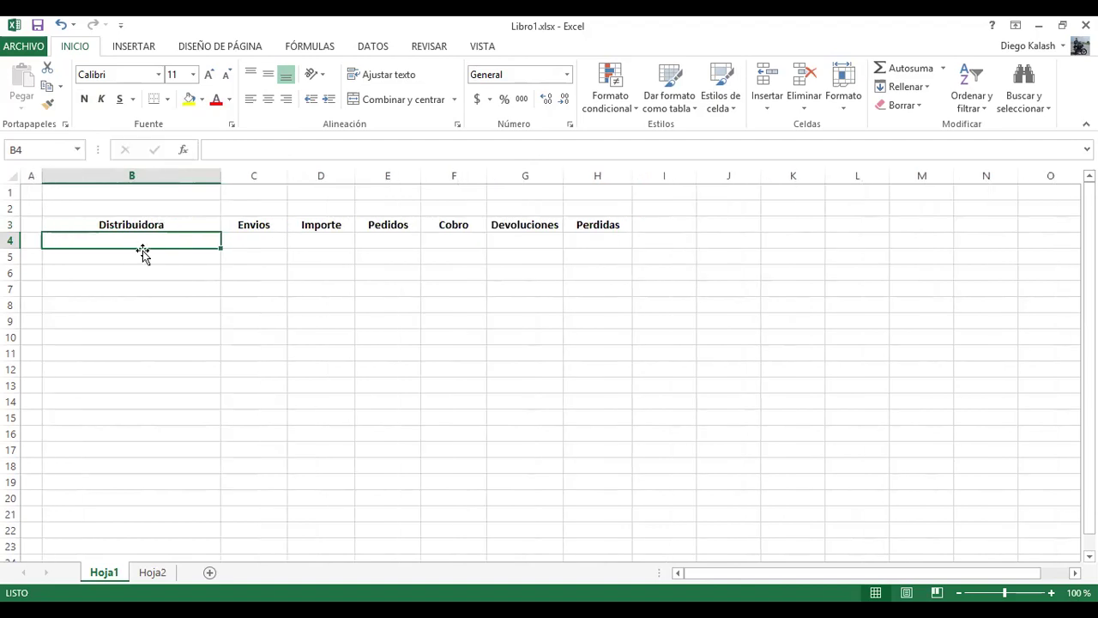
{"action": "left_click", "coordinate": [143, 253]}
{"action": "left_click", "coordinate": [159, 242]}
{"action": "type", "text": "Propia"}
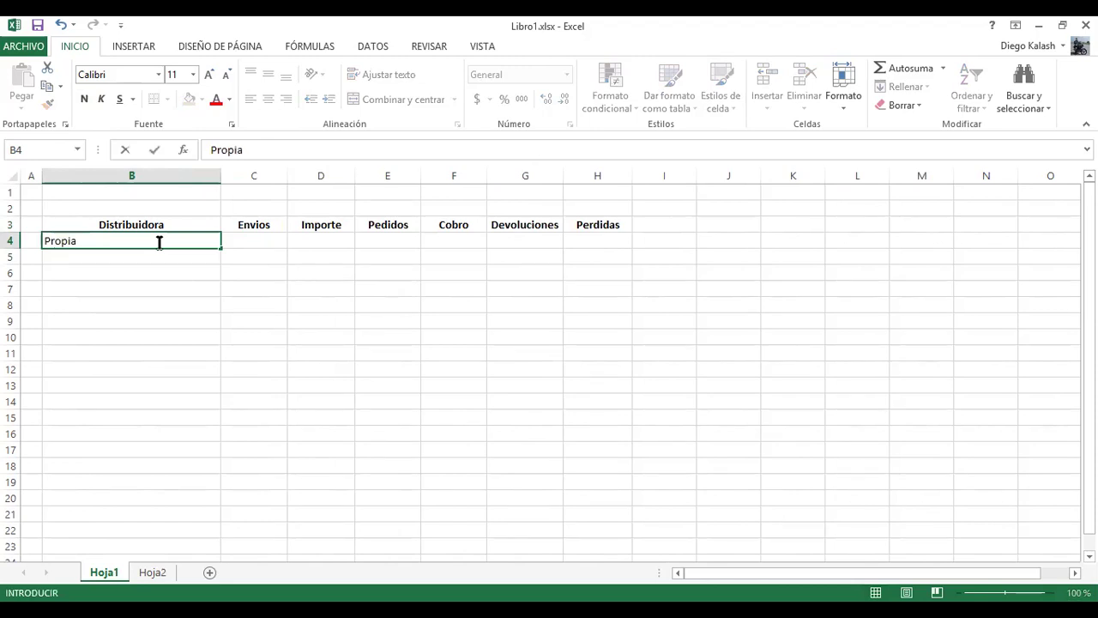
{"action": "type", "text": " CABA y GBA"}
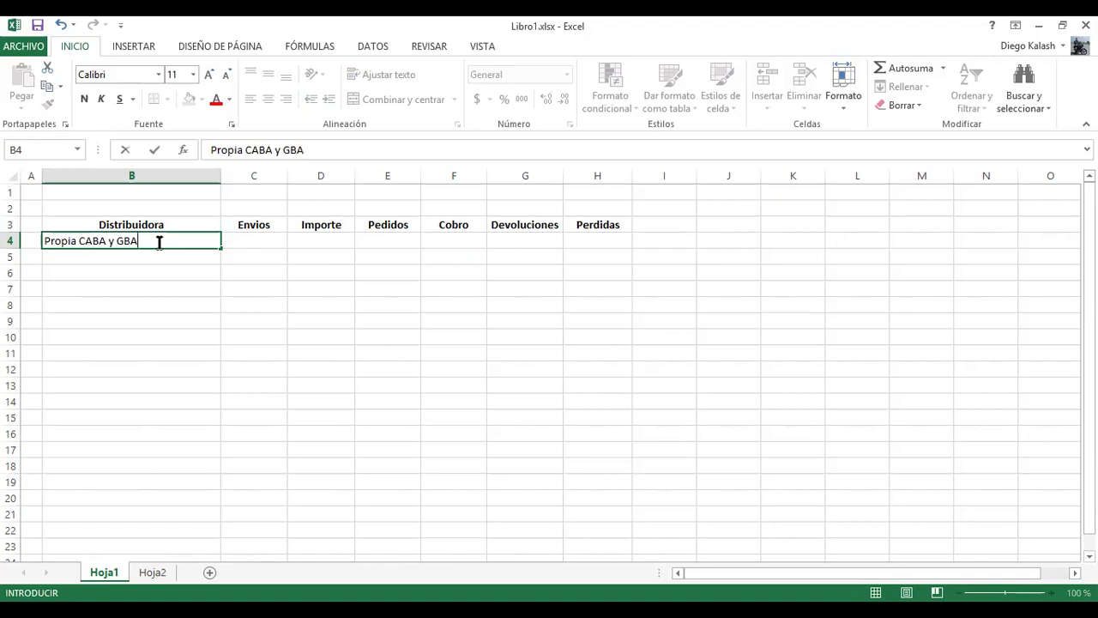
{"action": "key", "text": "Return"}
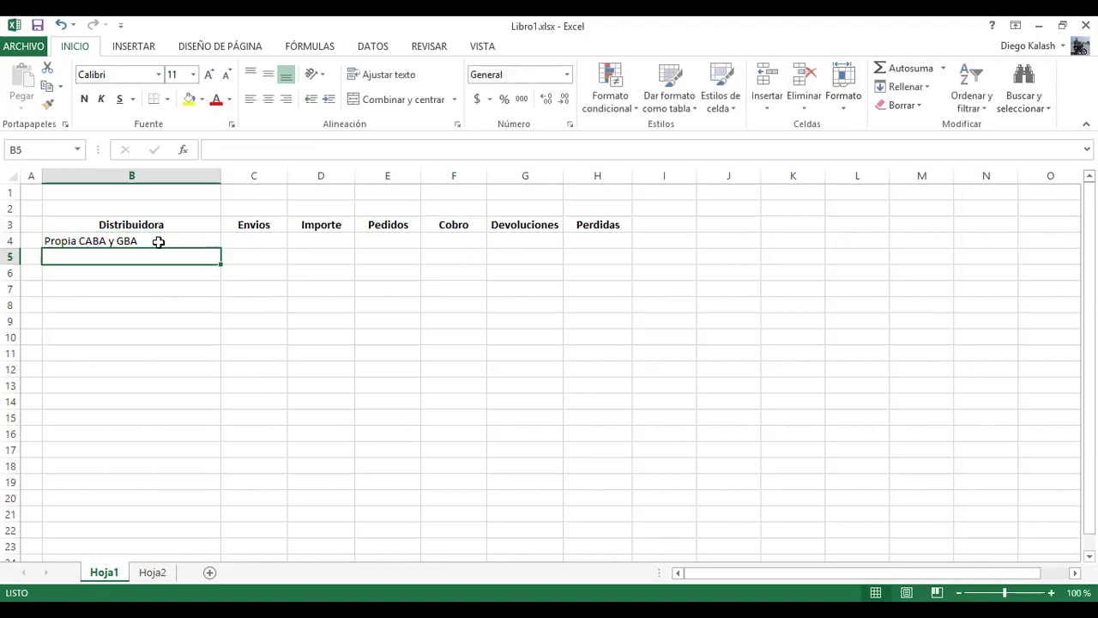
Step: Enter Propia NOA in B5 as the second distributor, replacing the autocomplete suggestion
{"action": "type", "text": "Propia "}
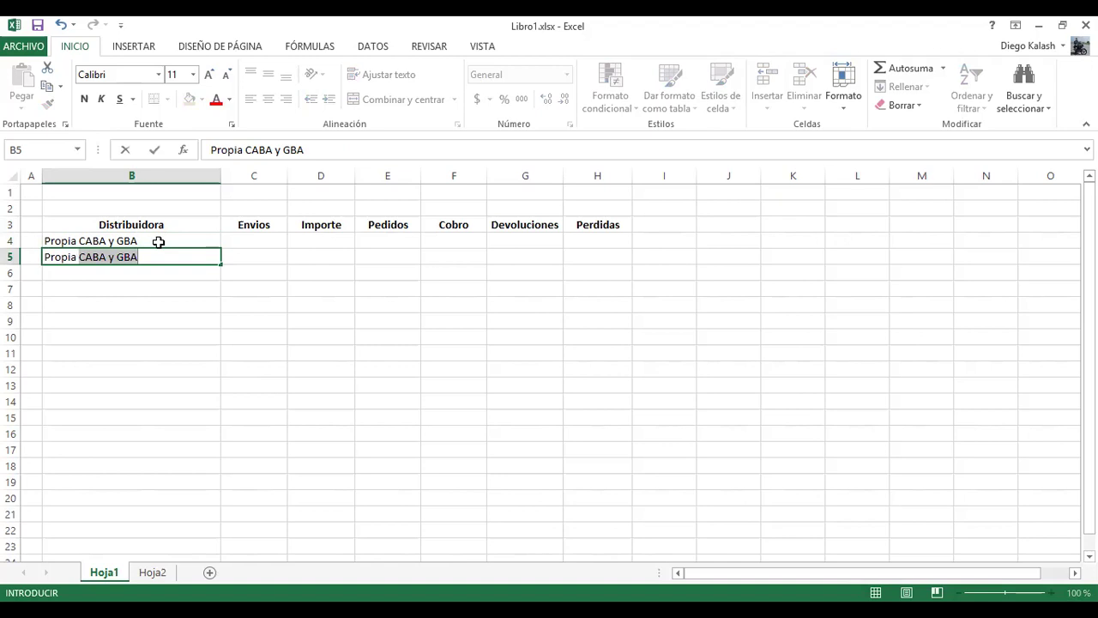
{"action": "type", "text": "NOA"}
{"action": "key", "text": "Return"}
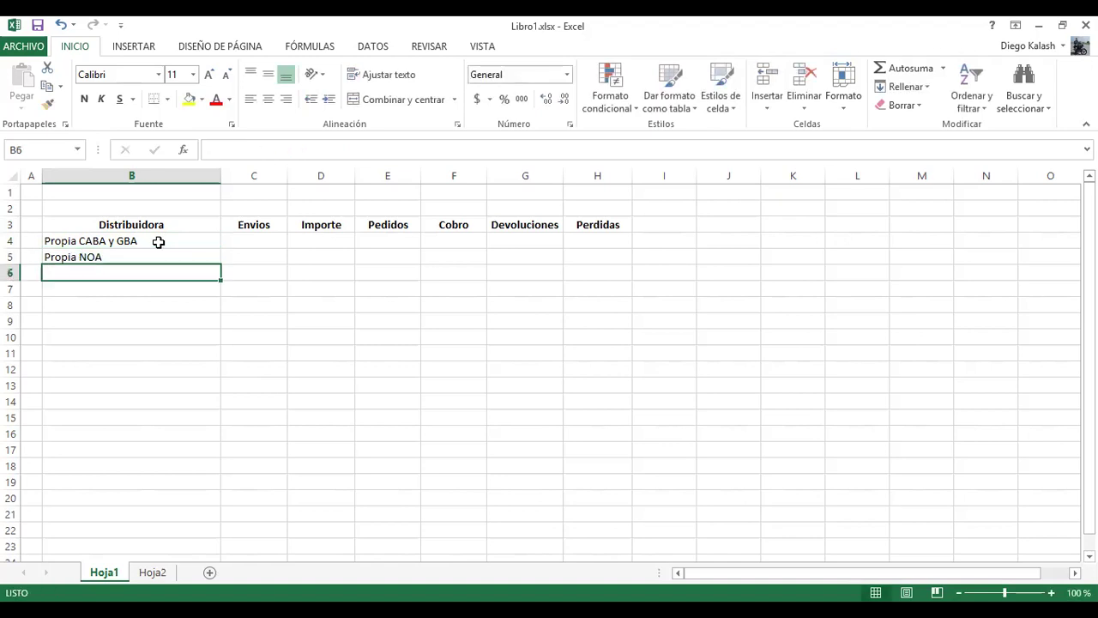
Step: Enter Propia NEA in B6 and Propia Cuyo in B7 as the next distributors
{"action": "type", "text": "Propia NEA"}
{"action": "key", "text": "ctrl+Return"}
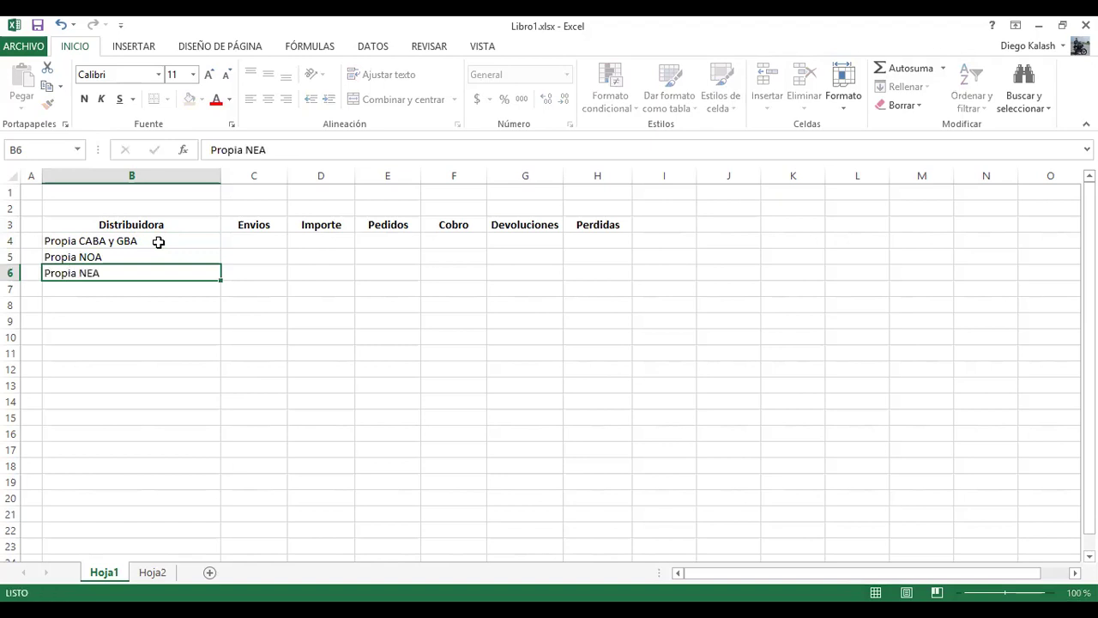
{"action": "key", "text": "Down"}
{"action": "type", "text": "P"}
{"action": "type", "text": "ropi"}
{"action": "type", "text": "a"}
{"action": "type", "text": " Cu"}
{"action": "type", "text": "ya"}
{"action": "key", "text": "BackSpace"}
{"action": "type", "text": "o"}
{"action": "key", "text": "Return"}
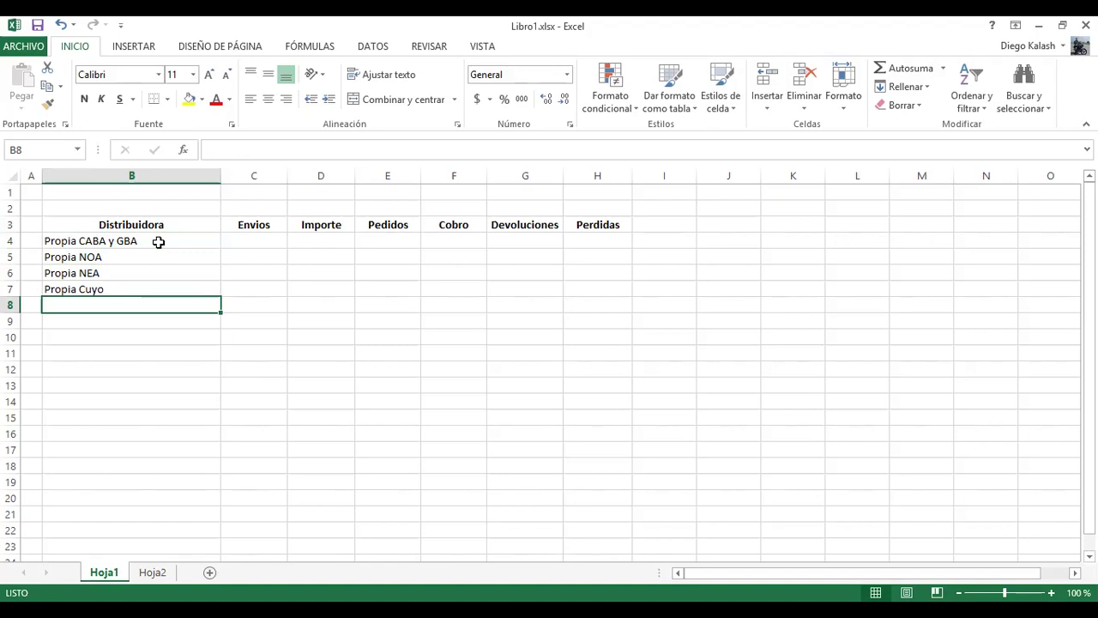
Step: Complete the distributor list with Propia Patagonia in B8, Importadora Uruguay in B9 and Importadora Chile in B10
{"action": "type", "text": "Propia Patagonia"}
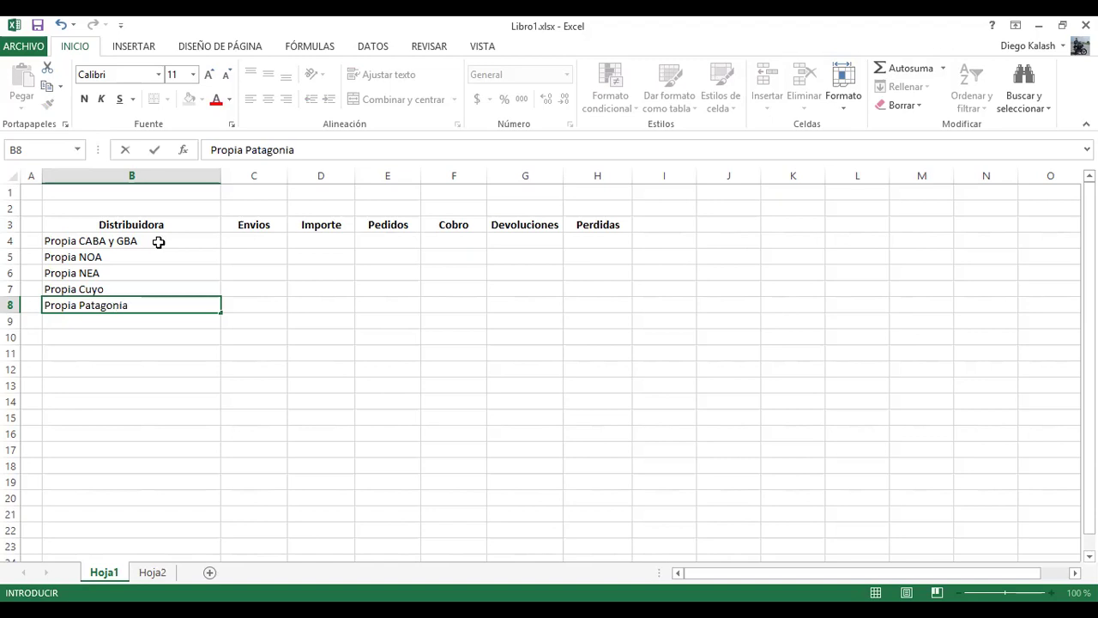
{"action": "key", "text": "Return"}
{"action": "type", "text": "Importadora Uruguay"}
{"action": "key", "text": "ctrl+Return"}
{"action": "key", "text": "Return"}
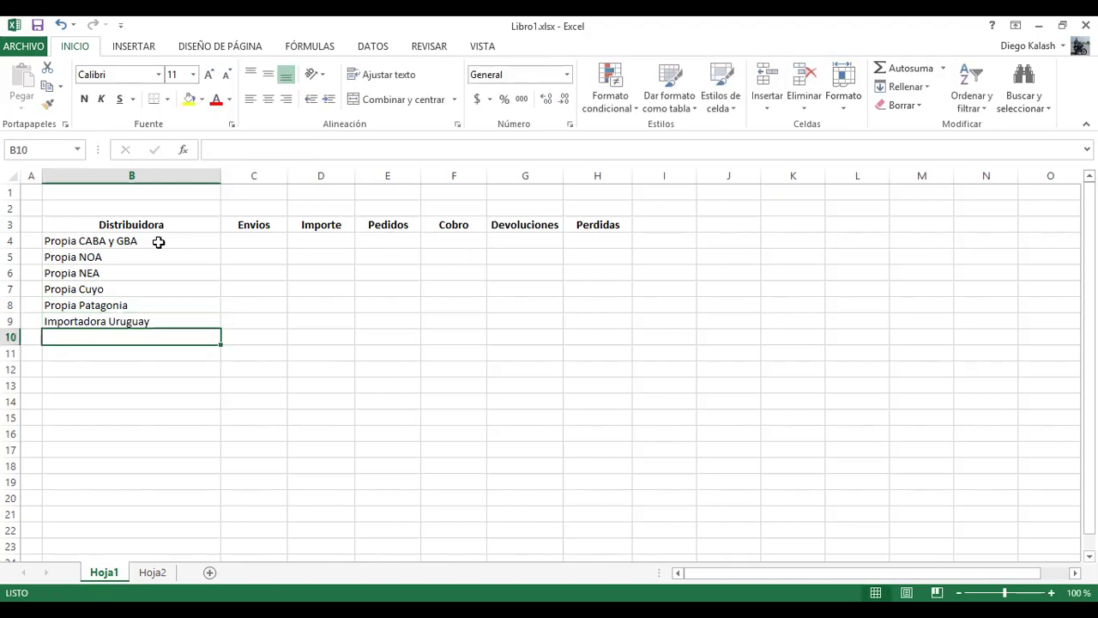
{"action": "type", "text": "Importadora "}
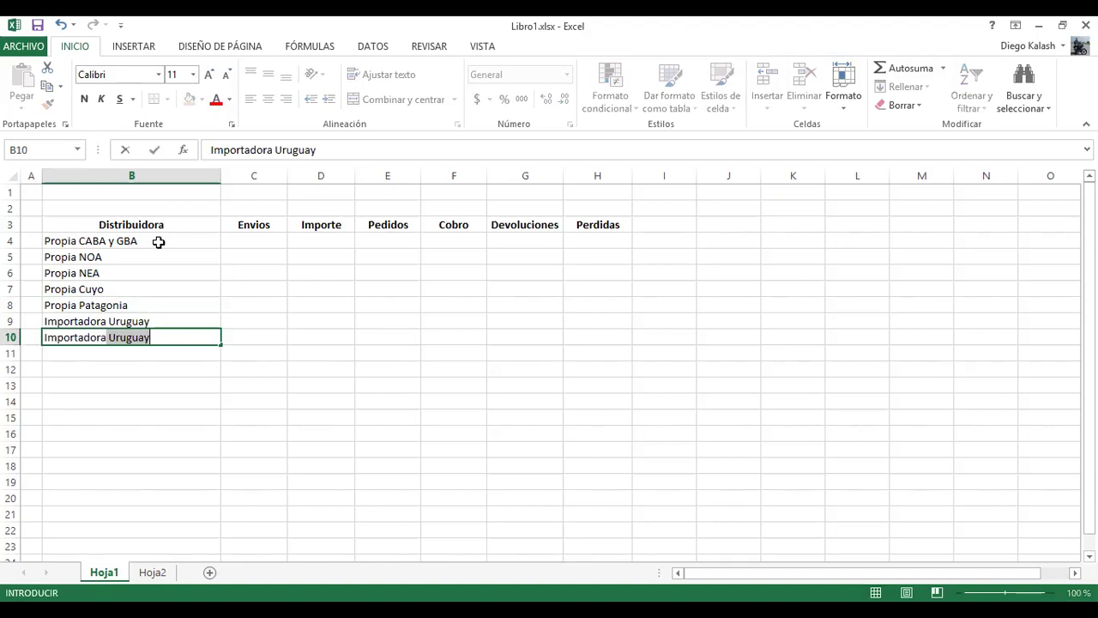
{"action": "type", "text": "Chile"}
{"action": "key", "text": "ctrl+Return"}
{"action": "key", "text": "Right"}
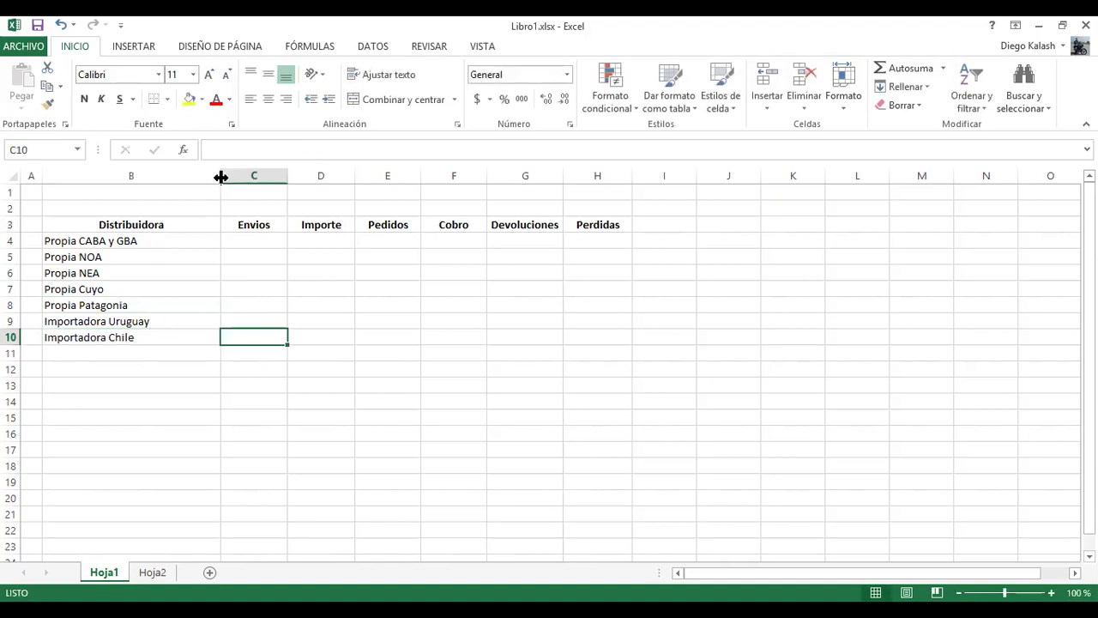
Step: Narrow column B slightly and enter 500 in C4 as the Envios value for Propia CABA y GBA
{"action": "left_click_drag", "start_coordinate": [208, 176], "coordinate": [208, 178]}
{"action": "left_click_drag", "start_coordinate": [110, 240], "coordinate": [107, 339]}
{"action": "left_click", "coordinate": [246, 244]}
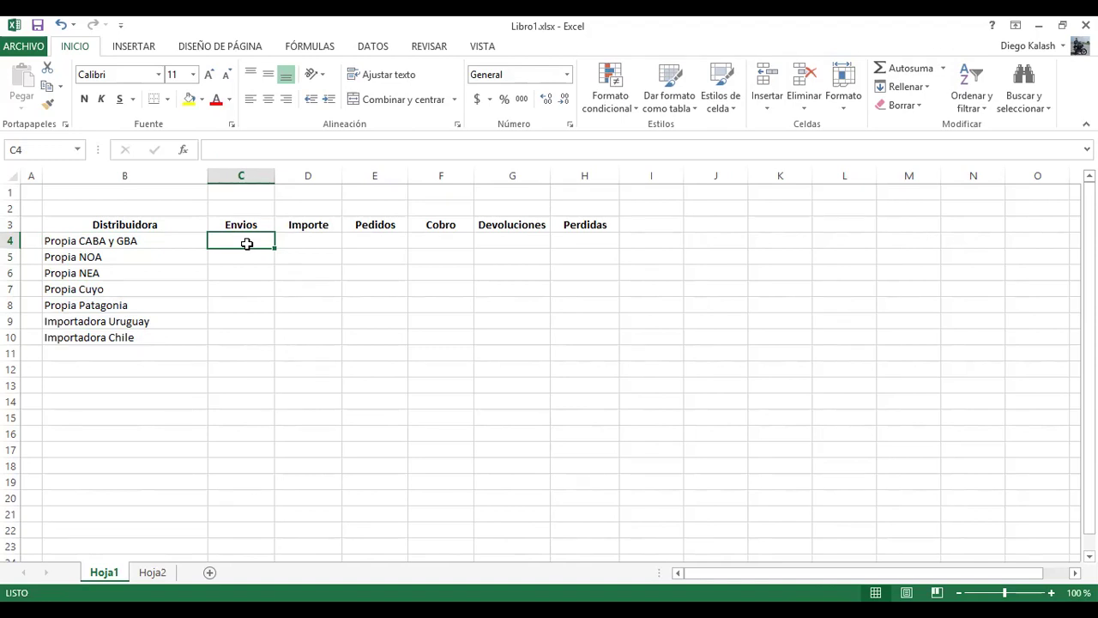
{"action": "type", "text": "150"}
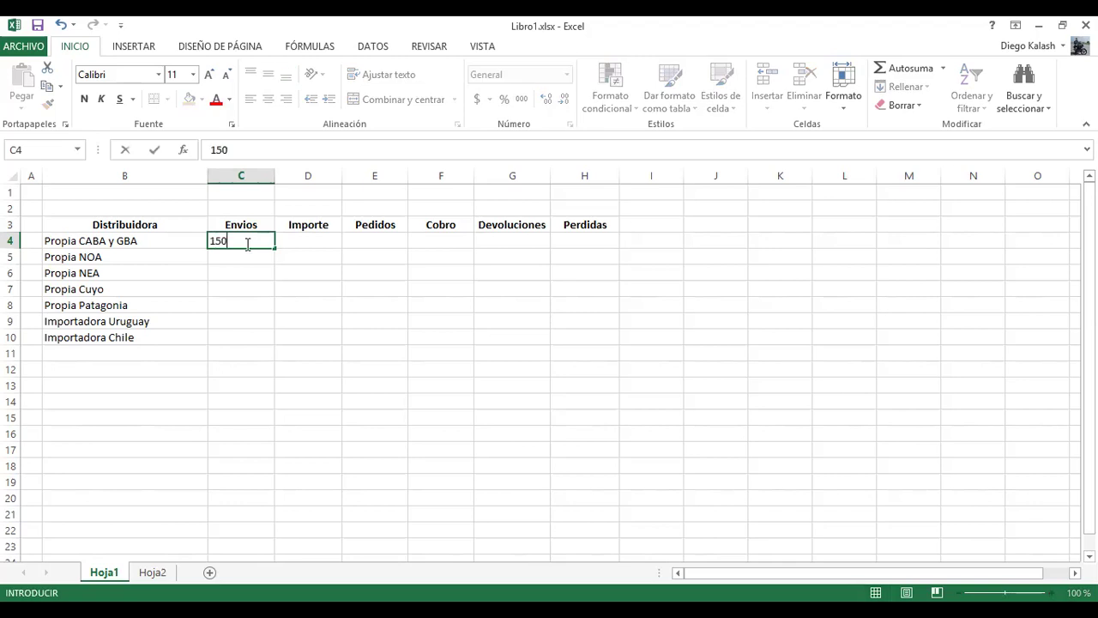
{"action": "key", "text": "BackSpace"}
{"action": "key", "text": "BackSpace"}
{"action": "key", "text": "BackSpace"}
{"action": "type", "text": "500"}
{"action": "key", "text": "Return"}
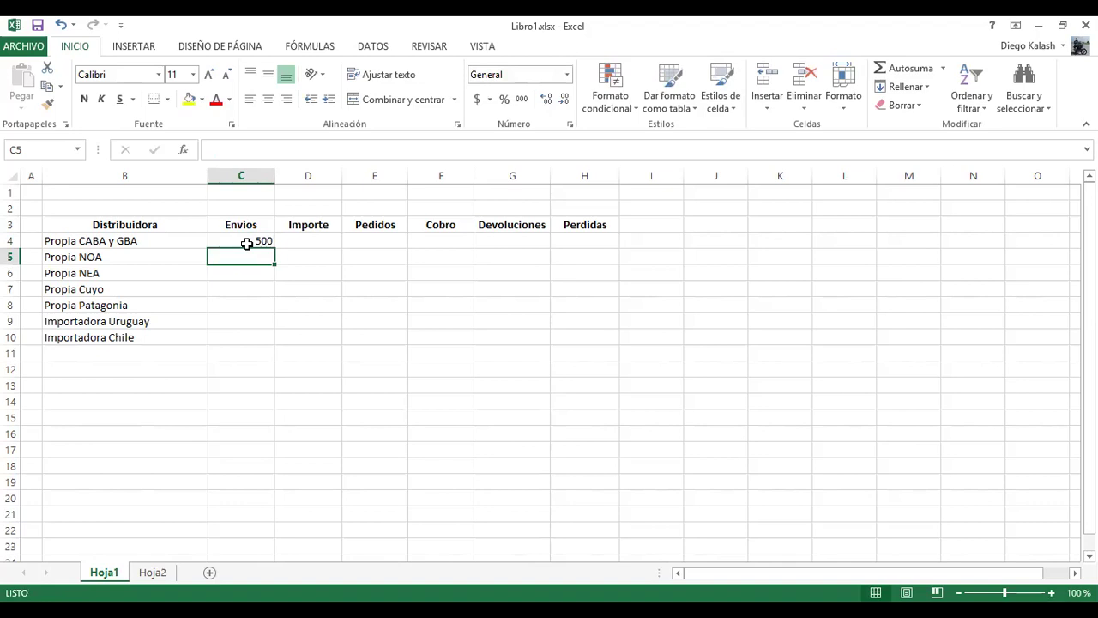
Step: Enter 150 in both C5 and C6 as the Envios values for Propia NOA and Propia NEA
{"action": "type", "text": "15"}
{"action": "type", "text": "9"}
{"action": "key", "text": "BackSpace"}
{"action": "type", "text": "0"}
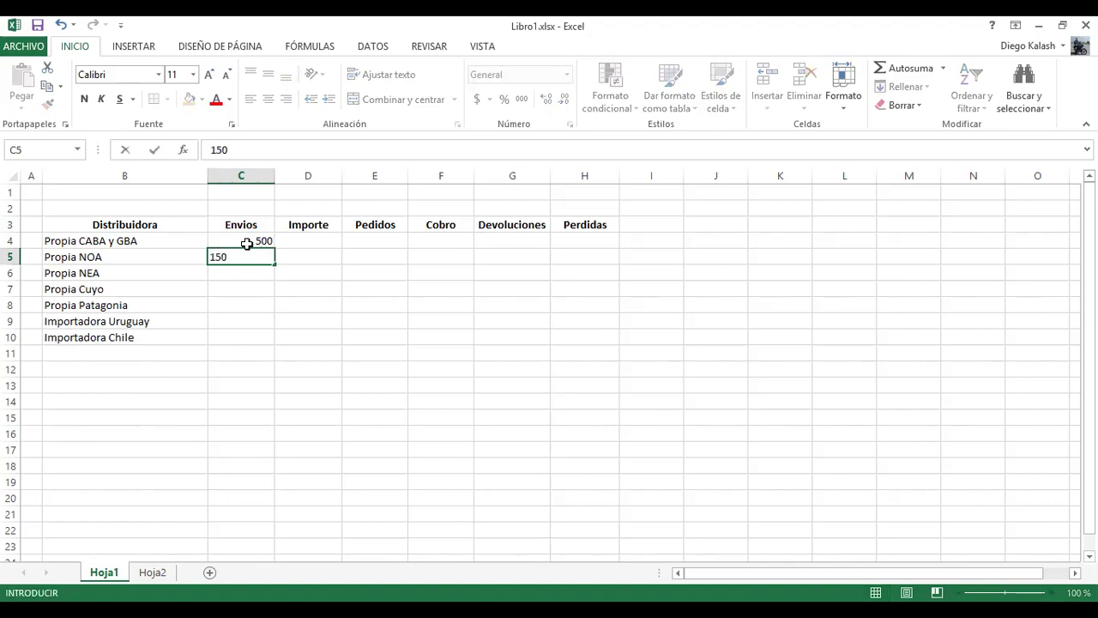
{"action": "key", "text": "Return"}
{"action": "type", "text": "15"}
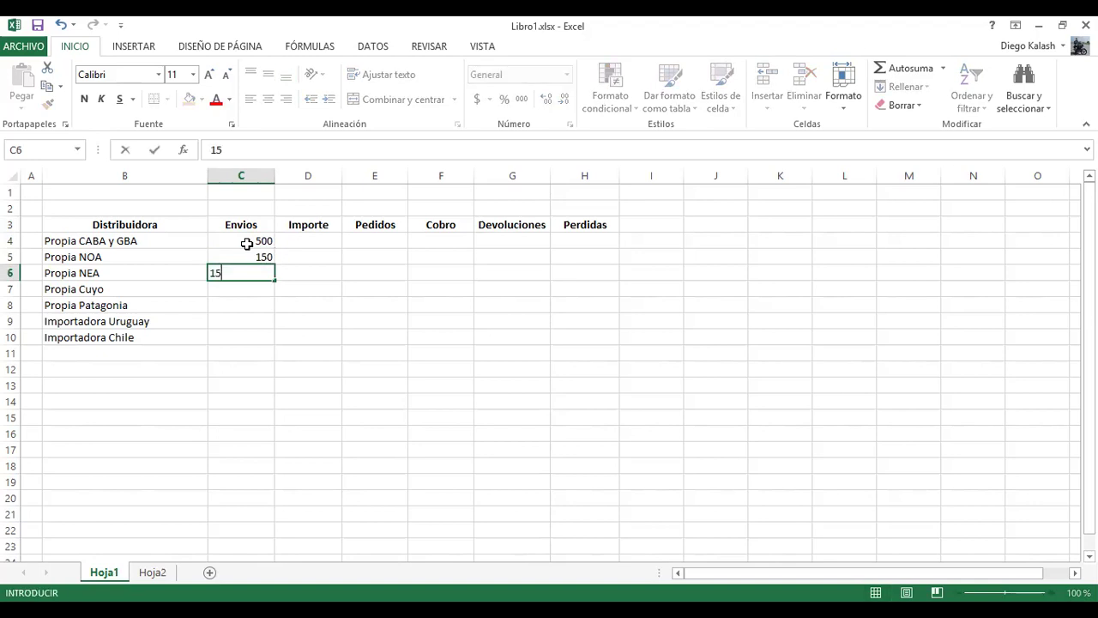
{"action": "type", "text": "0"}
{"action": "key", "text": "Return"}
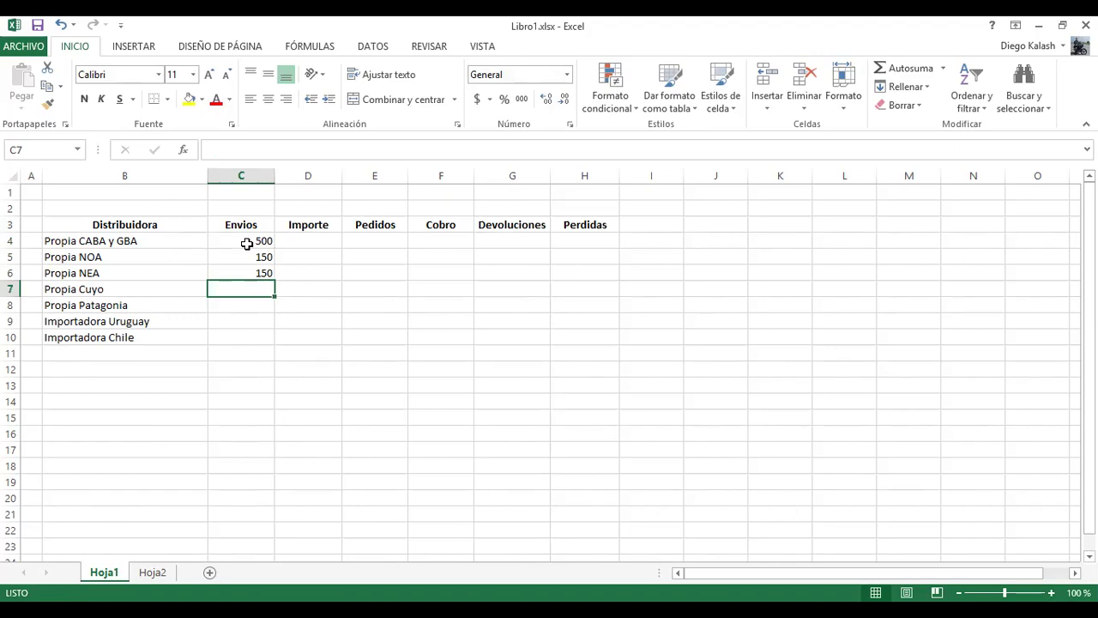
Step: Fill in the remaining Envios values: 100 in C7, 100 in C8, 300 in C9 and 200 in C10
{"action": "type", "text": "100"}
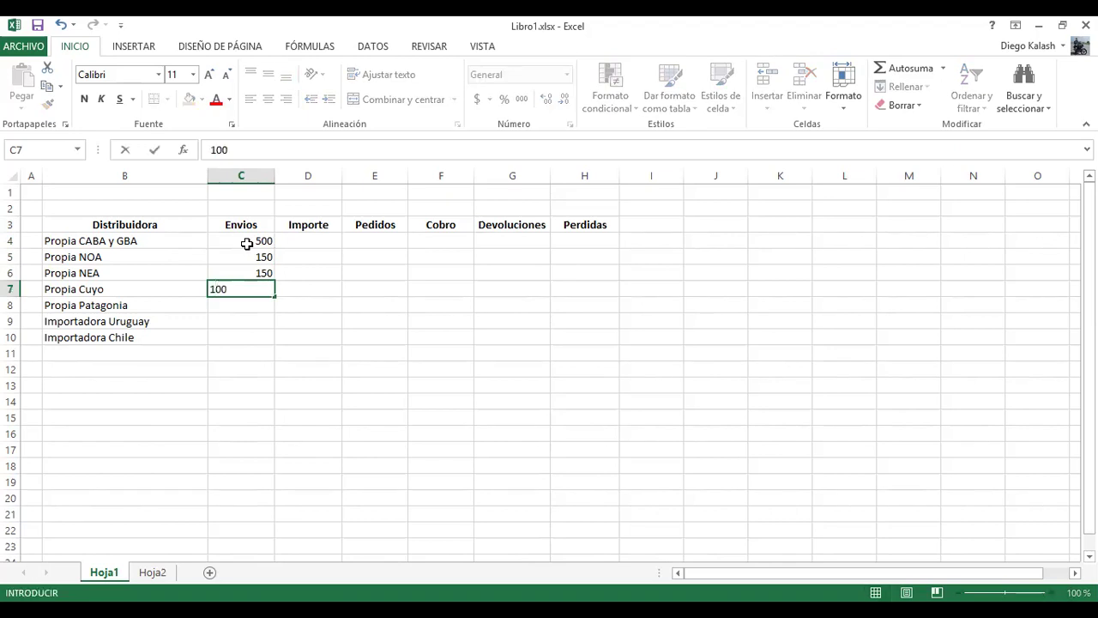
{"action": "key", "text": "Return"}
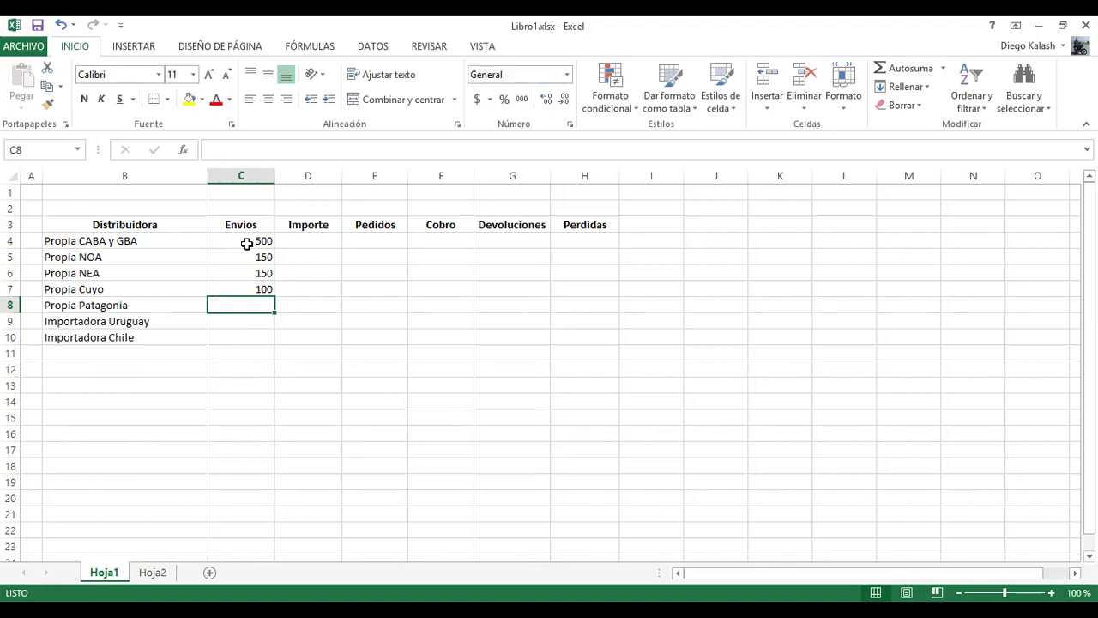
{"action": "type", "text": "100"}
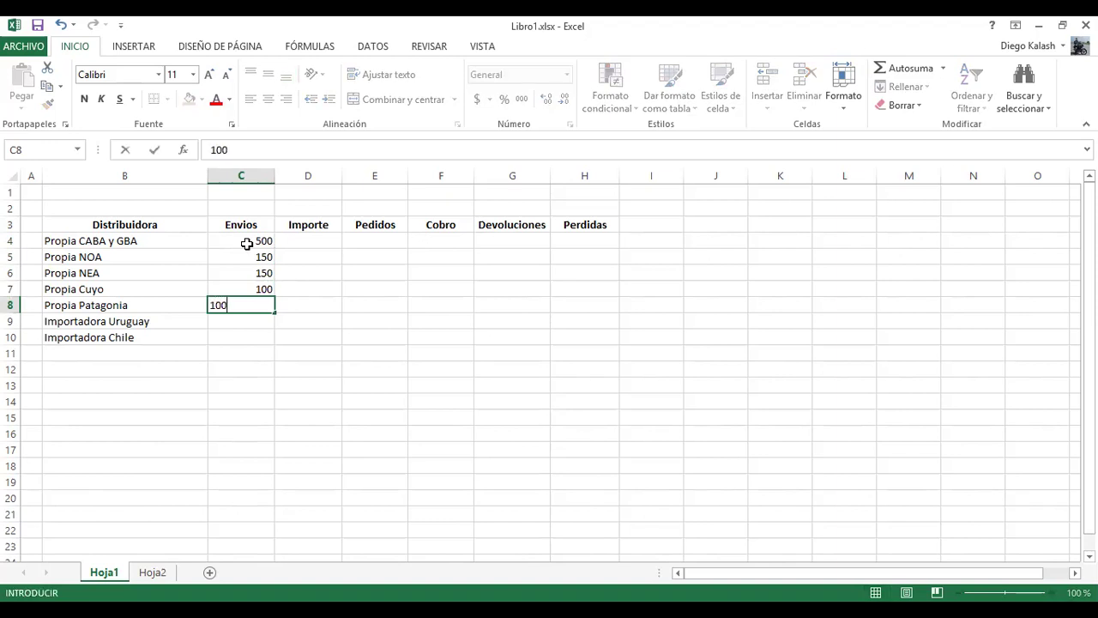
{"action": "key", "text": "Return"}
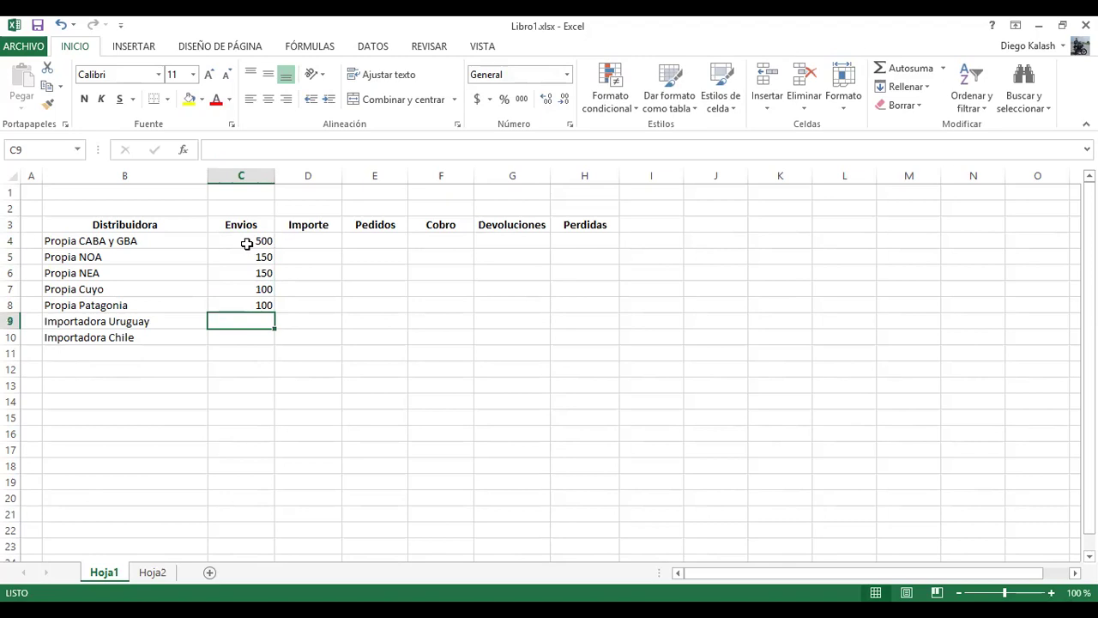
{"action": "type", "text": "300"}
{"action": "key", "text": "Return"}
{"action": "type", "text": "200"}
{"action": "key", "text": "Return"}
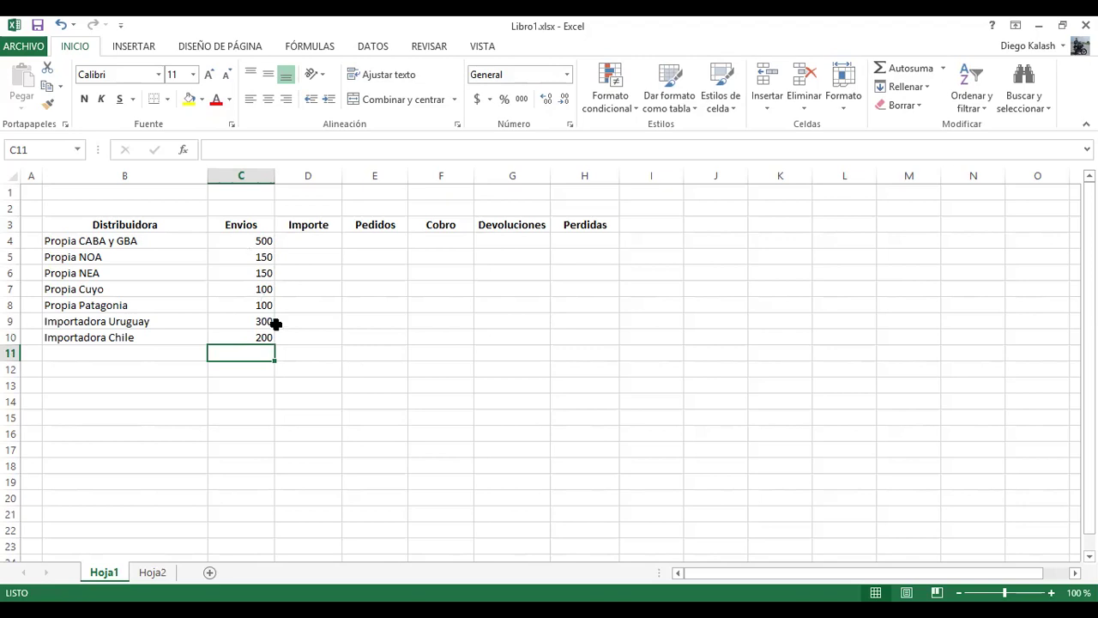
Step: Total the Envios column in C11 with the cell-by-cell addition formula =C4+C5+C6+C7+C8+C9+C10
{"action": "type", "text": "="}
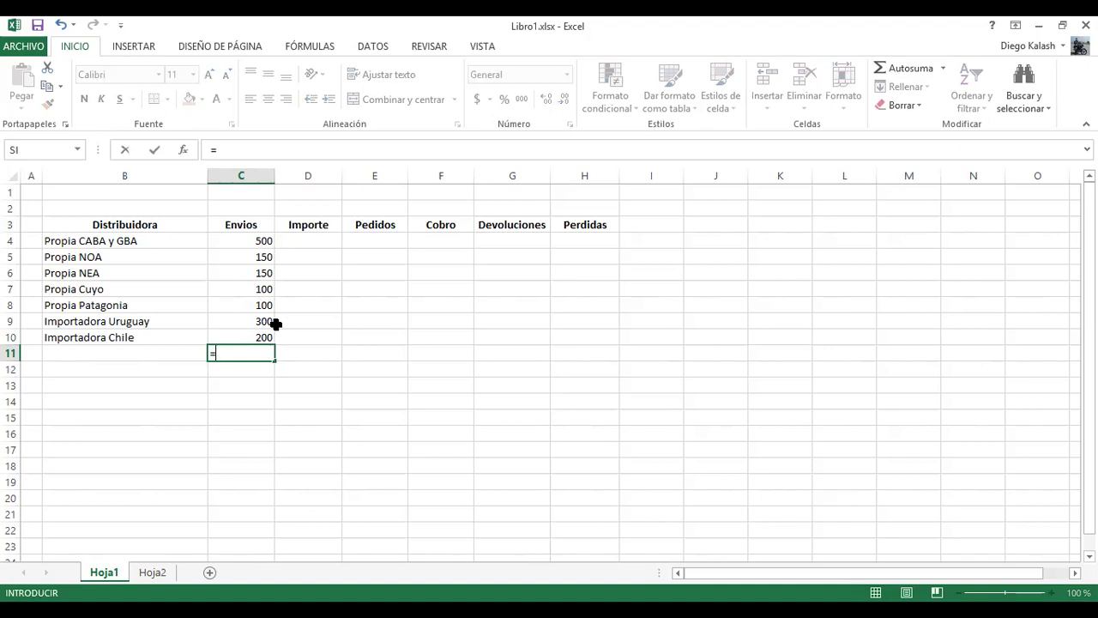
{"action": "left_click", "coordinate": [249, 241]}
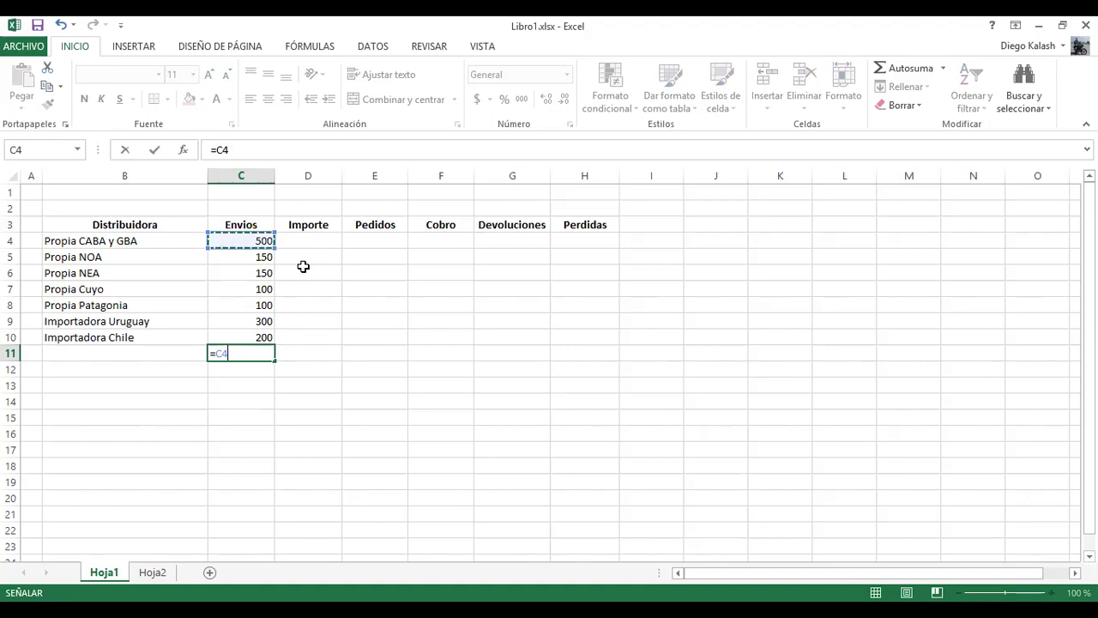
{"action": "type", "text": "+"}
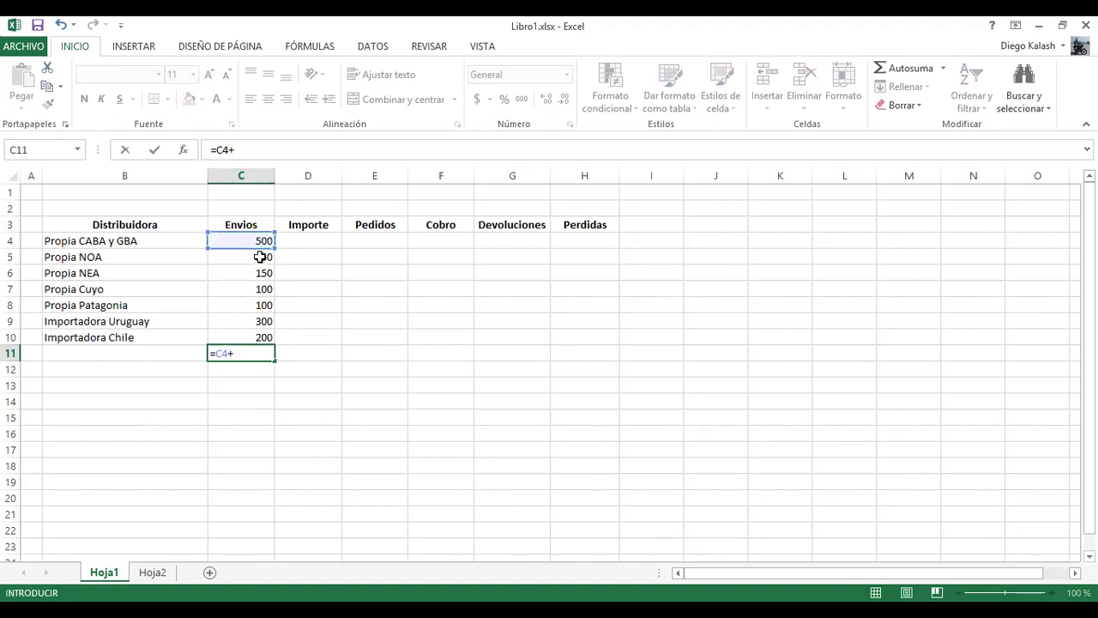
{"action": "left_click", "coordinate": [260, 256]}
{"action": "type", "text": "+"}
{"action": "left_click", "coordinate": [263, 276]}
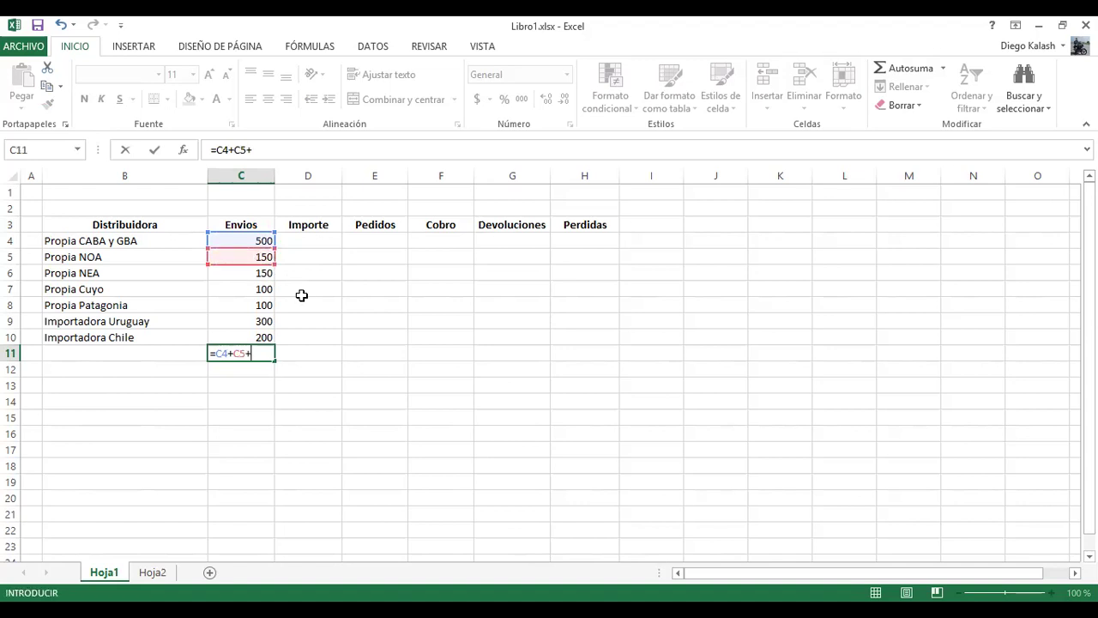
{"action": "type", "text": "+"}
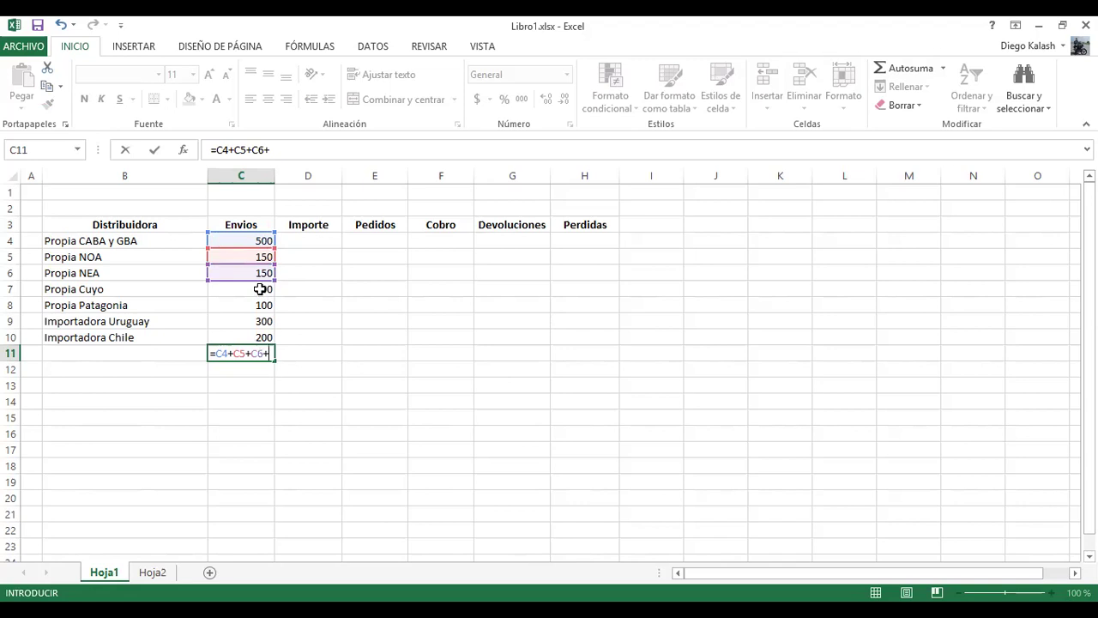
{"action": "left_click", "coordinate": [263, 289]}
{"action": "type", "text": "+"}
{"action": "left_click", "coordinate": [264, 307]}
{"action": "type", "text": "+"}
{"action": "left_click", "coordinate": [264, 322]}
{"action": "type", "text": "+"}
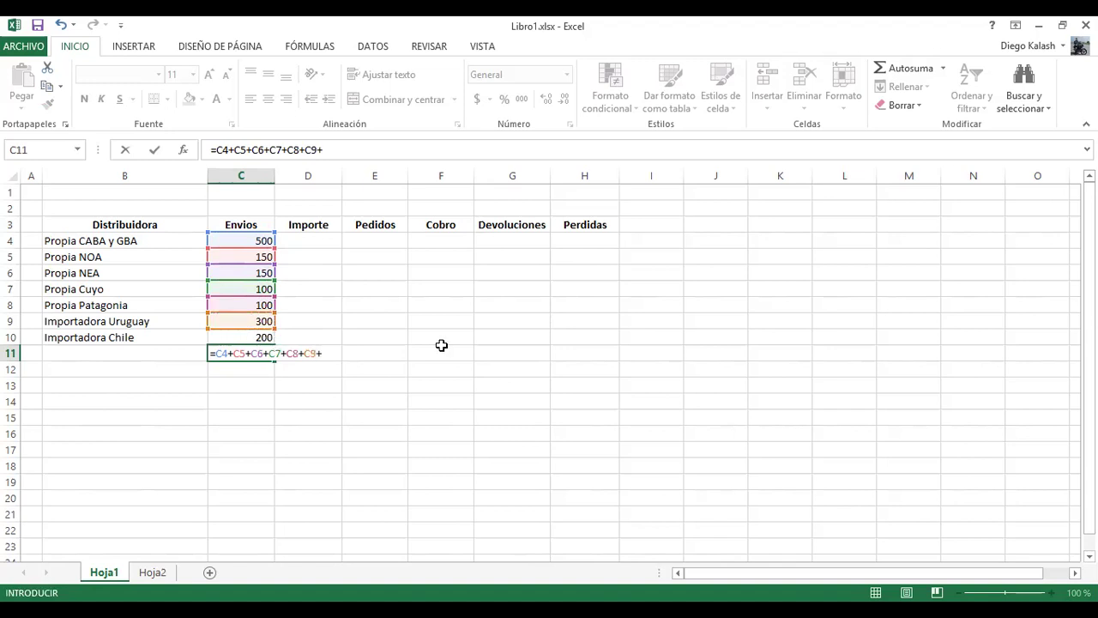
{"action": "key", "text": "Up"}
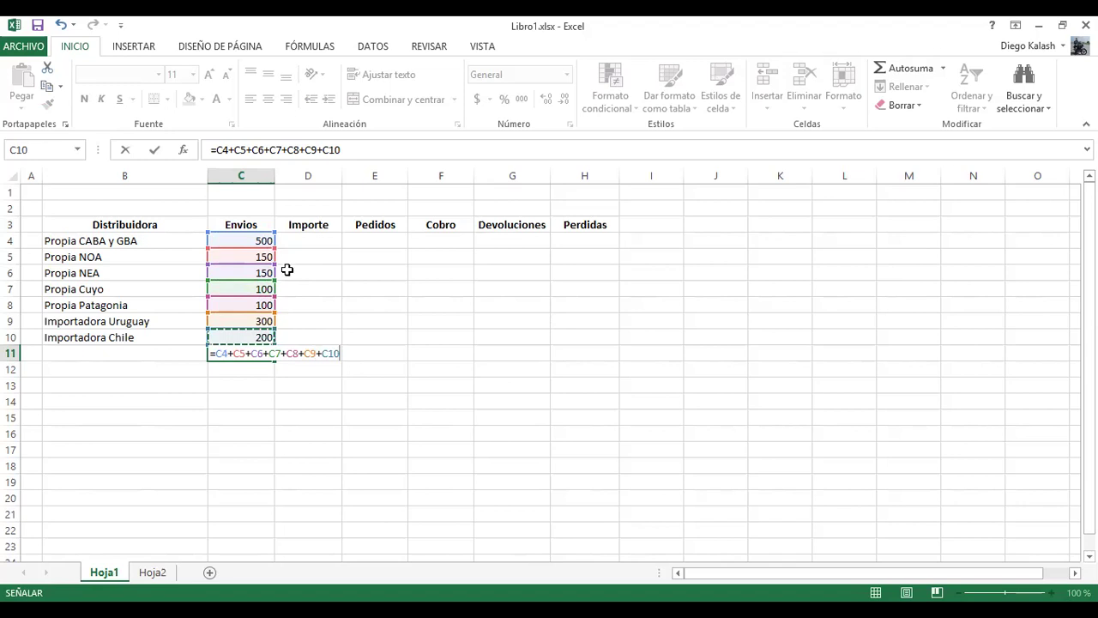
{"action": "key", "text": "Return"}
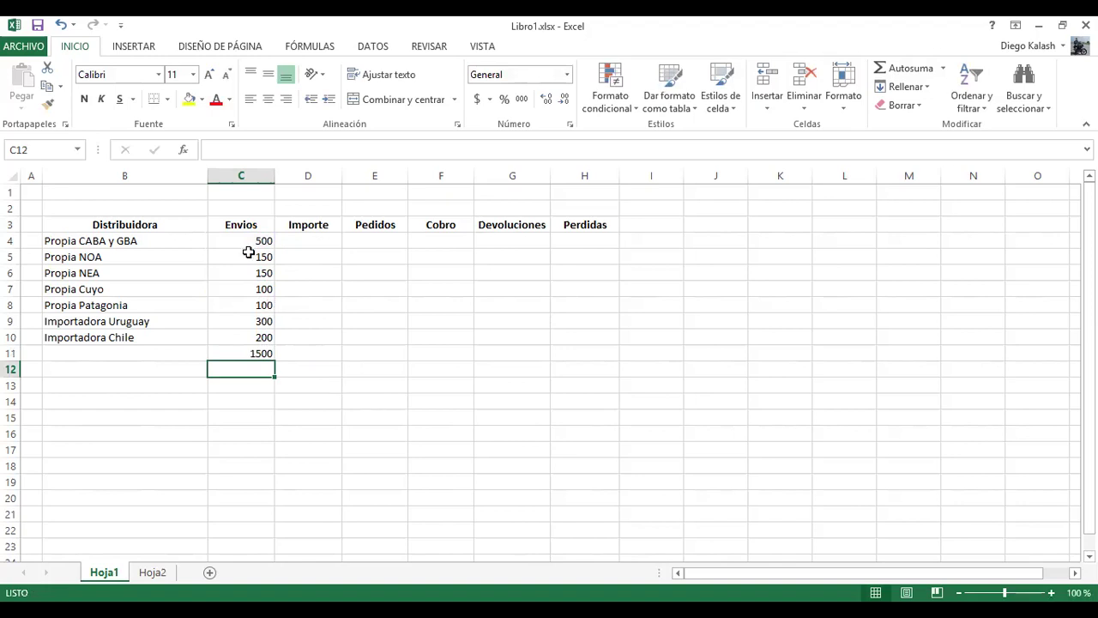
Step: Change the Propia NOA shipments in C5 to 100 to test the total formula
{"action": "key", "text": "Up"}
{"action": "key", "text": "Up"}
{"action": "key", "text": "Up"}
{"action": "key", "text": "Up"}
{"action": "key", "text": "Up"}
{"action": "key", "text": "Up"}
{"action": "key", "text": "Up"}
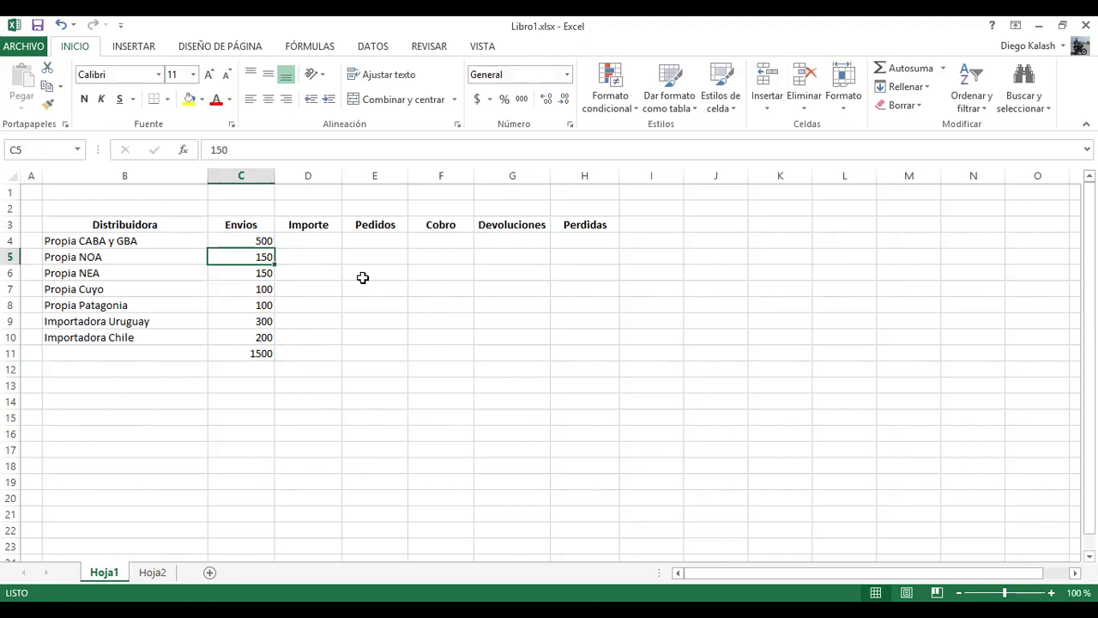
{"action": "type", "text": "100"}
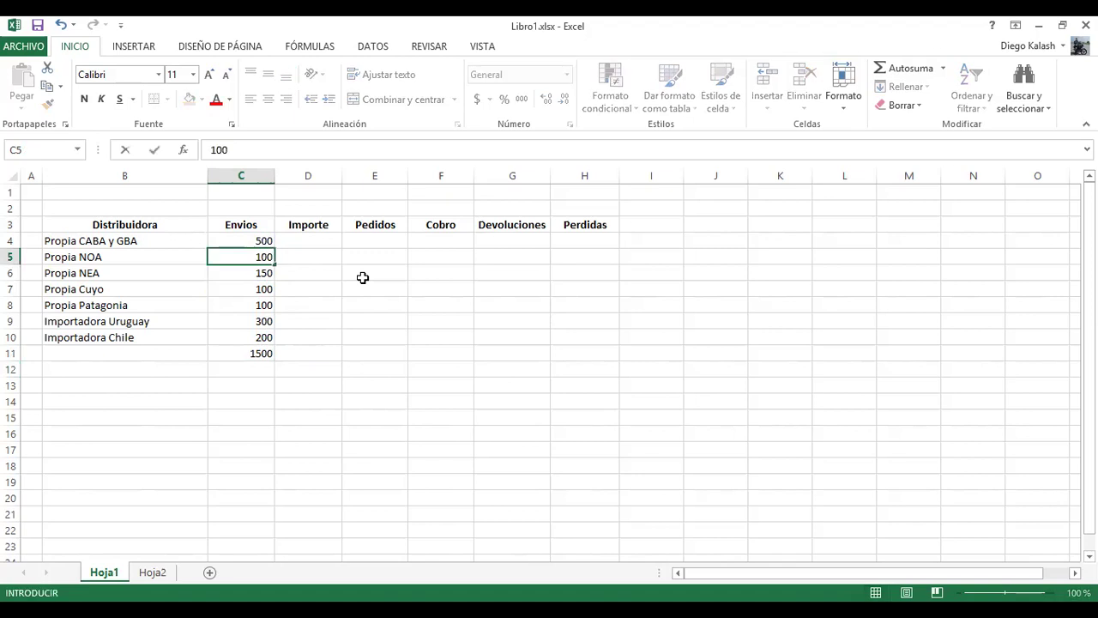
{"action": "key", "text": "Return"}
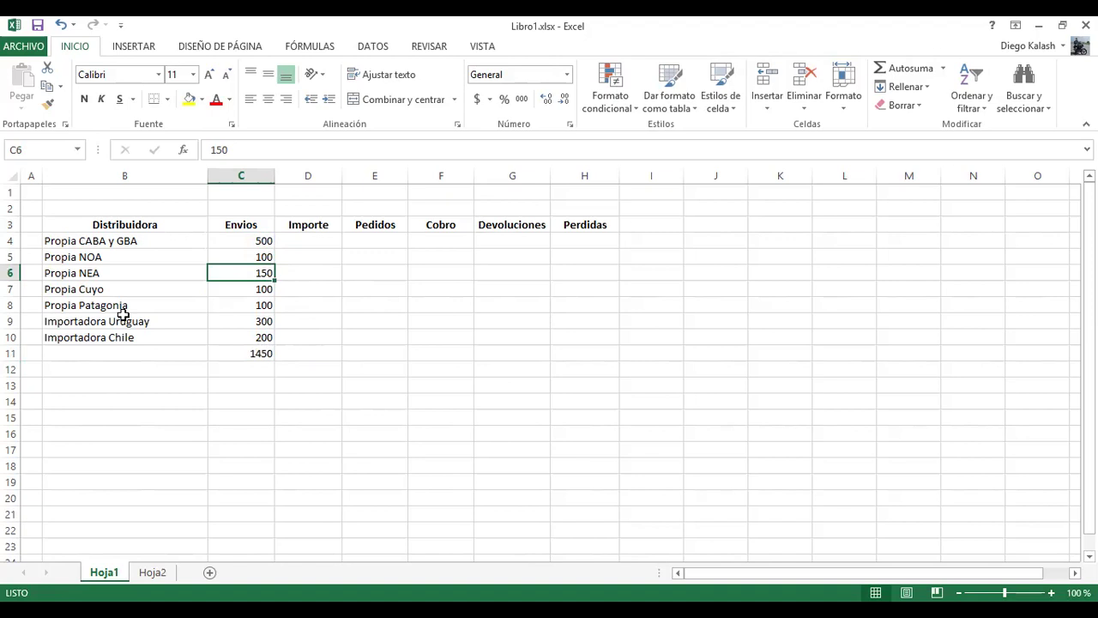
Step: Set the Propia NOA shipments in C5 back to 150
{"action": "left_click", "coordinate": [263, 259]}
{"action": "key", "text": "F2"}
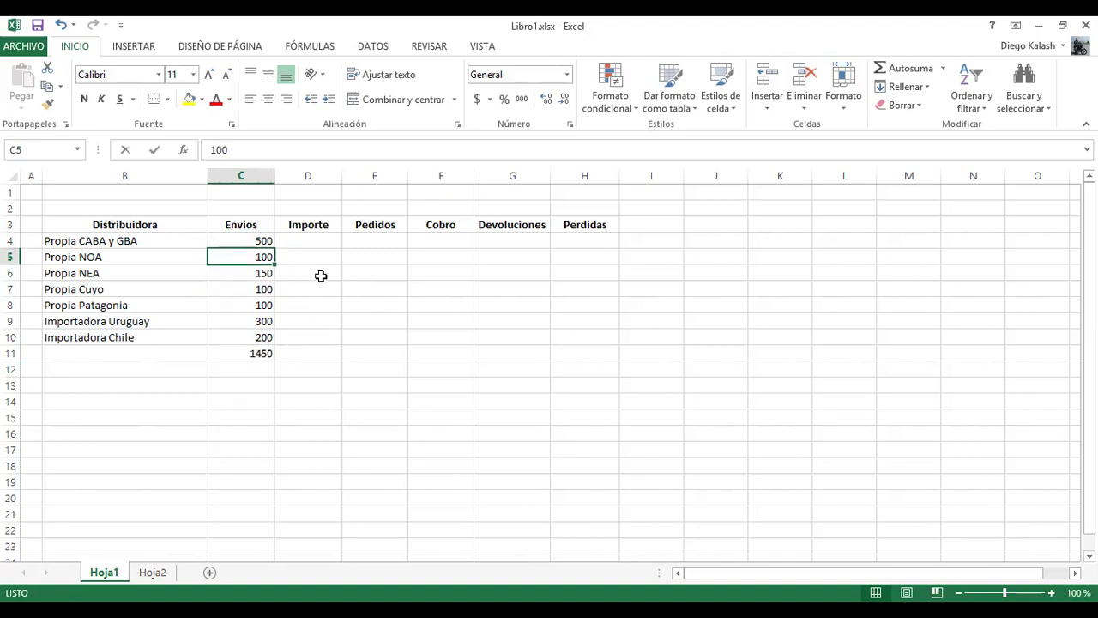
{"action": "type", "text": "150"}
{"action": "key", "text": "Return"}
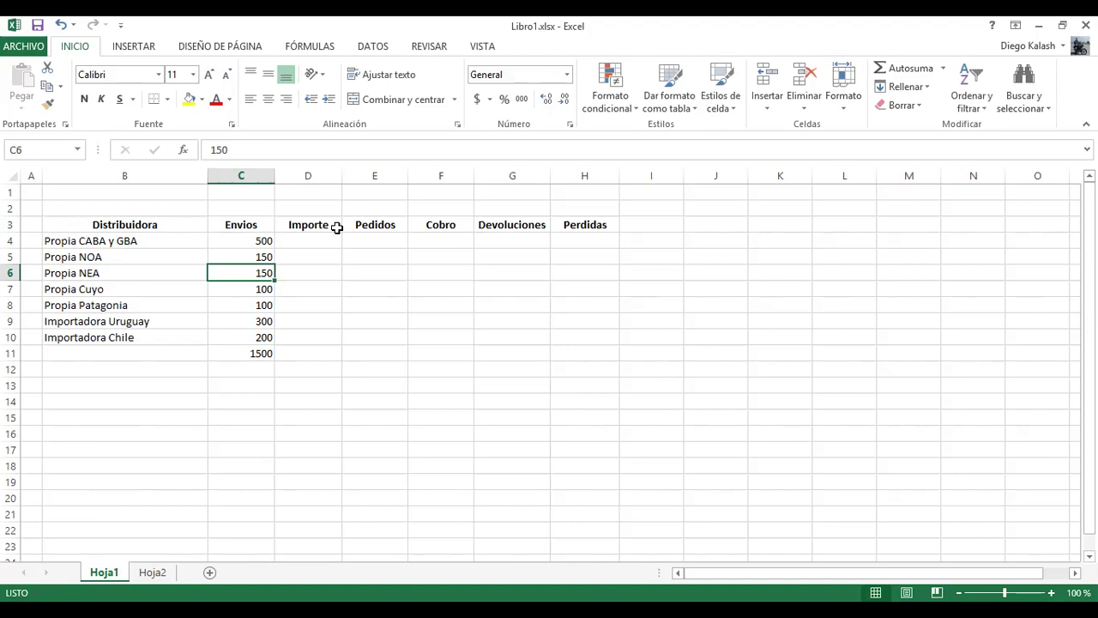
Step: Enter the label TOTALES in B11 for the total row
{"action": "left_click", "coordinate": [130, 351]}
{"action": "type", "text": "TOTALES"}
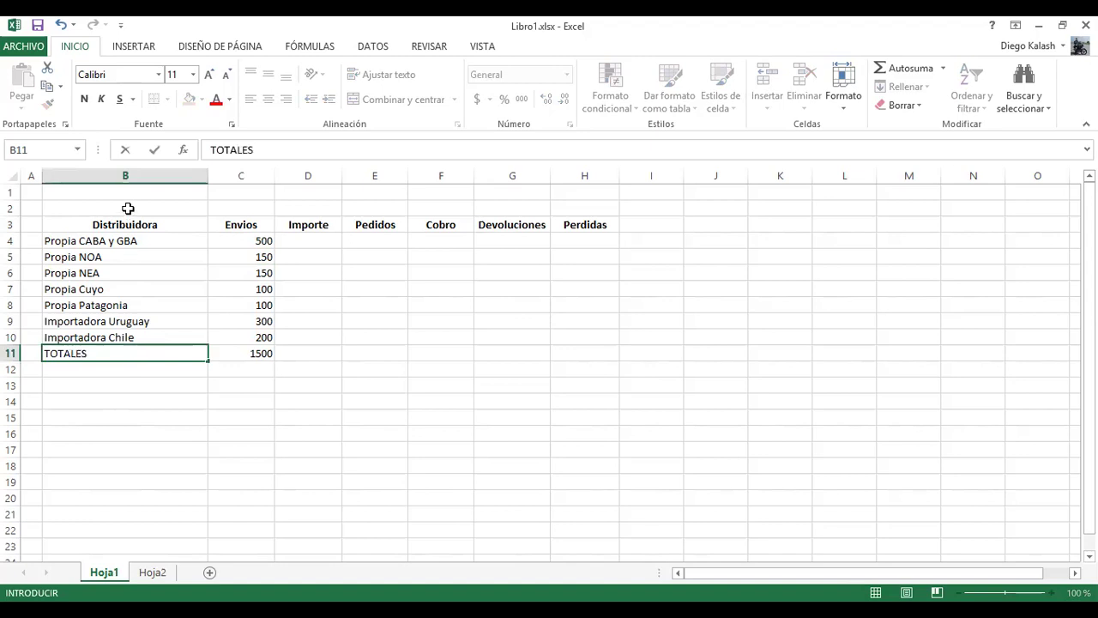
{"action": "left_click", "coordinate": [127, 210]}
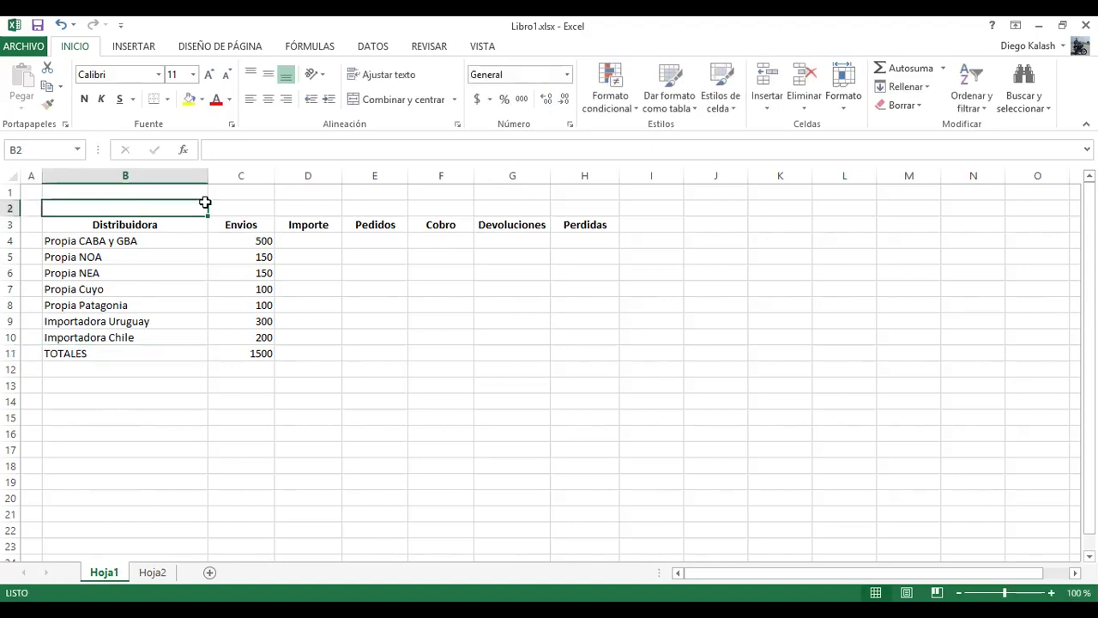
Step: Merge and centre B2:H2 and enter the title LATINTECH S.A. - MARCOS PAZ, ARGENTINA
{"action": "left_click_drag", "start_coordinate": [561, 214], "coordinate": [578, 216]}
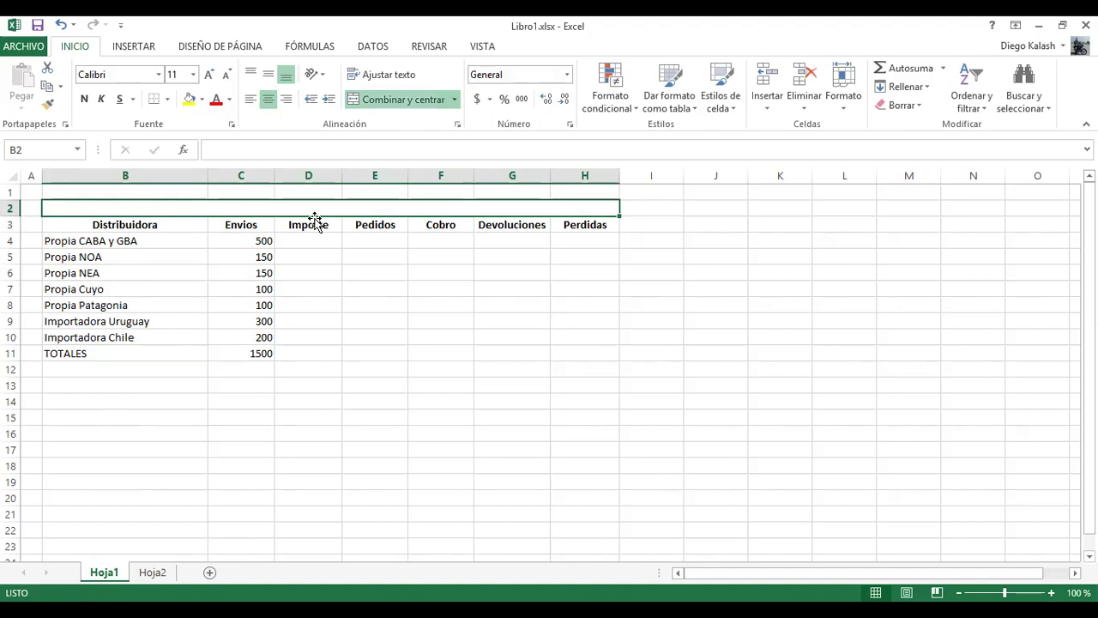
{"action": "type", "text": "IA"}
{"action": "key", "text": "BackSpace"}
{"action": "type", "text": "LAT"}
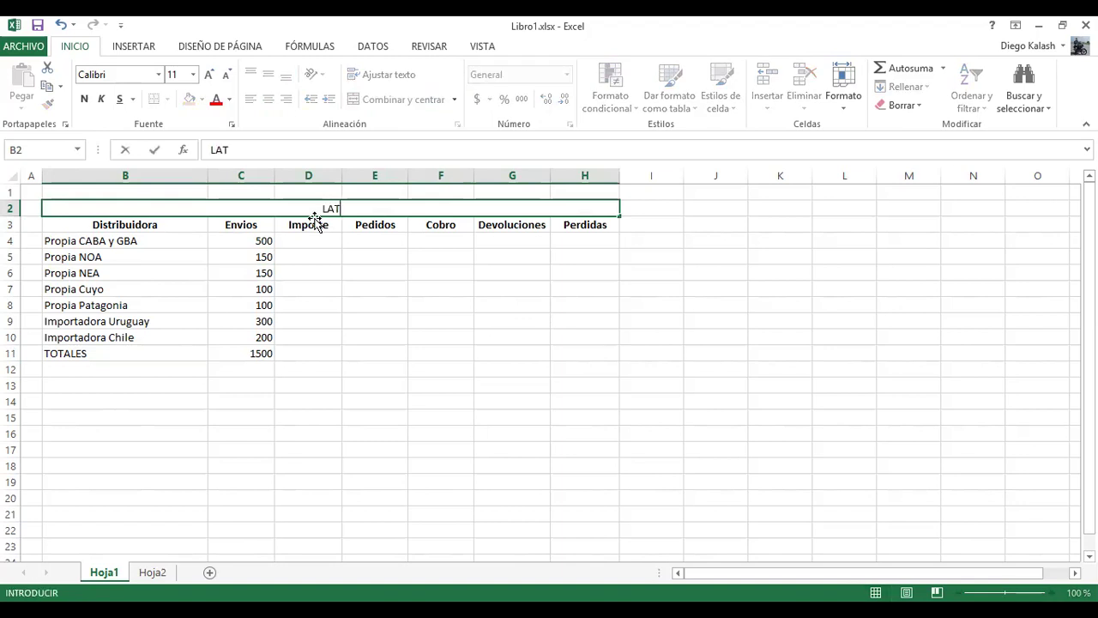
{"action": "type", "text": "INTECH S.A. - MARCO"}
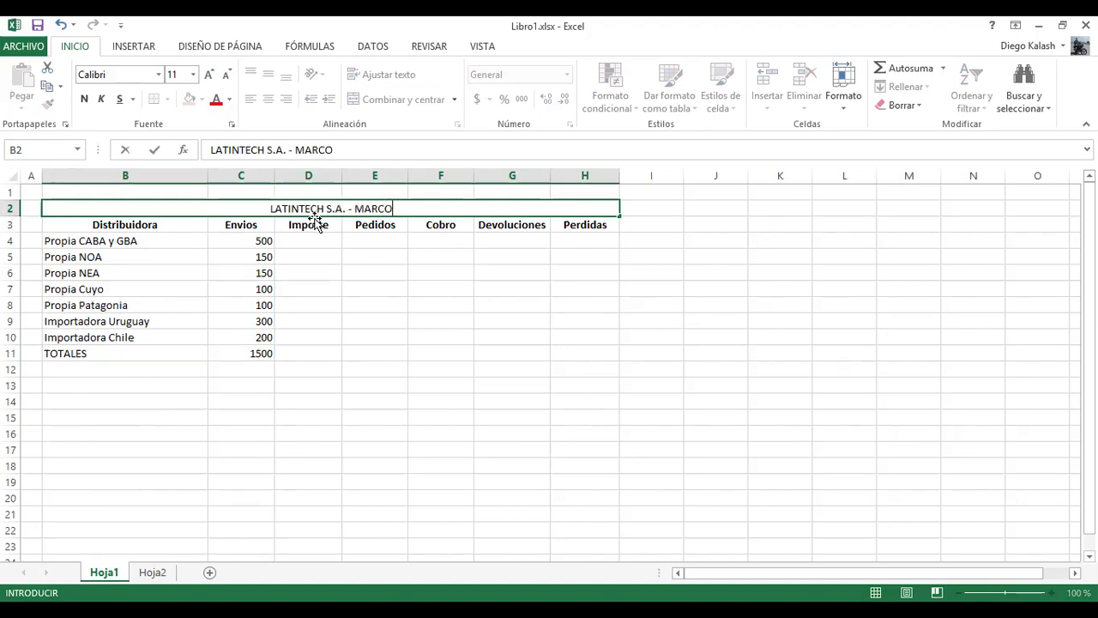
{"action": "type", "text": "S PAZ"}
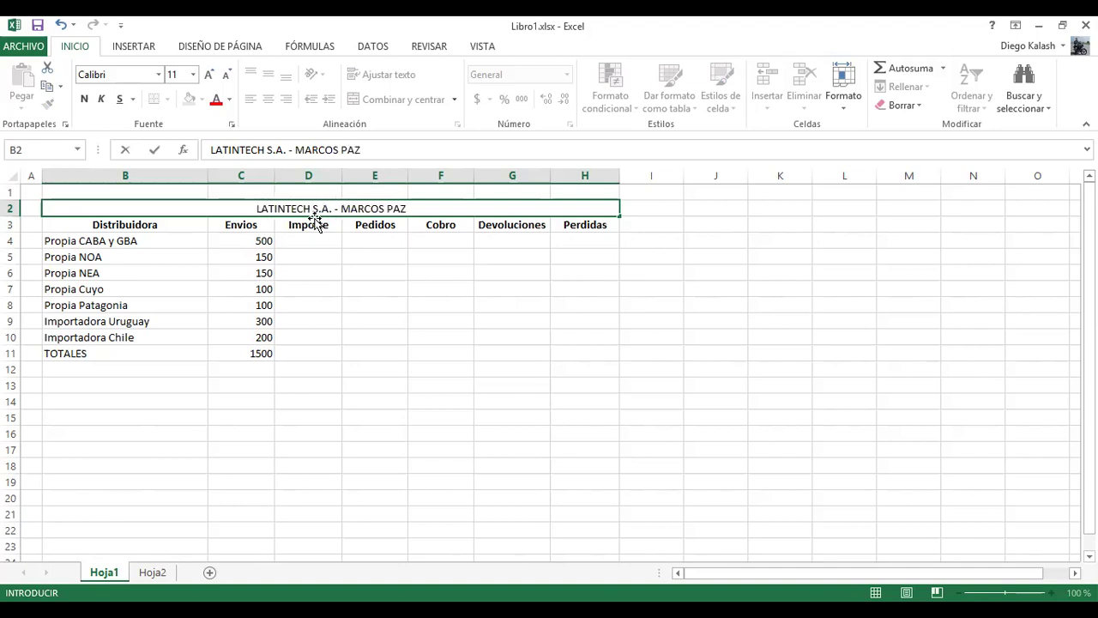
{"action": "type", "text": ", ARGEN"}
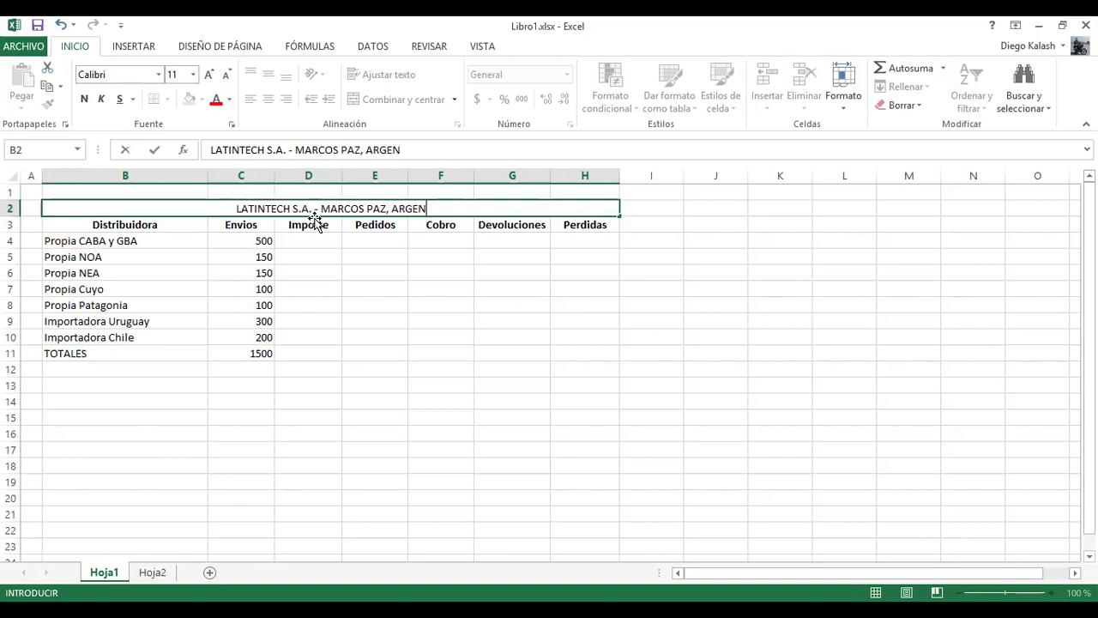
{"action": "type", "text": "TINA"}
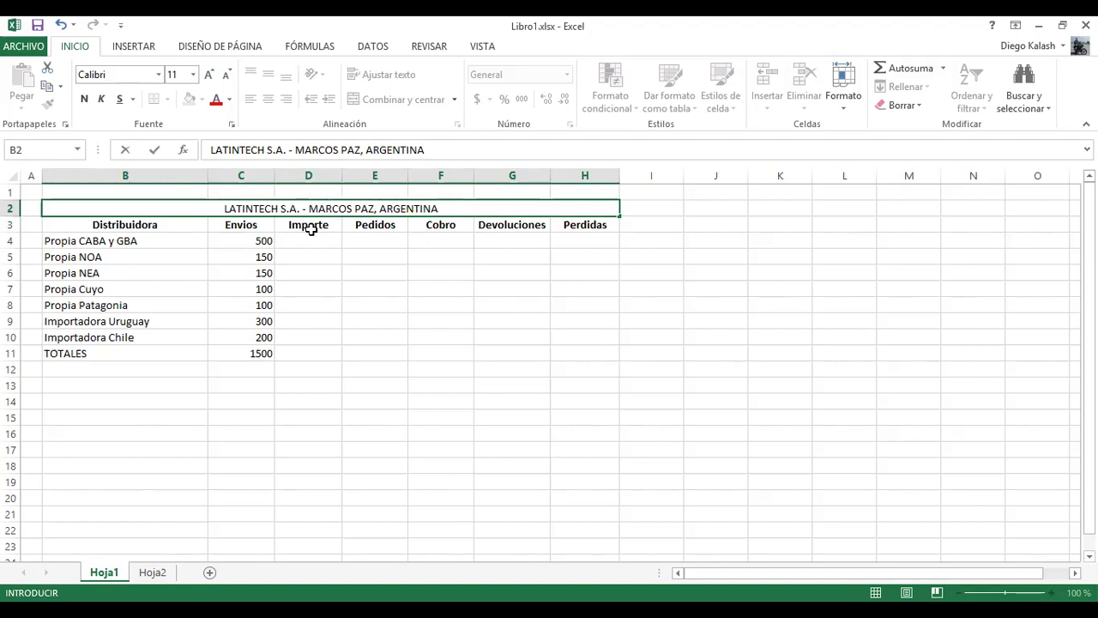
{"action": "left_click", "coordinate": [308, 224]}
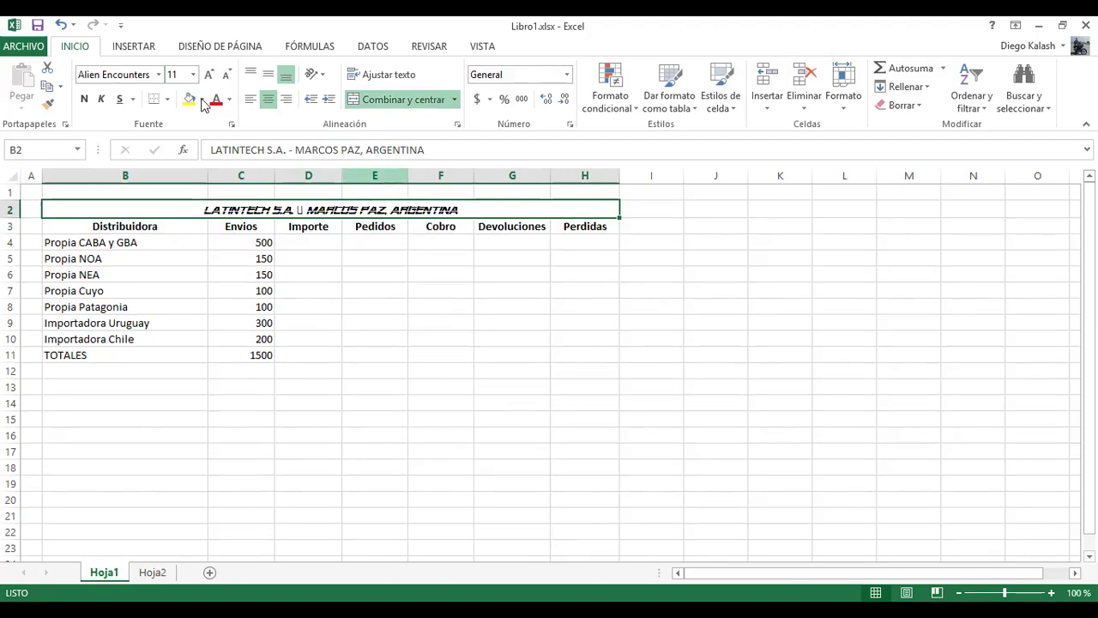
Step: Format the title in B2 in the Alien Encounters font and enlarge it to size 20
{"action": "left_click", "coordinate": [210, 75]}
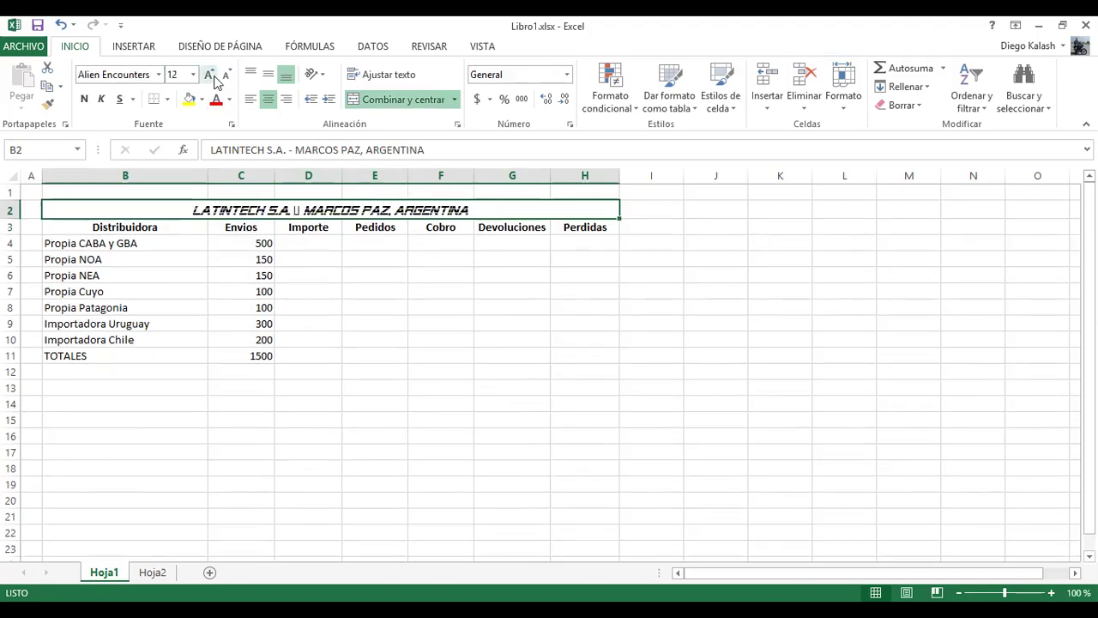
{"action": "left_click", "coordinate": [210, 76]}
{"action": "left_click", "coordinate": [210, 75]}
{"action": "left_click", "coordinate": [210, 76]}
{"action": "left_click", "coordinate": [210, 75]}
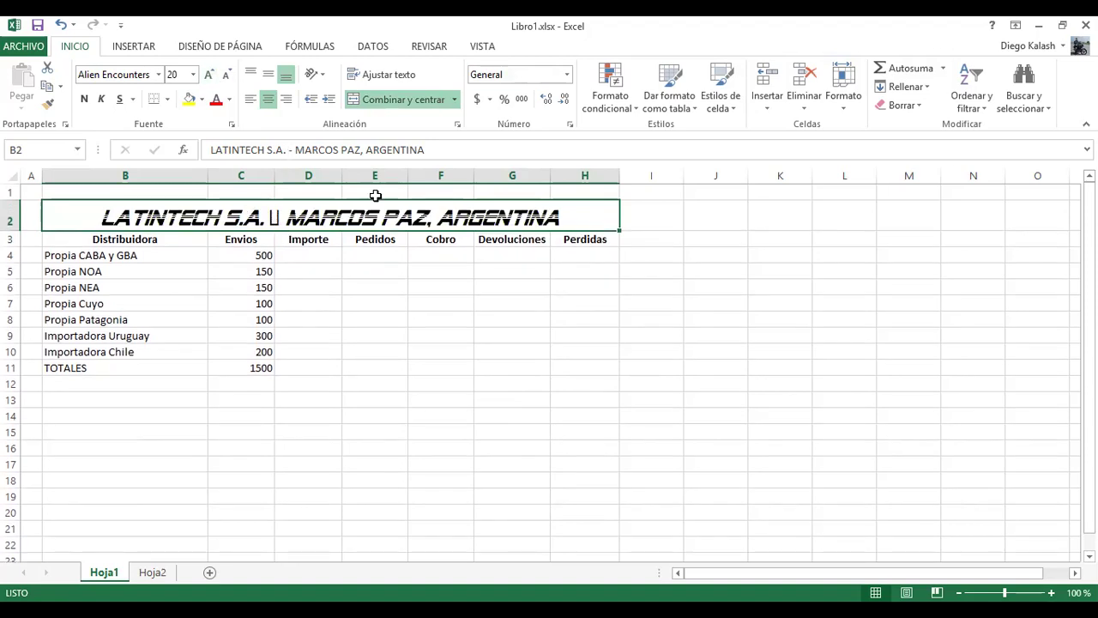
Step: Remove the hyphen between LATINTECH S.A. and MARCOS PAZ in the title
{"action": "key", "text": "F2"}
{"action": "key", "text": "BackSpace"}
{"action": "key", "text": "BackSpace"}
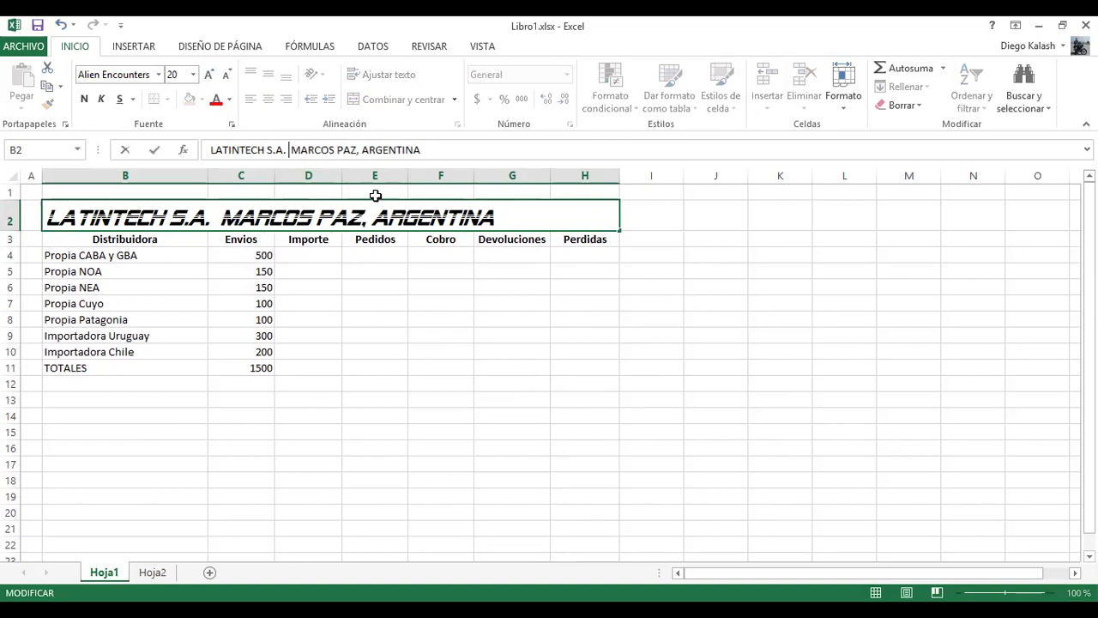
Step: Try a slash, an asterisk and a plus sign as the separator in the title
{"action": "type", "text": "/"}
{"action": "key", "text": "BackSpace"}
{"action": "type", "text": "*"}
{"action": "key", "text": "BackSpace"}
{"action": "type", "text": "+"}
{"action": "key", "text": "BackSpace"}
Step: Finish the title edit and apply all borders to the whole table B2:H11
{"action": "left_click", "coordinate": [301, 241]}
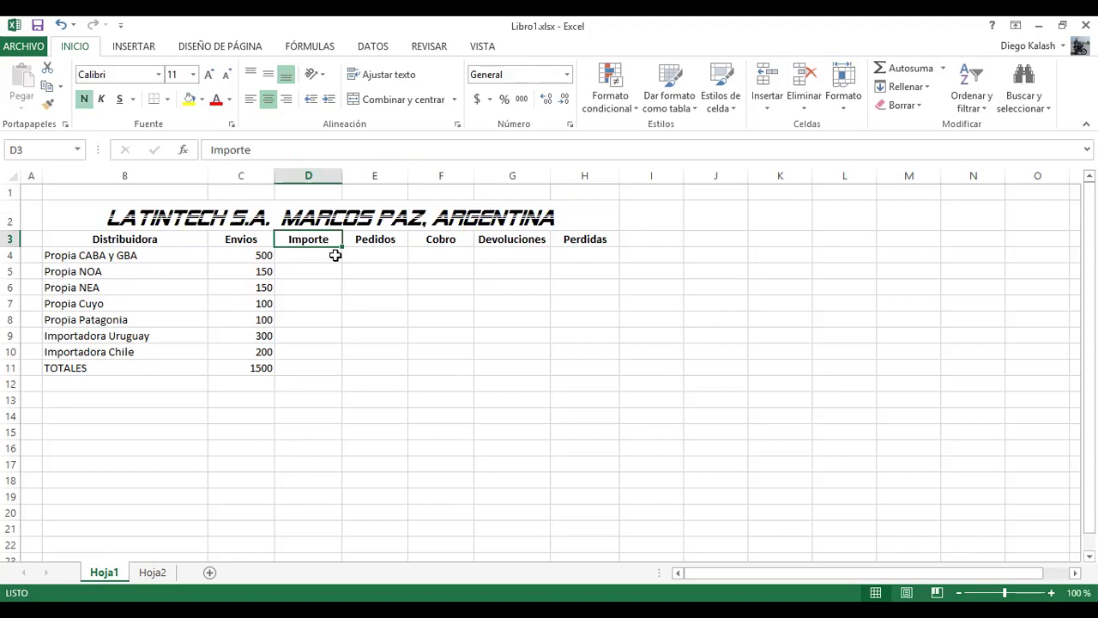
{"action": "key", "text": "Up"}
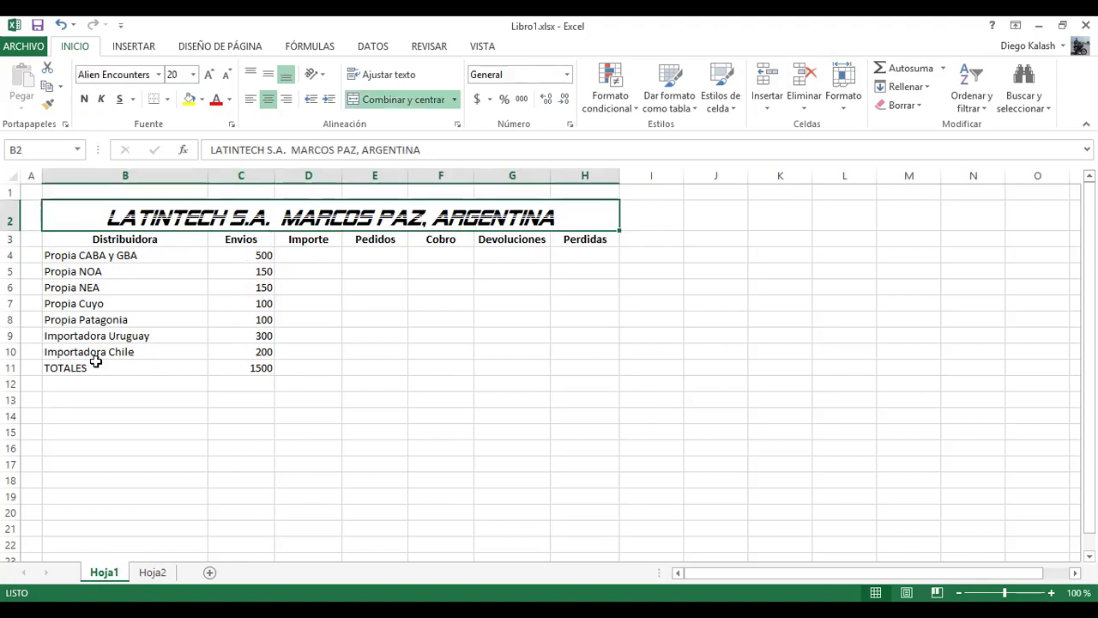
{"action": "left_click", "coordinate": [356, 292]}
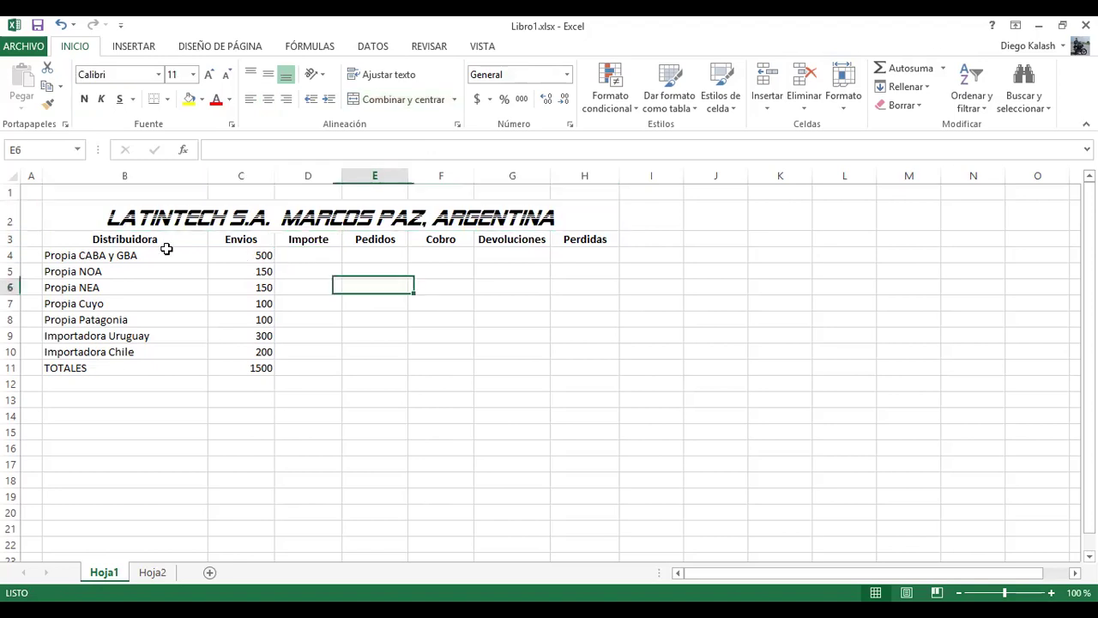
{"action": "left_click", "coordinate": [86, 217]}
{"action": "left_click", "coordinate": [191, 359], "text": "shift"}
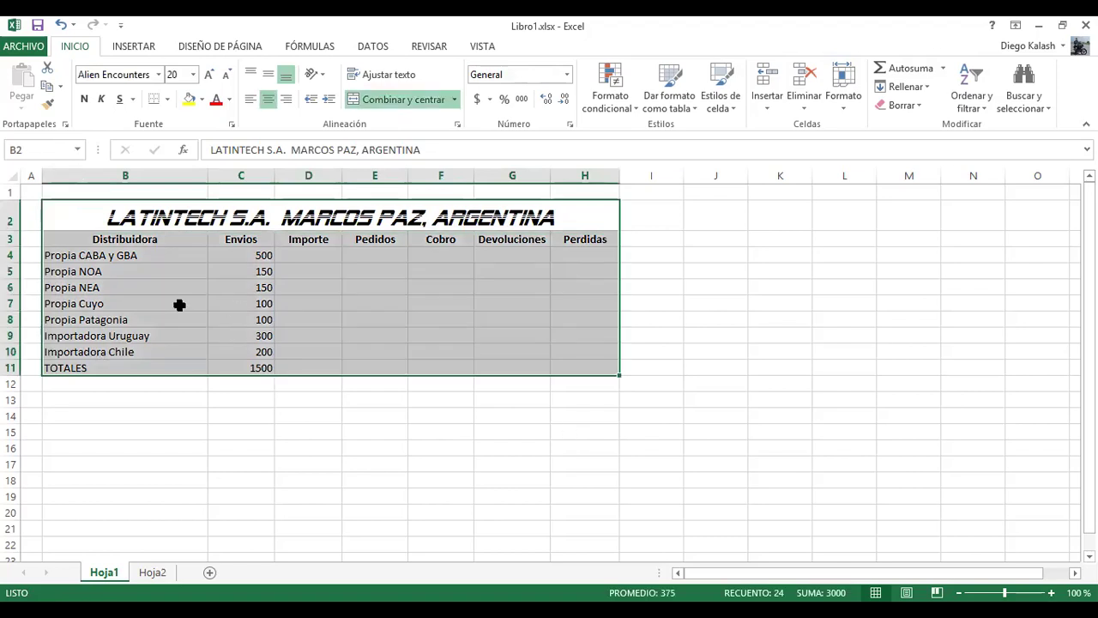
{"action": "left_click", "coordinate": [167, 98]}
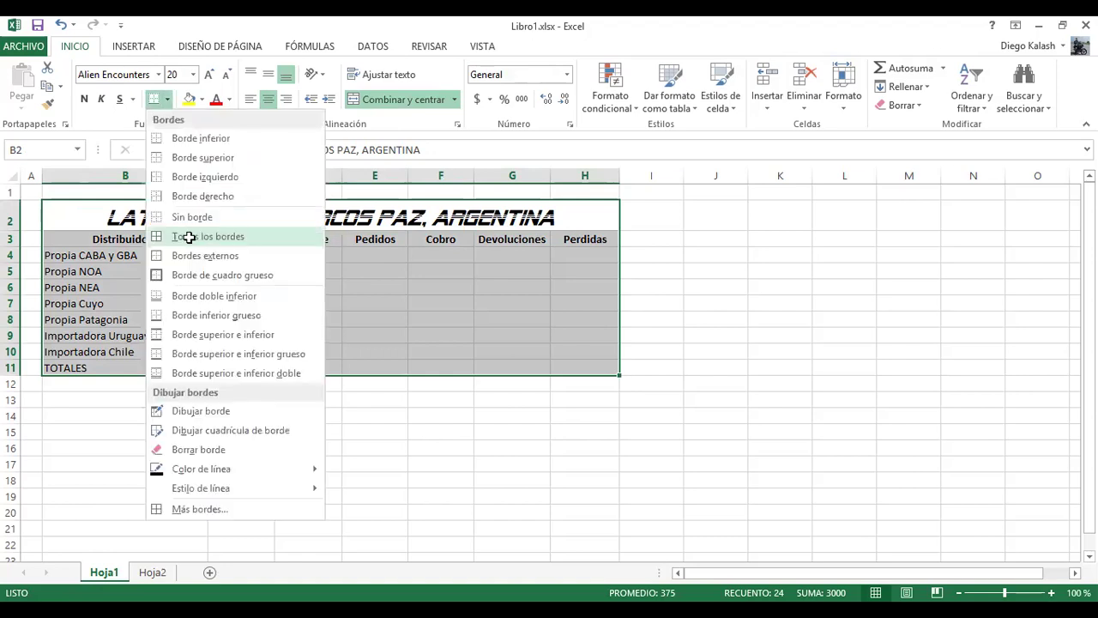
{"action": "left_click", "coordinate": [189, 237]}
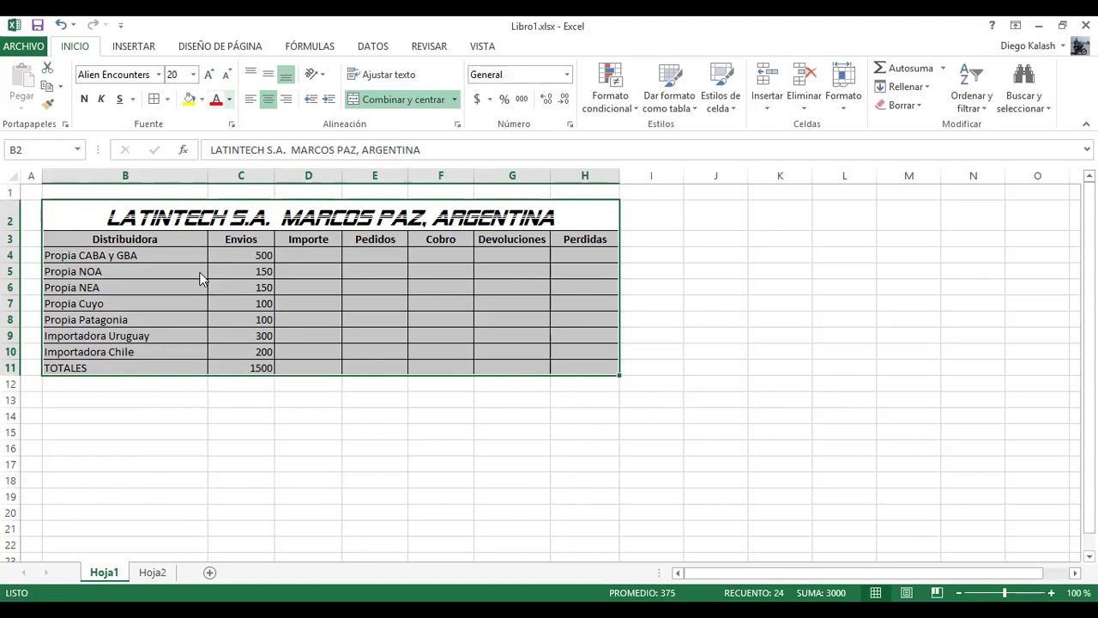
Step: Add a thick box border around the outside of the table B2:H11
{"action": "key", "text": "alt+o"}
{"action": "key", "text": "b"}
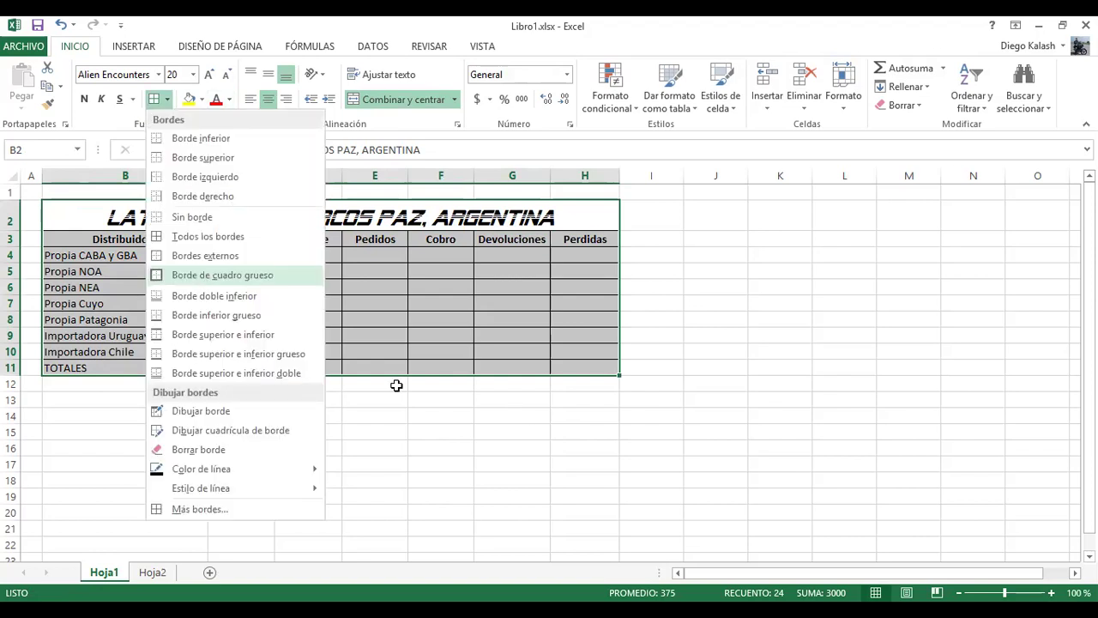
{"action": "left_click", "coordinate": [199, 275]}
{"action": "left_click", "coordinate": [512, 417]}
Step: Apply thick box borders around the title row and the header row B3:H3
{"action": "left_click", "coordinate": [122, 216]}
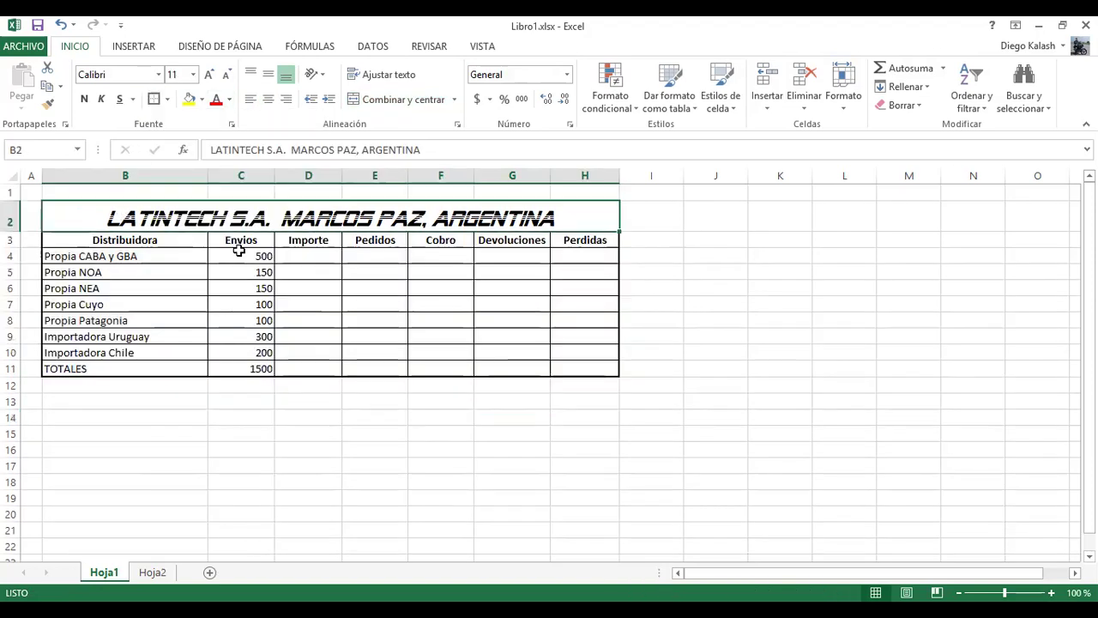
{"action": "left_click_drag", "start_coordinate": [58, 211], "coordinate": [542, 238]}
{"action": "left_click", "coordinate": [154, 98]}
{"action": "left_click", "coordinate": [289, 256]}
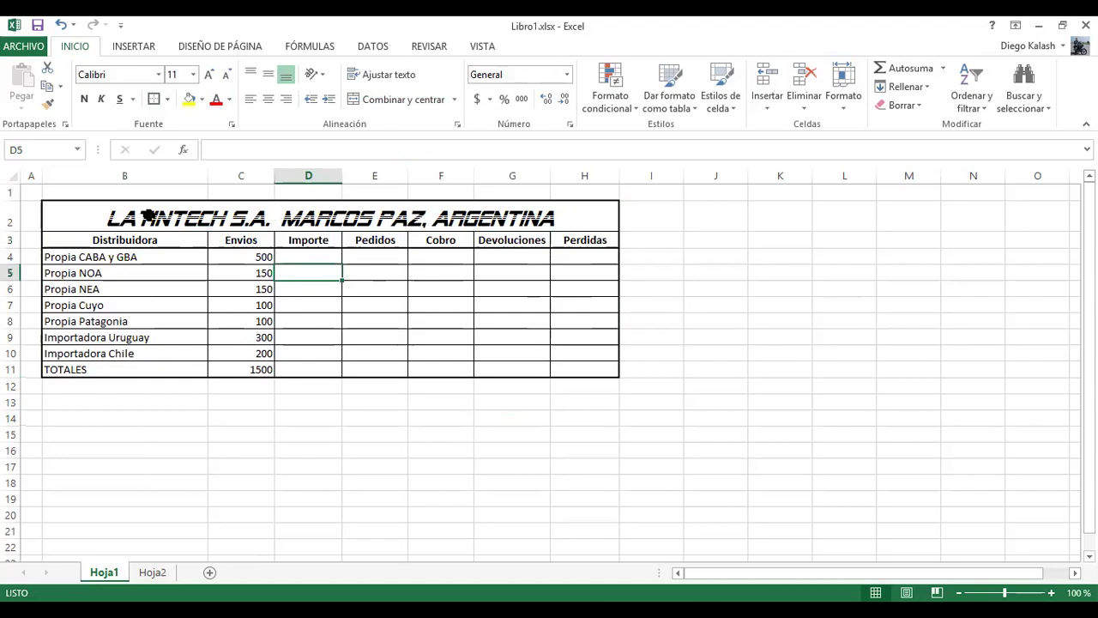
{"action": "left_click", "coordinate": [203, 215]}
{"action": "left_click", "coordinate": [302, 288]}
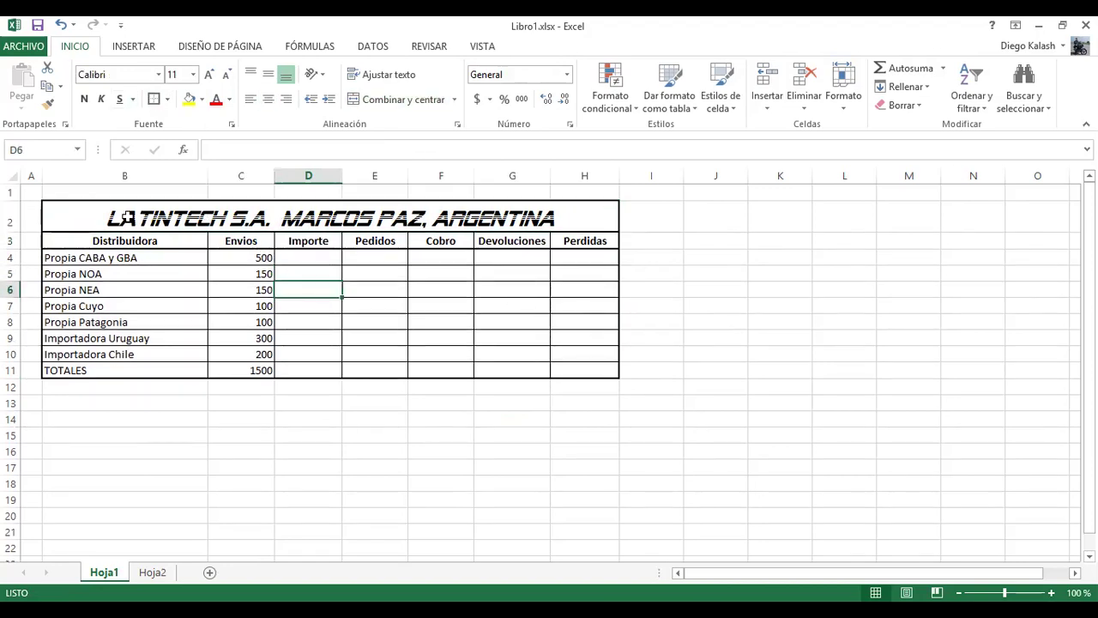
Step: Fill the title cell and the header row B3:H3 with light blue theme shades
{"action": "left_click", "coordinate": [470, 224]}
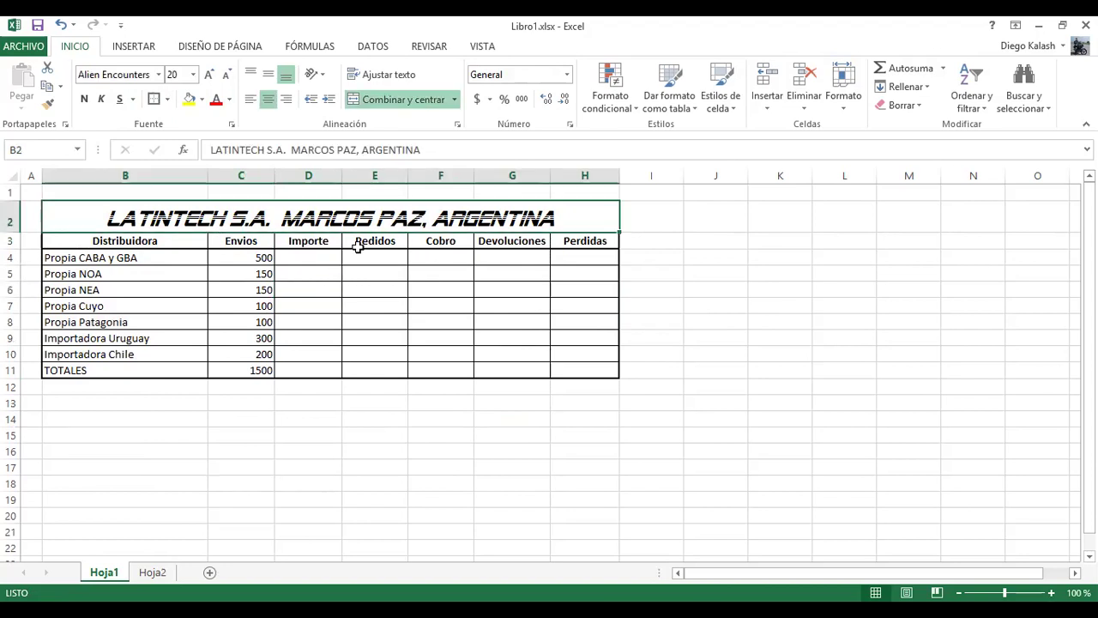
{"action": "left_click", "coordinate": [202, 101]}
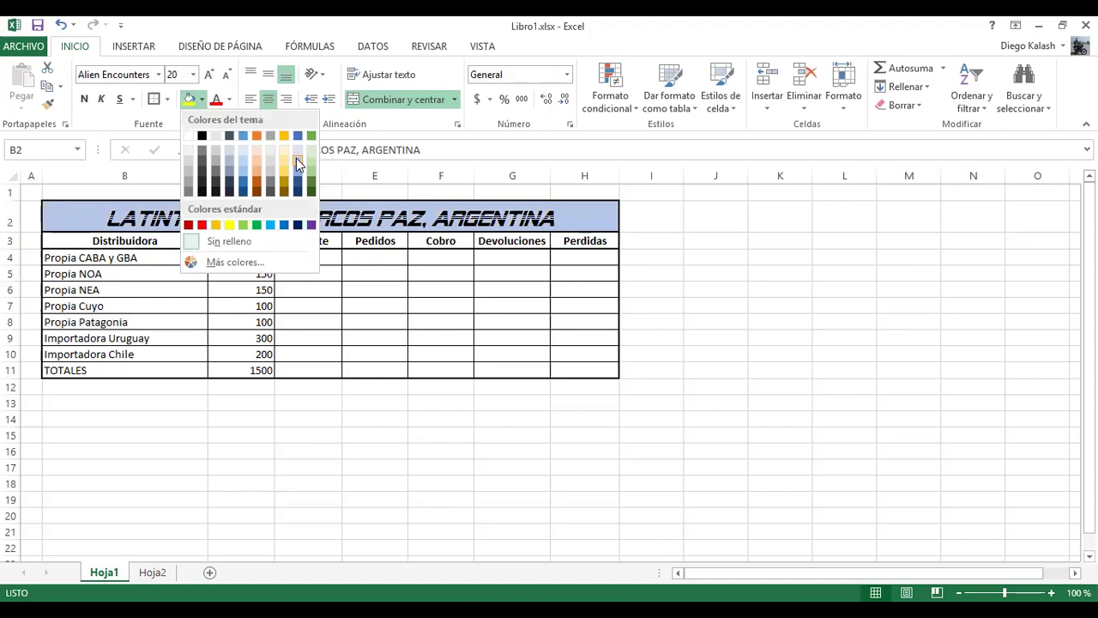
{"action": "left_click_drag", "start_coordinate": [145, 248], "coordinate": [567, 242]}
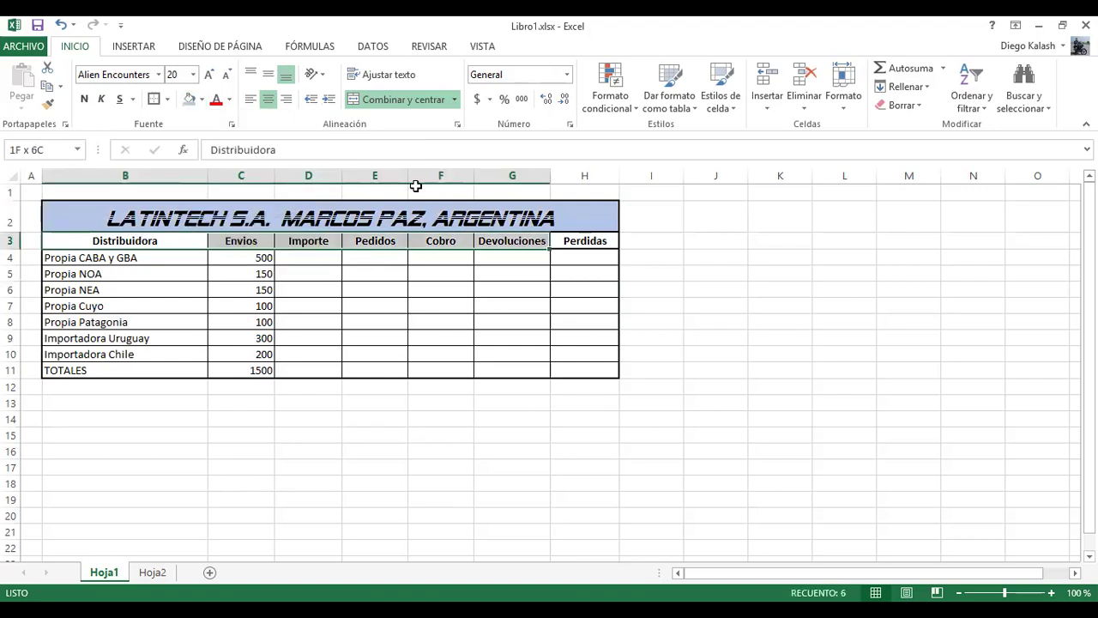
{"action": "left_click", "coordinate": [202, 99]}
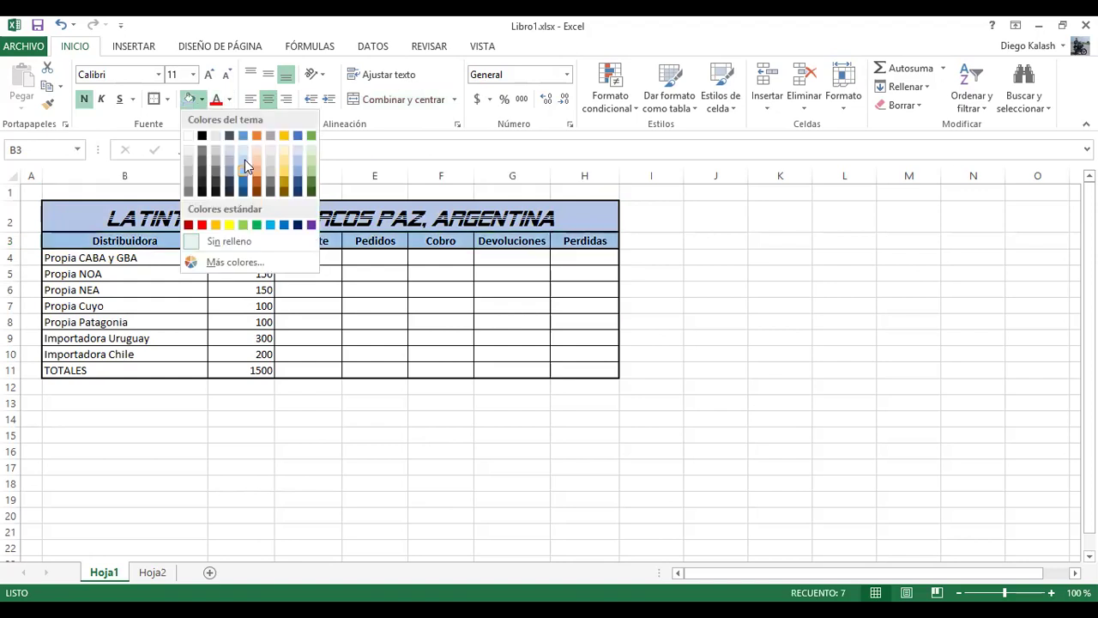
Step: Make the totals row B11:H11 bold and fill the TOTALES label cell B11 with light blue
{"action": "left_click", "coordinate": [135, 368]}
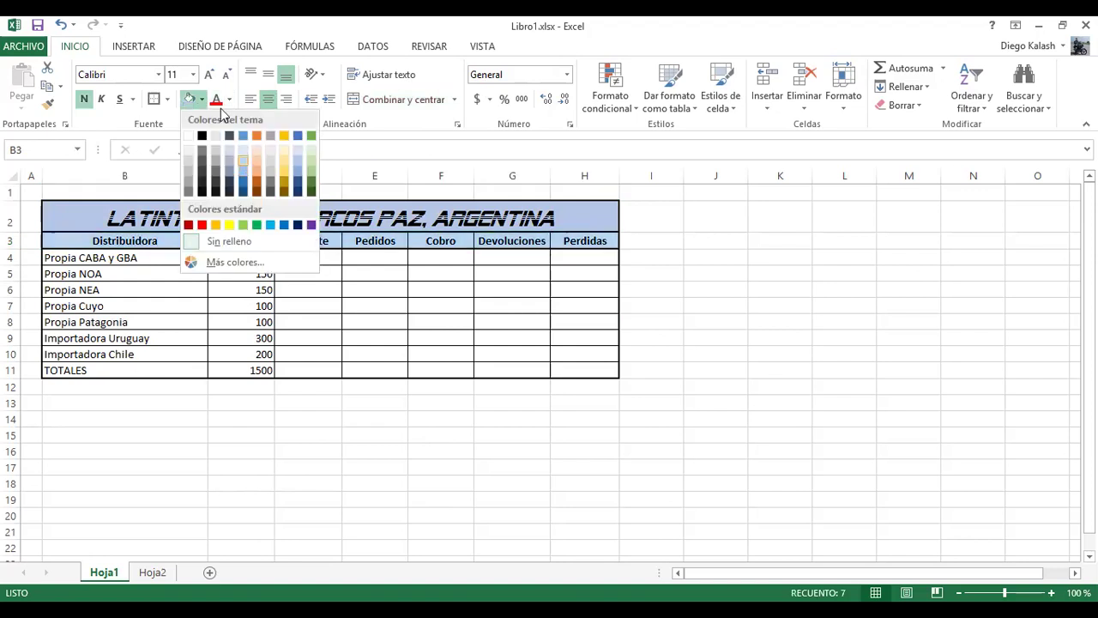
{"action": "key", "text": "ctrl+n"}
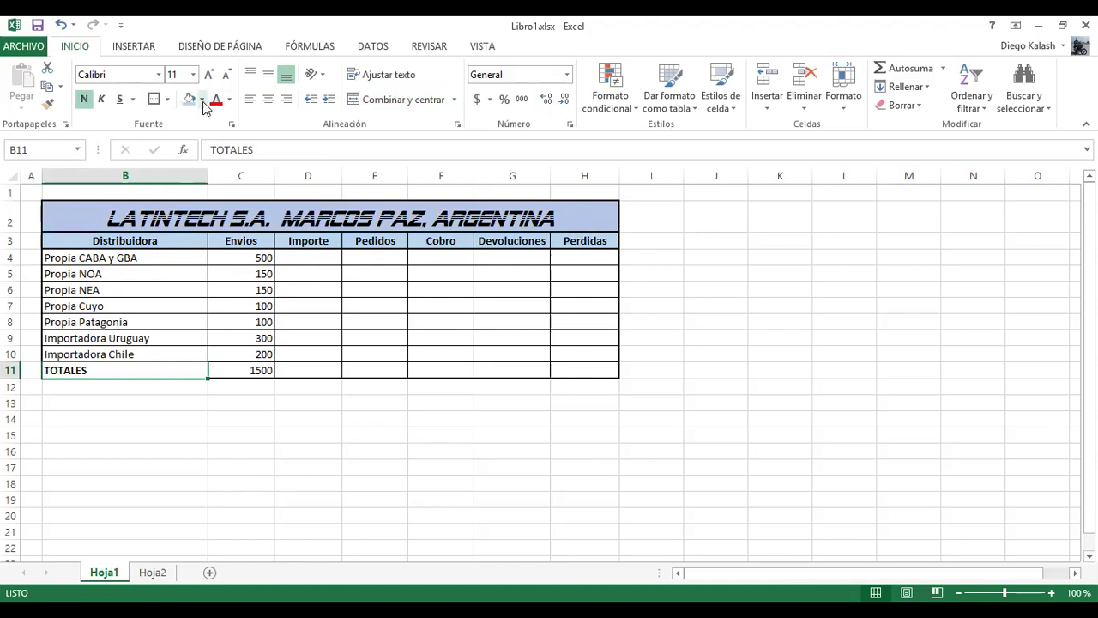
{"action": "key", "text": "alt+o"}
{"action": "key", "text": "r"}
{"action": "key", "text": "r"}
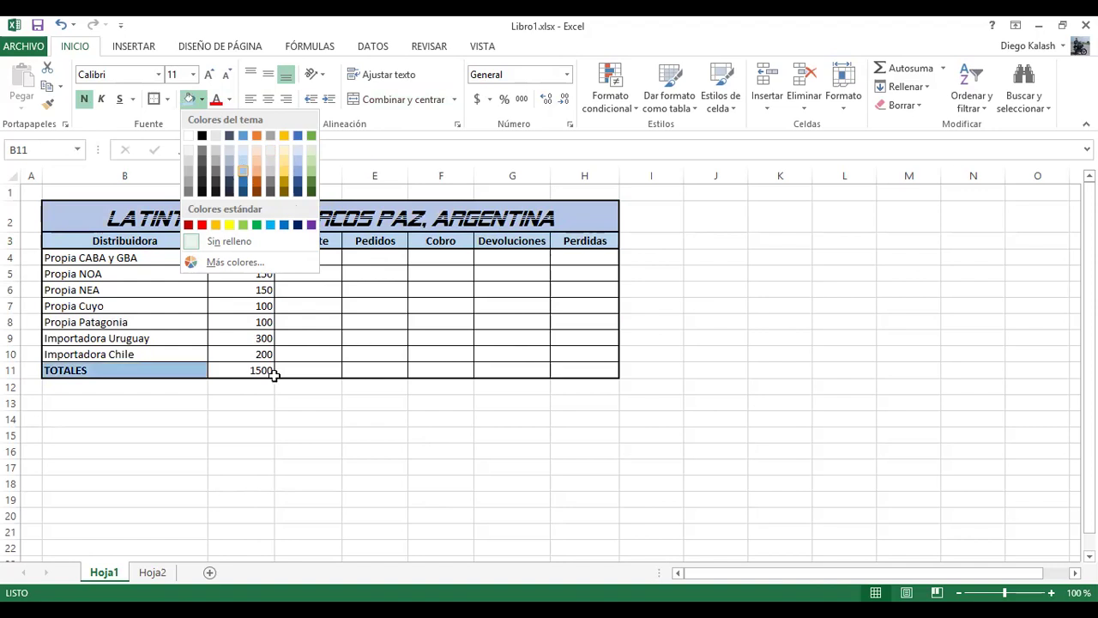
{"action": "left_click_drag", "start_coordinate": [309, 353], "coordinate": [308, 339]}
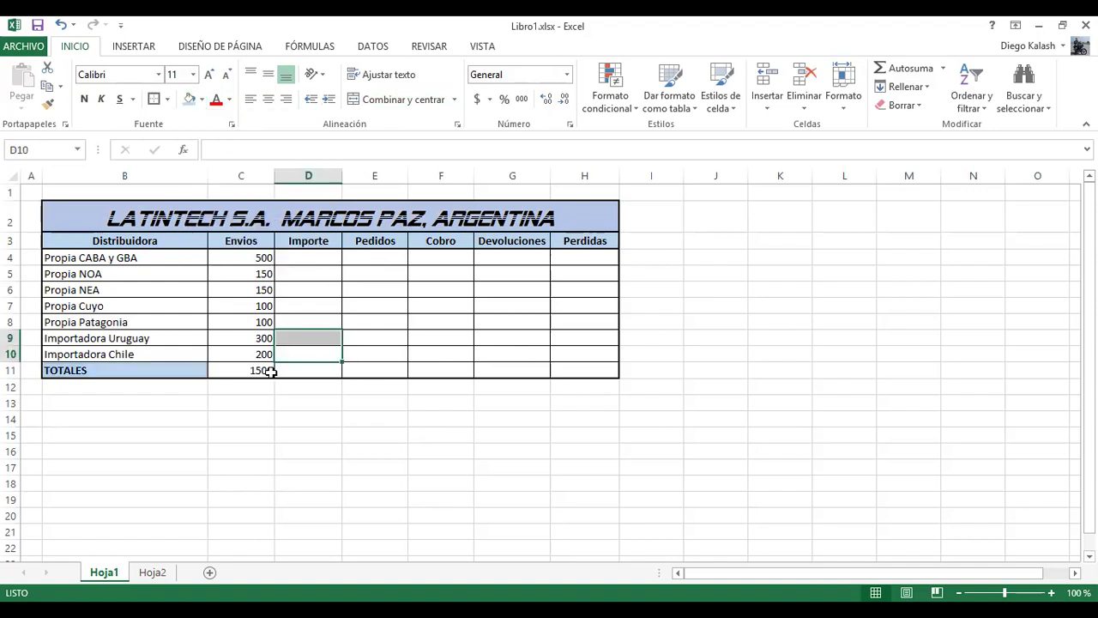
{"action": "left_click_drag", "start_coordinate": [241, 370], "coordinate": [603, 370]}
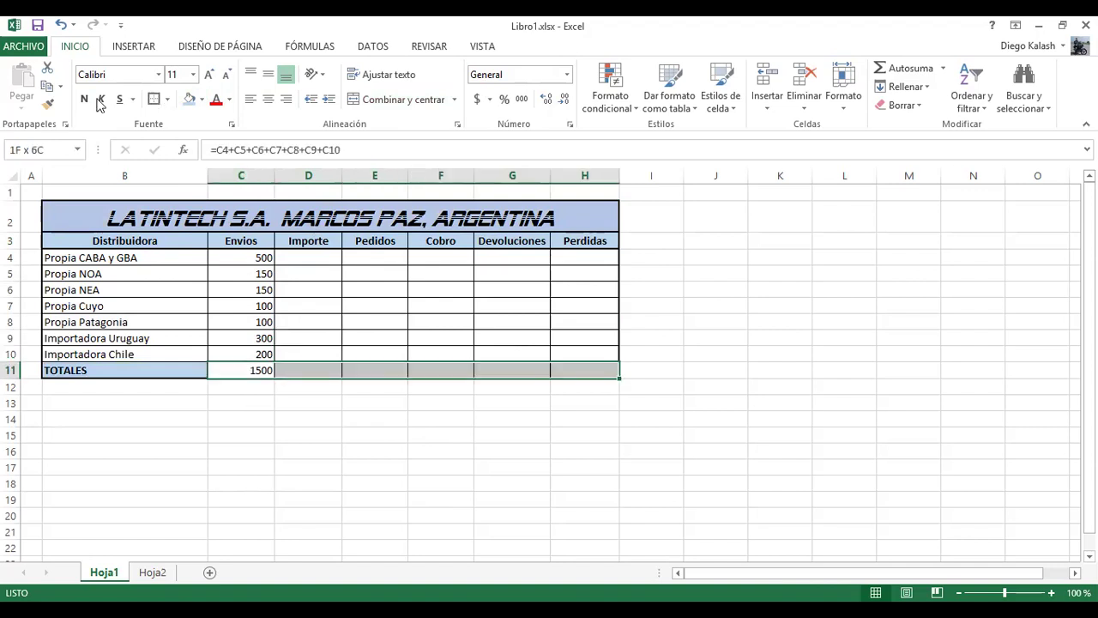
{"action": "left_click", "coordinate": [312, 422]}
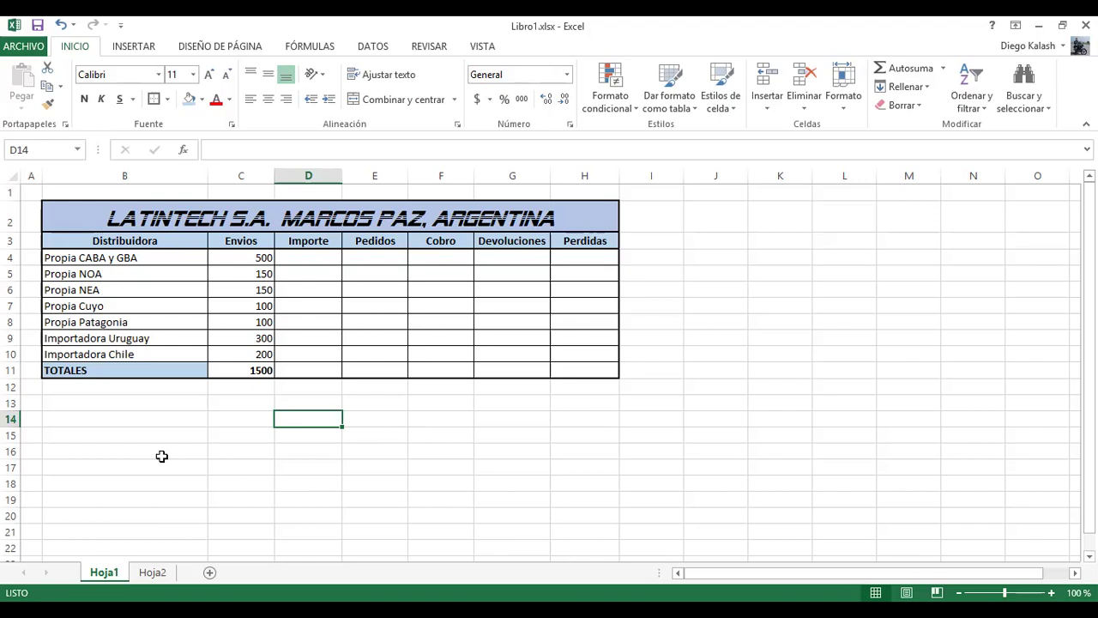
Step: Enter the labels Unidades en Stock, Precio Venta por unidad and Costo de Fabricacion por unidad in B14:B16
{"action": "left_click", "coordinate": [154, 418]}
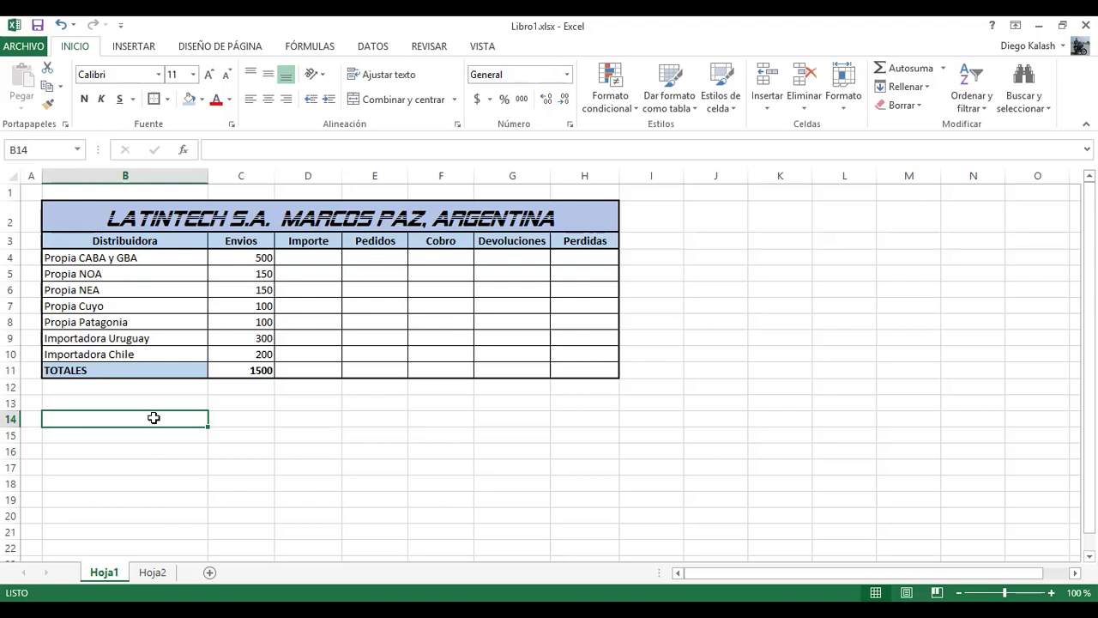
{"action": "type", "text": "Unidades en Stock"}
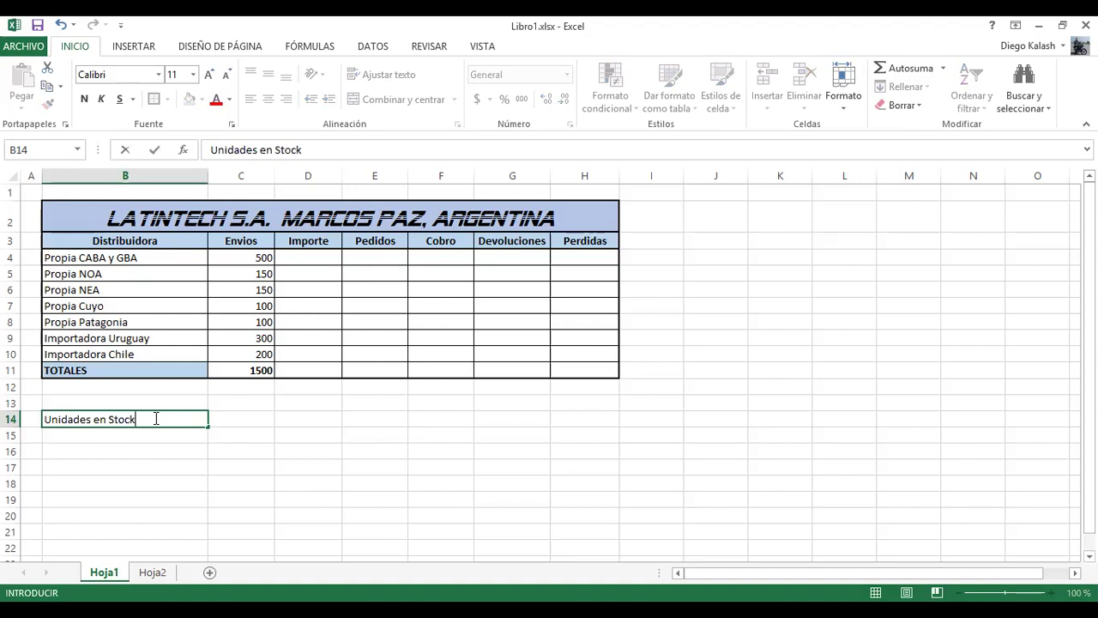
{"action": "key", "text": "Return"}
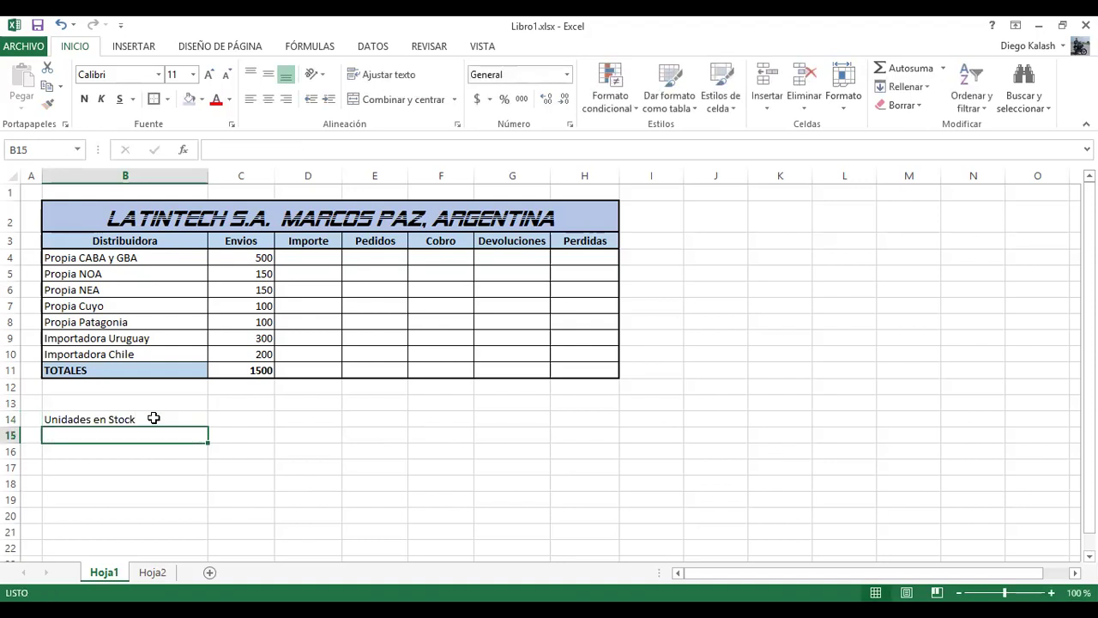
{"action": "type", "text": "Precio Venta por"}
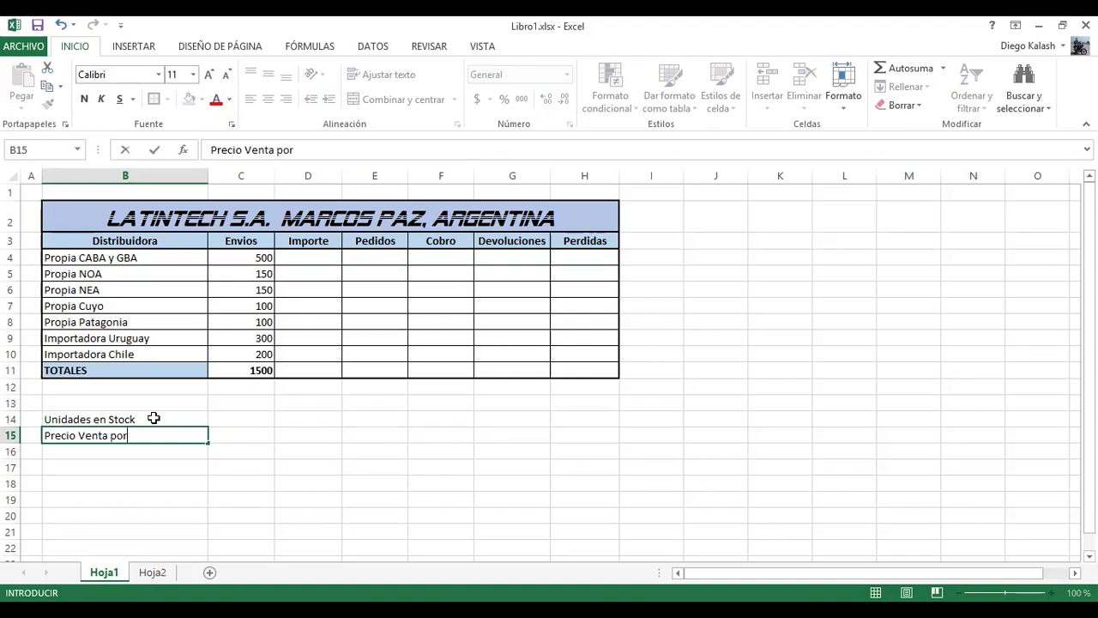
{"action": "type", "text": " unidad"}
{"action": "key", "text": "Return"}
{"action": "type", "text": "Costo de Fabricac"}
{"action": "type", "text": "por unidad"}
{"action": "key", "text": "Return"}
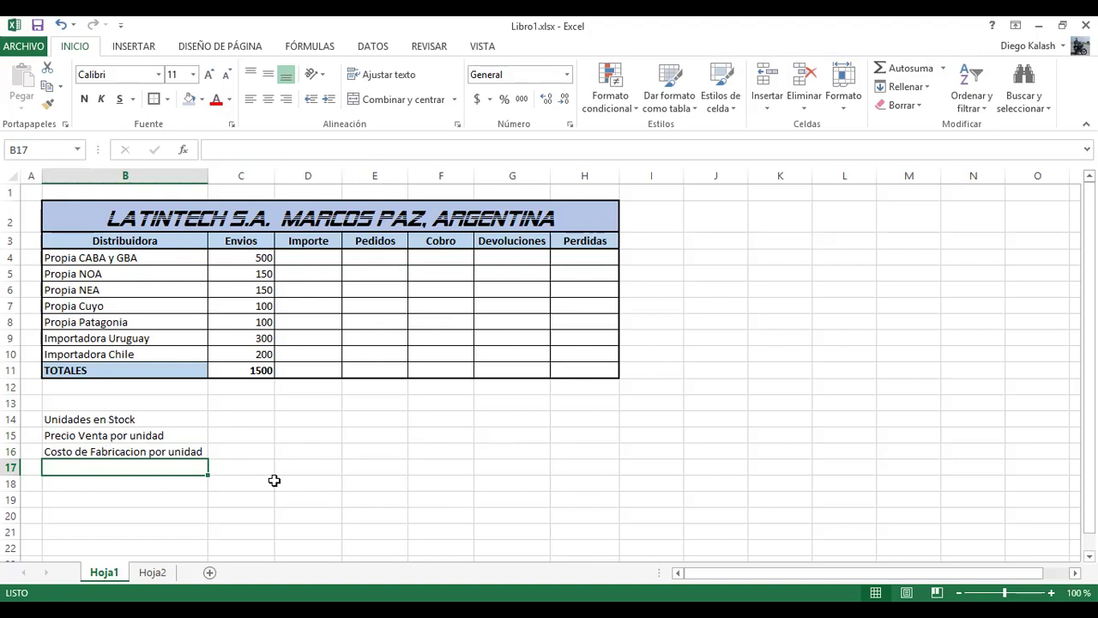
Step: Enter 1500 as the Precio Venta por unidad in C15 and 1000 as the Costo de Fabricacion por unidad in C16
{"action": "left_click_drag", "start_coordinate": [129, 419], "coordinate": [128, 435]}
{"action": "left_click", "coordinate": [251, 416]}
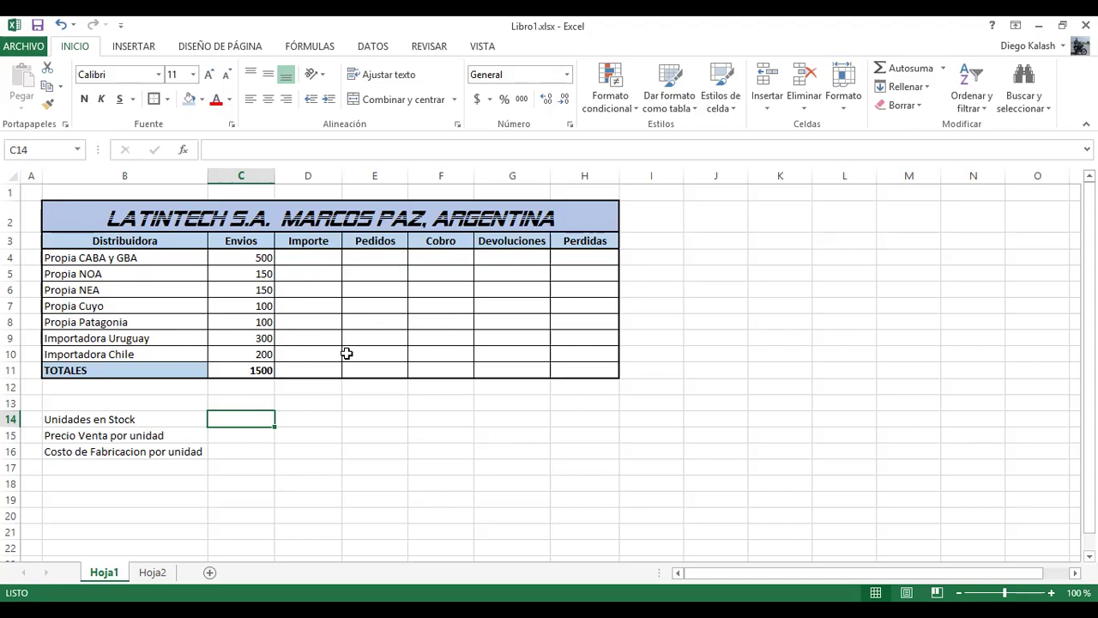
{"action": "key", "text": "Down"}
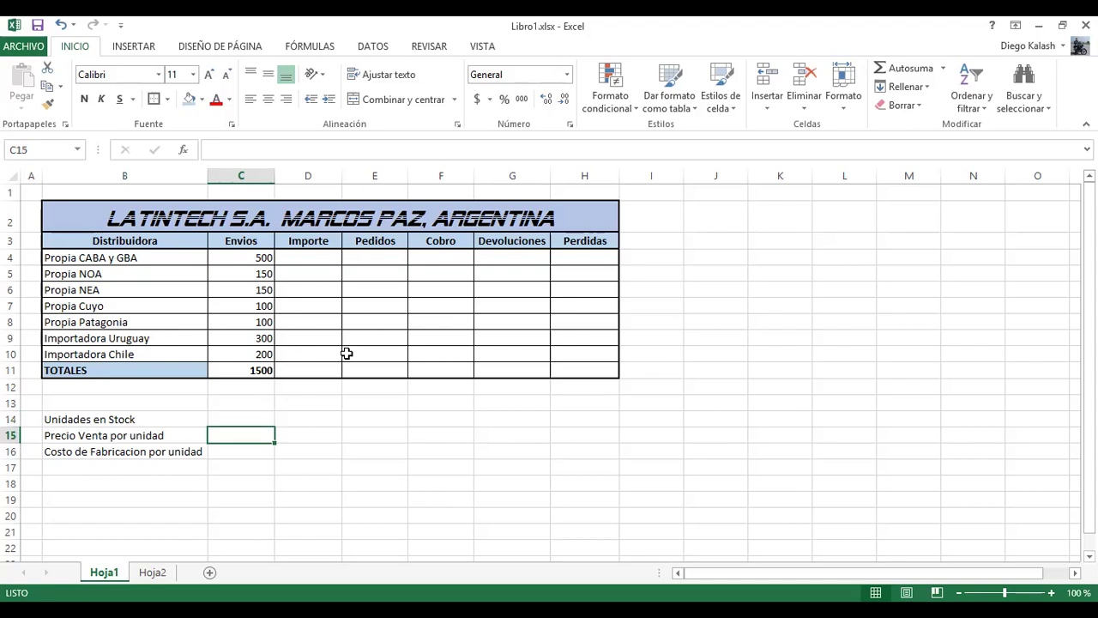
{"action": "type", "text": "1500"}
{"action": "key", "text": "Return"}
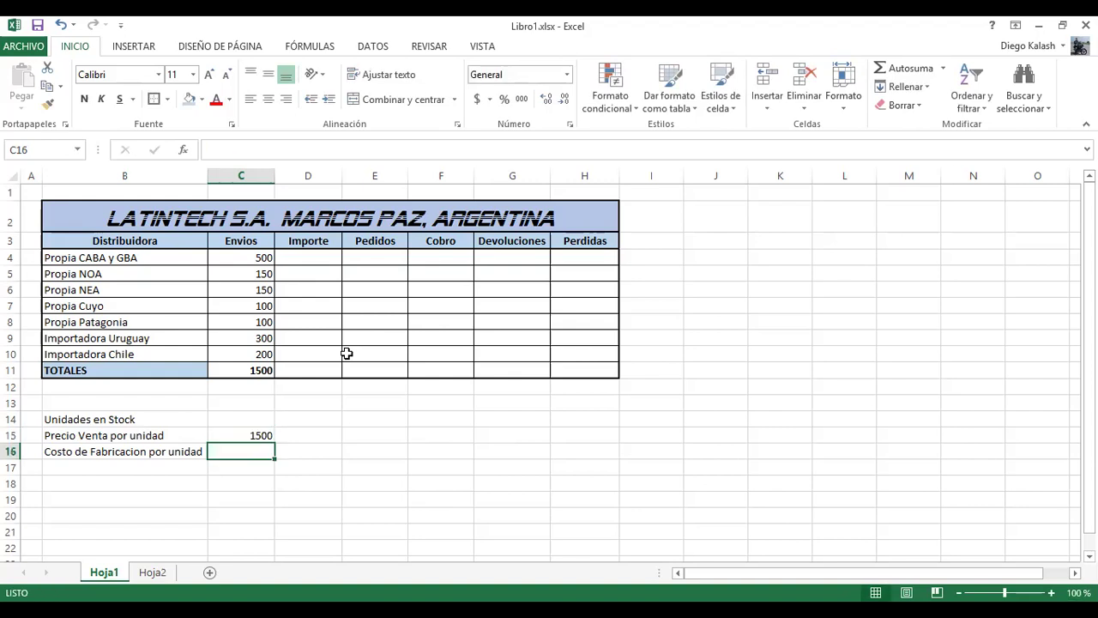
{"action": "type", "text": "1000"}
{"action": "key", "text": "Return"}
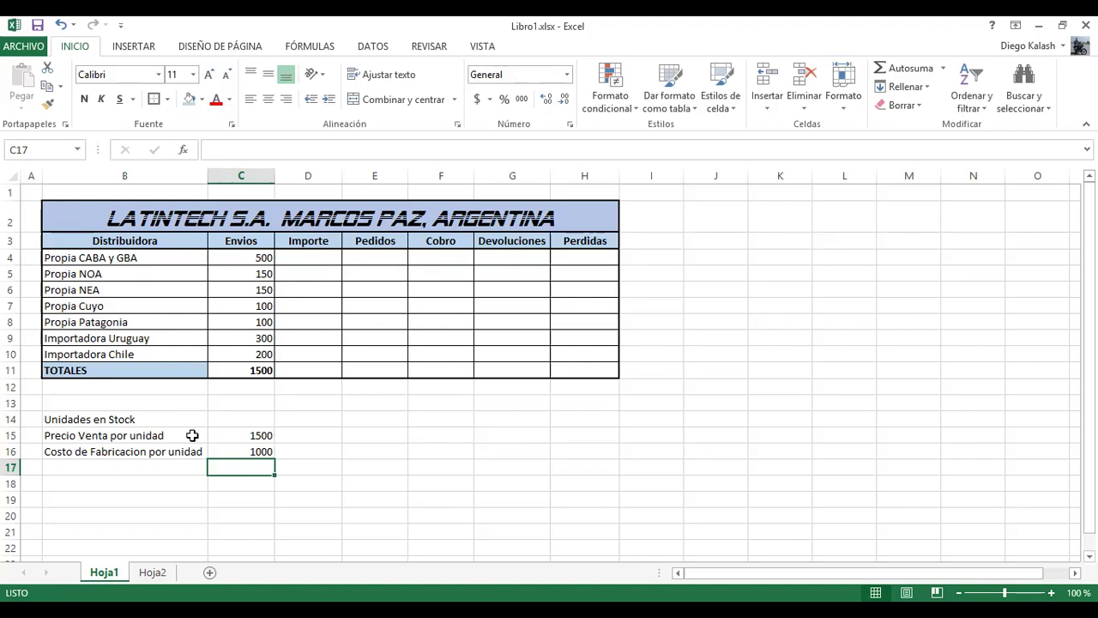
Step: Apply the dollar accounting number format to the price and cost values in C15:C16
{"action": "left_click", "coordinate": [255, 435]}
{"action": "left_click_drag", "start_coordinate": [237, 437], "coordinate": [237, 454]}
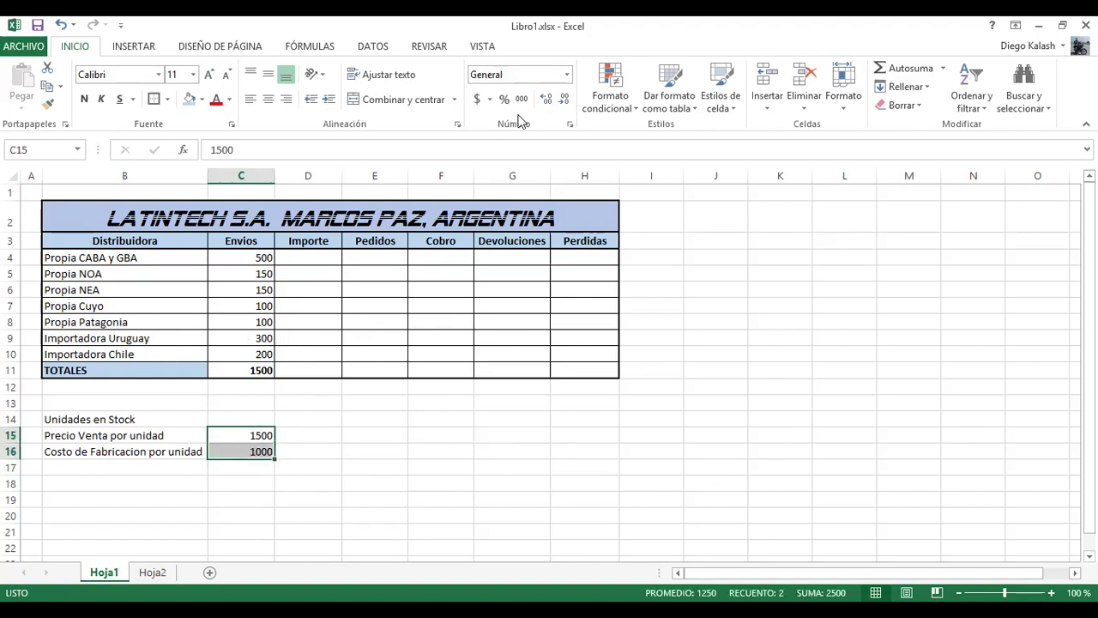
{"action": "left_click", "coordinate": [477, 99]}
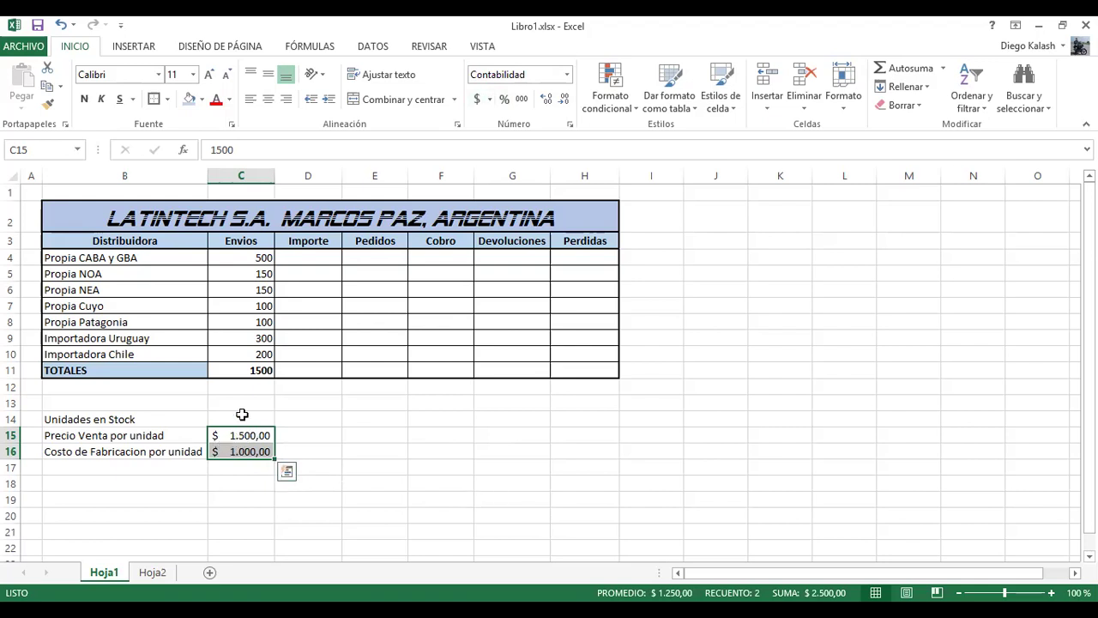
Step: Try entering $ 1.000 with its currency symbol in the Unidades en Stock cell C14, and clear the cell again
{"action": "left_click", "coordinate": [245, 419]}
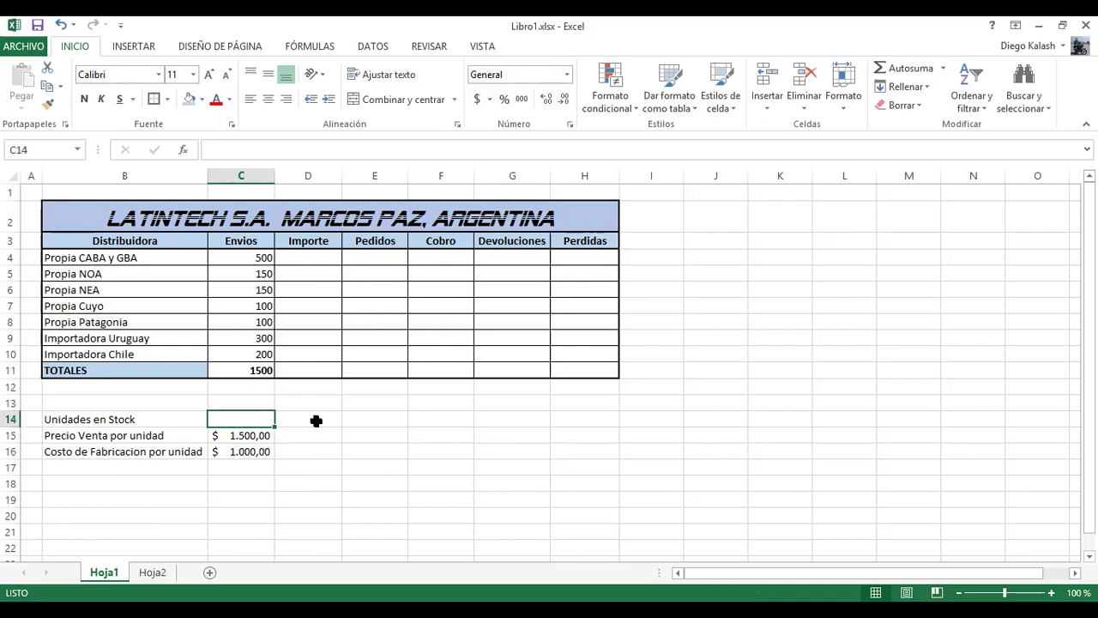
{"action": "type", "text": "$"}
{"action": "type", "text": " 1."}
{"action": "type", "text": "00"}
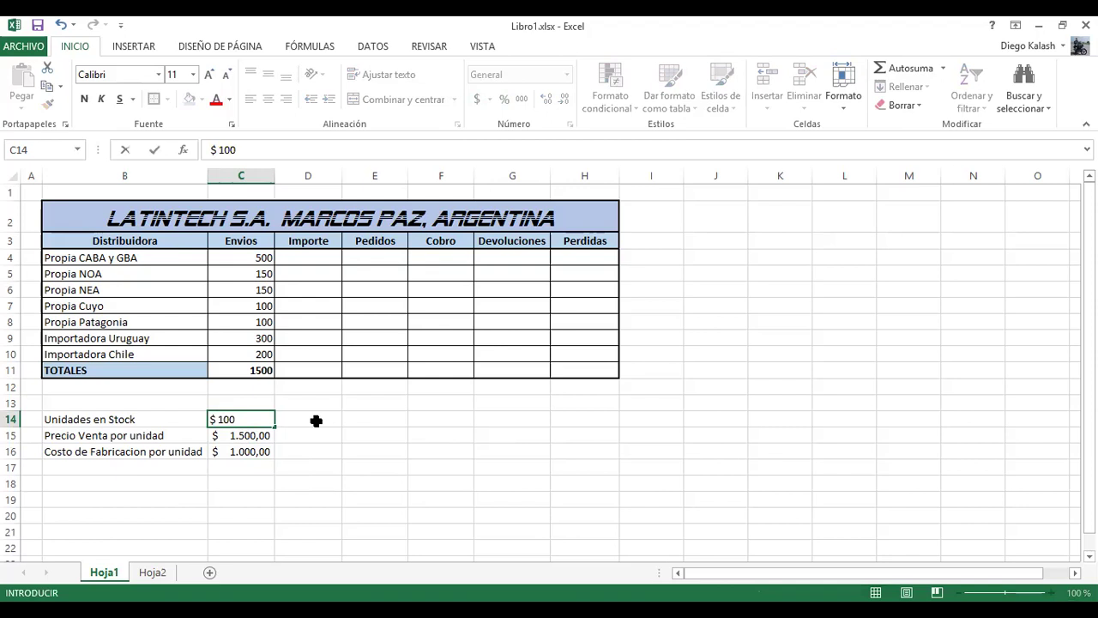
{"action": "key", "text": "BackSpace"}
{"action": "key", "text": "BackSpace"}
{"action": "type", "text": ".000"}
{"action": "key", "text": "Return"}
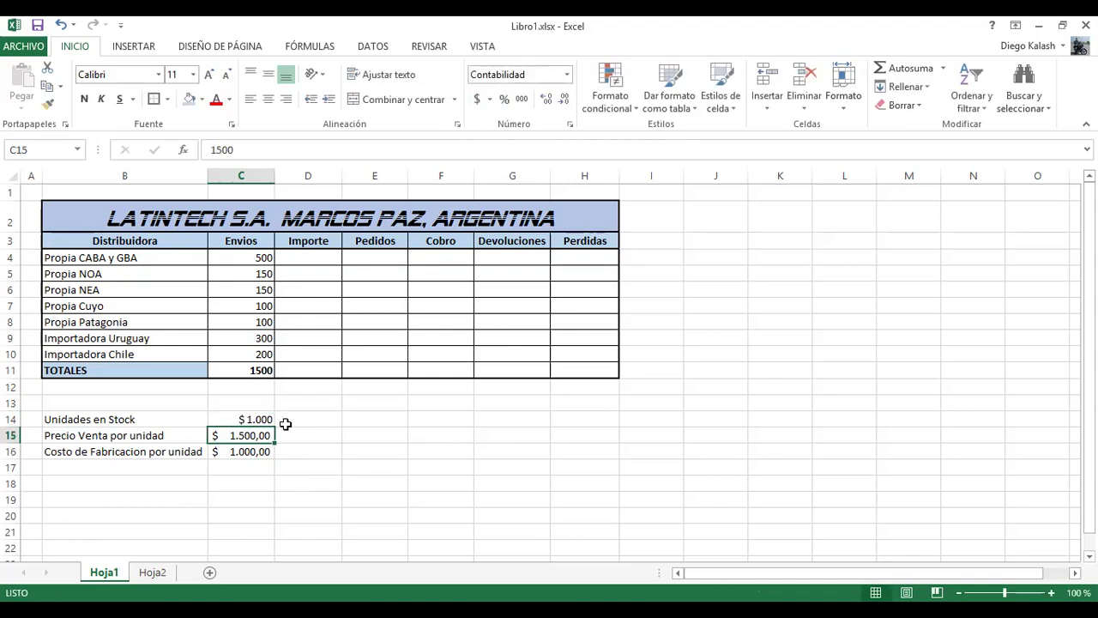
{"action": "key", "text": "Up"}
{"action": "key", "text": "Delete"}
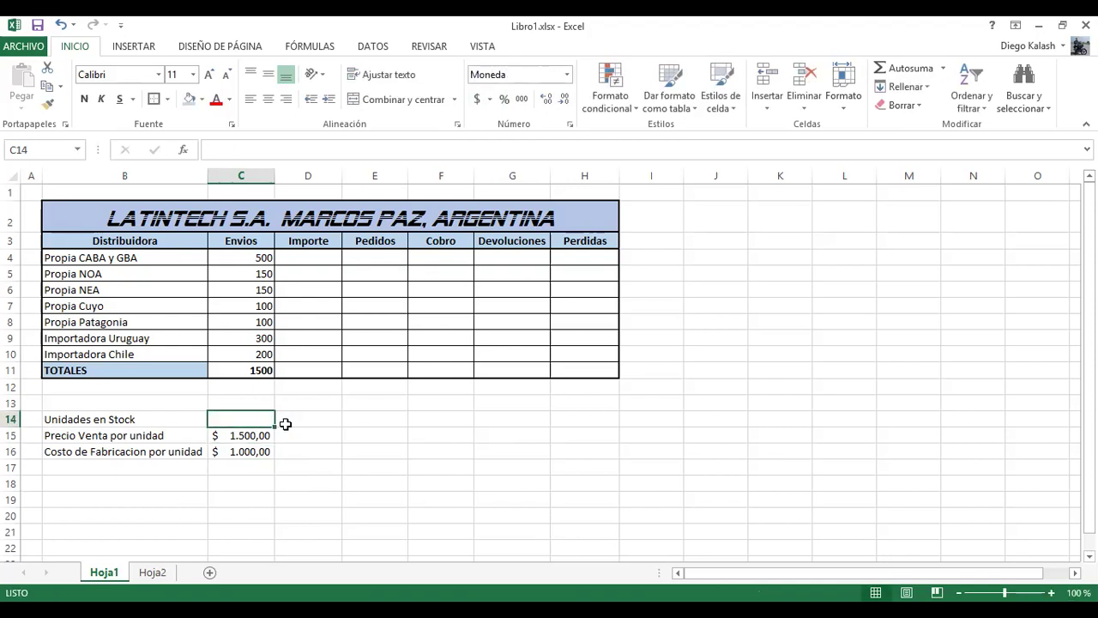
Step: Switch the number format of the sale price in C15 to General and back to Contabilidad
{"action": "left_click", "coordinate": [254, 434]}
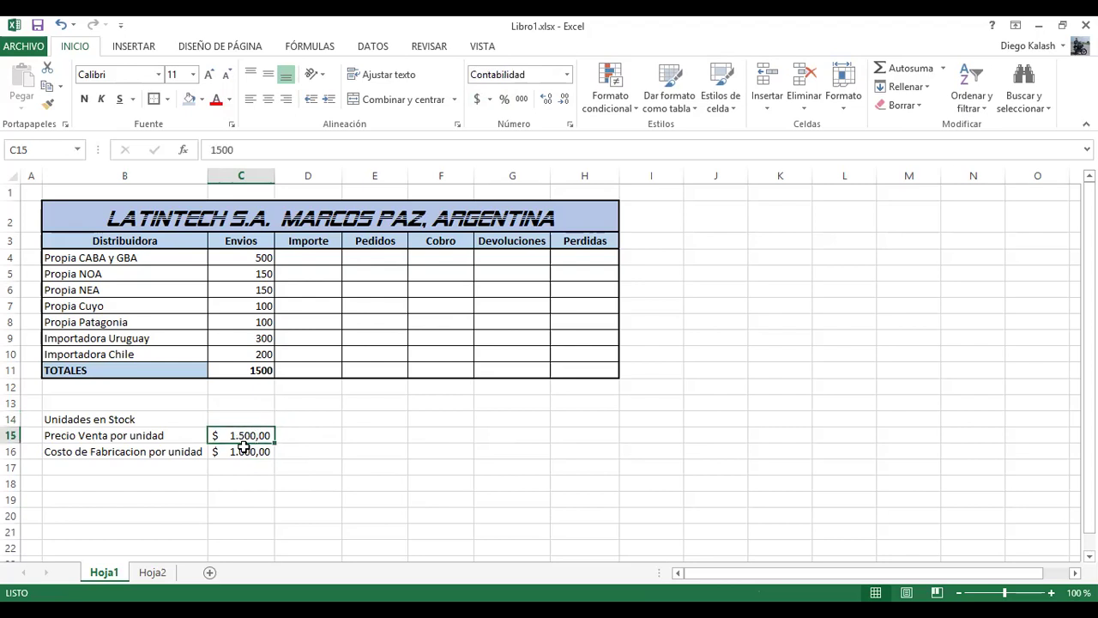
{"action": "left_click", "coordinate": [242, 418]}
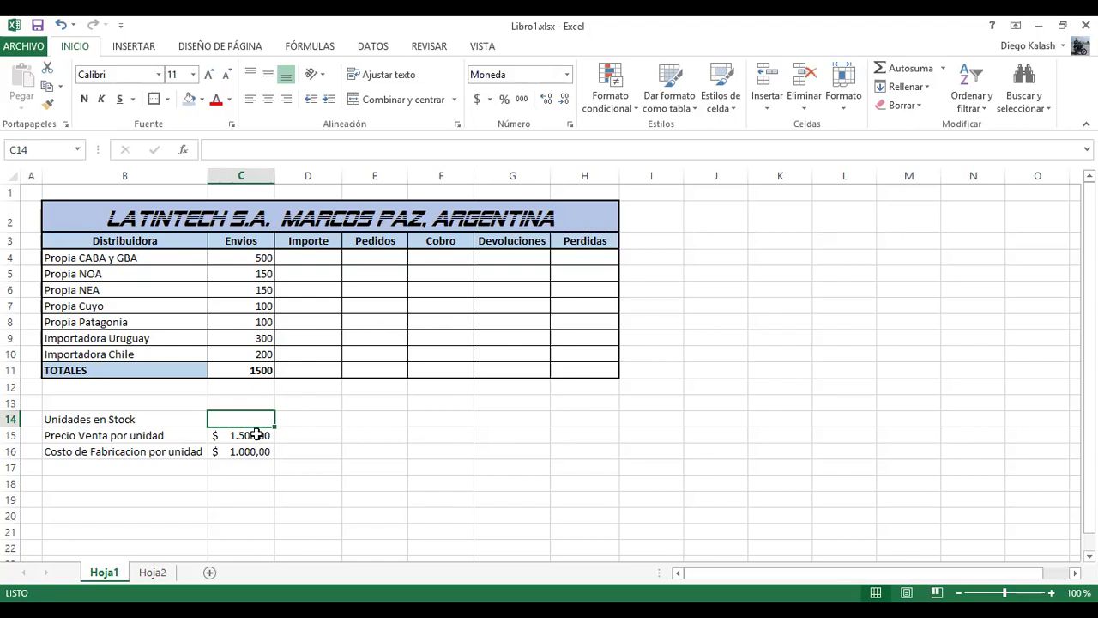
{"action": "left_click", "coordinate": [238, 435]}
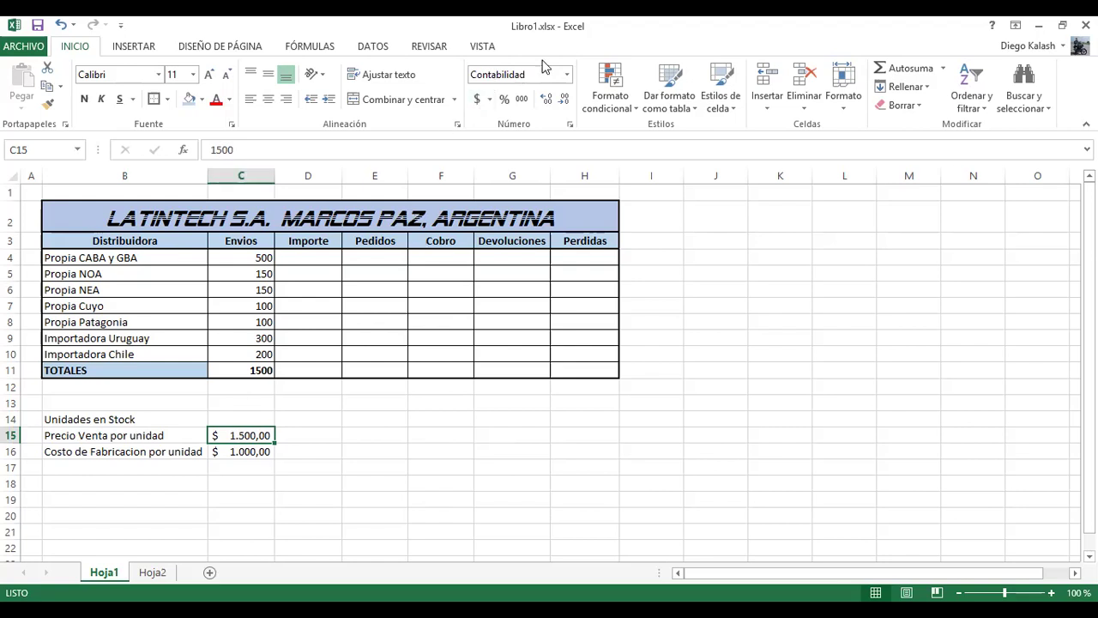
{"action": "left_click", "coordinate": [567, 75]}
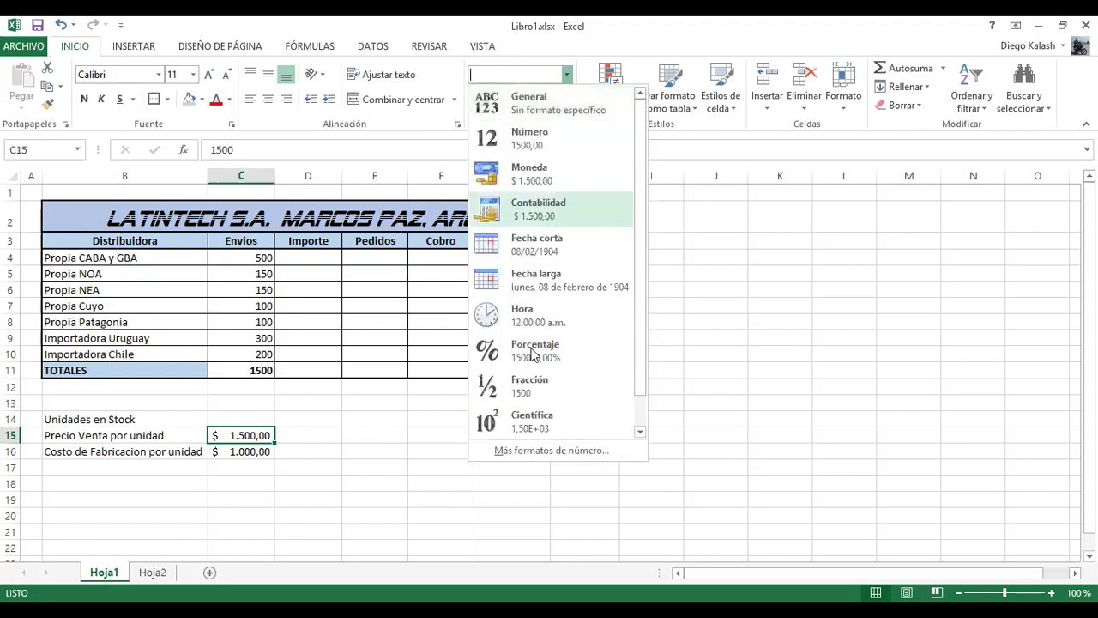
{"action": "left_click", "coordinate": [524, 100]}
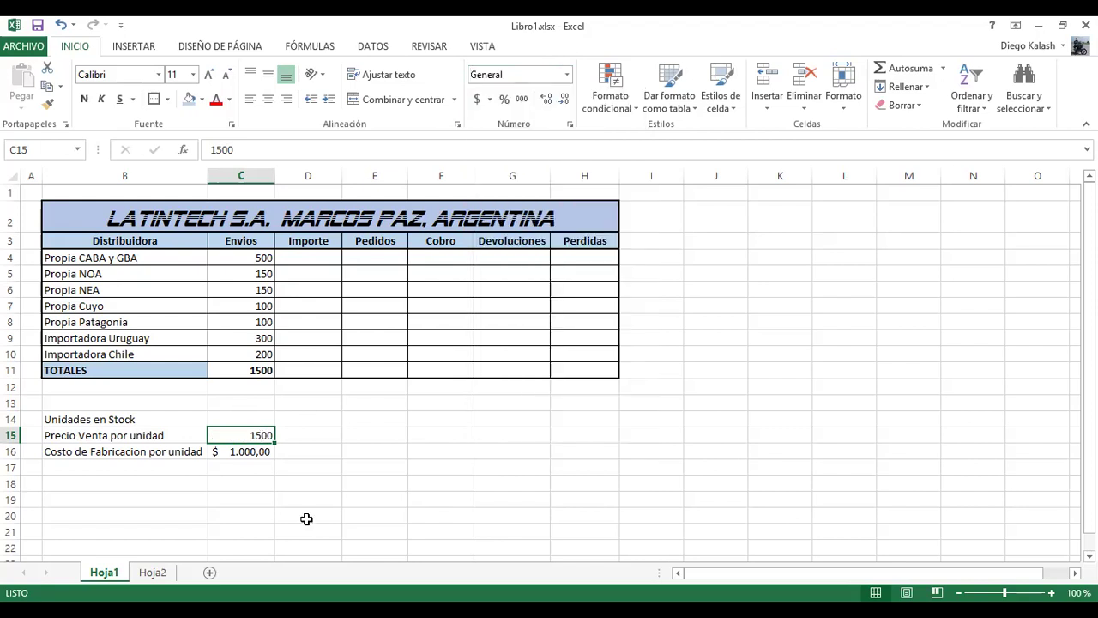
{"action": "left_click", "coordinate": [567, 76]}
{"action": "left_click", "coordinate": [539, 208]}
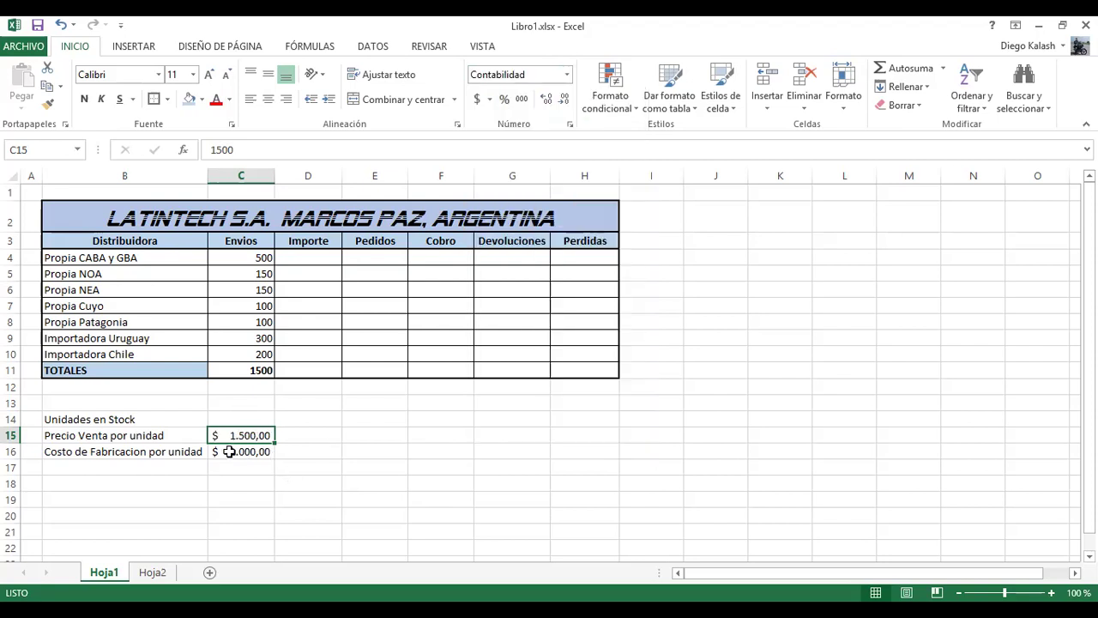
Step: Increase the decimals of C15:C16 by one place, and reduce them until the amounts have no decimals
{"action": "key", "text": "Return"}
{"action": "key", "text": "shift+Up"}
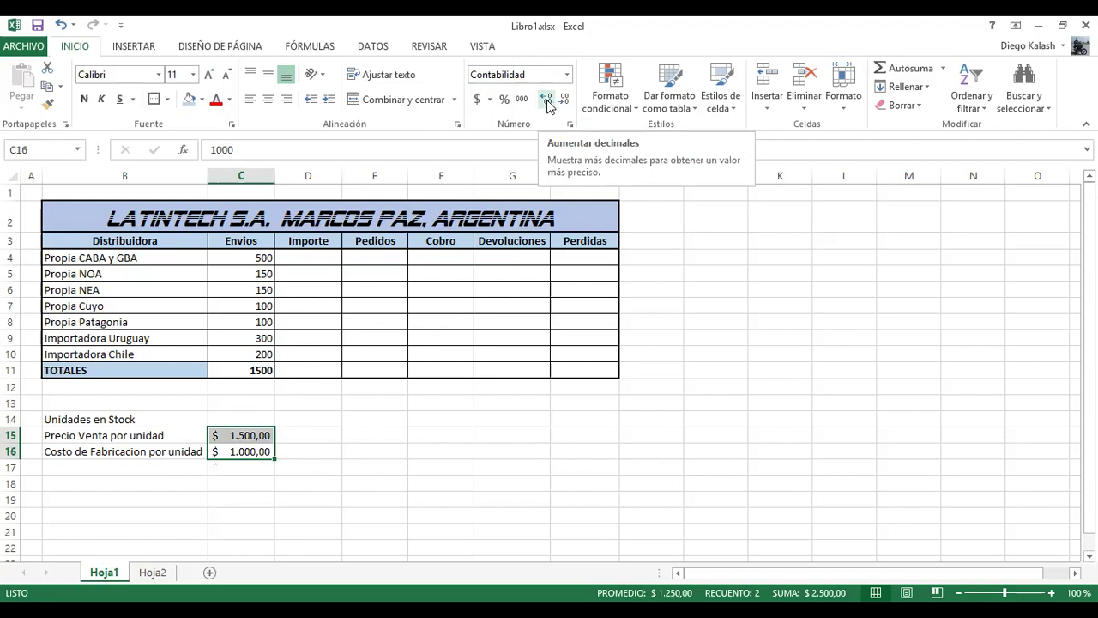
{"action": "left_click", "coordinate": [549, 104]}
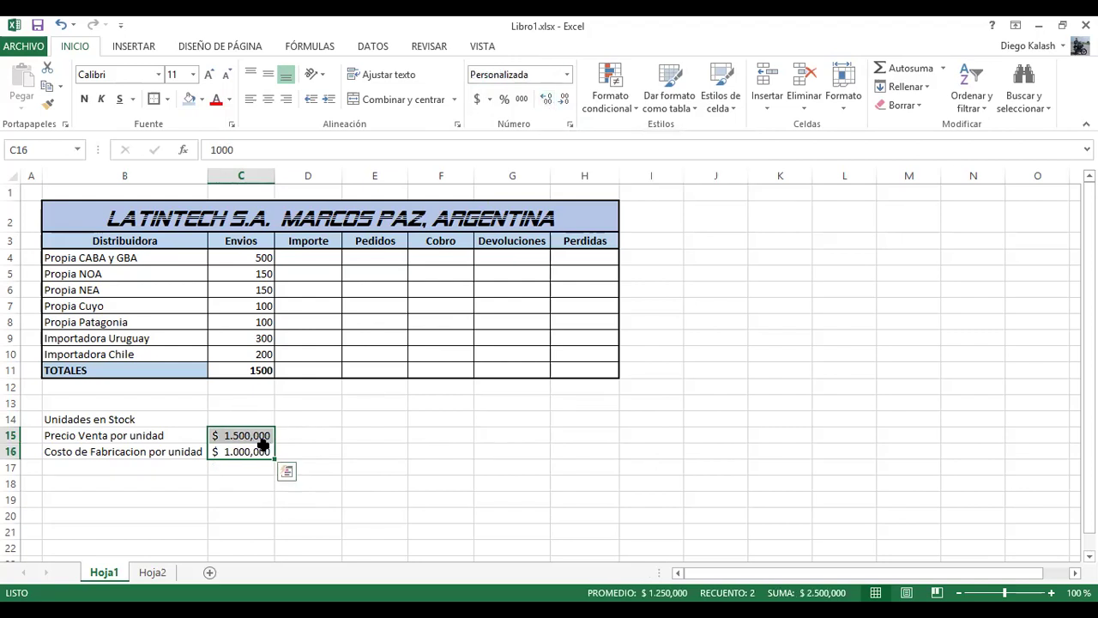
{"action": "left_click", "coordinate": [564, 101]}
{"action": "left_click", "coordinate": [565, 101]}
{"action": "left_click", "coordinate": [564, 101]}
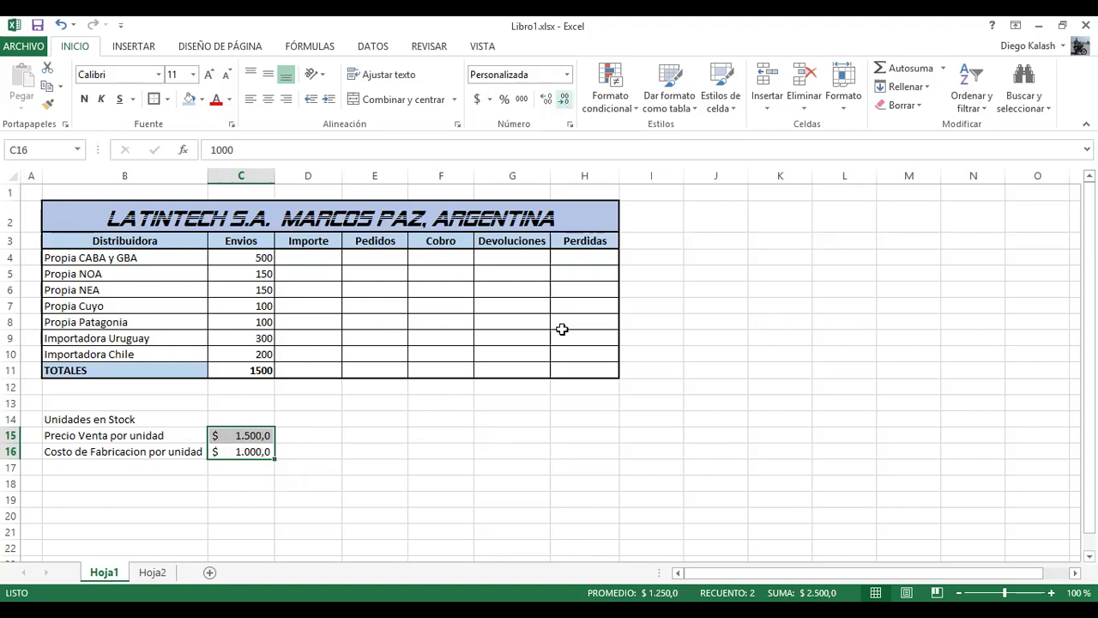
Step: Enter the formula =C4*C15 in D4 to calculate the Importe for Propia CABA y GBA
{"action": "left_click", "coordinate": [319, 434]}
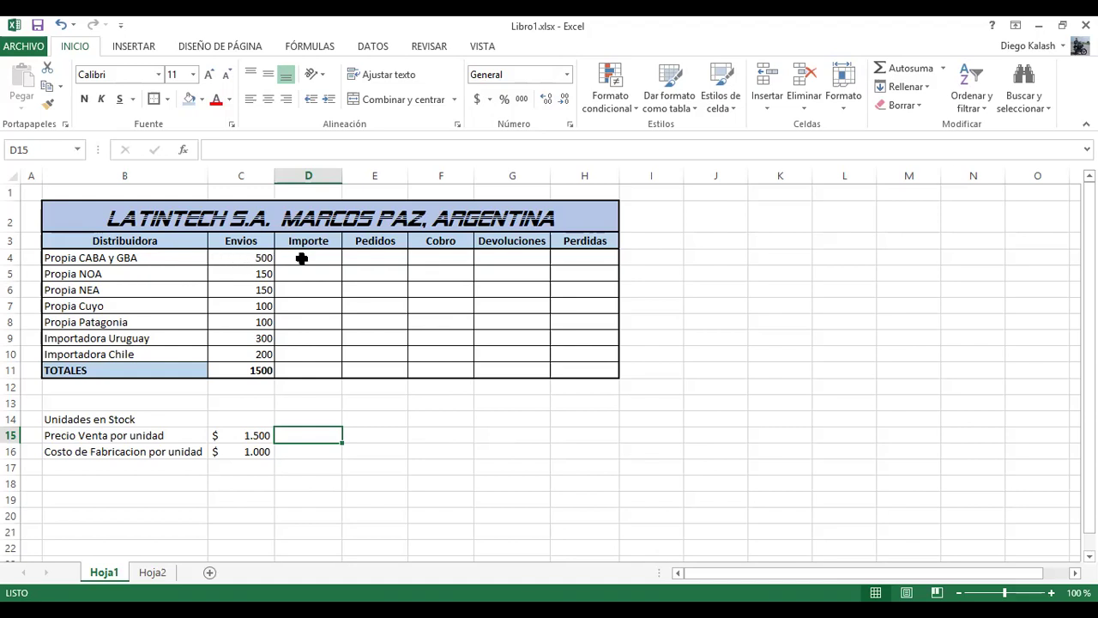
{"action": "key", "text": "Up"}
{"action": "key", "text": "Up"}
{"action": "key", "text": "Up"}
{"action": "key", "text": "Up"}
{"action": "key", "text": "Up"}
{"action": "key", "text": "Up"}
{"action": "key", "text": "Up"}
{"action": "key", "text": "Up"}
{"action": "key", "text": "Up"}
{"action": "key", "text": "Up"}
{"action": "key", "text": "Up"}
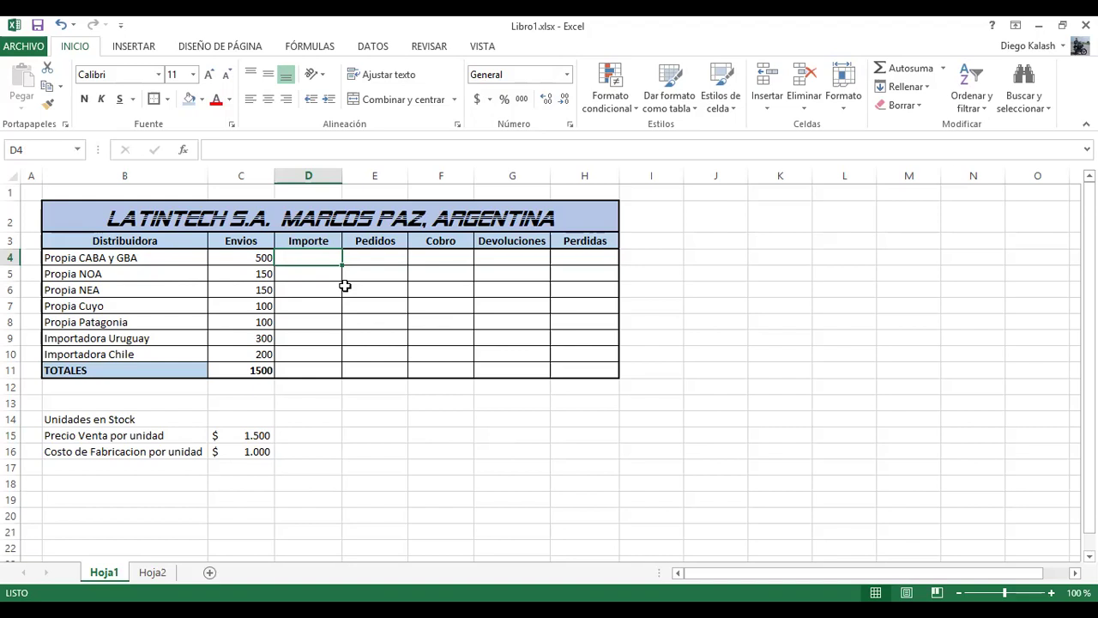
{"action": "type", "text": "="}
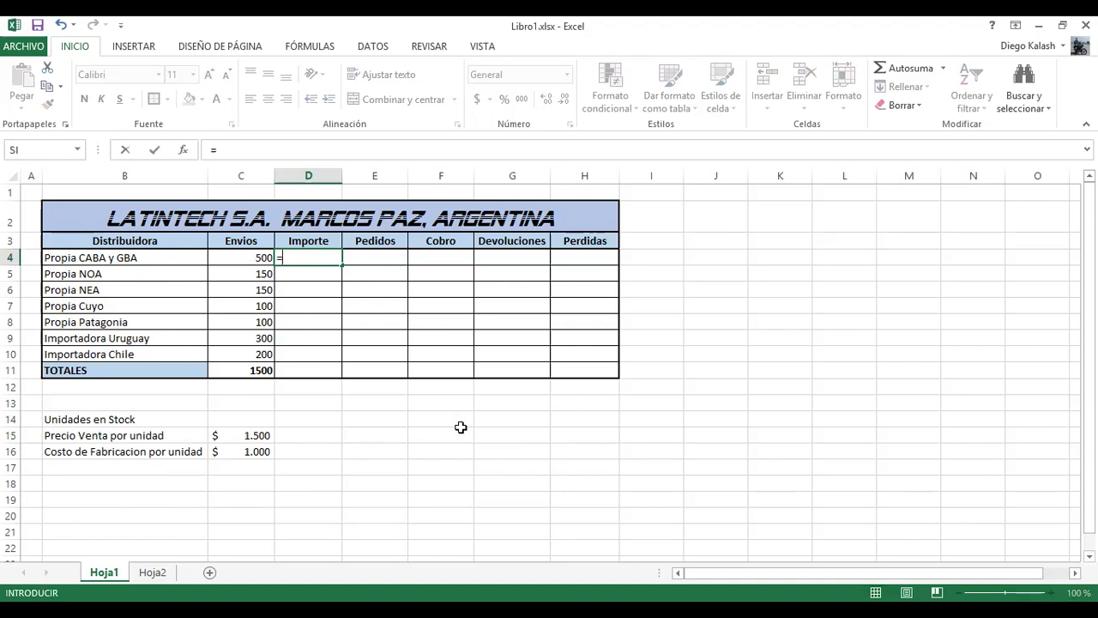
{"action": "key", "text": "Left"}
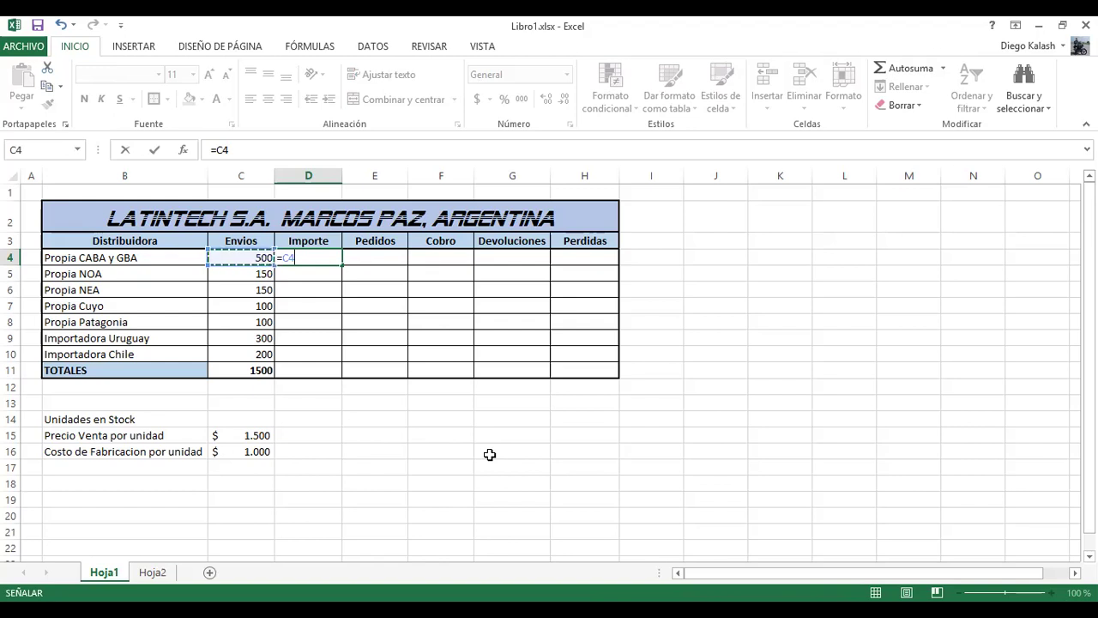
{"action": "type", "text": "*"}
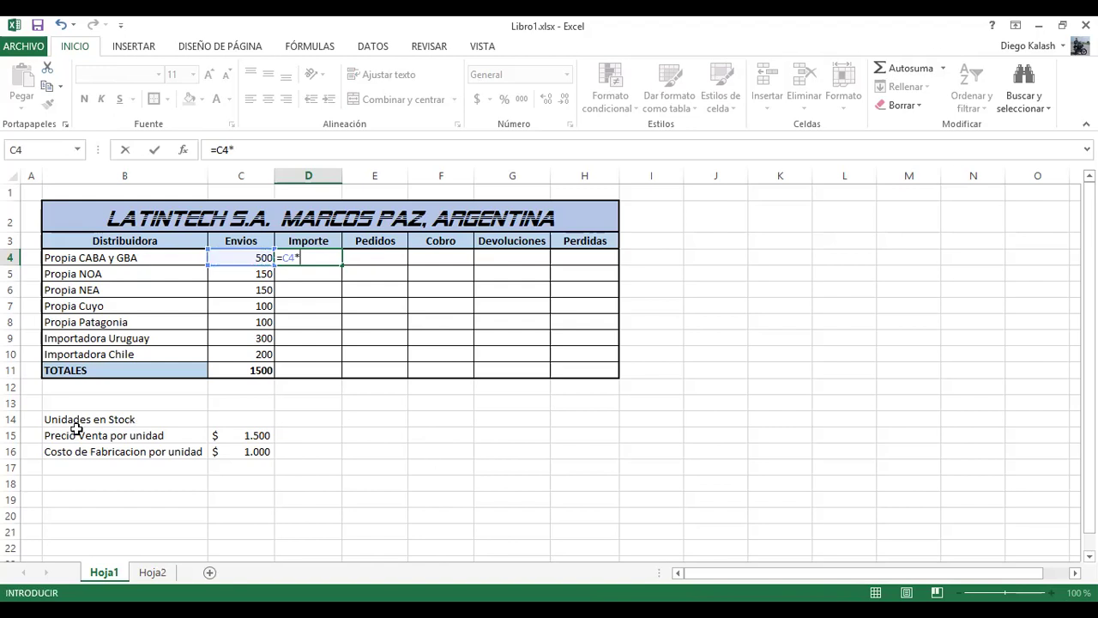
{"action": "left_click", "coordinate": [250, 435]}
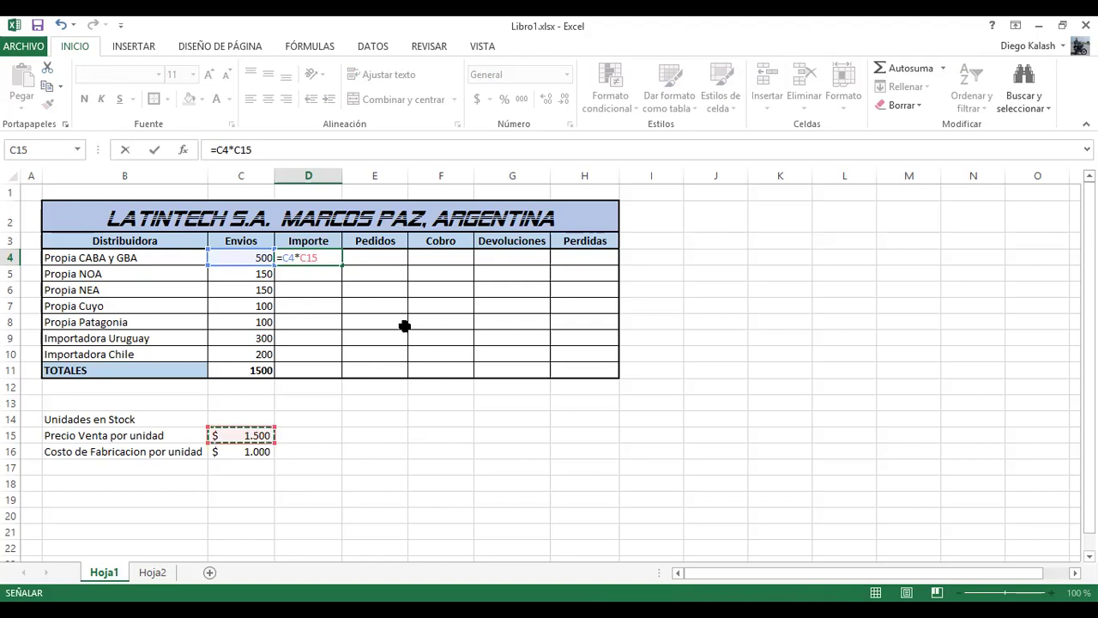
{"action": "key", "text": "Return"}
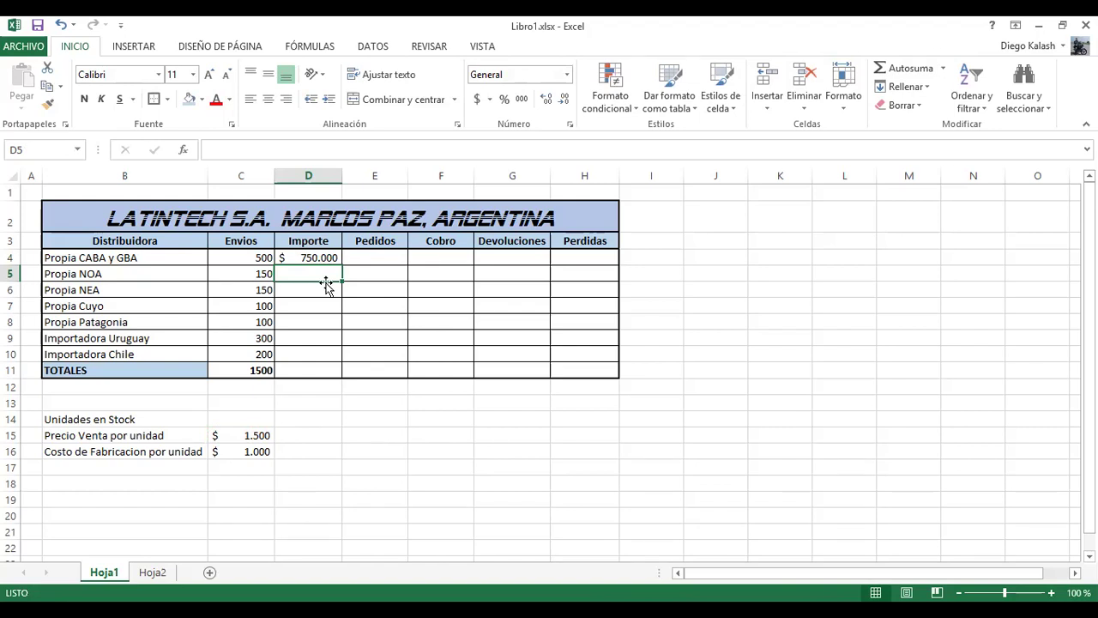
Step: Enter the formula =C5*C15 in D5 to calculate the Importe for Propia NOA
{"action": "type", "text": "="}
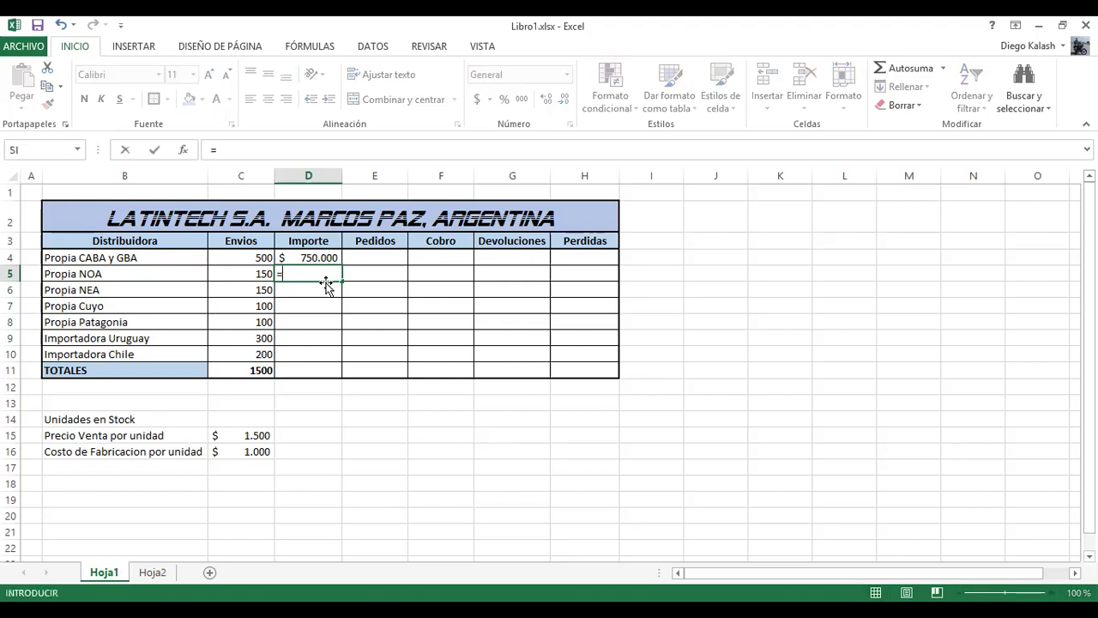
{"action": "left_click", "coordinate": [263, 276]}
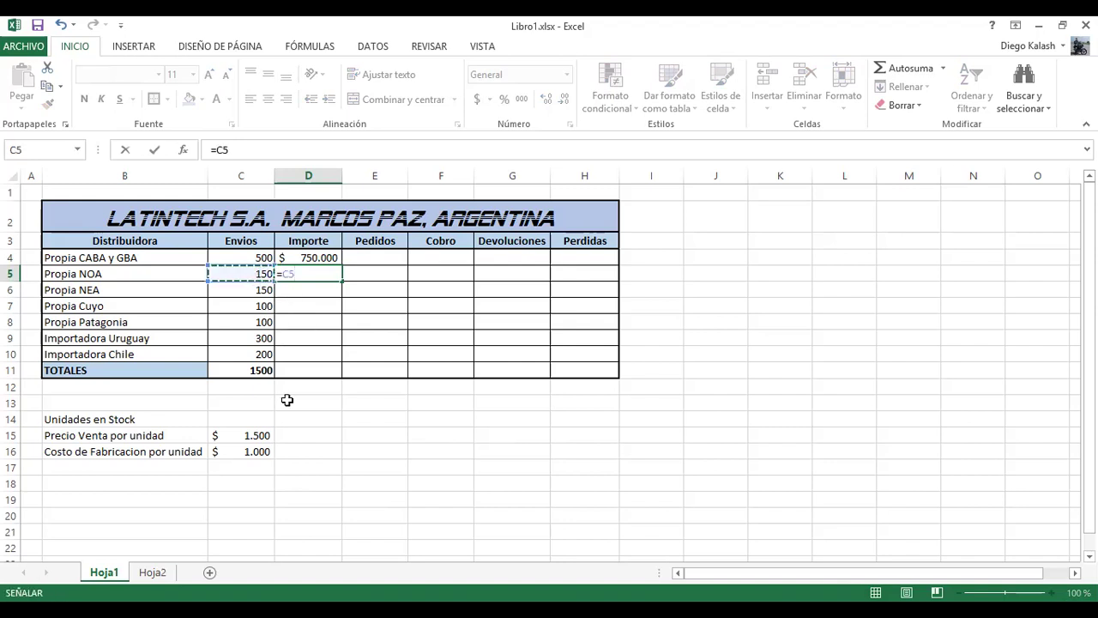
{"action": "type", "text": "*"}
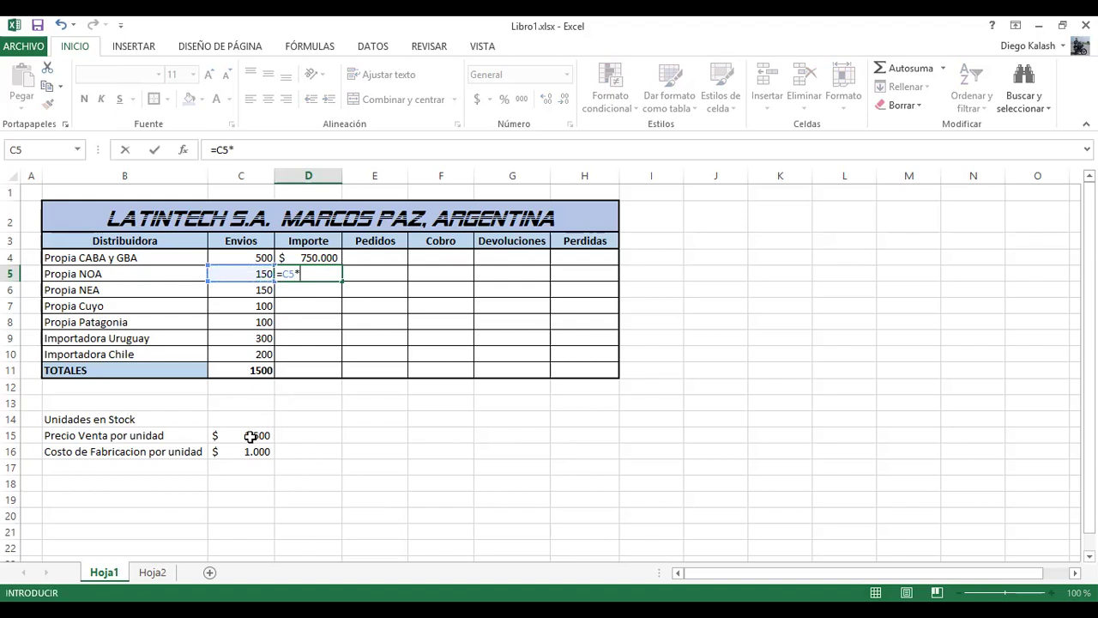
{"action": "left_click", "coordinate": [302, 435]}
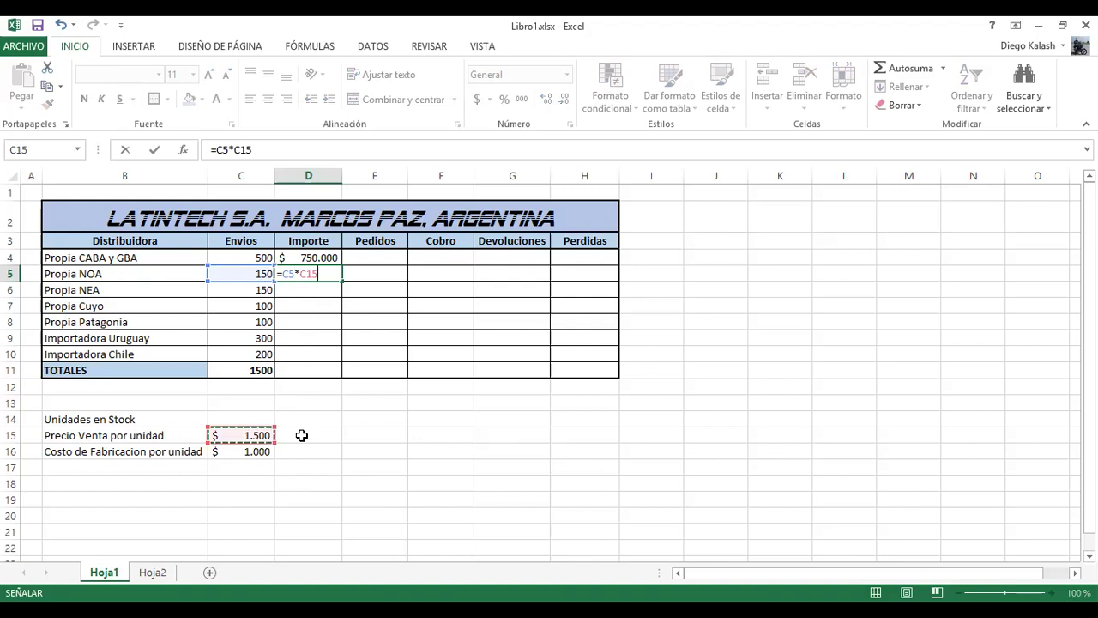
{"action": "key", "text": "Return"}
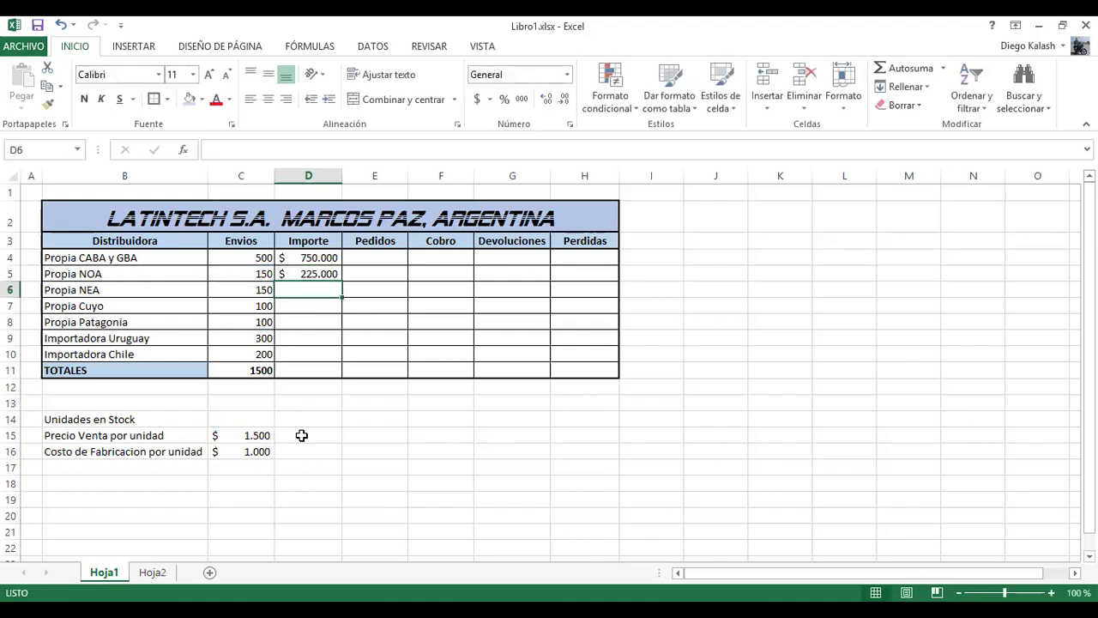
Step: Enter the formula =C6*C15 in D6 to calculate the Importe for Propia NEA
{"action": "type", "text": "="}
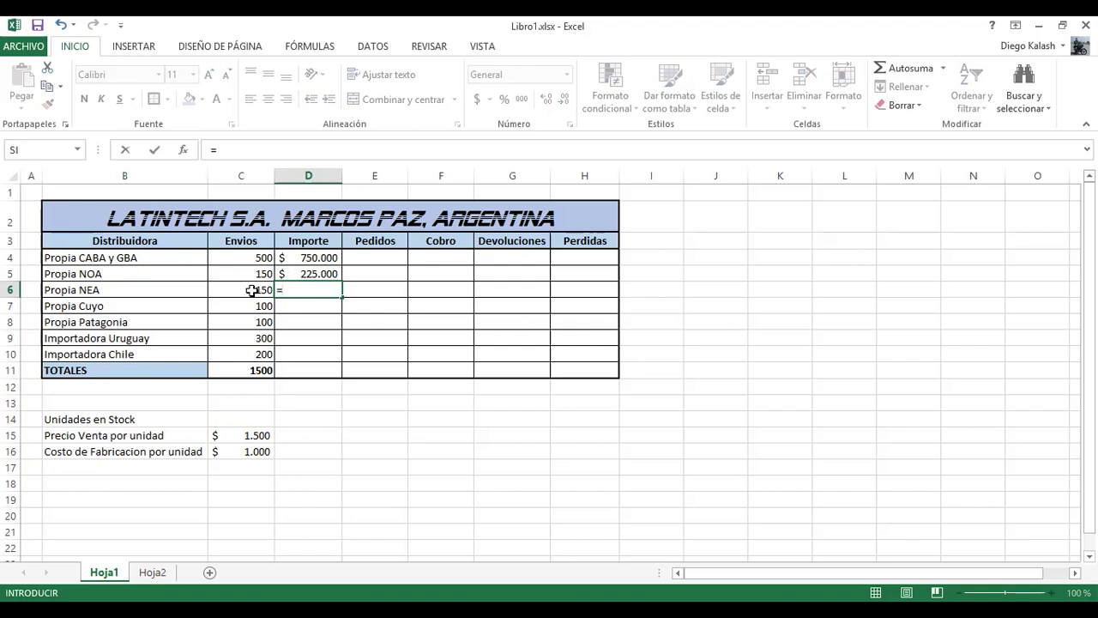
{"action": "key", "text": "Left"}
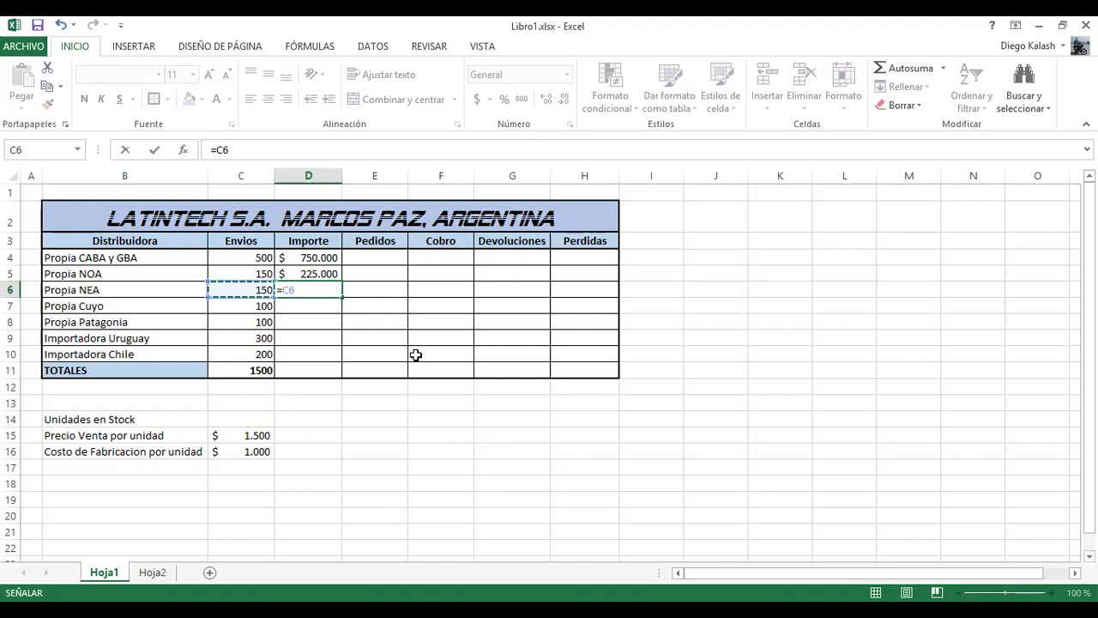
{"action": "type", "text": "*"}
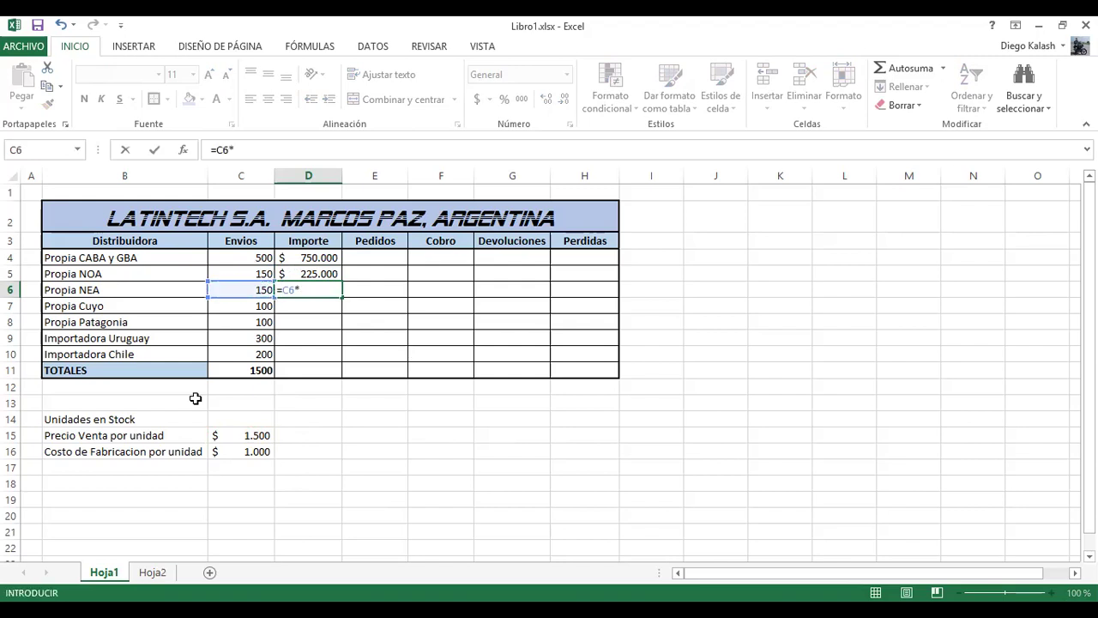
{"action": "left_click", "coordinate": [255, 437]}
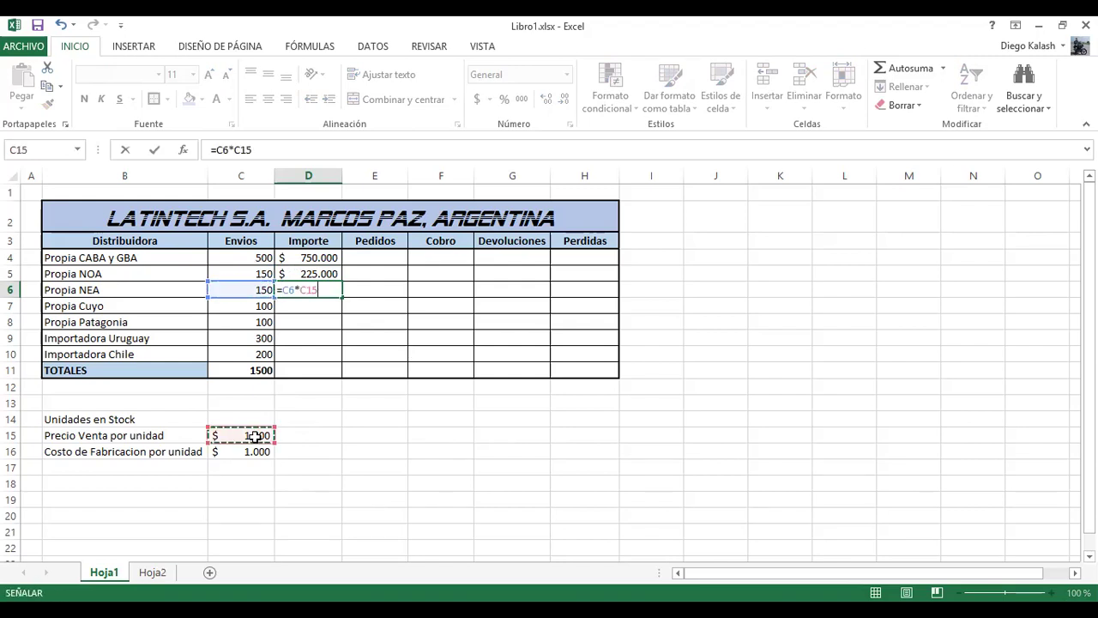
{"action": "key", "text": "Return"}
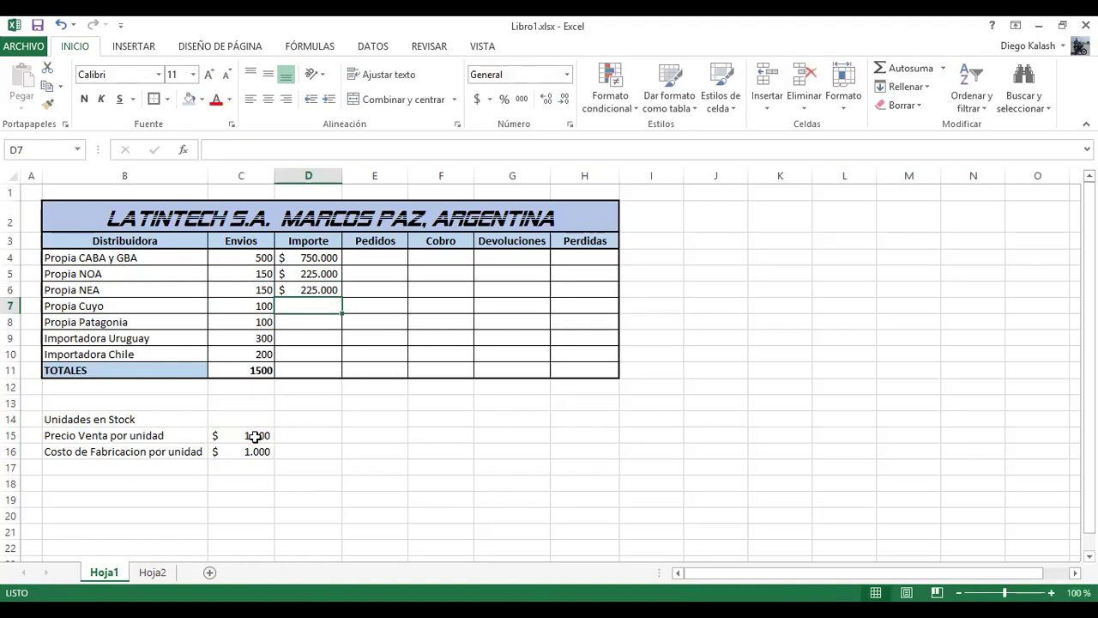
Step: Enter the formula =C7*C15 in D7 to calculate the Importe for Propia Cuyo
{"action": "type", "text": "="}
{"action": "left_click", "coordinate": [252, 304]}
{"action": "type", "text": "*"}
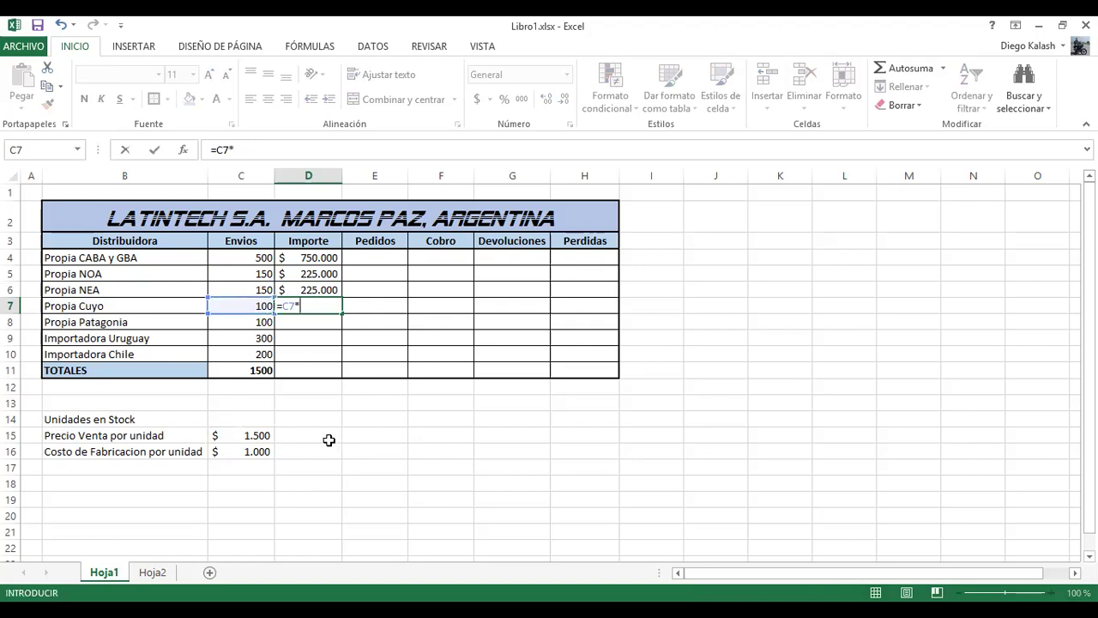
{"action": "left_click", "coordinate": [249, 435]}
{"action": "key", "text": "Return"}
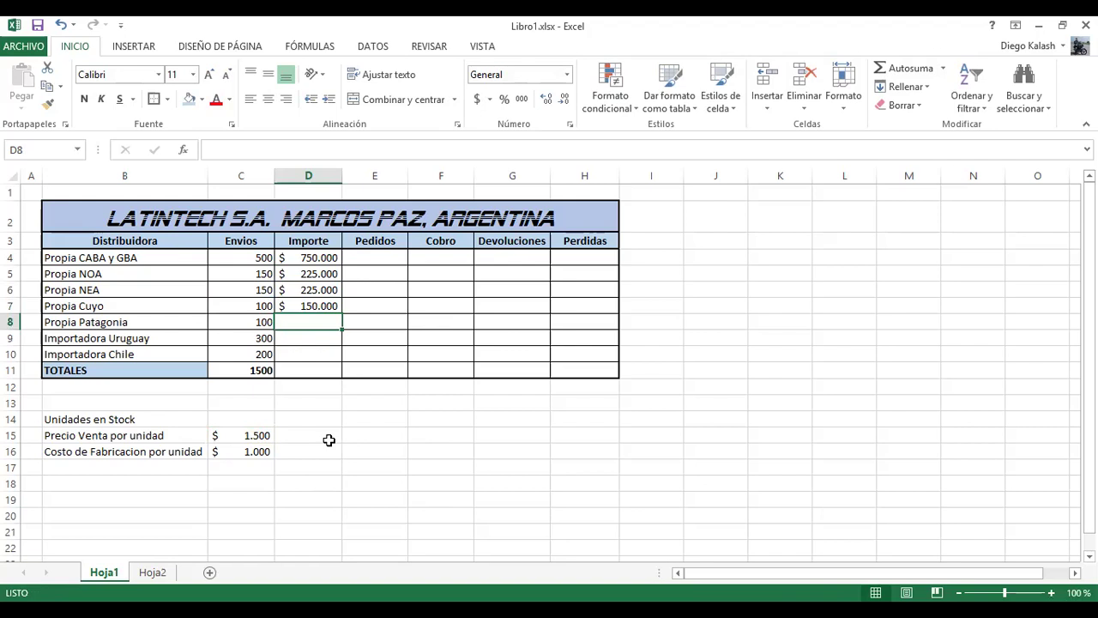
Step: Enter the formula =C8*C15 in D8 to calculate the Importe for Propia Patagonia
{"action": "type", "text": "="}
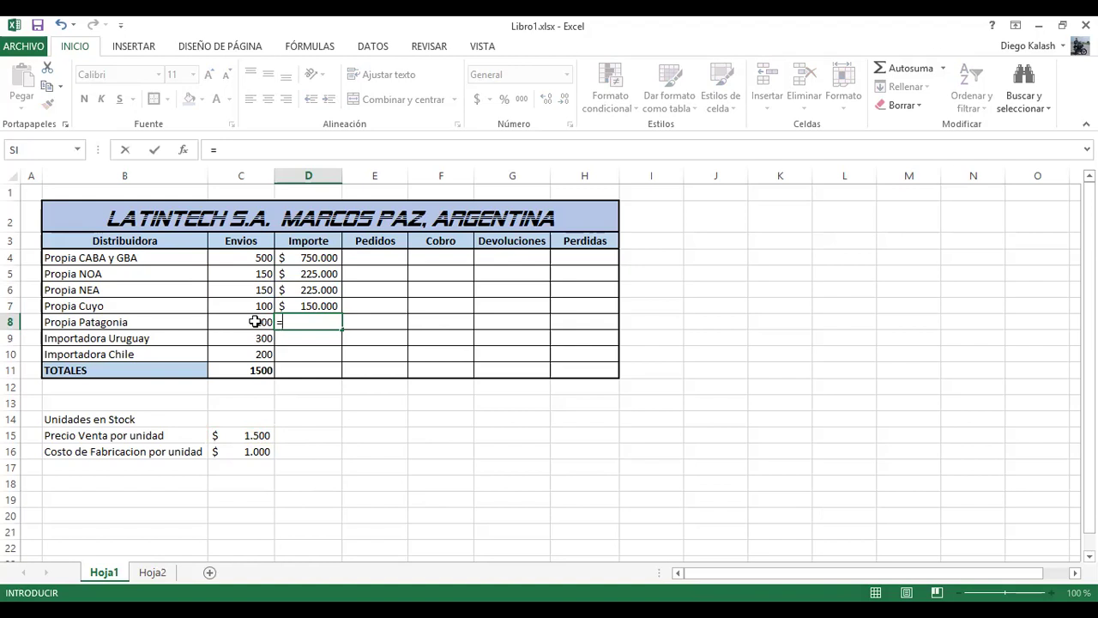
{"action": "type", "text": "c4"}
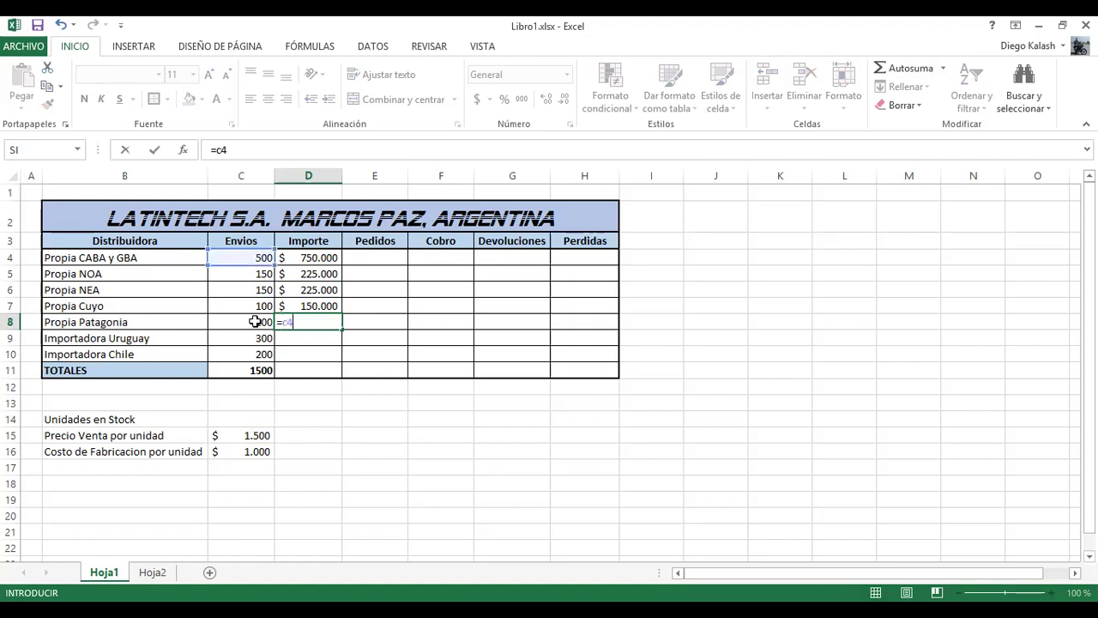
{"action": "key", "text": "BackSpace"}
{"action": "type", "text": "8*"}
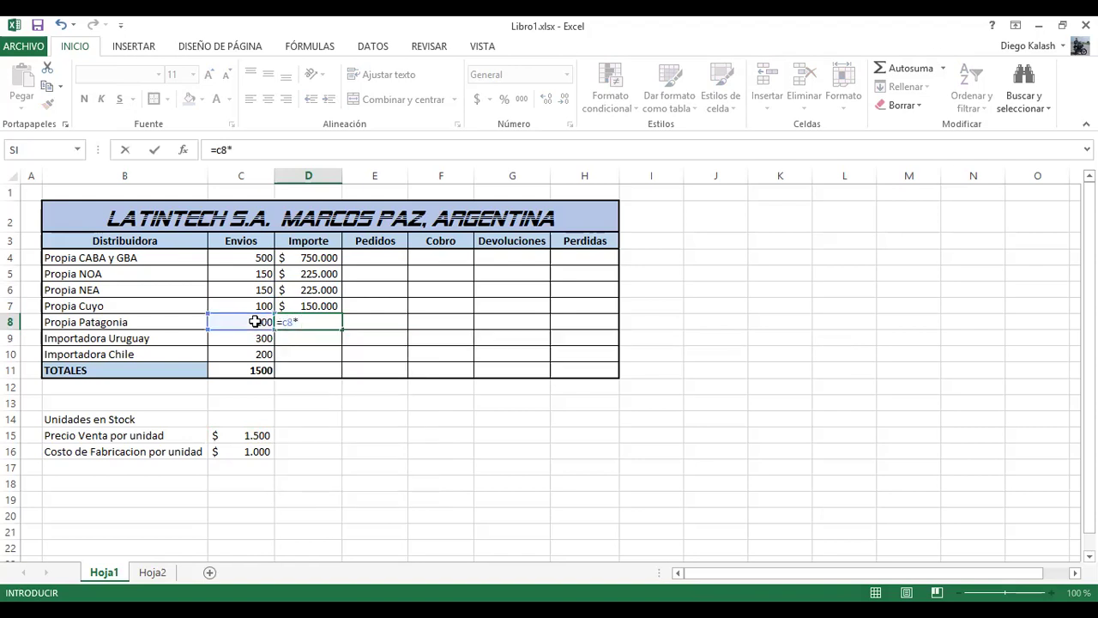
{"action": "type", "text": "c15"}
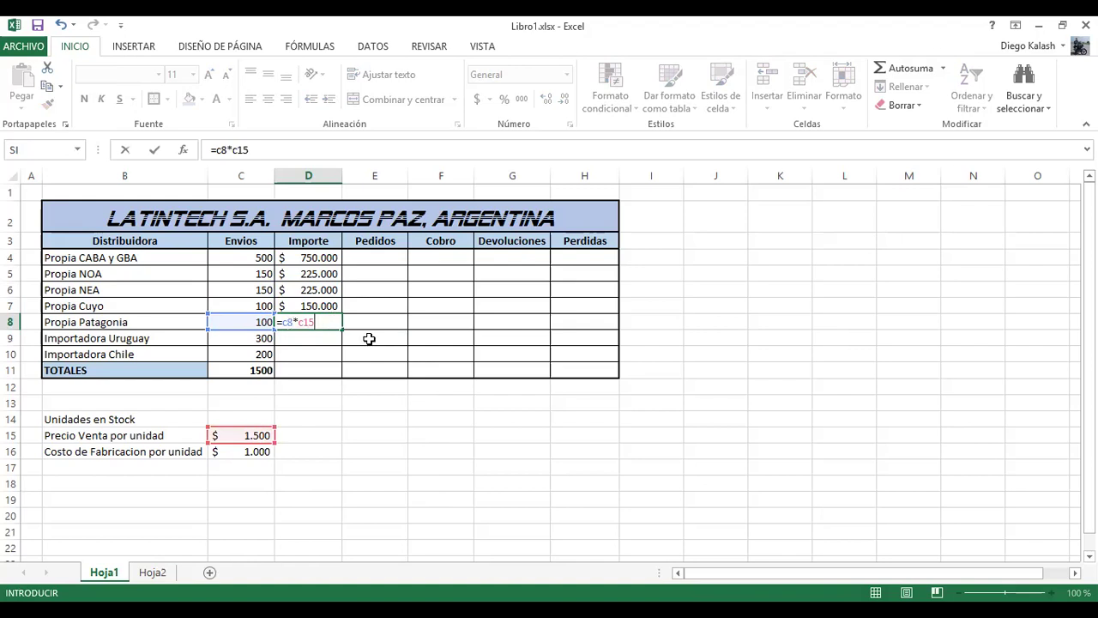
{"action": "key", "text": "Return"}
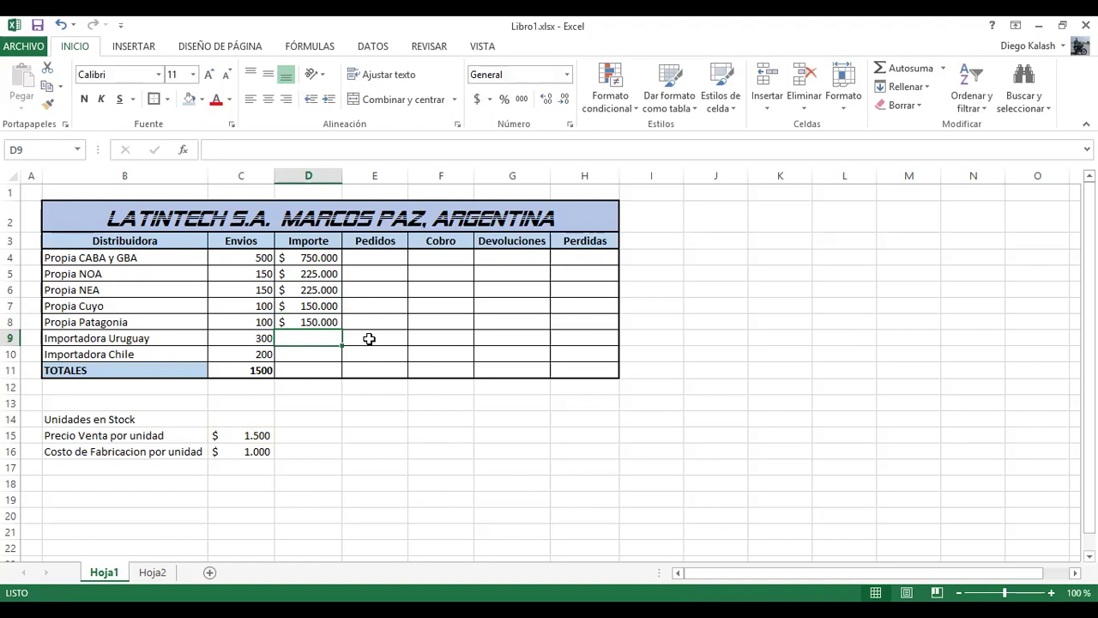
Step: Enter the formula =C9*C15 in D9 to calculate the Importe for Importadora Uruguay
{"action": "type", "text": "="}
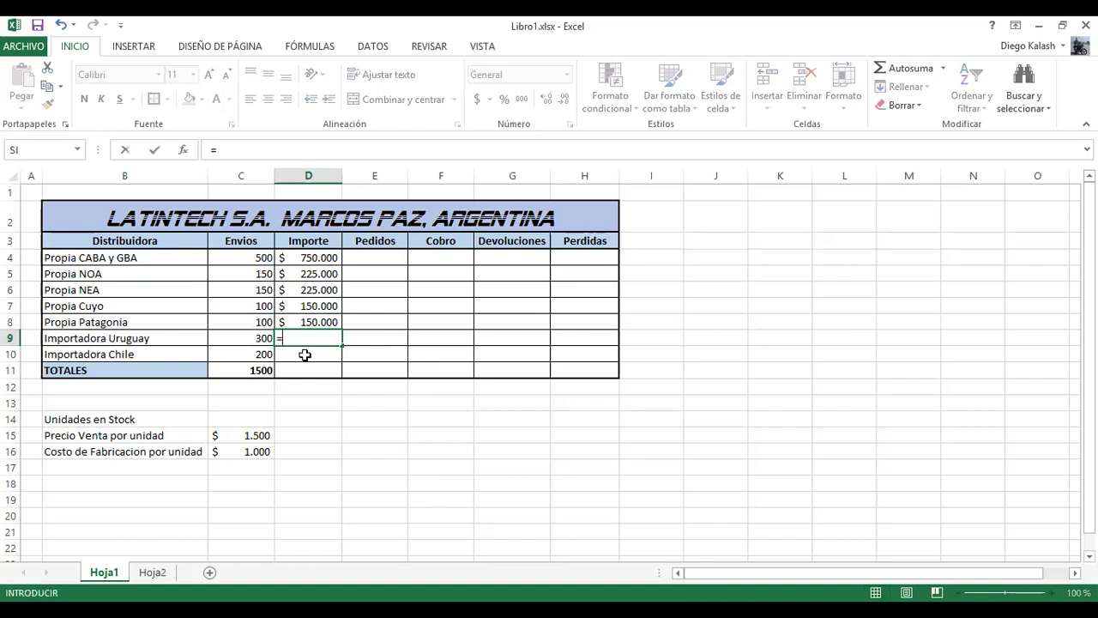
{"action": "key", "text": "Left"}
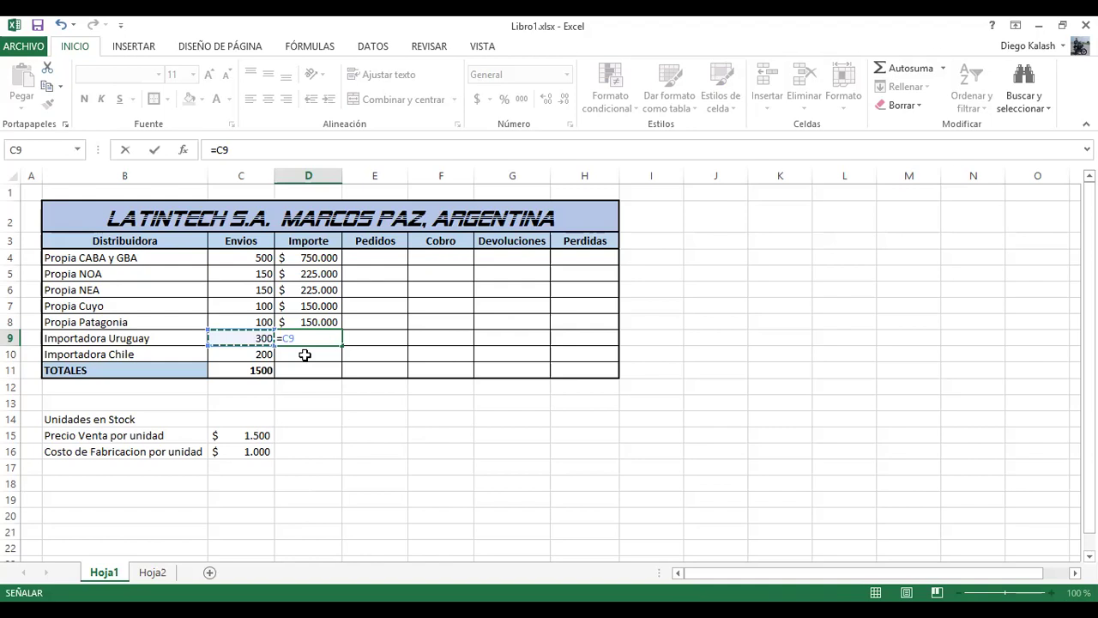
{"action": "type", "text": "*"}
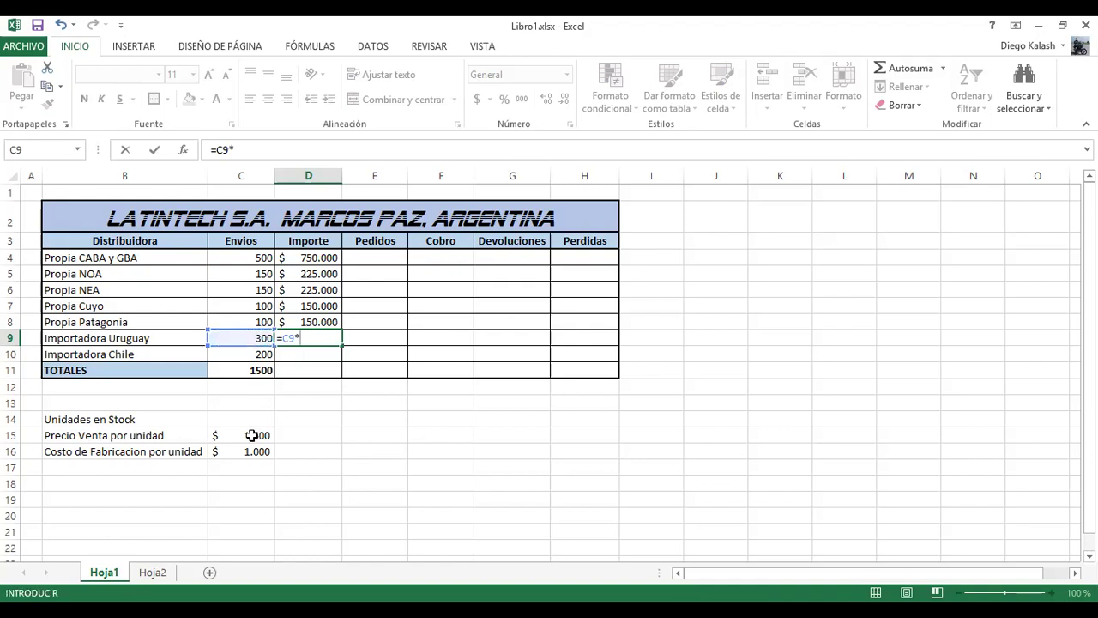
{"action": "left_click", "coordinate": [252, 435]}
{"action": "key", "text": "Return"}
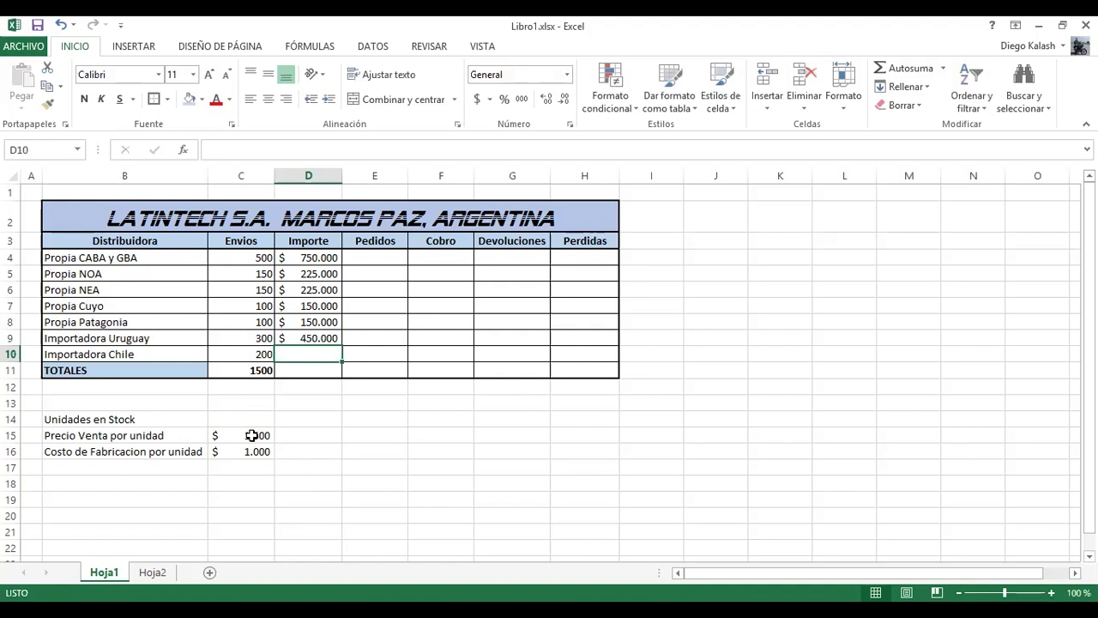
Step: Enter the formula =C10*C15 in D10 to calculate the Importe for Importadora Chile
{"action": "type", "text": "="}
{"action": "left_click", "coordinate": [242, 353]}
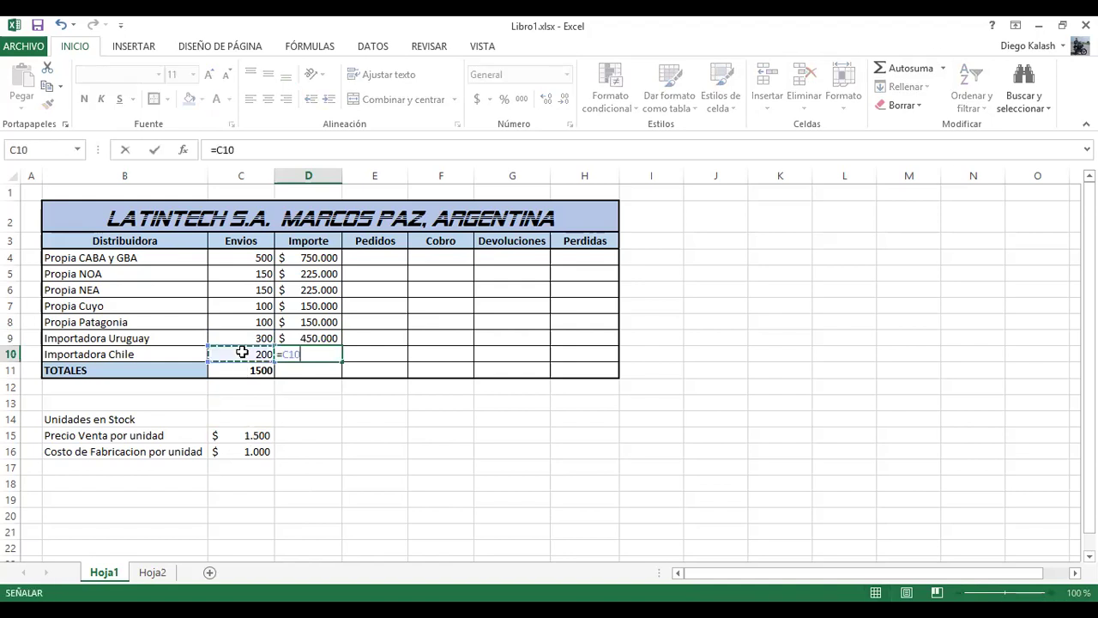
{"action": "type", "text": "*"}
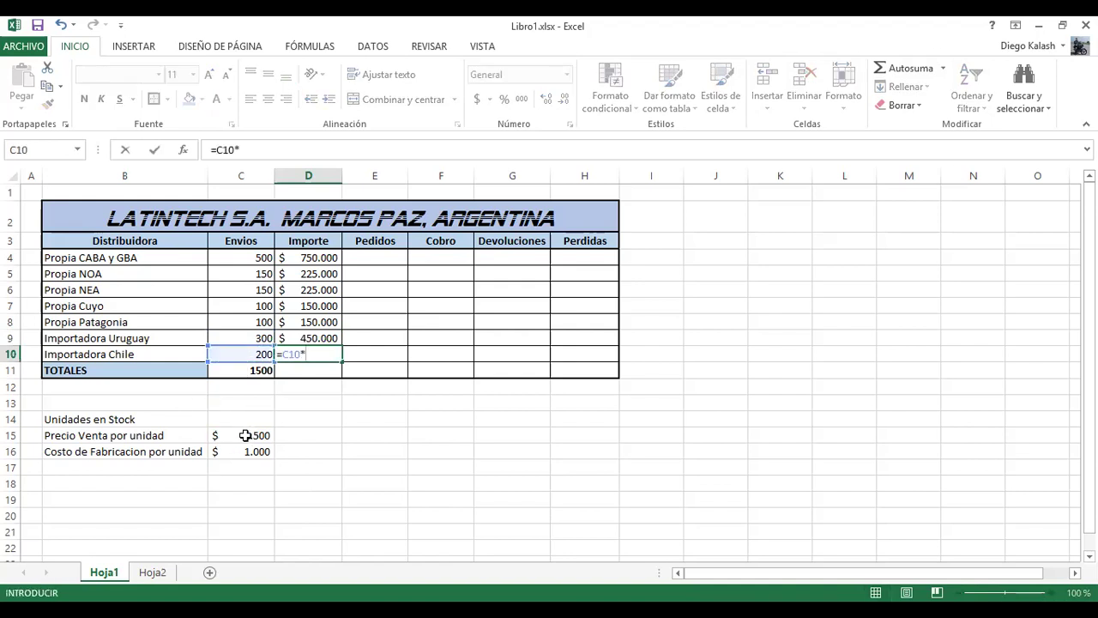
{"action": "key", "text": "Left"}
{"action": "key", "text": "Down"}
{"action": "key", "text": "Down"}
{"action": "key", "text": "Down"}
{"action": "key", "text": "Down"}
{"action": "key", "text": "Down"}
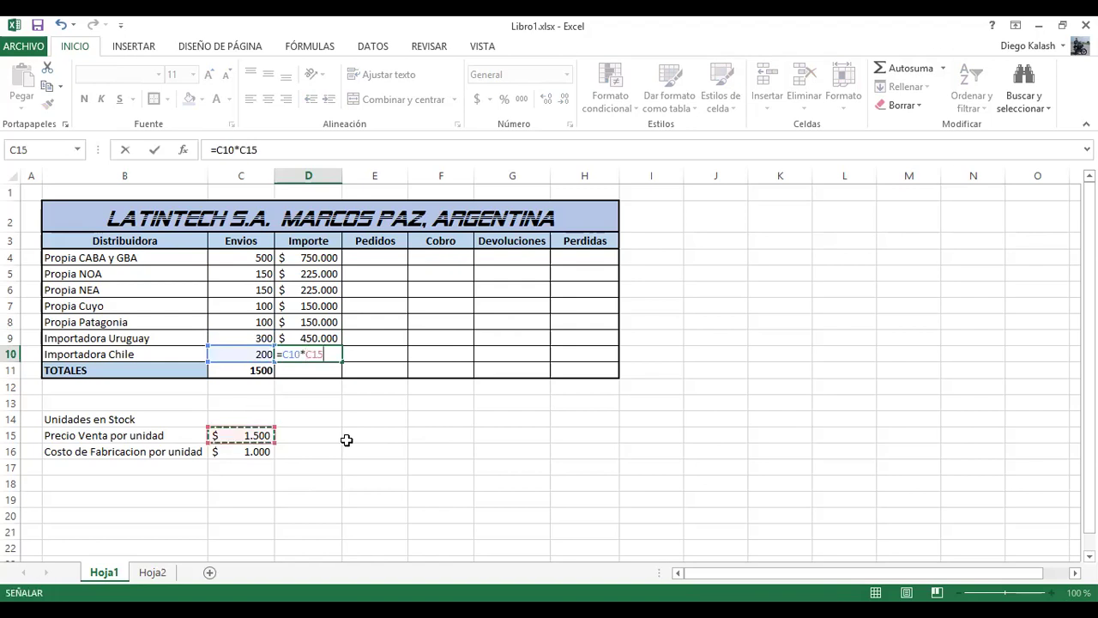
{"action": "key", "text": "Return"}
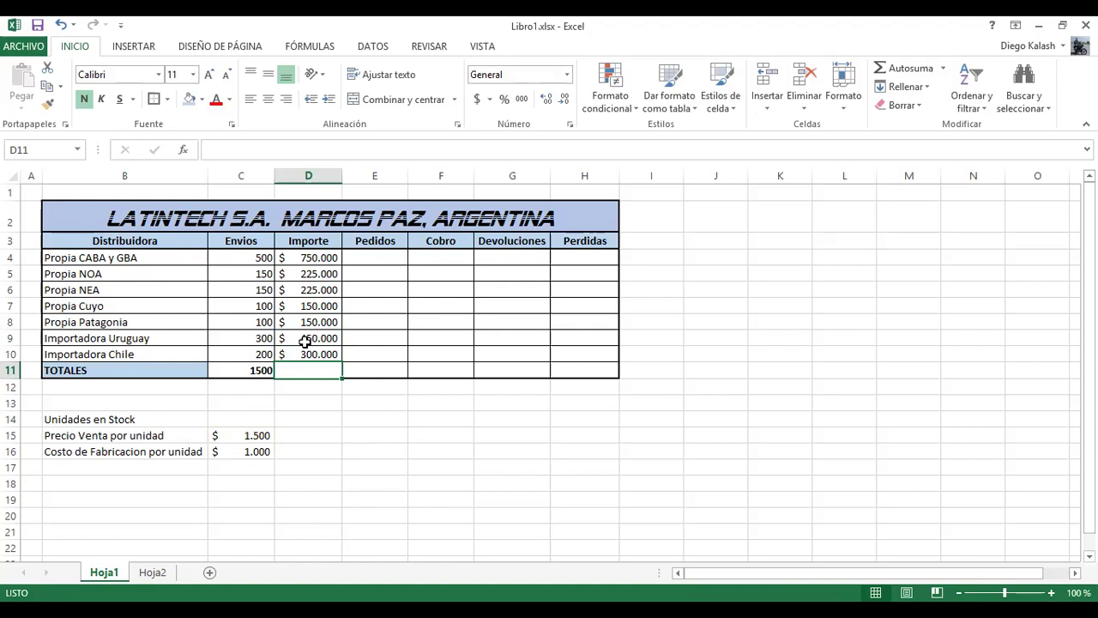
Step: Enter the formula =C11*C15 in D11 to calculate the total Importe in the TOTALES row
{"action": "type", "text": "="}
{"action": "left_click", "coordinate": [241, 370]}
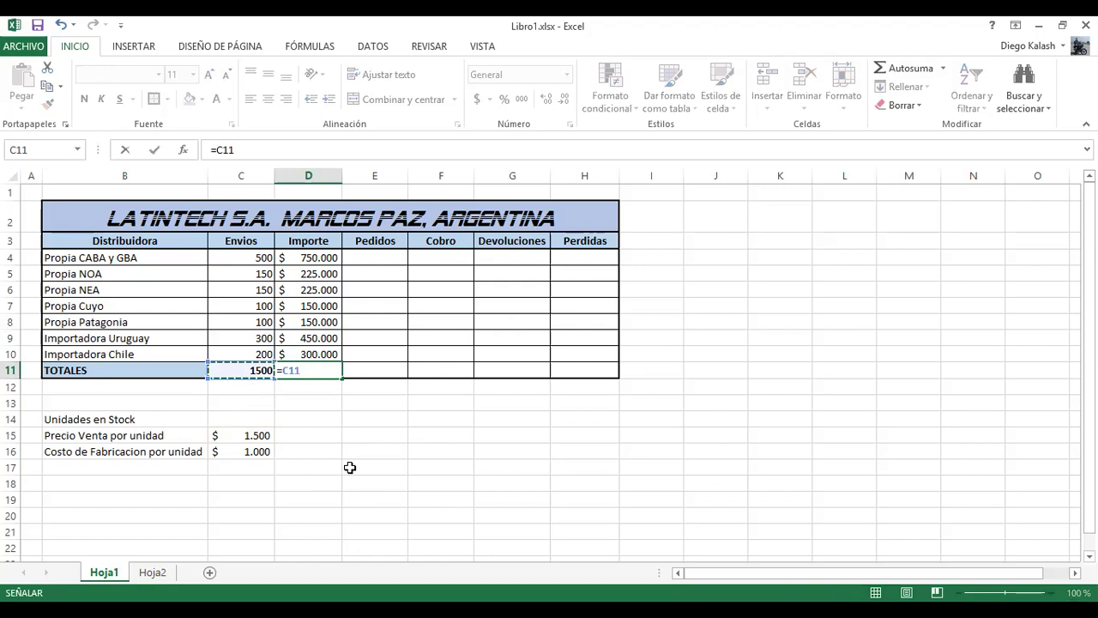
{"action": "type", "text": "*"}
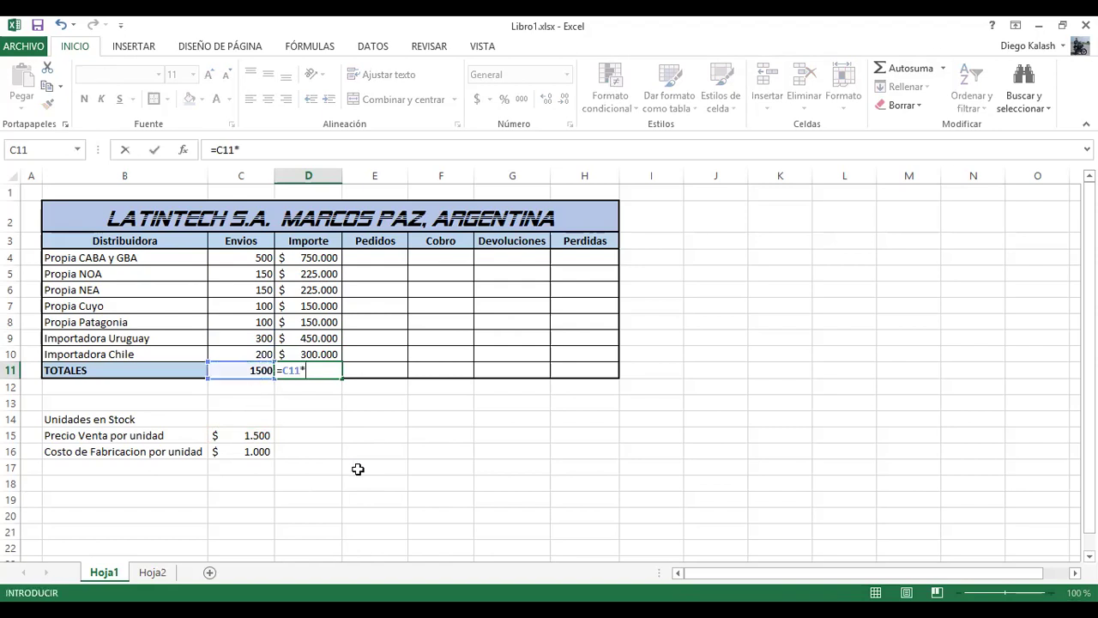
{"action": "left_click", "coordinate": [241, 435]}
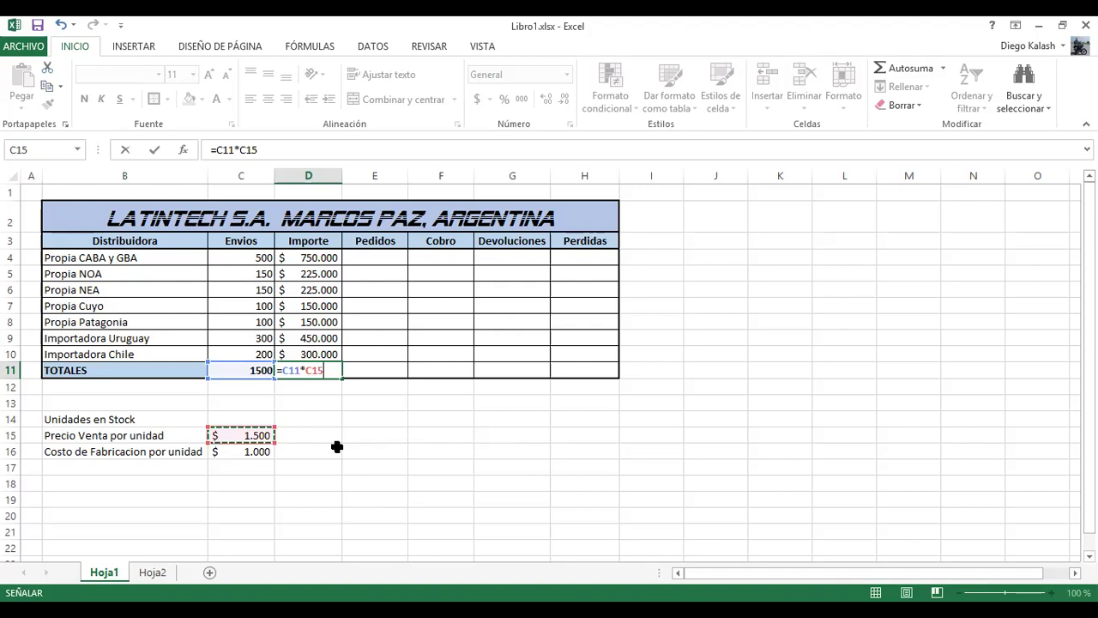
{"action": "key", "text": "Return"}
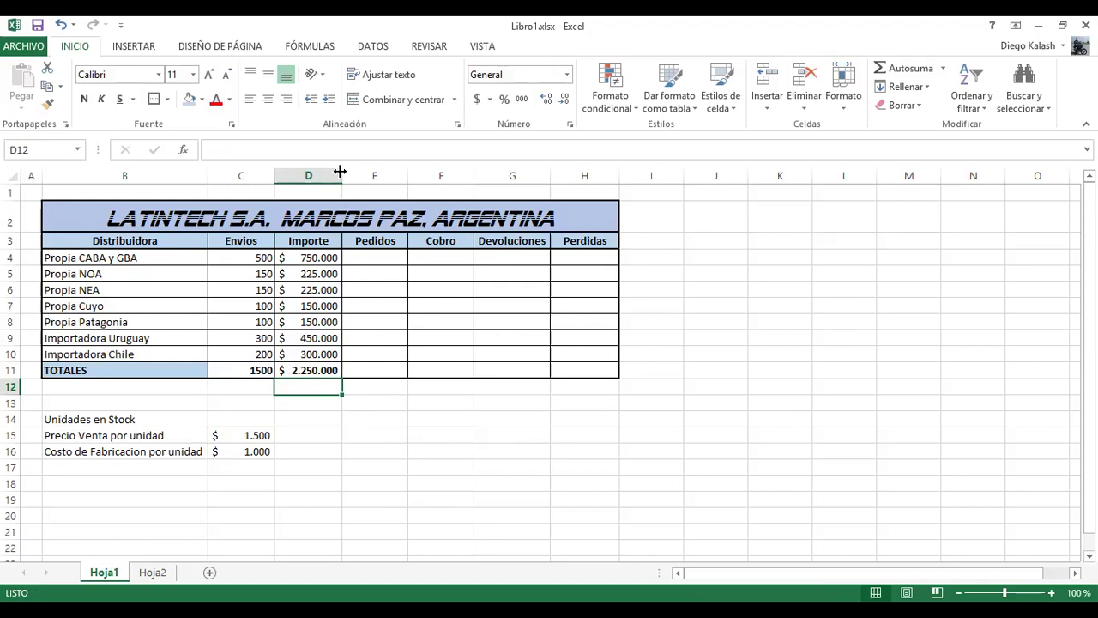
Step: Narrow the Importe column D and autofit its width to the cell contents
{"action": "left_click_drag", "start_coordinate": [334, 174], "coordinate": [289, 371]}
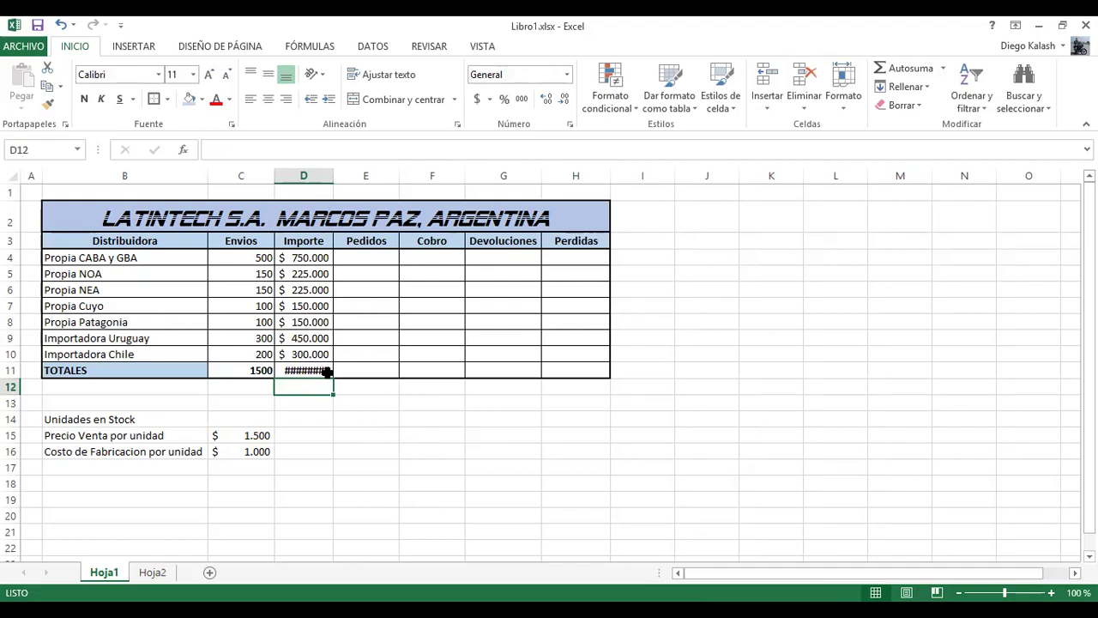
{"action": "double_click", "coordinate": [335, 175]}
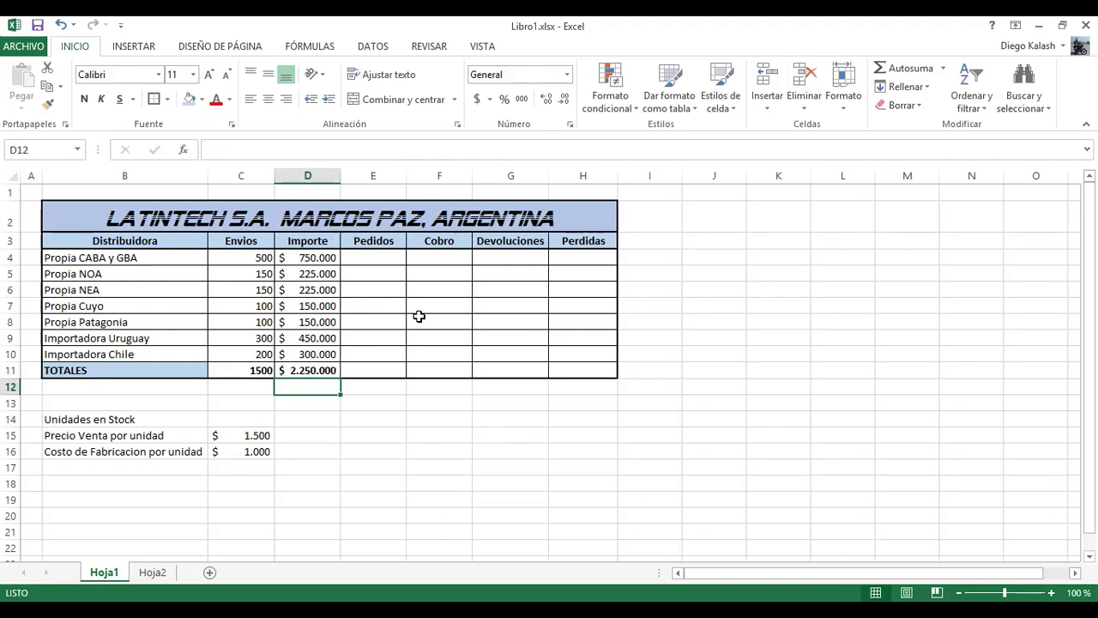
Step: Enter 300 in E4 as the Pedidos for Propia CABA y GBA
{"action": "key", "text": "Up"}
{"action": "key", "text": "Up"}
{"action": "key", "text": "Up"}
{"action": "key", "text": "Up"}
{"action": "key", "text": "Up"}
{"action": "key", "text": "Up"}
{"action": "key", "text": "Up"}
{"action": "key", "text": "Up"}
{"action": "key", "text": "Right"}
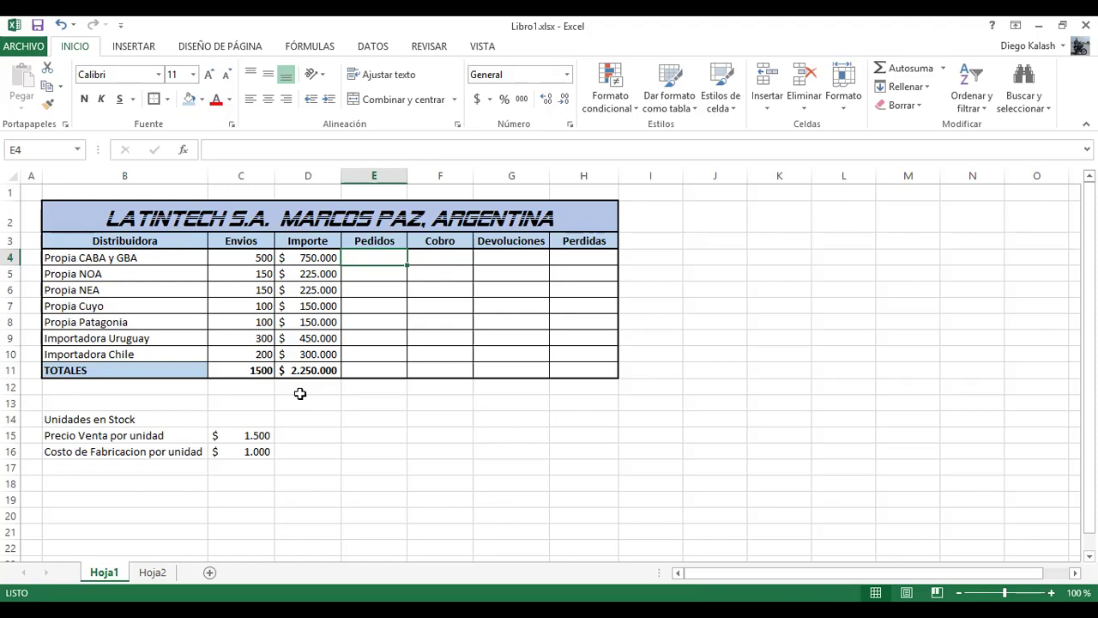
{"action": "key", "text": "F2"}
{"action": "type", "text": "300"}
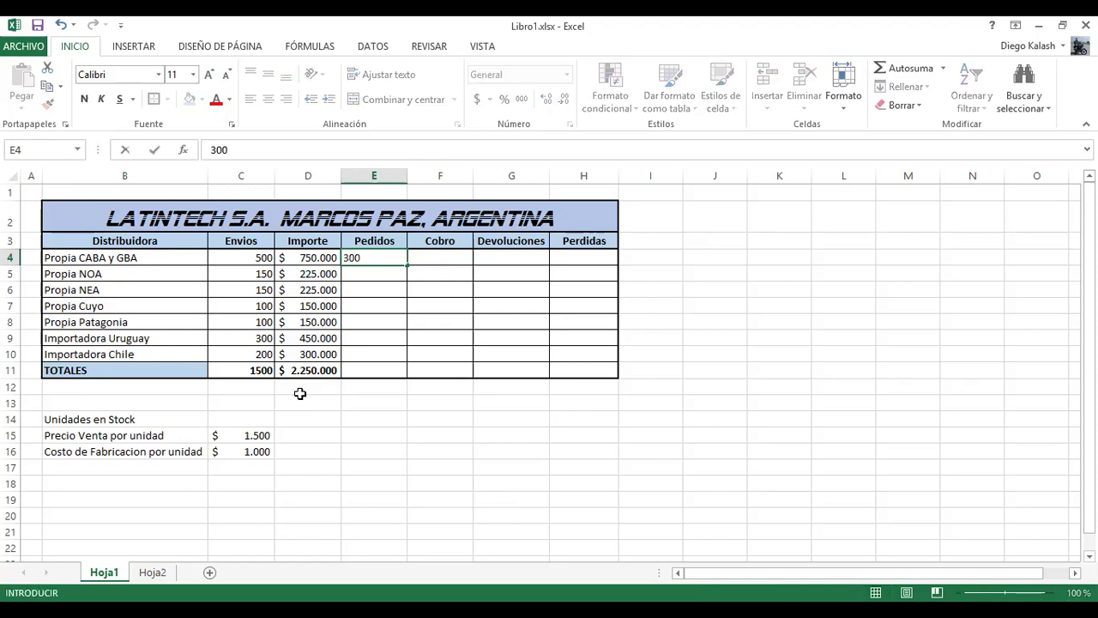
{"action": "key", "text": "Return"}
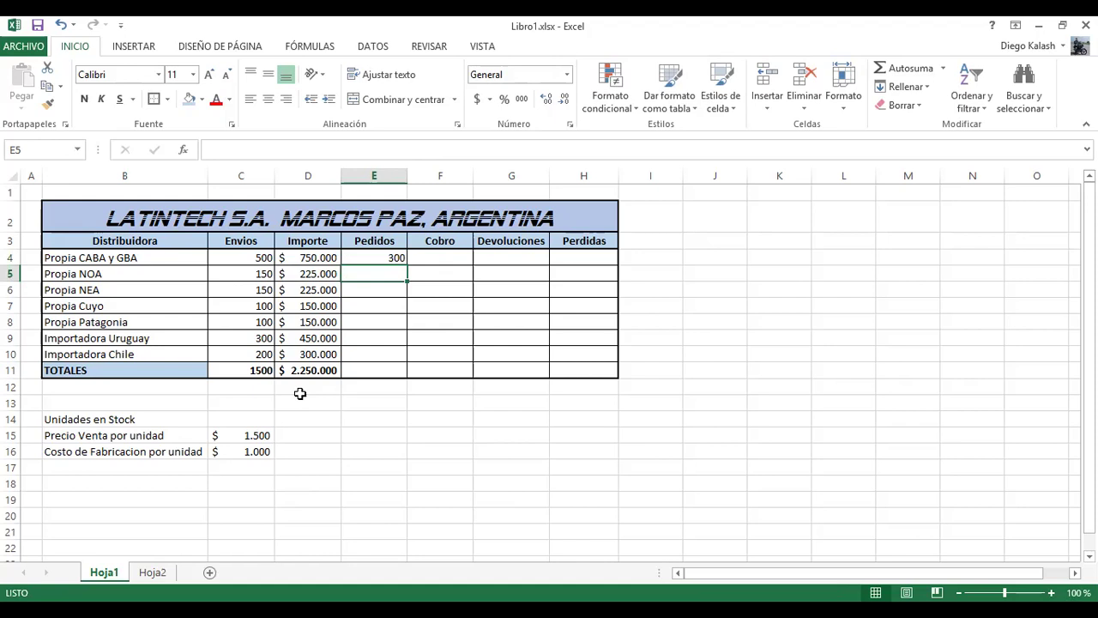
Step: Enter the Pedidos 100, 150, 150 and 150 in E5 to E8, for Propia NOA through Propia Patagonia
{"action": "type", "text": "100"}
{"action": "key", "text": "Return"}
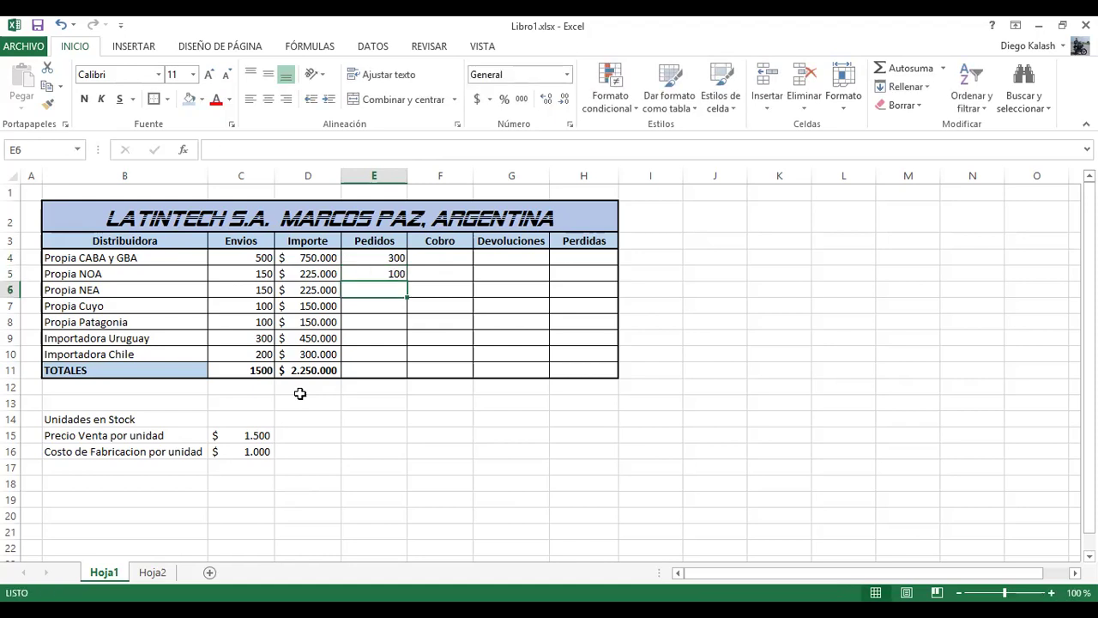
{"action": "type", "text": "150"}
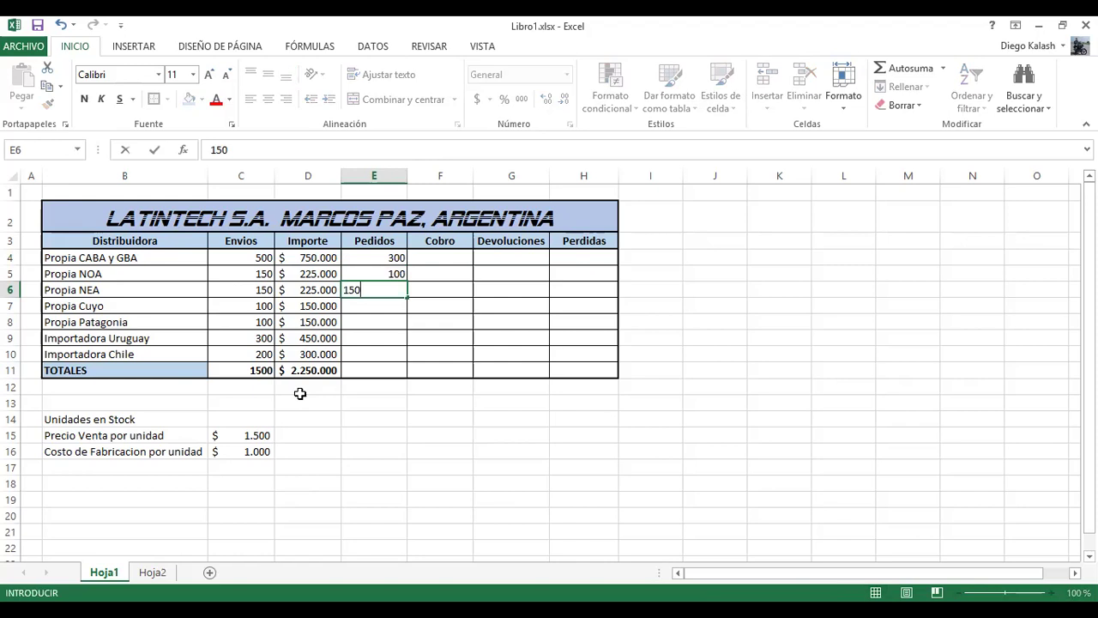
{"action": "key", "text": "ctrl+Return"}
{"action": "key", "text": "Return"}
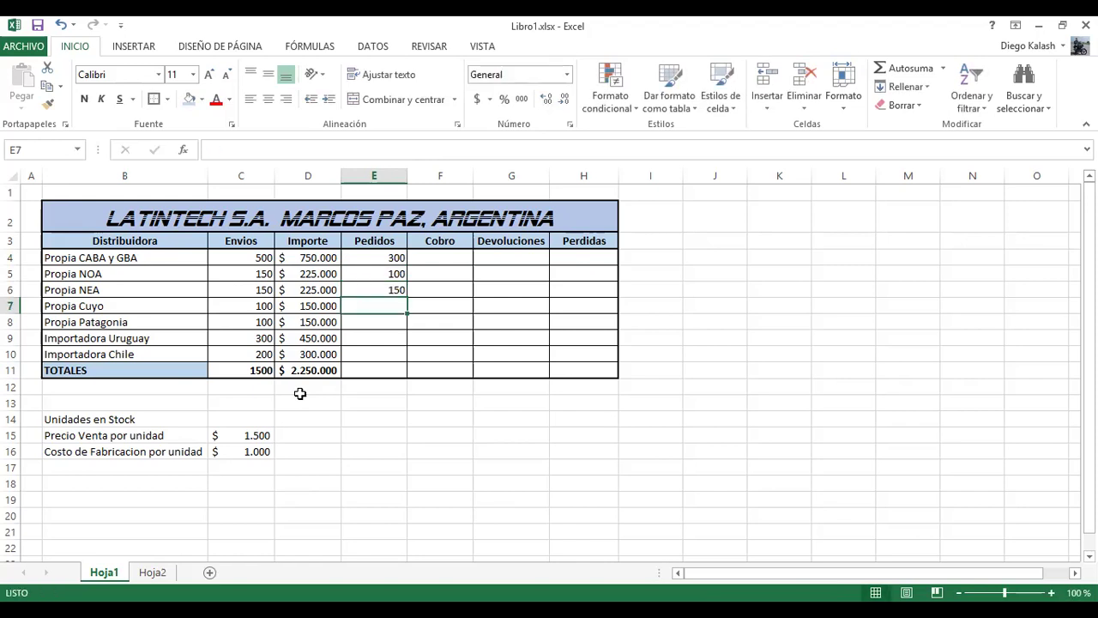
{"action": "type", "text": "150"}
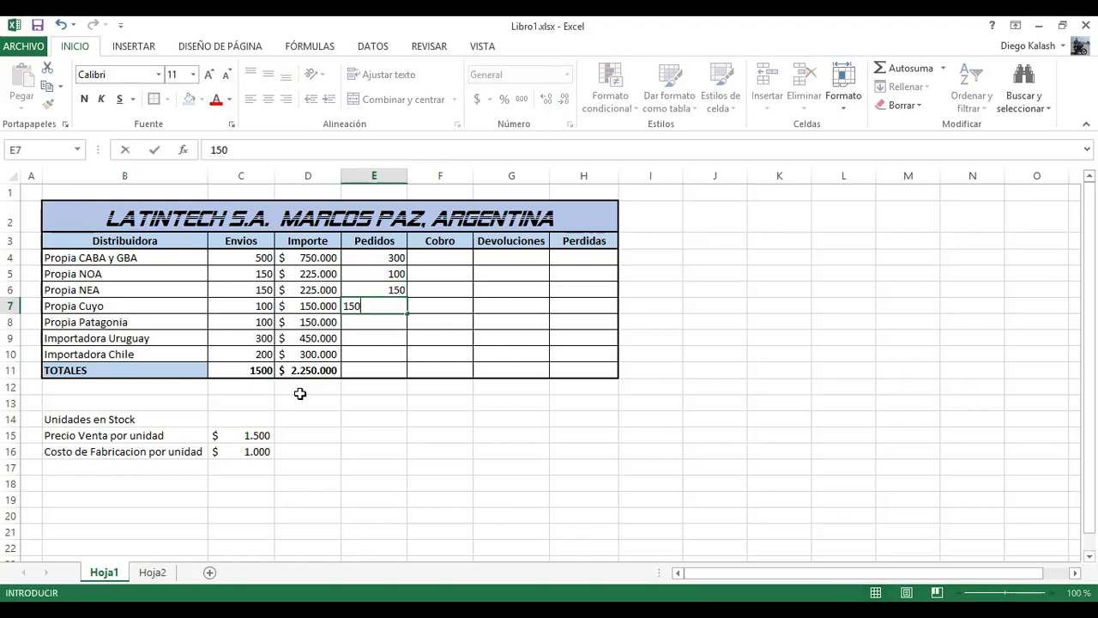
{"action": "key", "text": "Return"}
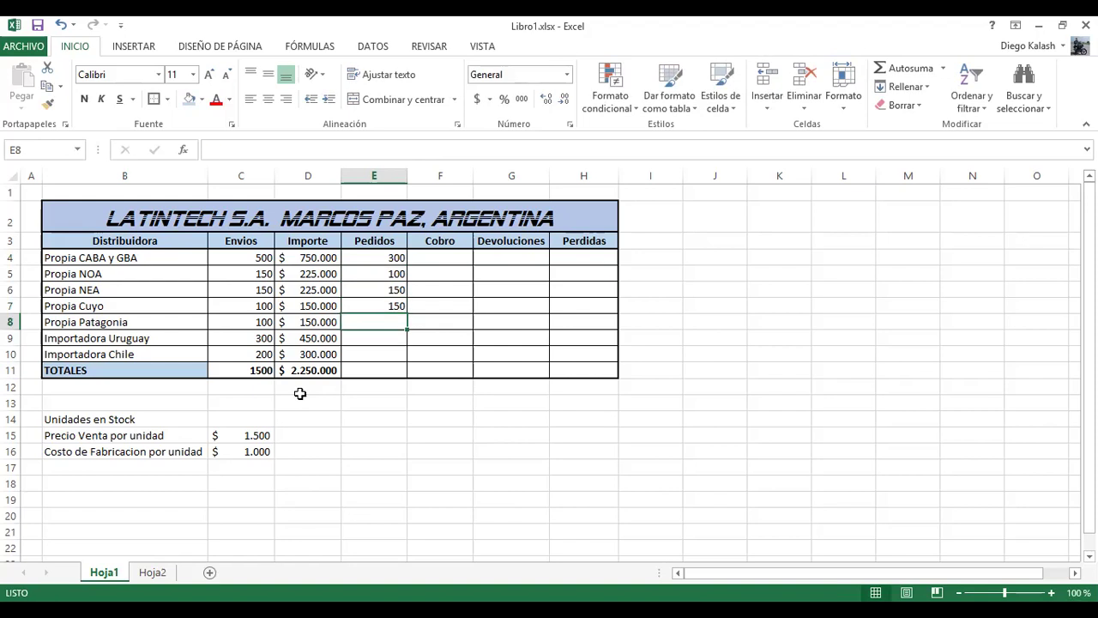
{"action": "type", "text": "150"}
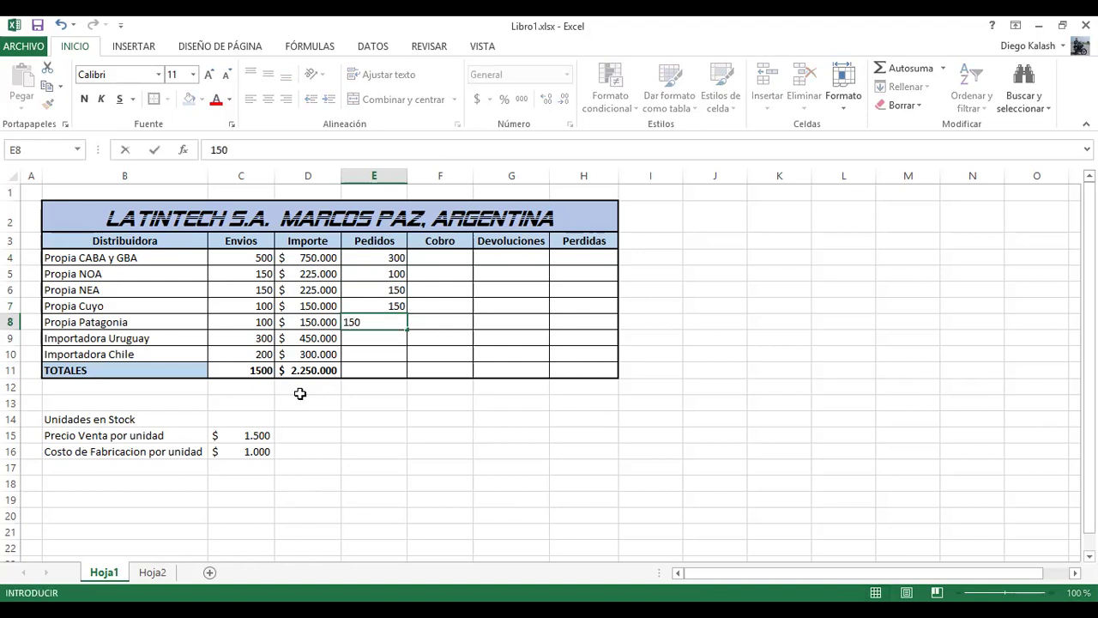
{"action": "key", "text": "Return"}
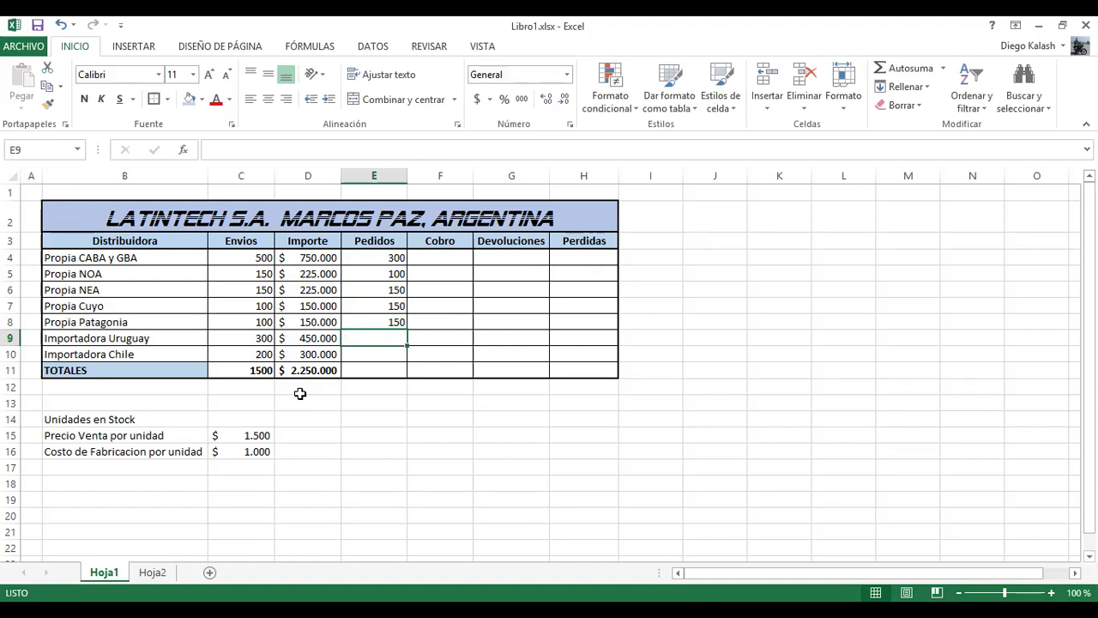
Step: Change the Pedidos of Propia Patagonia in E8 to 180 and of Propia NEA in E6 to 130
{"action": "key", "text": "Up"}
{"action": "type", "text": "180"}
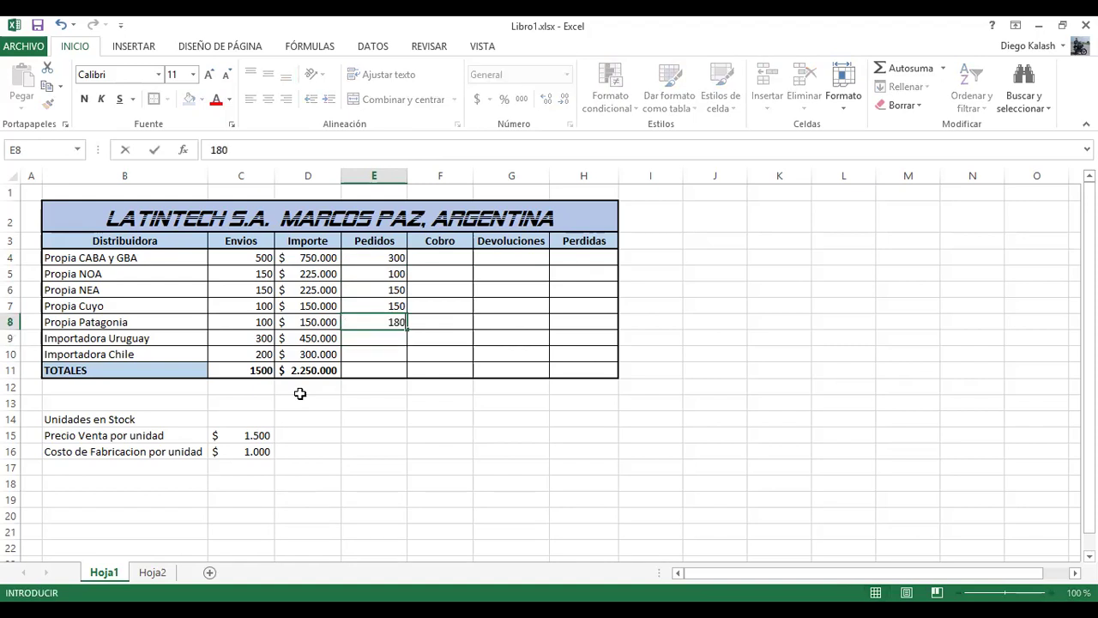
{"action": "key", "text": "Up"}
{"action": "key", "text": "Up"}
{"action": "type", "text": "1"}
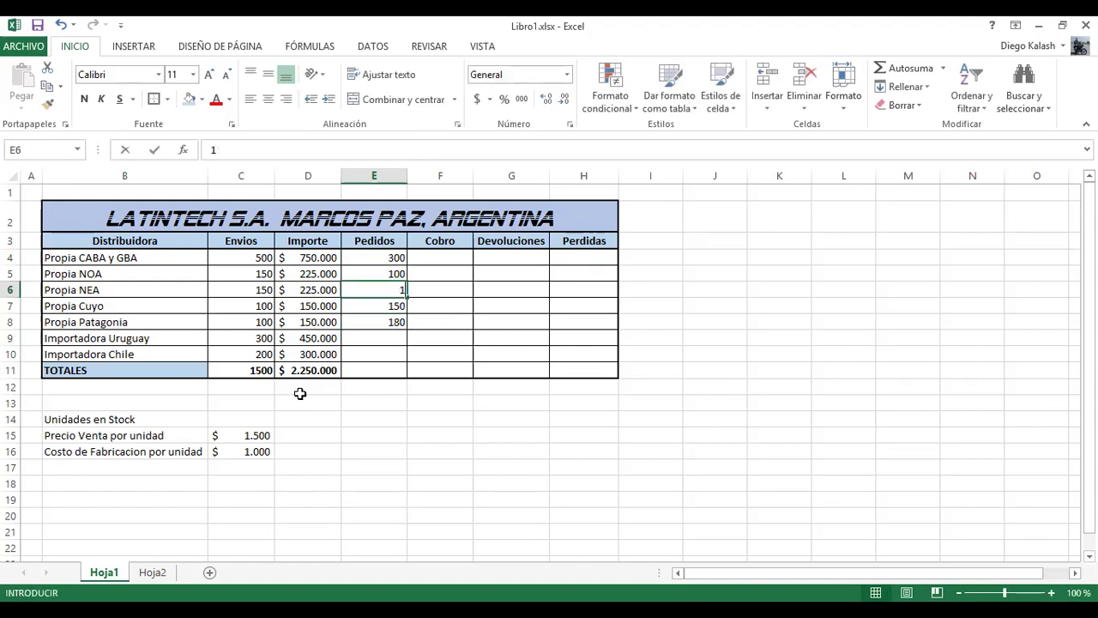
{"action": "type", "text": "30"}
{"action": "key", "text": "Down"}
Step: Enter the Pedidos 500 for Importadora Uruguay in E9 and 400 for Importadora Chile in E10
{"action": "key", "text": "Down"}
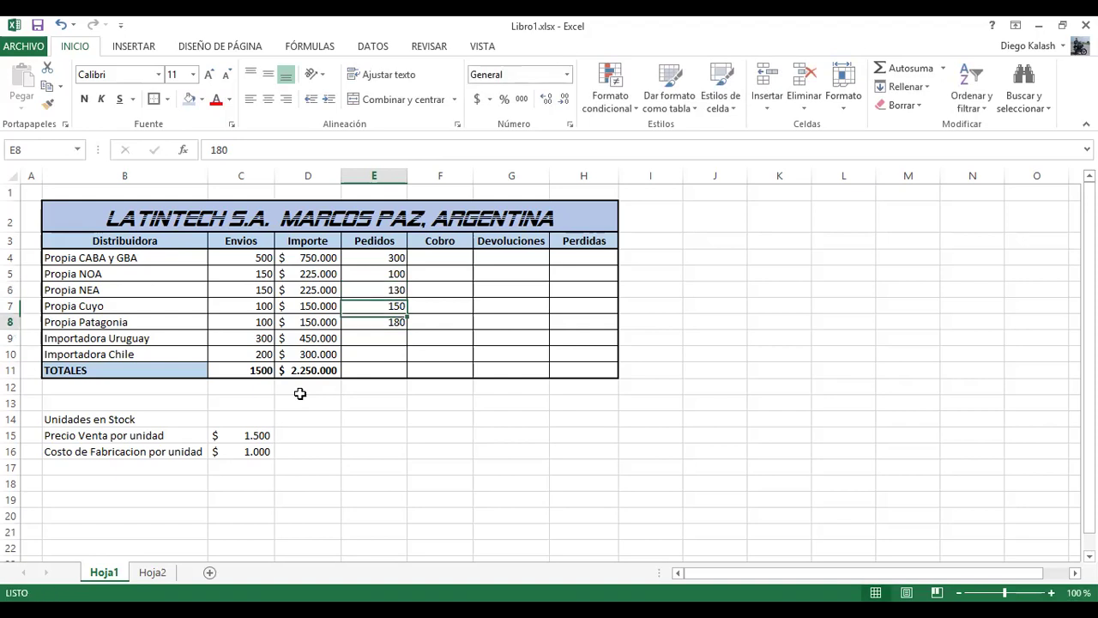
{"action": "key", "text": "Down"}
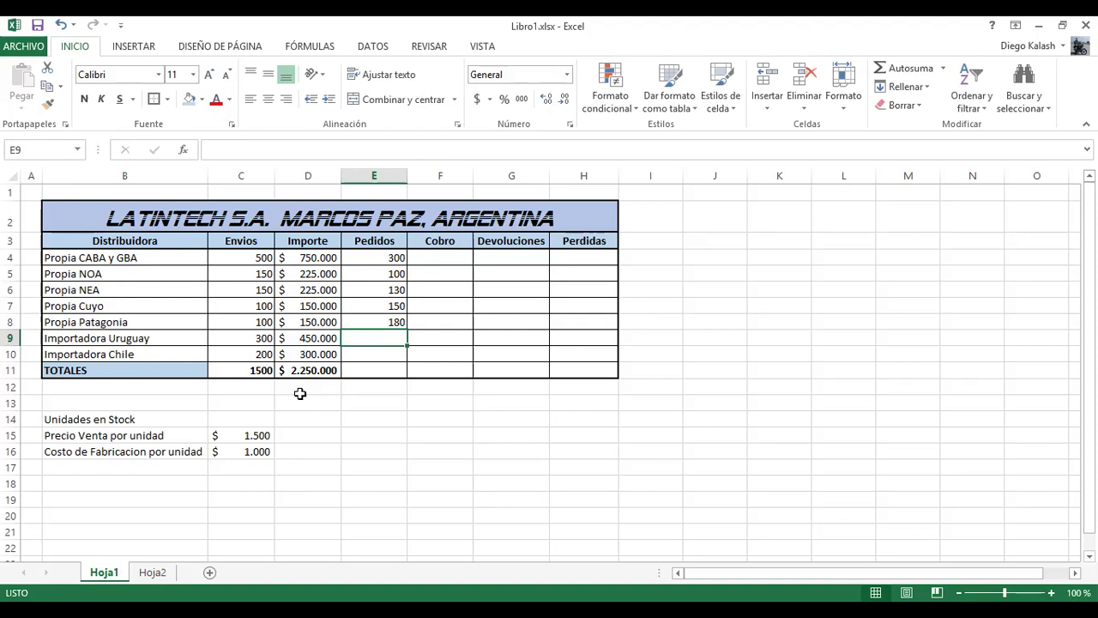
{"action": "type", "text": "500"}
{"action": "key", "text": "Return"}
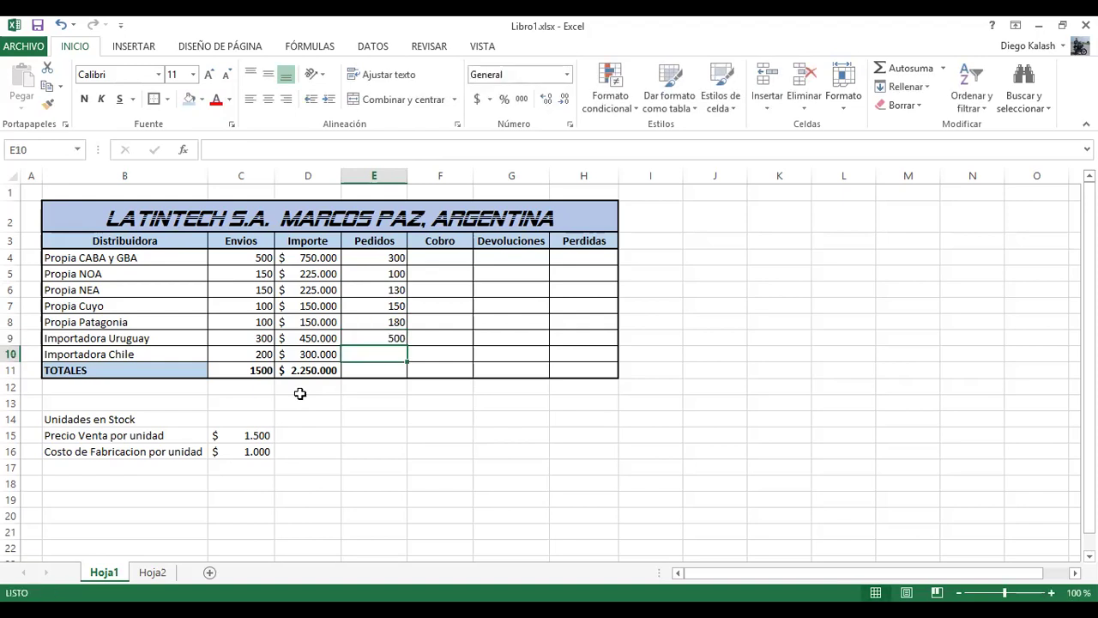
{"action": "type", "text": "400"}
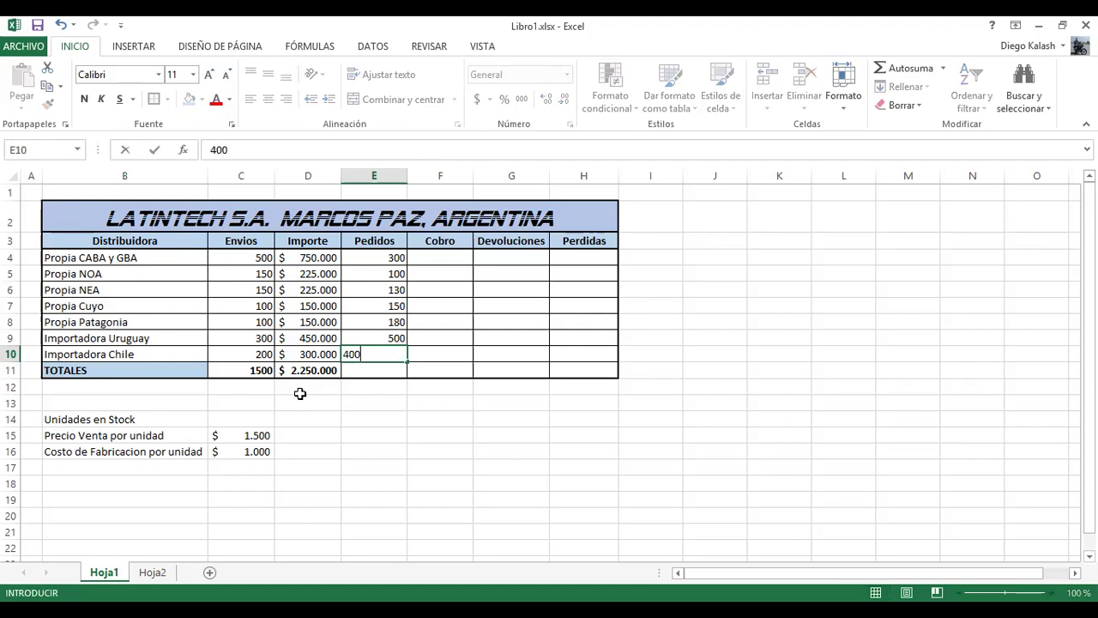
{"action": "key", "text": "Return"}
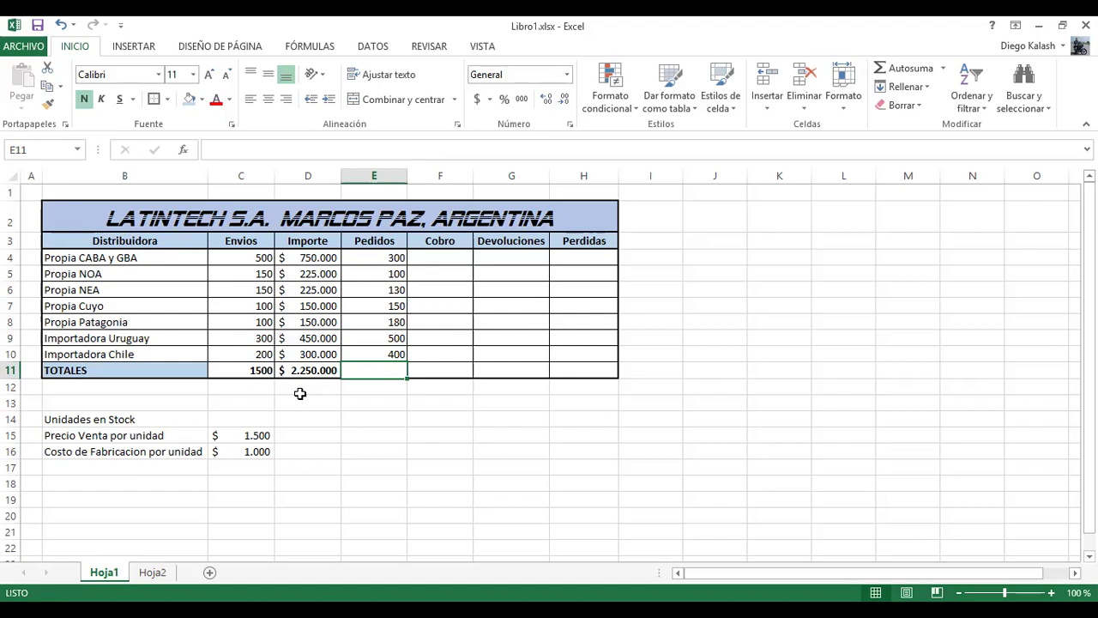
Step: Enter the formula =E4+E5+E6+E7+E8+E9+E10 in E11 to total the Pedidos column
{"action": "type", "text": "="}
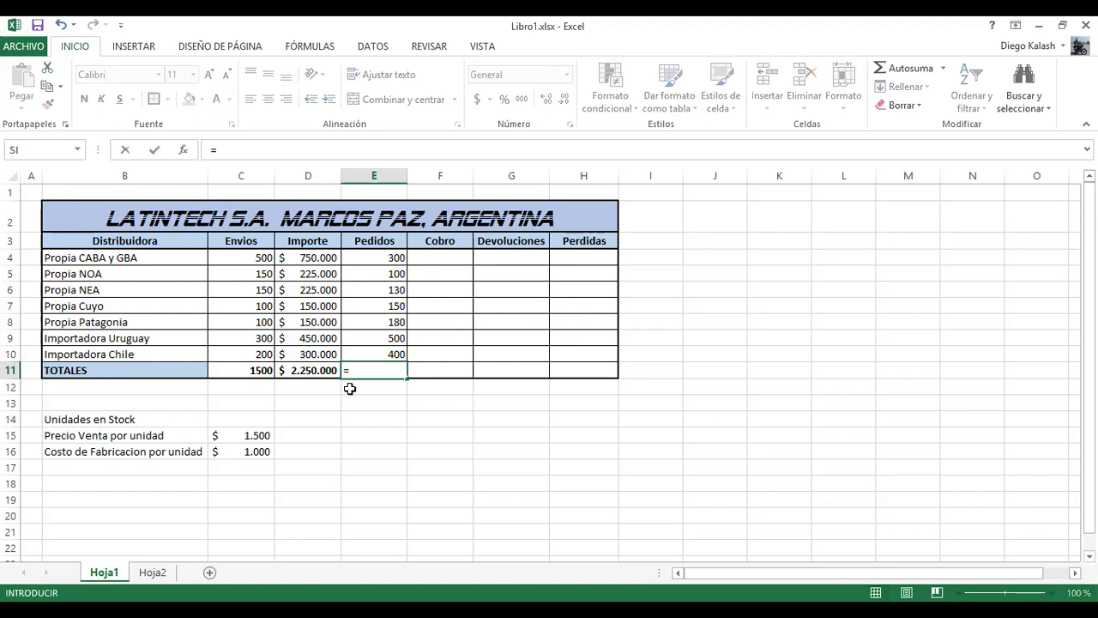
{"action": "left_click", "coordinate": [390, 257]}
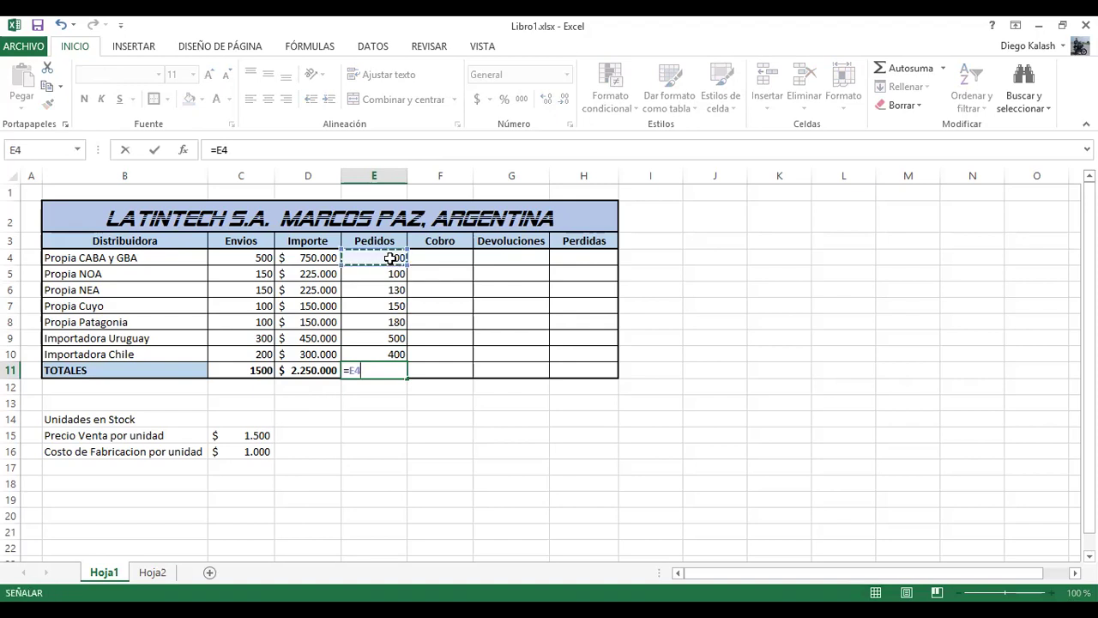
{"action": "type", "text": "+"}
{"action": "left_click", "coordinate": [394, 273]}
{"action": "type", "text": "+"}
{"action": "left_click", "coordinate": [391, 291]}
{"action": "type", "text": "+"}
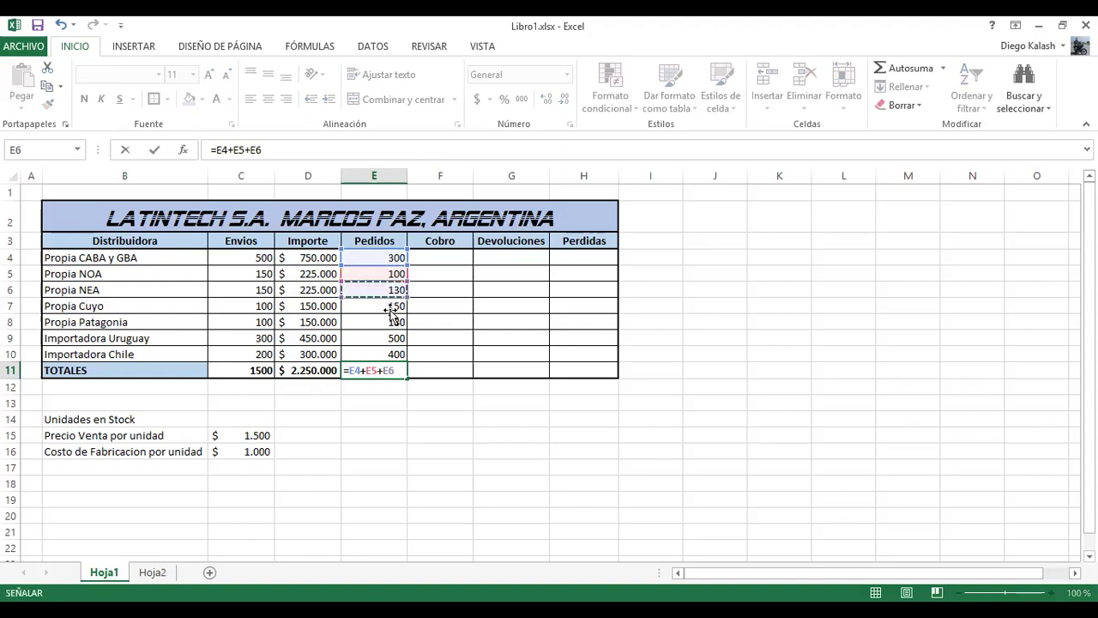
{"action": "left_click", "coordinate": [390, 311]}
{"action": "type", "text": "+"}
{"action": "left_click", "coordinate": [392, 324]}
{"action": "type", "text": "+"}
{"action": "left_click", "coordinate": [388, 342]}
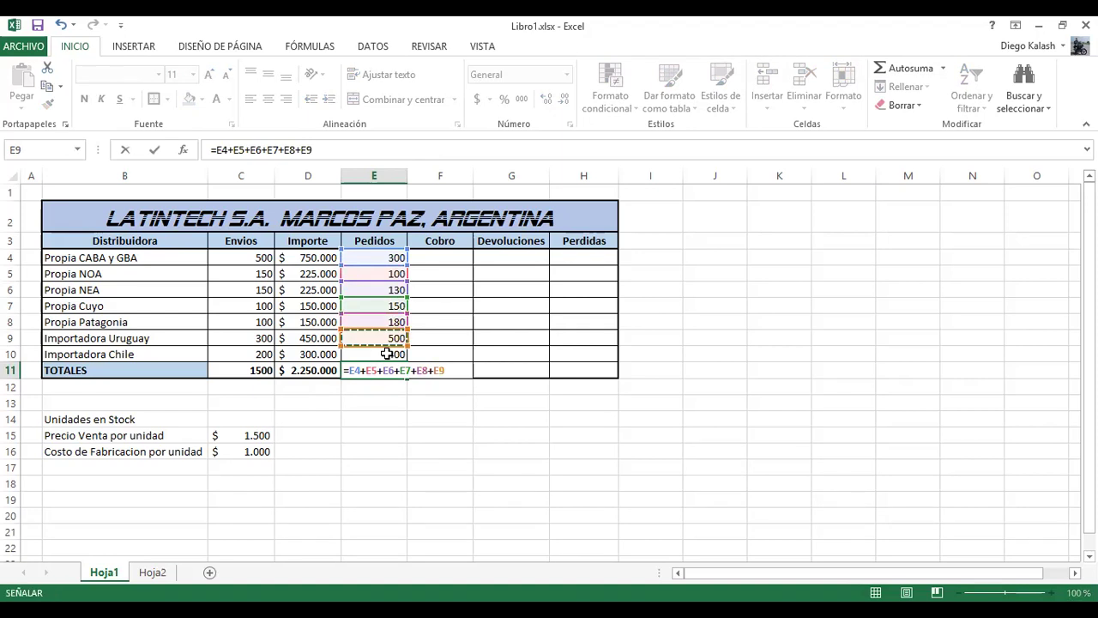
{"action": "type", "text": "+"}
{"action": "left_click", "coordinate": [387, 354]}
{"action": "key", "text": "ctrl+Return"}
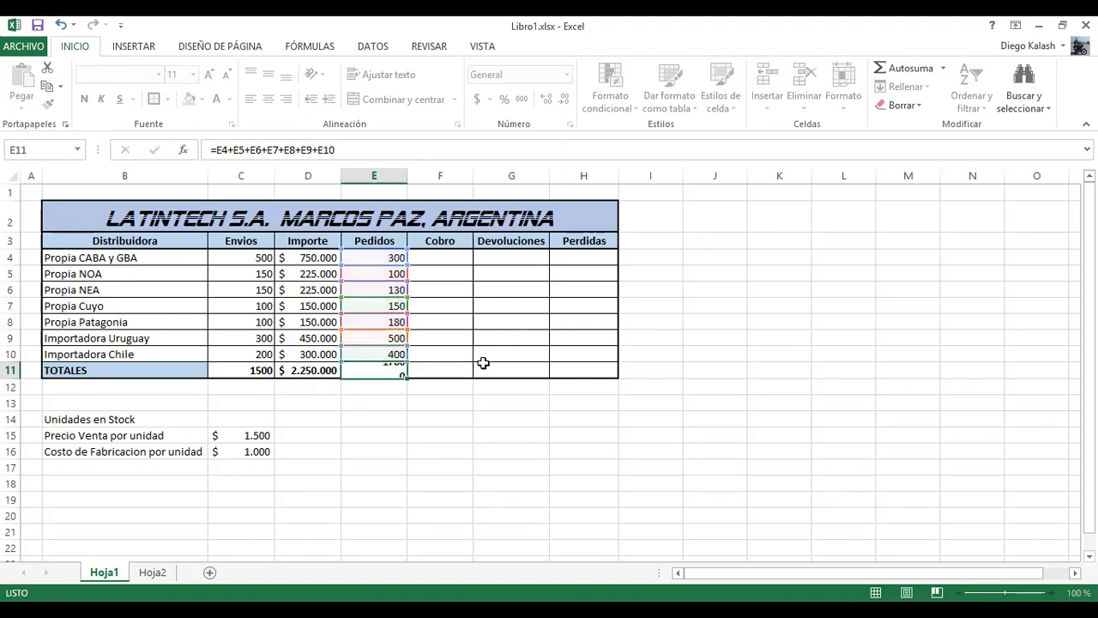
{"action": "key", "text": "Return"}
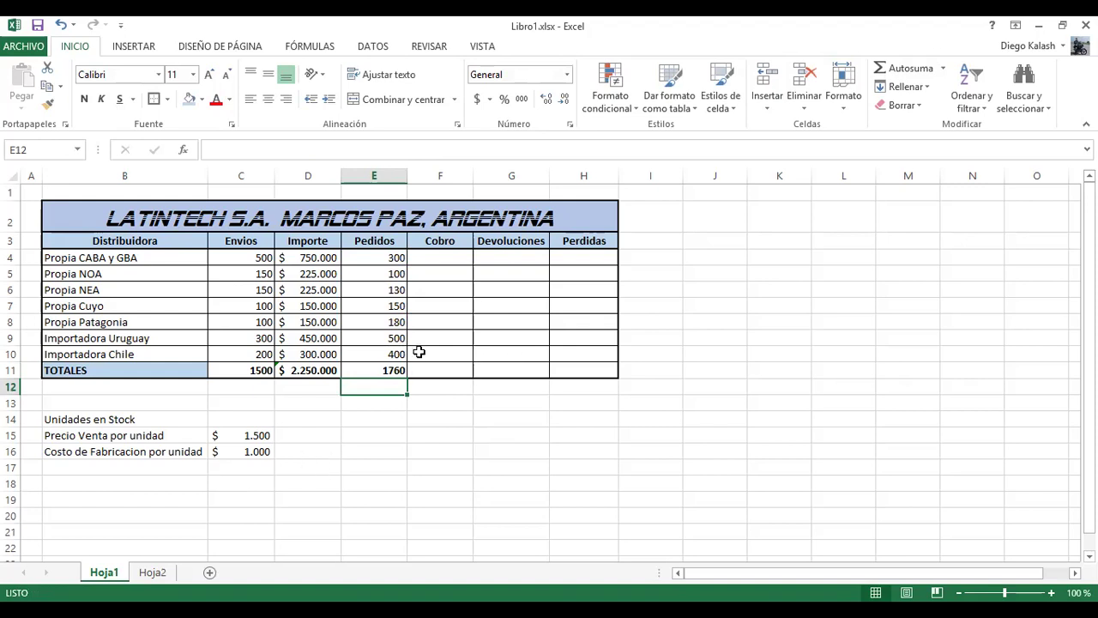
Step: Replace the Cobro column heading in F3 with Costo
{"action": "left_click", "coordinate": [445, 256]}
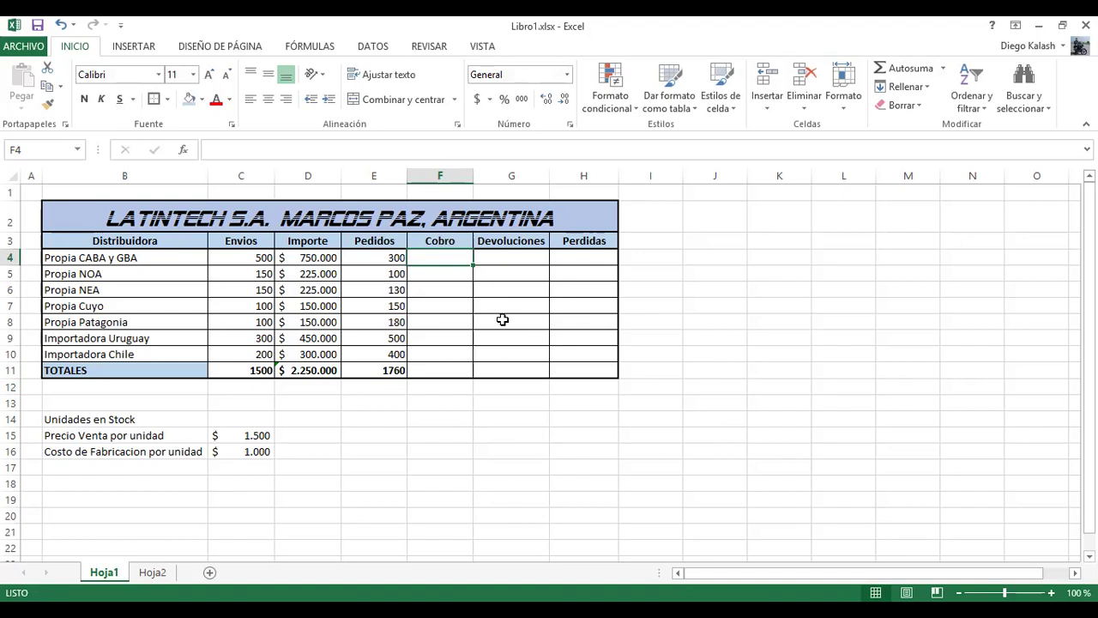
{"action": "key", "text": "Up"}
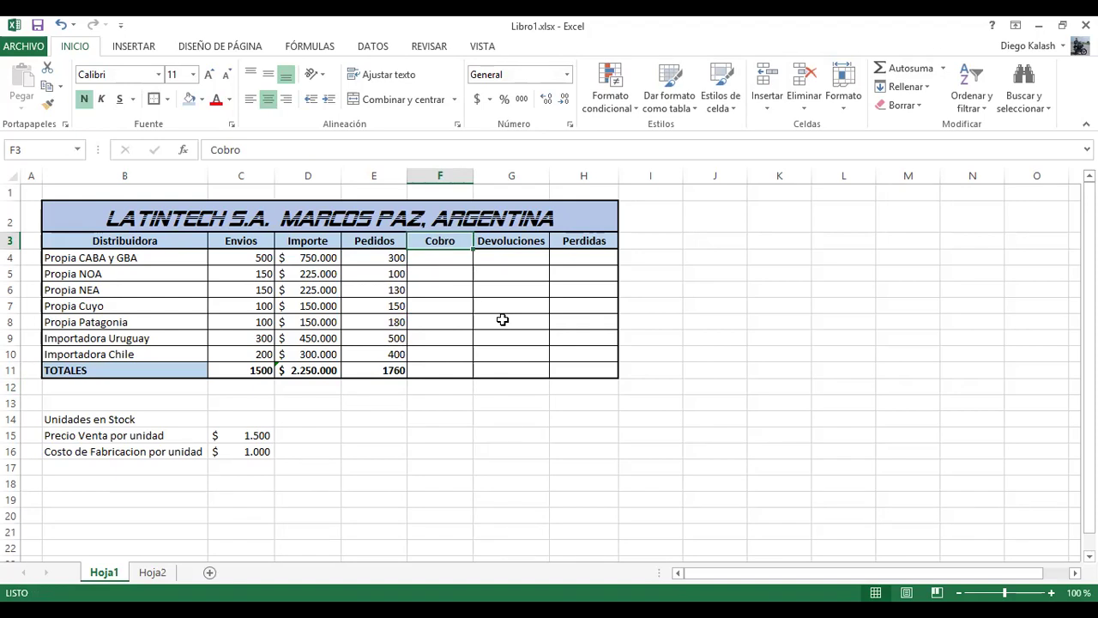
{"action": "type", "text": "Costo"}
{"action": "key", "text": "Return"}
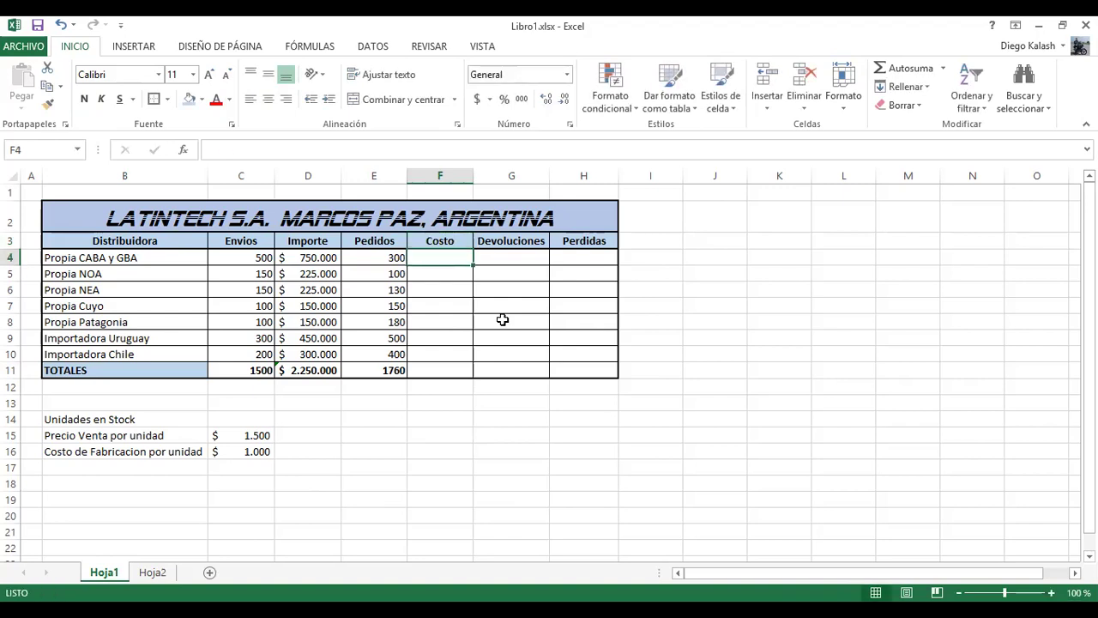
Step: Enter the formula =E4*C16 in F4 to calculate the Costo for Propia CABA y GBA
{"action": "left_click", "coordinate": [393, 258]}
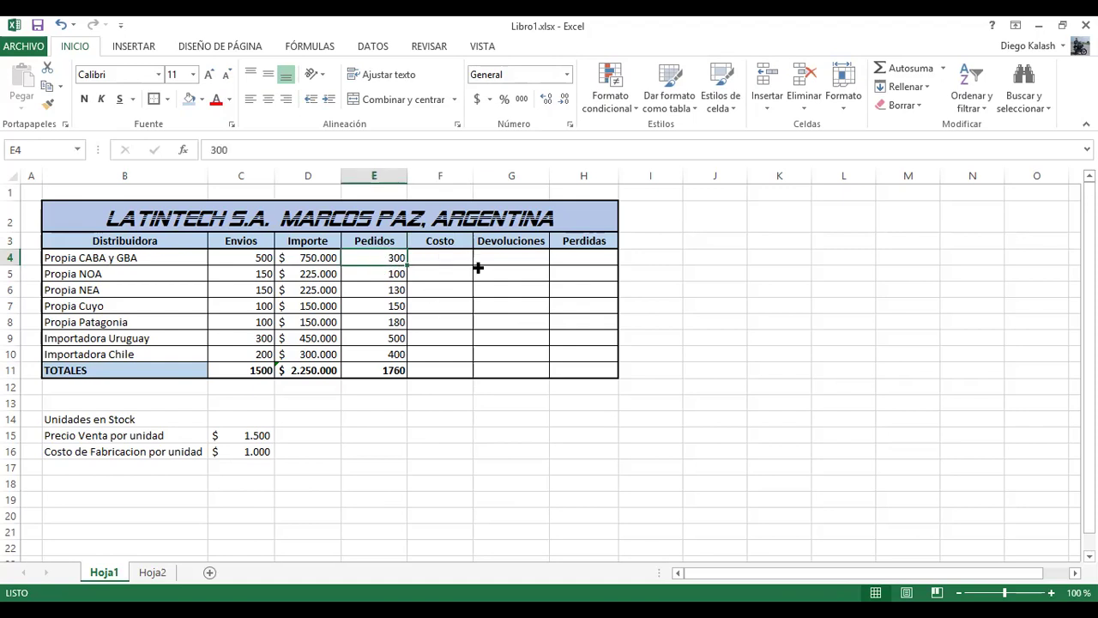
{"action": "key", "text": "Right"}
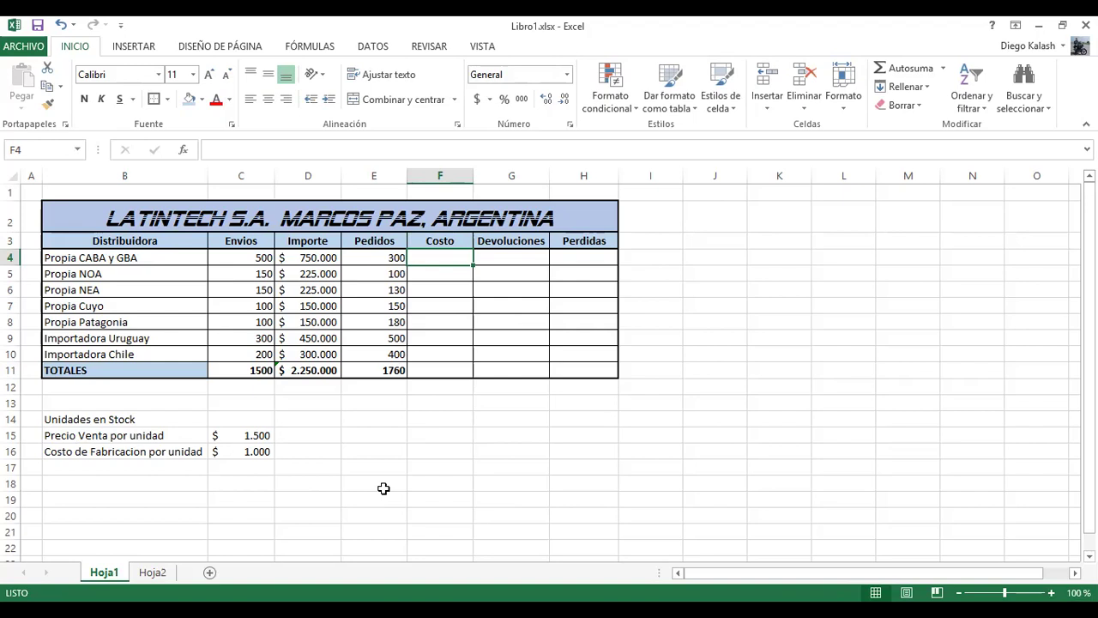
{"action": "type", "text": "="}
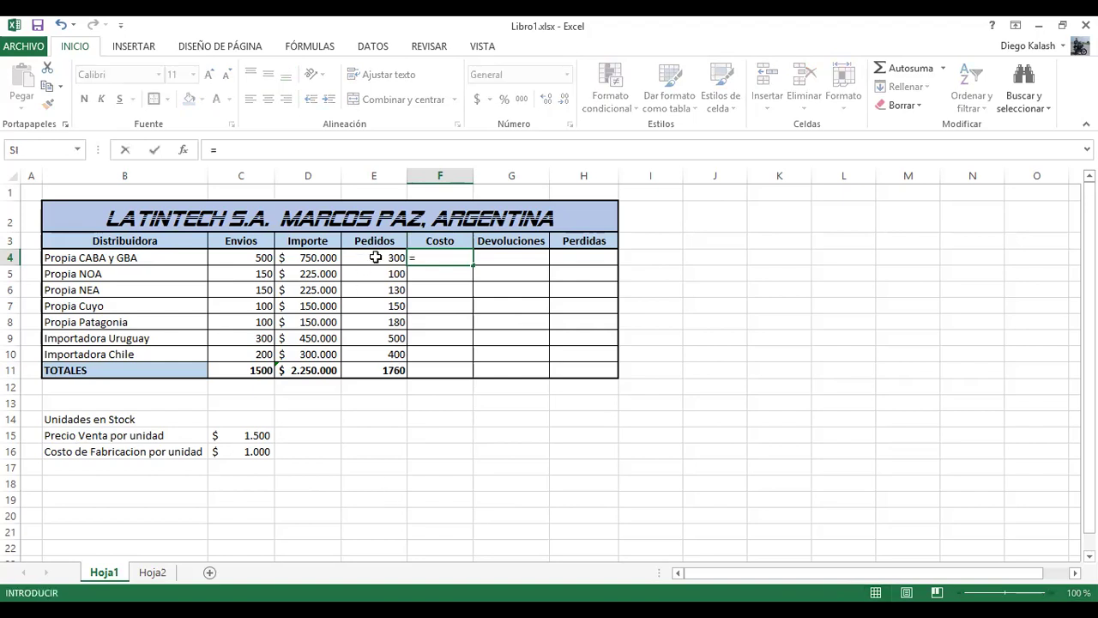
{"action": "left_click", "coordinate": [376, 257]}
{"action": "type", "text": "*"}
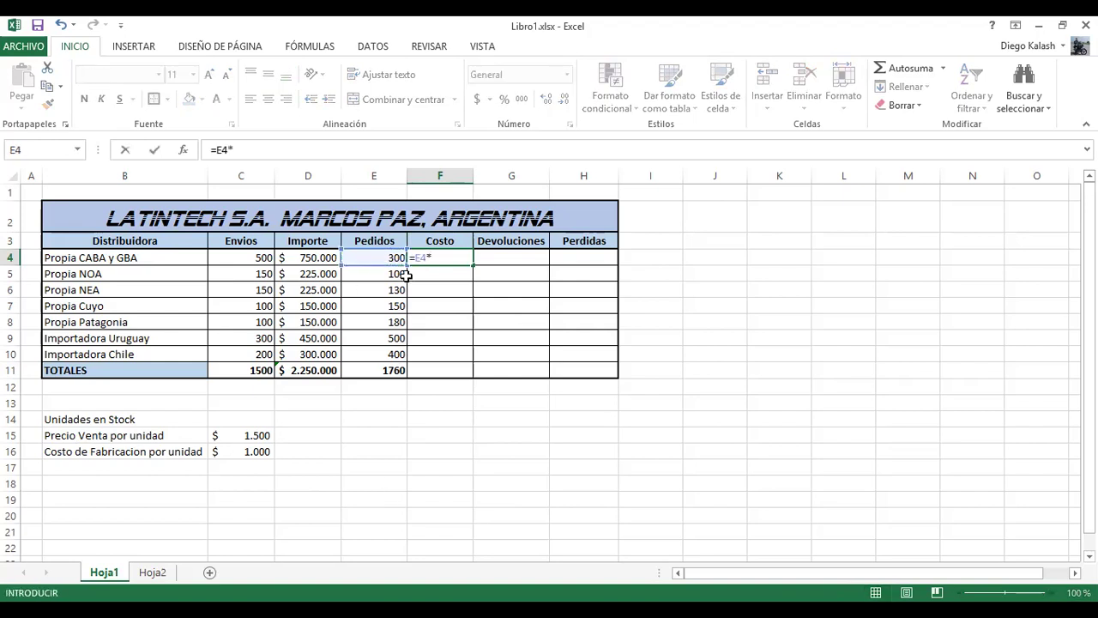
{"action": "left_click", "coordinate": [242, 452]}
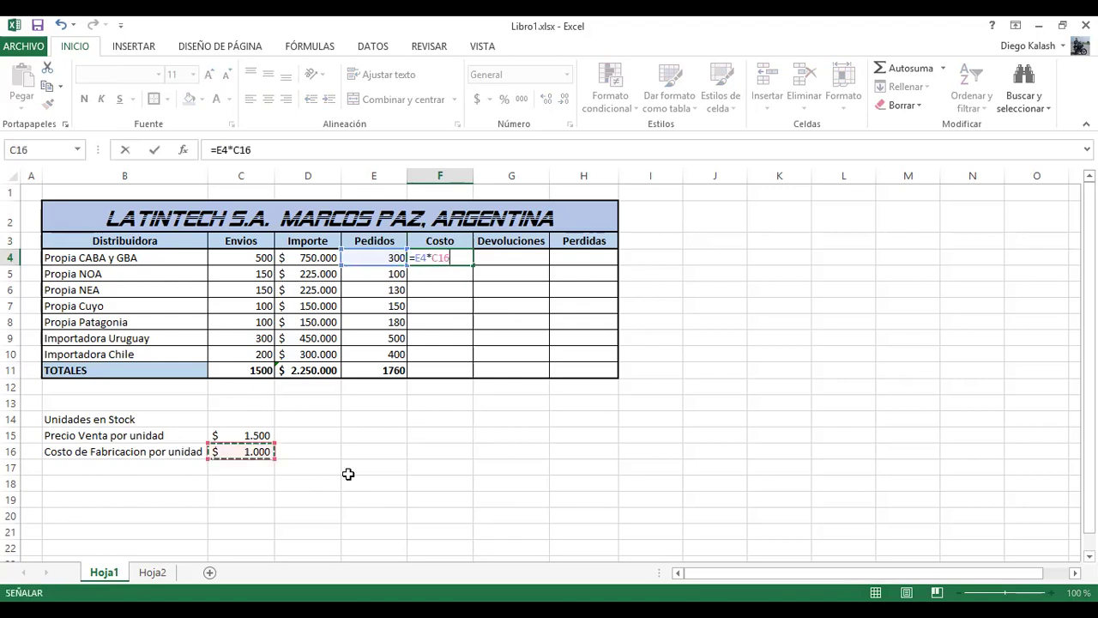
{"action": "key", "text": "Return"}
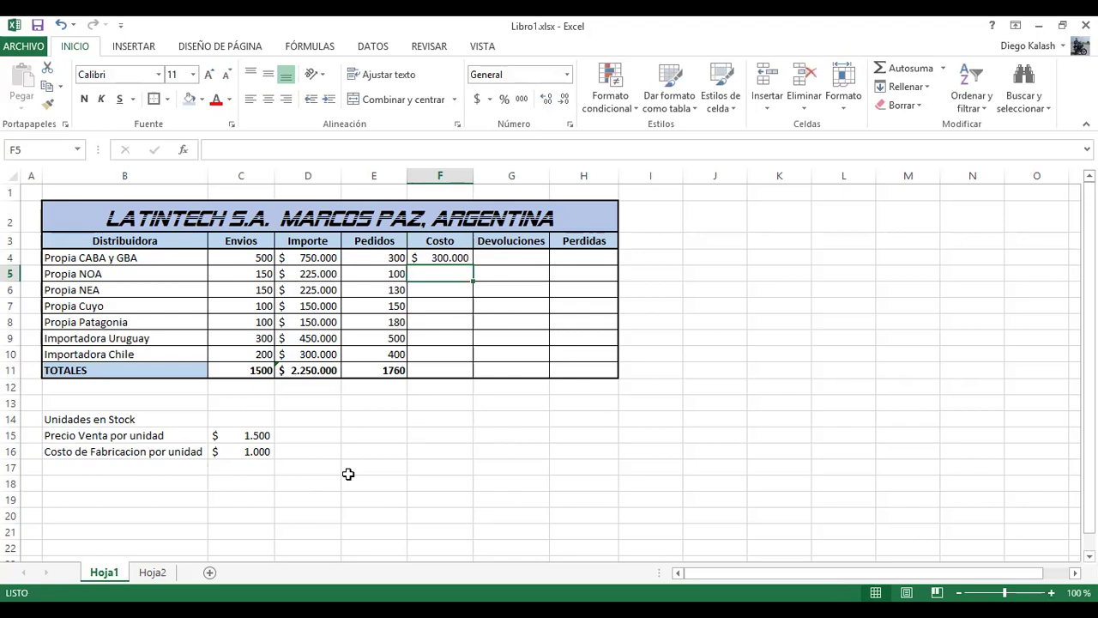
Step: Enter the formula =E5*C16 in F5 to calculate the Costo for Propia NOA
{"action": "type", "text": "="}
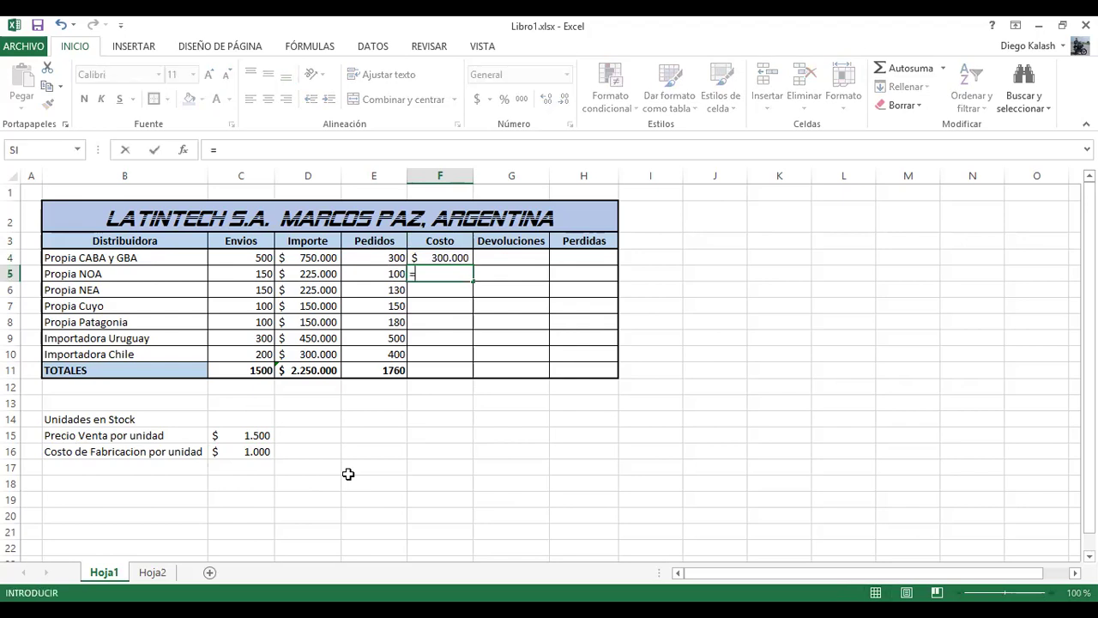
{"action": "key", "text": "Left"}
{"action": "type", "text": "*"}
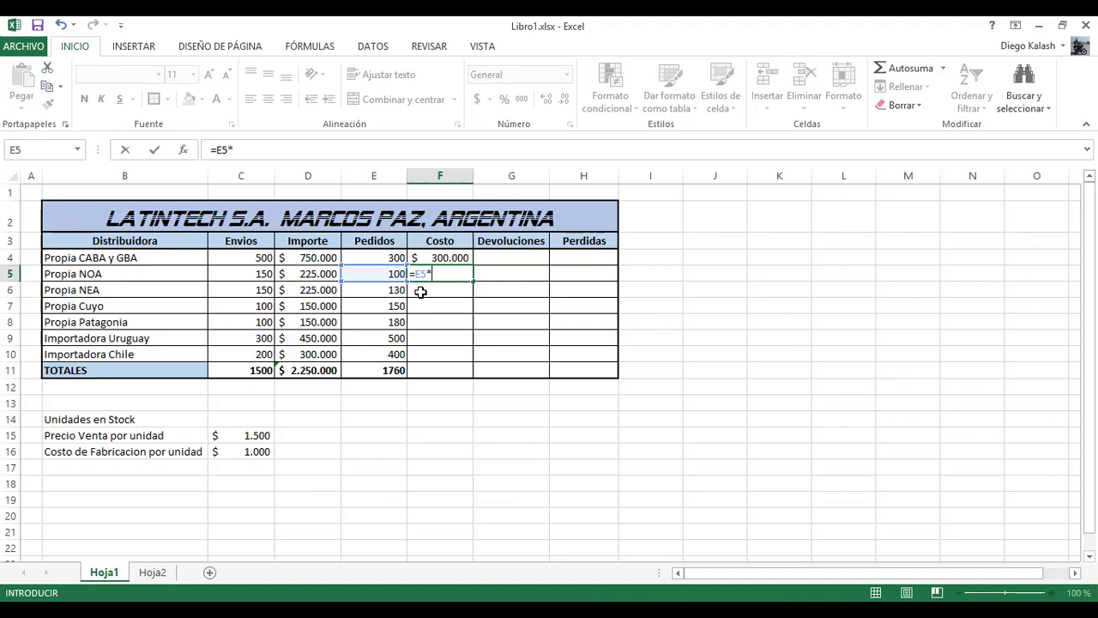
{"action": "left_click", "coordinate": [241, 451]}
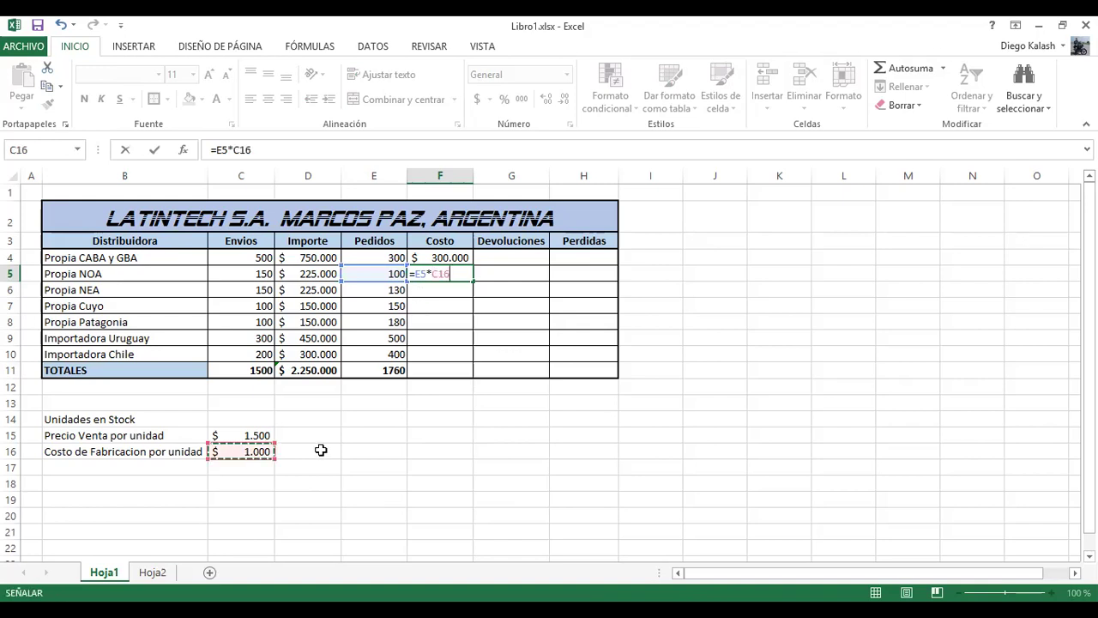
{"action": "key", "text": "Return"}
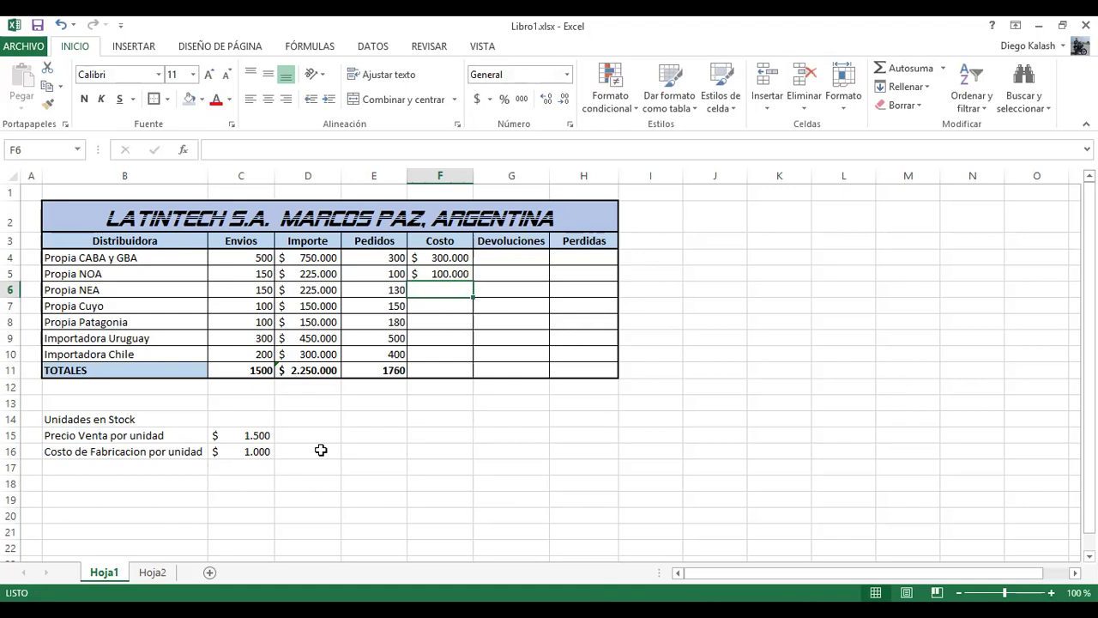
Step: Enter the formula =E6*C16 in F6 to calculate the Costo for Propia NEA
{"action": "type", "text": "="}
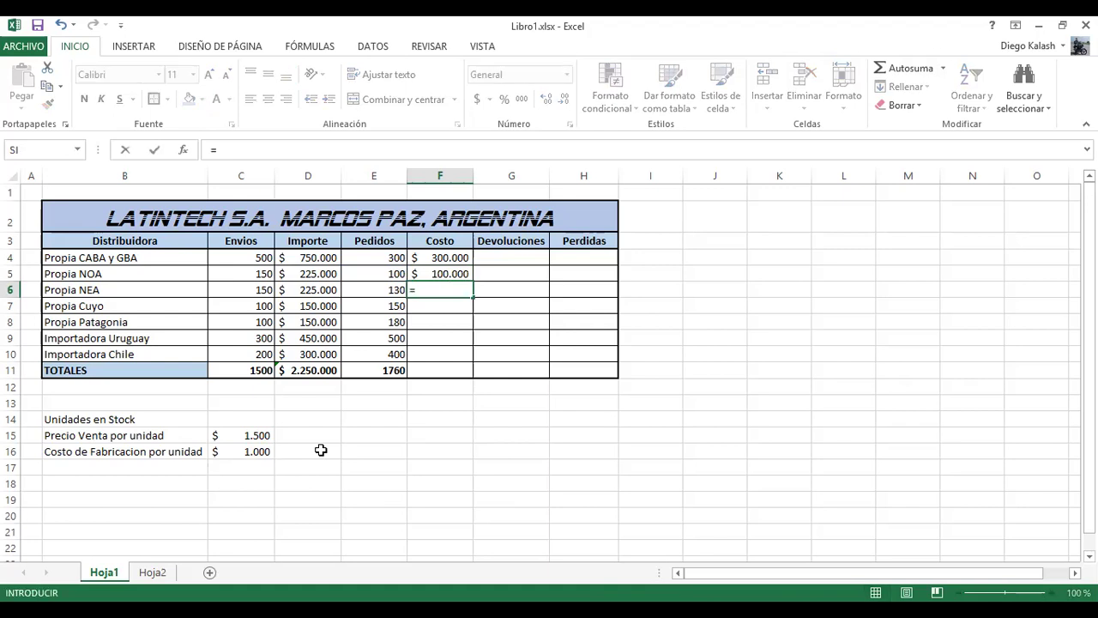
{"action": "left_click", "coordinate": [376, 289]}
{"action": "type", "text": "*"}
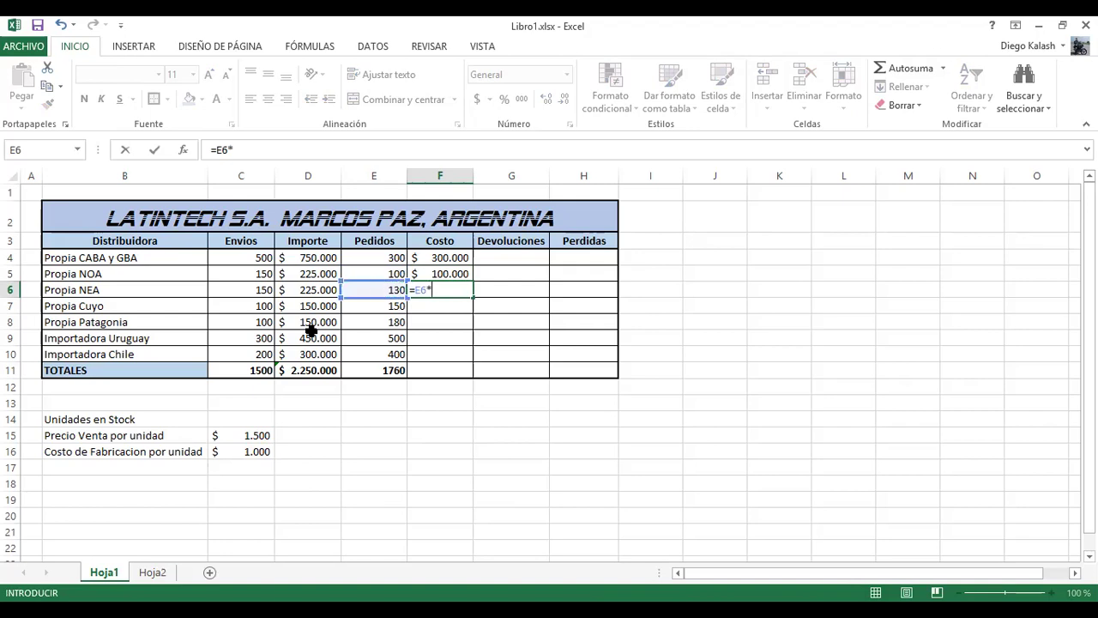
{"action": "left_click", "coordinate": [271, 454]}
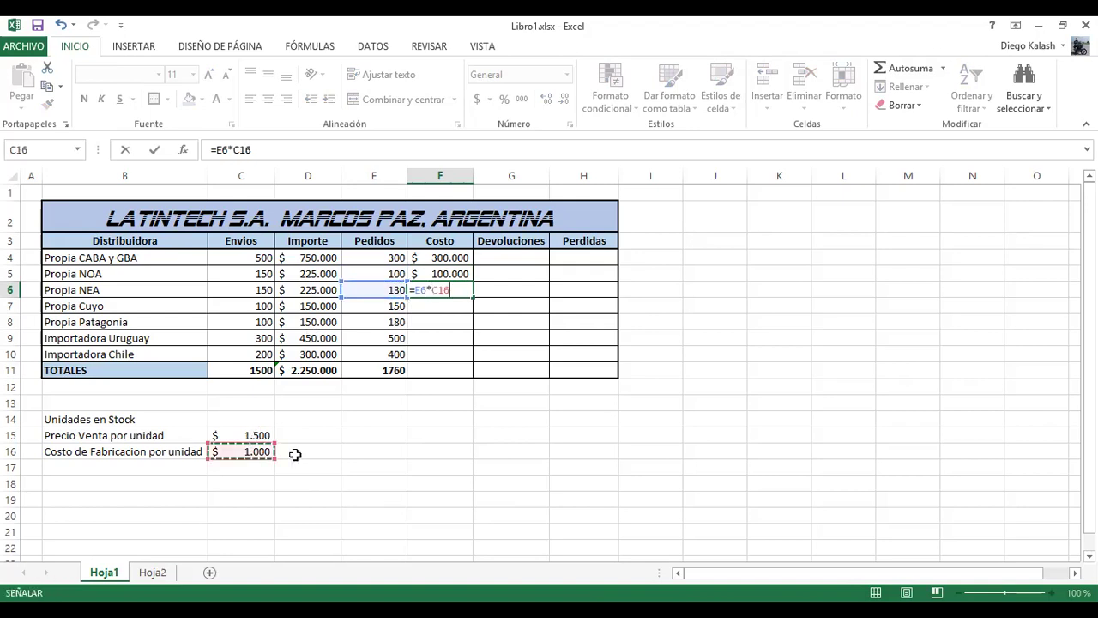
{"action": "key", "text": "Return"}
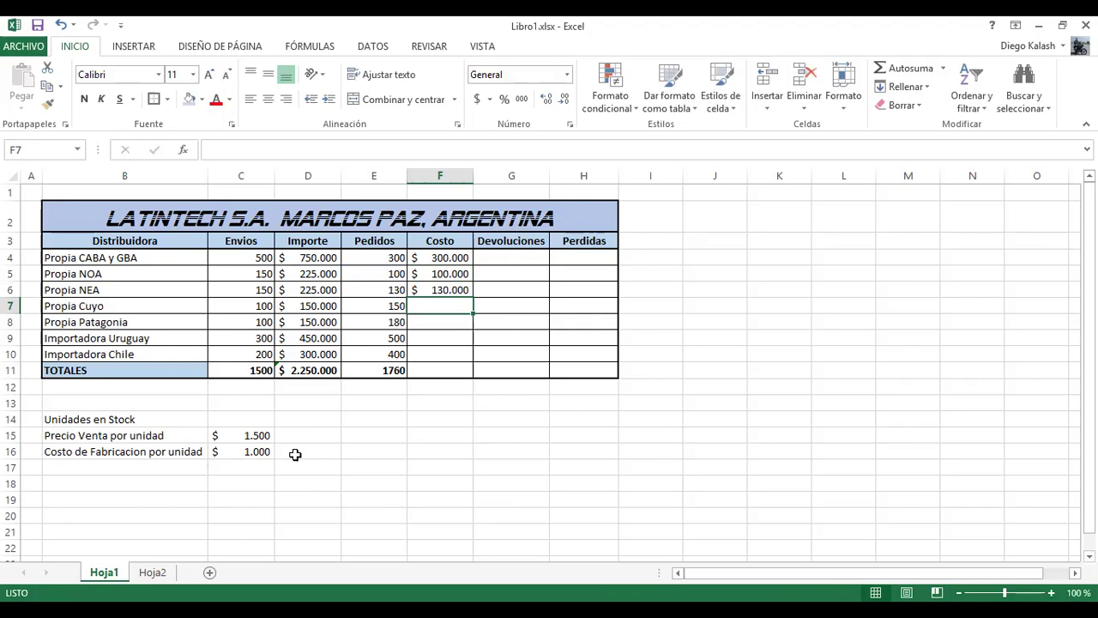
Step: Enter the formula =E7*C16 in F7 to calculate the Costo for Propia Cuyo
{"action": "type", "text": "="}
{"action": "left_click", "coordinate": [369, 305]}
{"action": "type", "text": "*"}
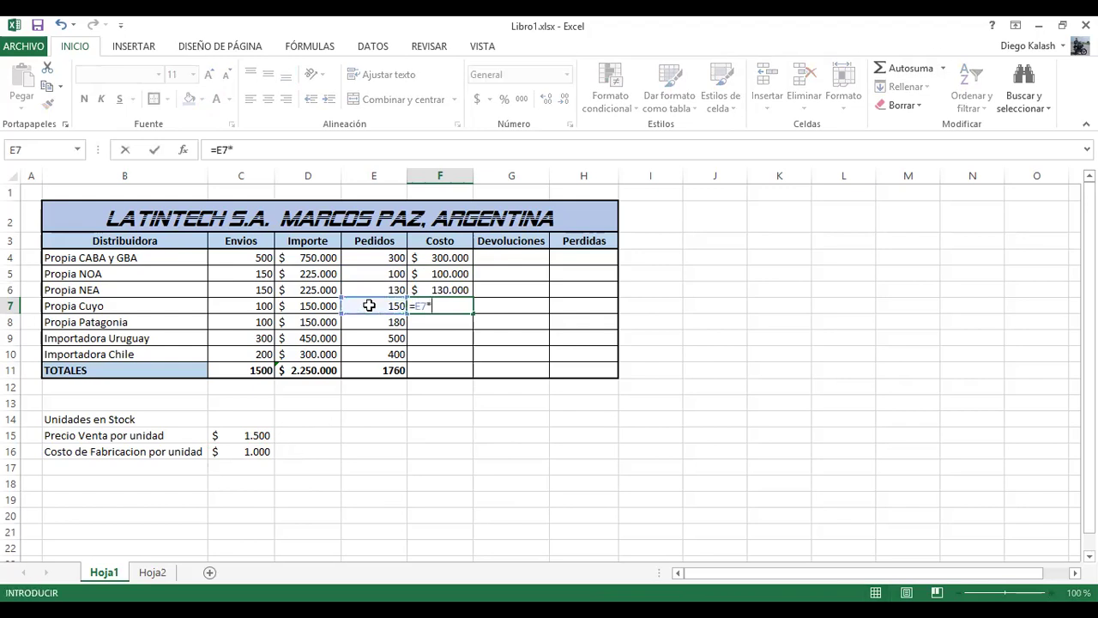
{"action": "left_click", "coordinate": [252, 448]}
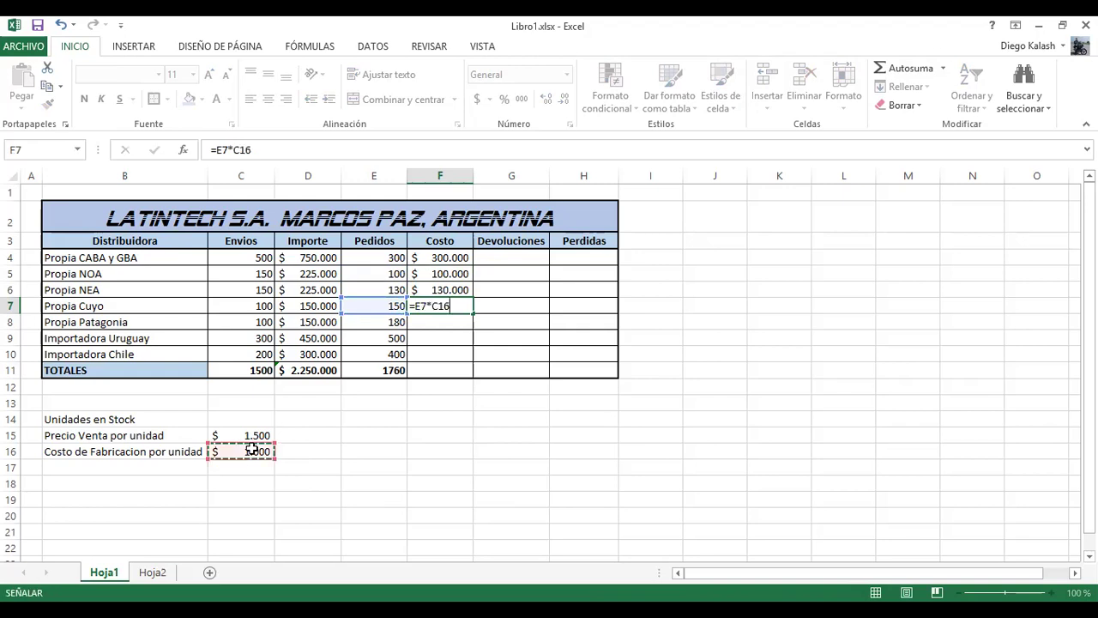
{"action": "key", "text": "Return"}
Step: Enter the formula =E8*C16 in F8 to calculate the Costo for Propia Patagonia
{"action": "type", "text": "="}
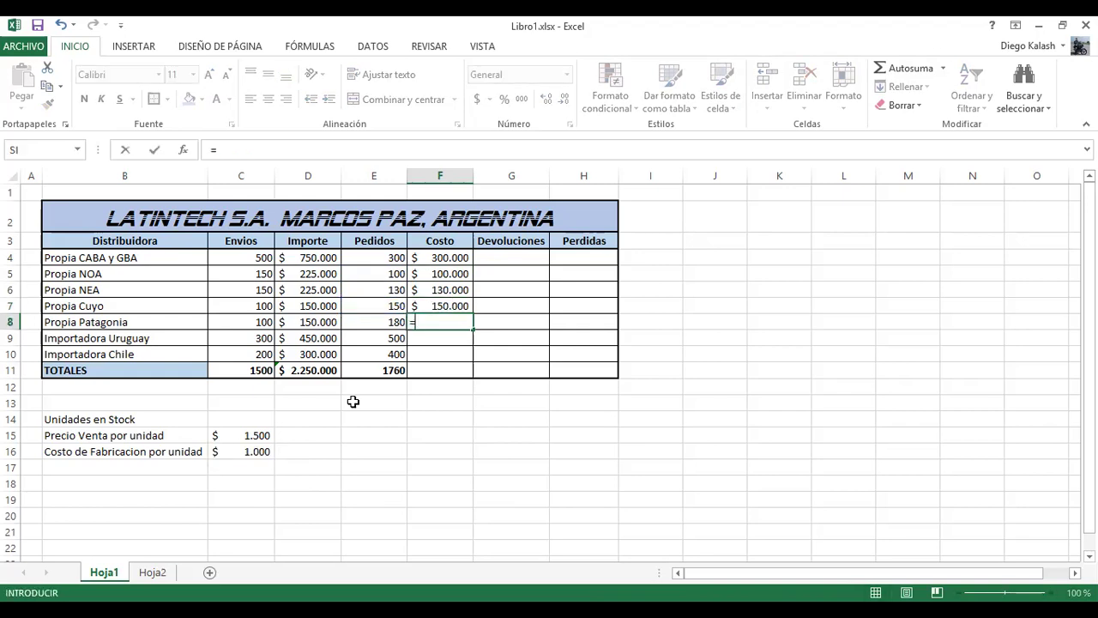
{"action": "key", "text": "Left"}
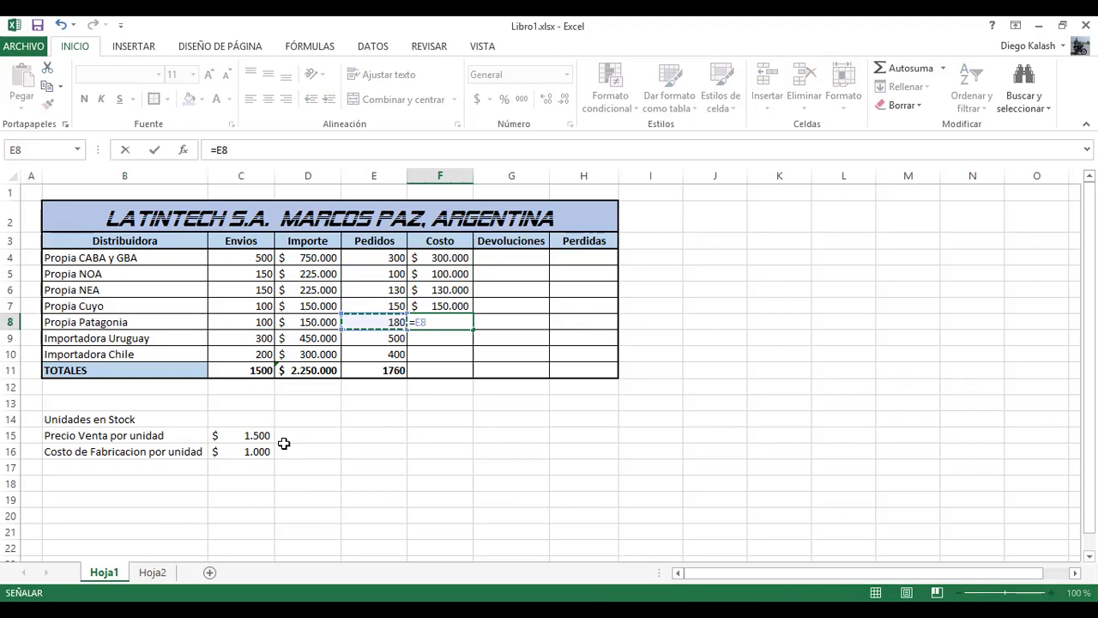
{"action": "left_click", "coordinate": [233, 450]}
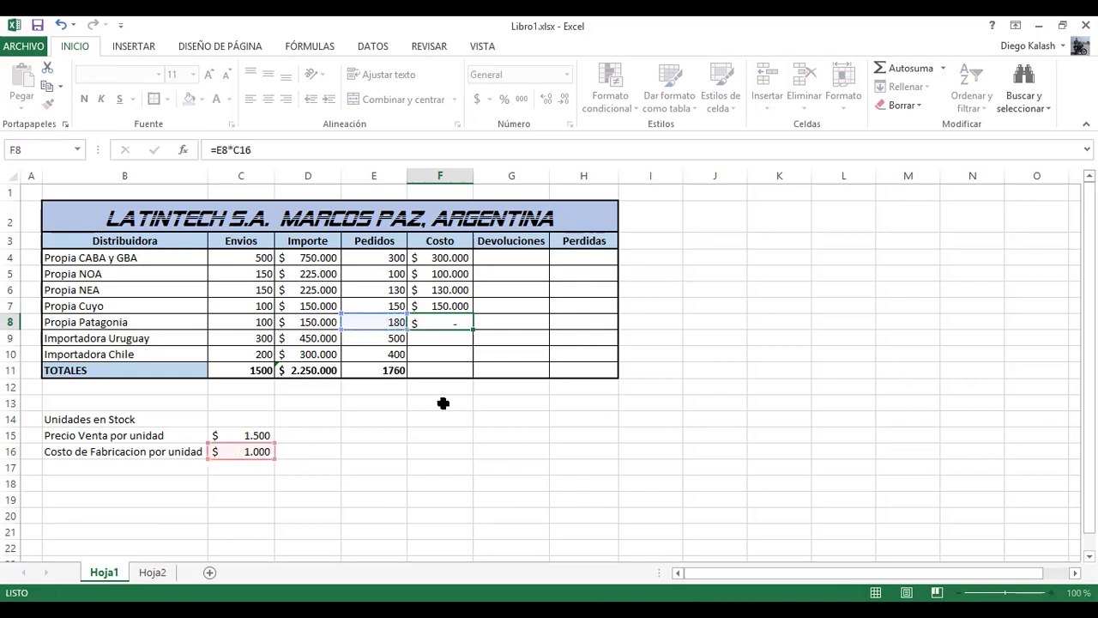
{"action": "key", "text": "Return"}
Step: Enter the formula =E9*C16 in F9 to calculate the Costo for Importadora Uruguay
{"action": "type", "text": "="}
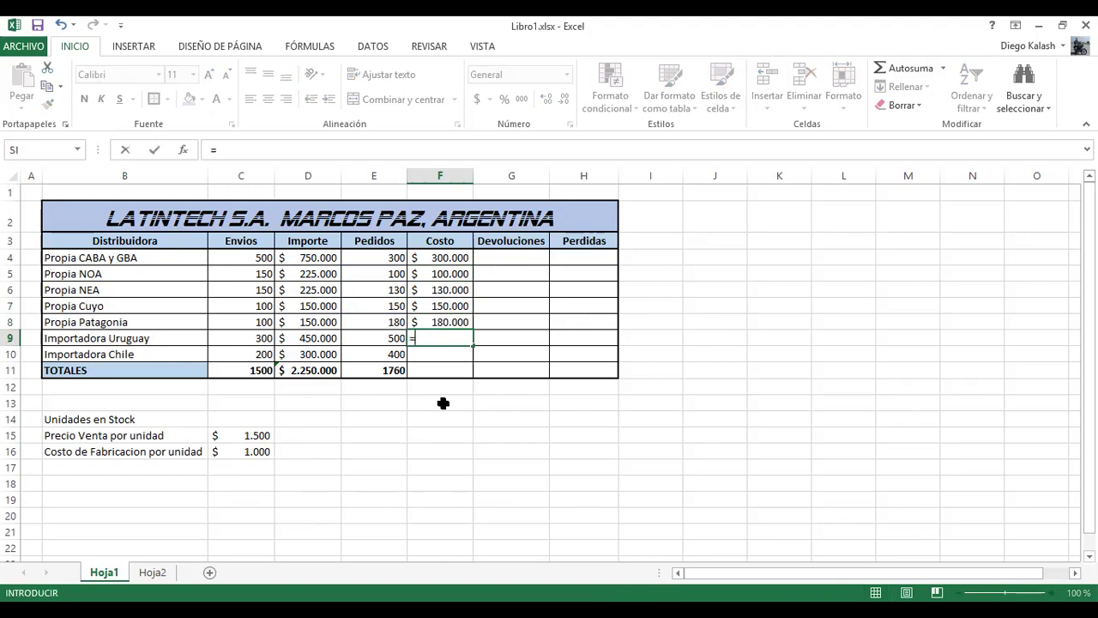
{"action": "left_click", "coordinate": [386, 337]}
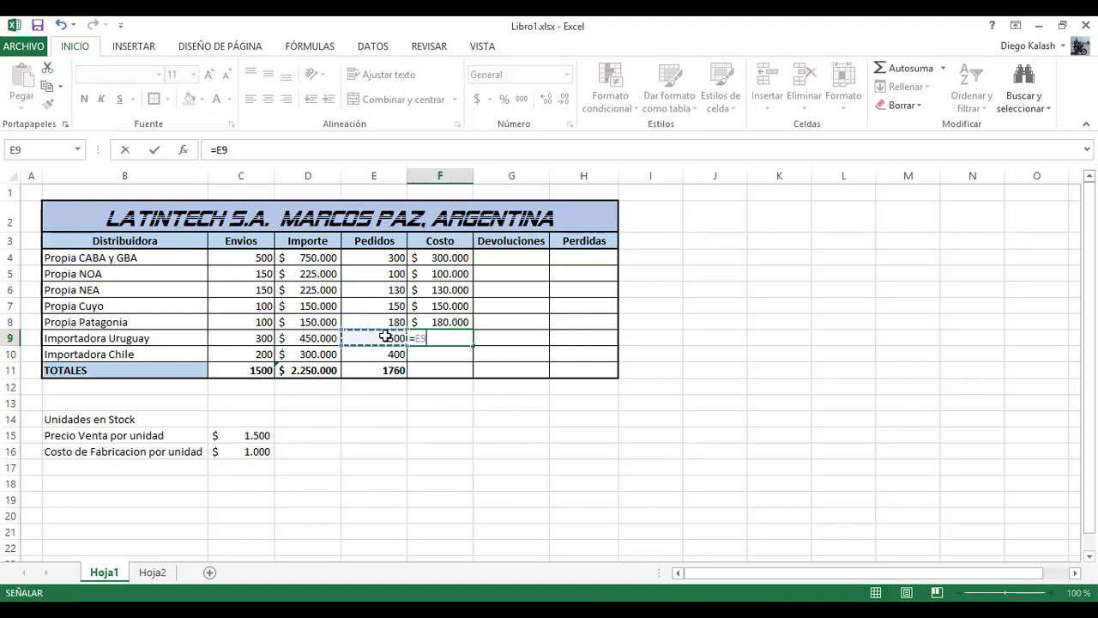
{"action": "type", "text": "*"}
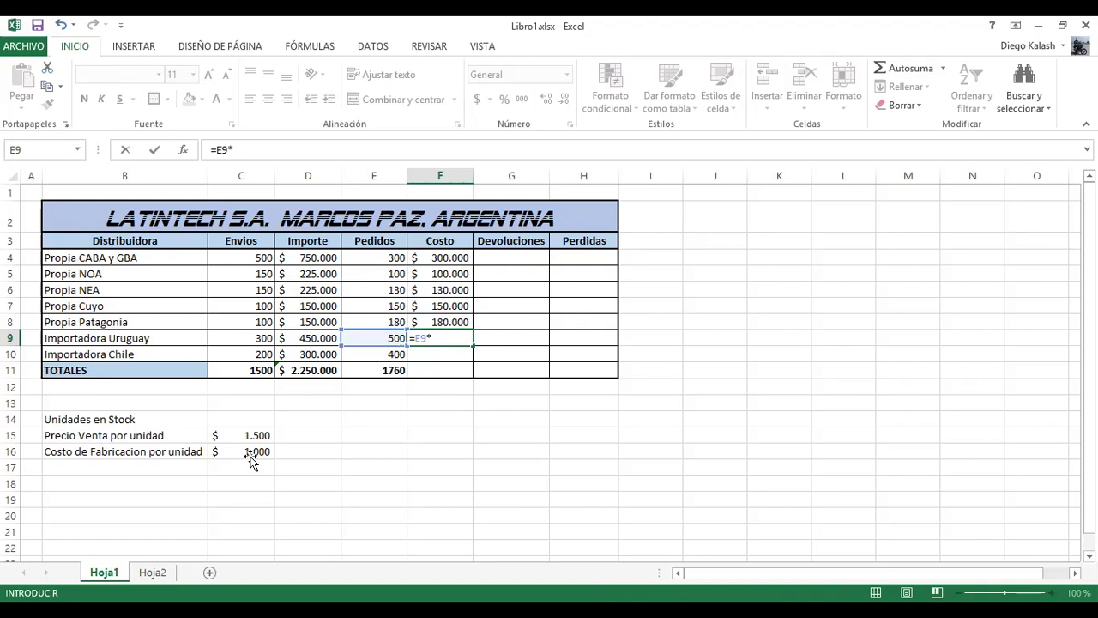
{"action": "left_click", "coordinate": [250, 455]}
{"action": "key", "text": "Return"}
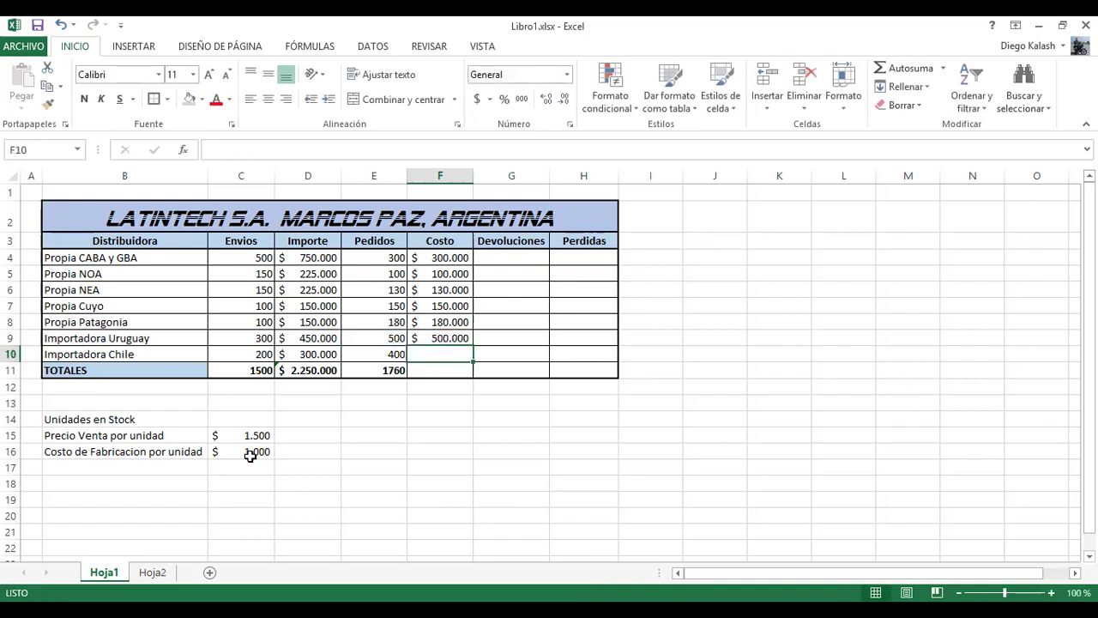
Step: Enter the formula =E10*C16 in F10 to calculate the Costo for Importadora Chile
{"action": "type", "text": "="}
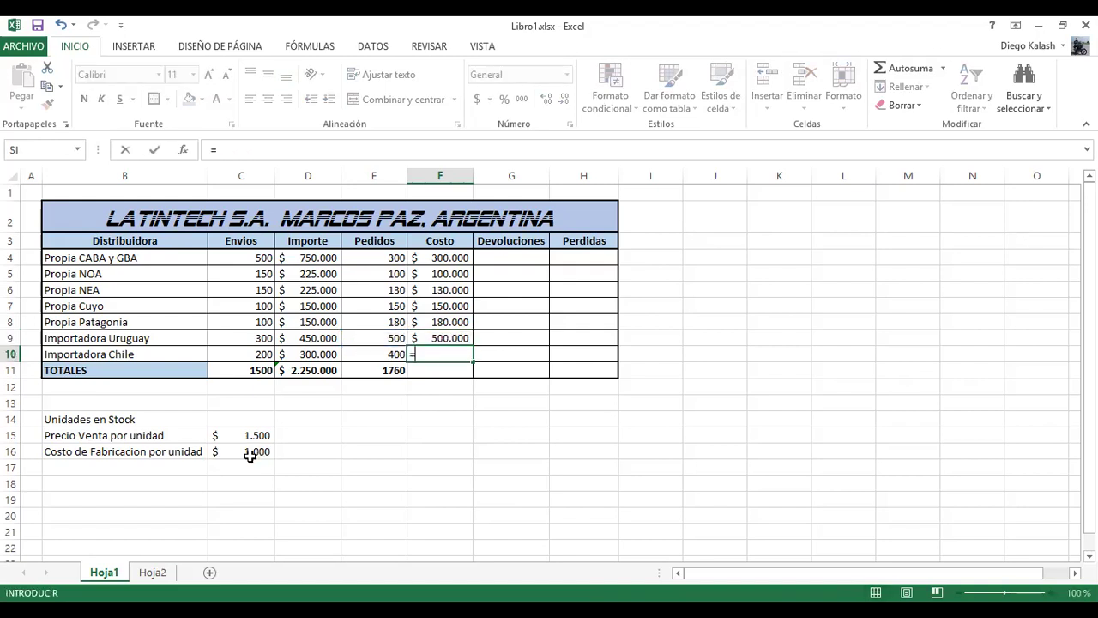
{"action": "left_click", "coordinate": [383, 355]}
{"action": "type", "text": "*"}
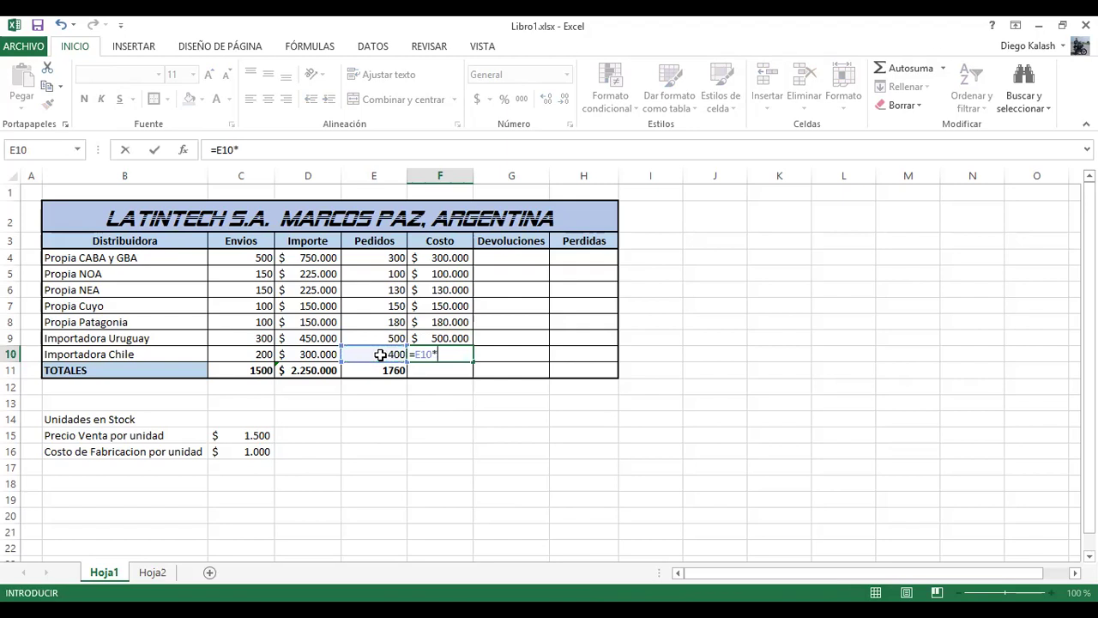
{"action": "left_click", "coordinate": [259, 455]}
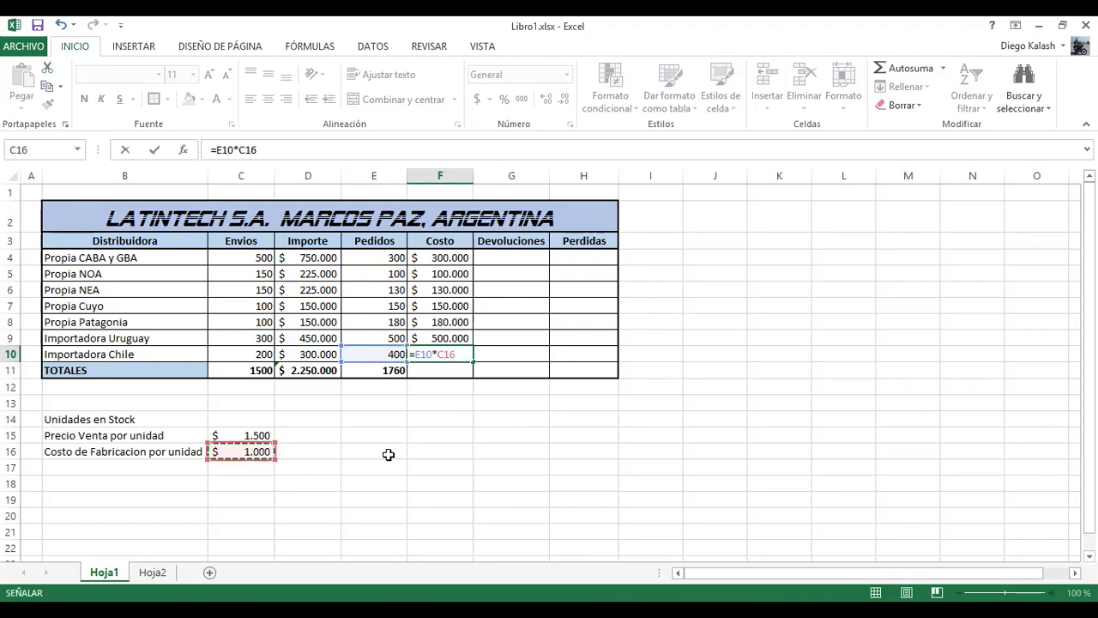
{"action": "key", "text": "Return"}
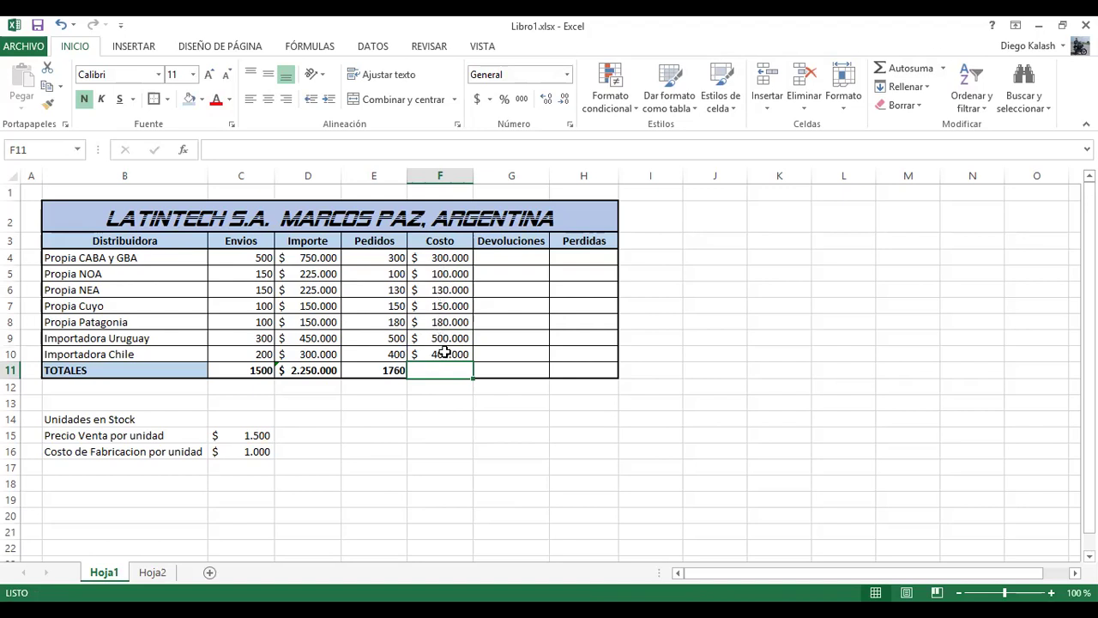
Step: Enter the formula =E11*C16 in F11 to calculate the total Costo
{"action": "type", "text": "="}
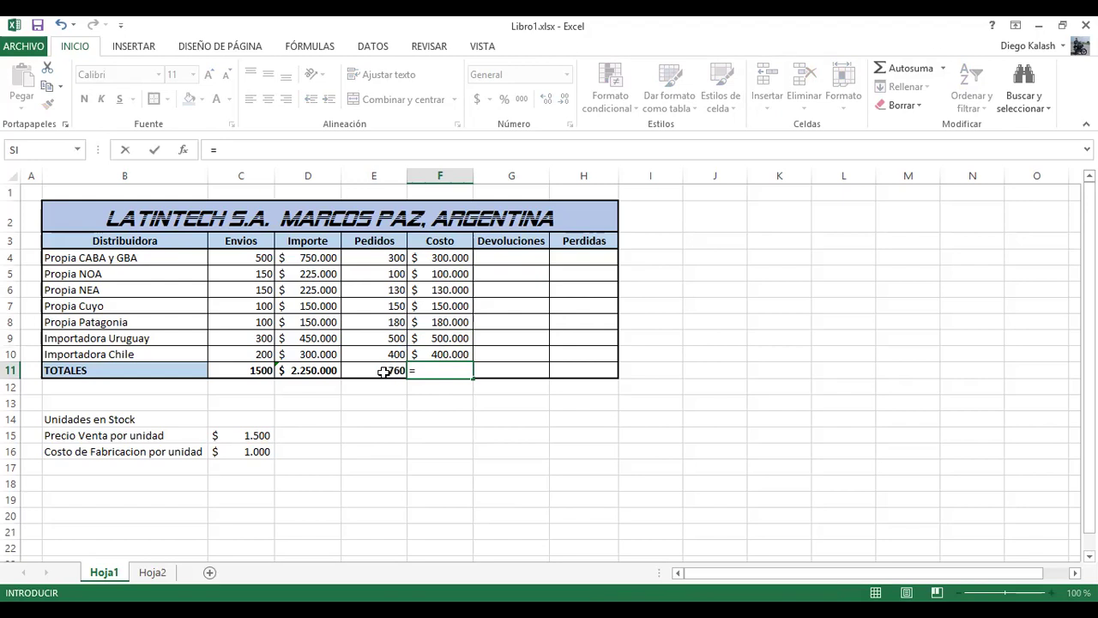
{"action": "left_click", "coordinate": [384, 371]}
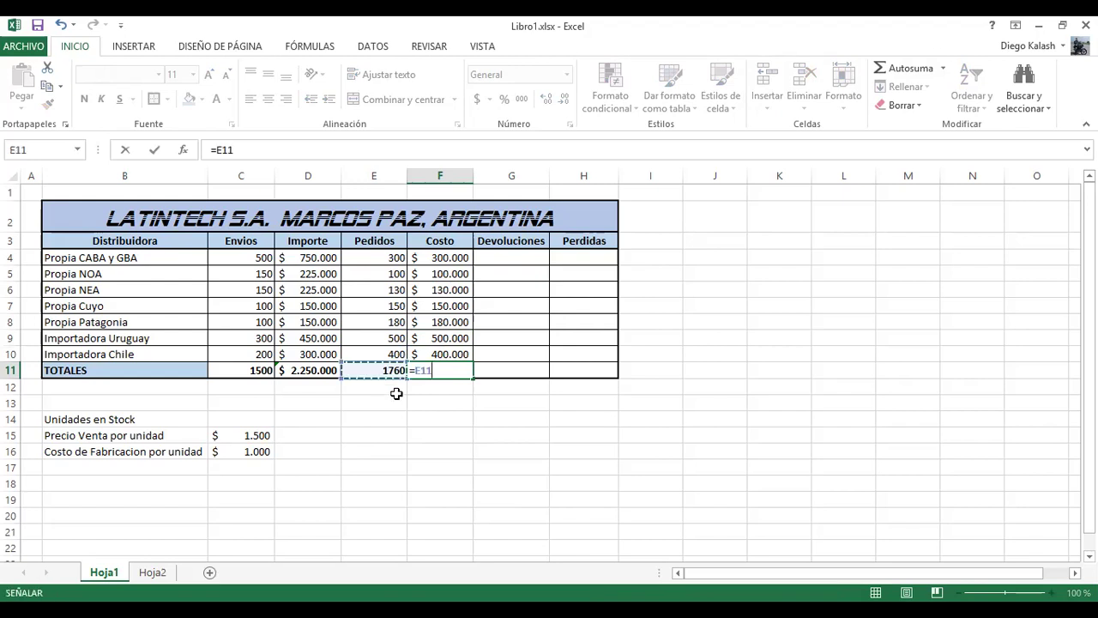
{"action": "type", "text": "*"}
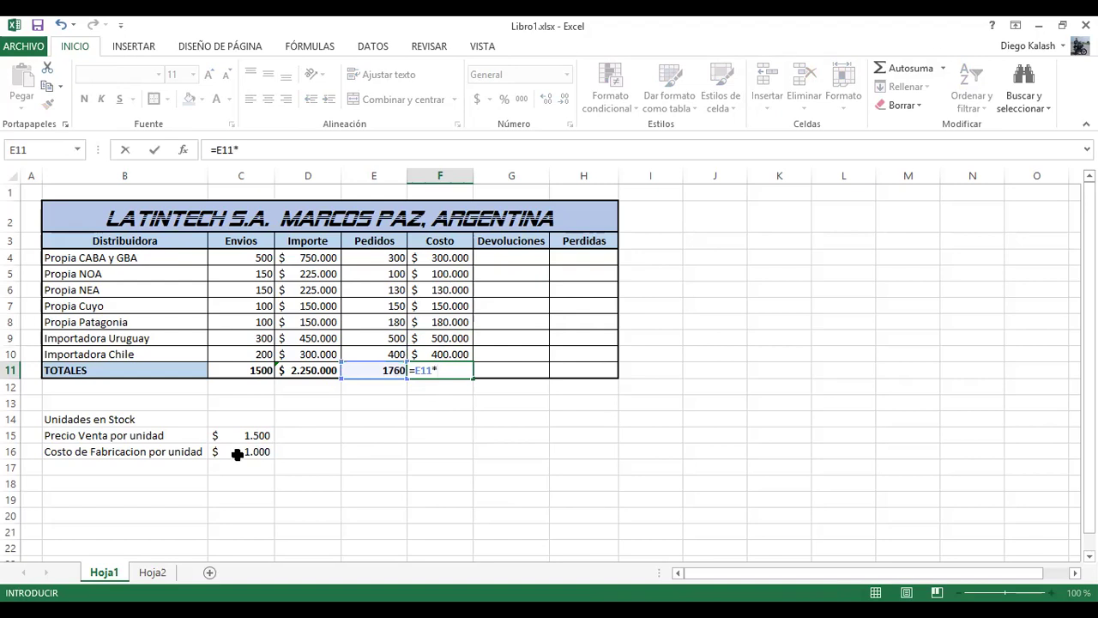
{"action": "left_click", "coordinate": [237, 452]}
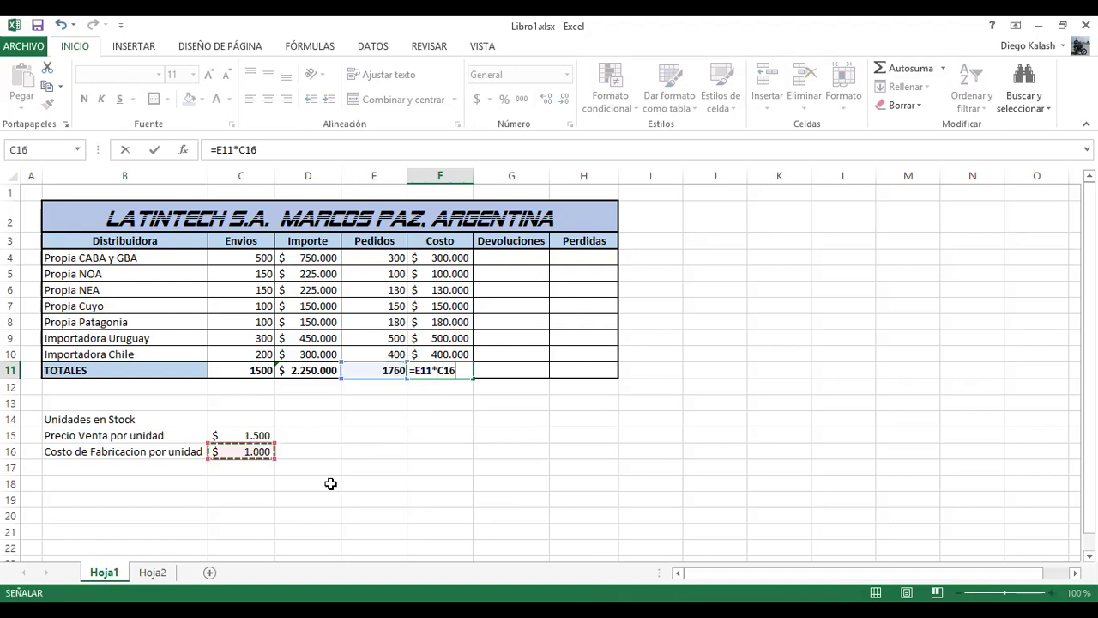
{"action": "key", "text": "Return"}
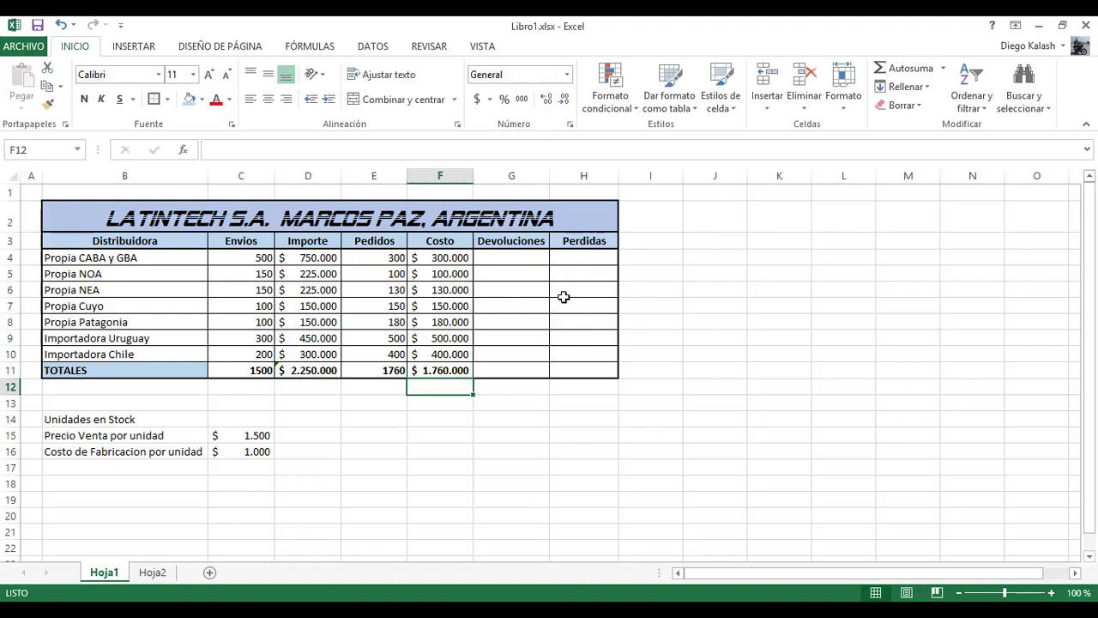
Step: Enter the Devoluciones 10, 3 and 2 in G4:G6 for Propia CABA y GBA, Propia NOA and Propia NEA
{"action": "key", "text": "Up"}
{"action": "key", "text": "Up"}
{"action": "key", "text": "Up"}
{"action": "key", "text": "Up"}
{"action": "key", "text": "Up"}
{"action": "key", "text": "Up"}
{"action": "key", "text": "Up"}
{"action": "key", "text": "Up"}
{"action": "key", "text": "Right"}
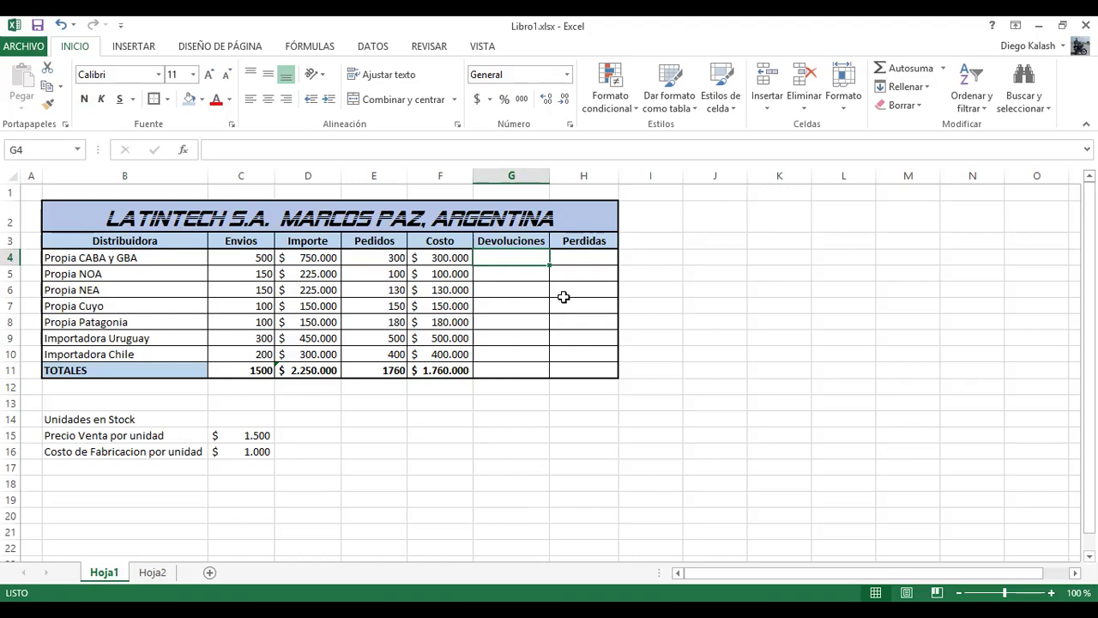
{"action": "type", "text": "1"}
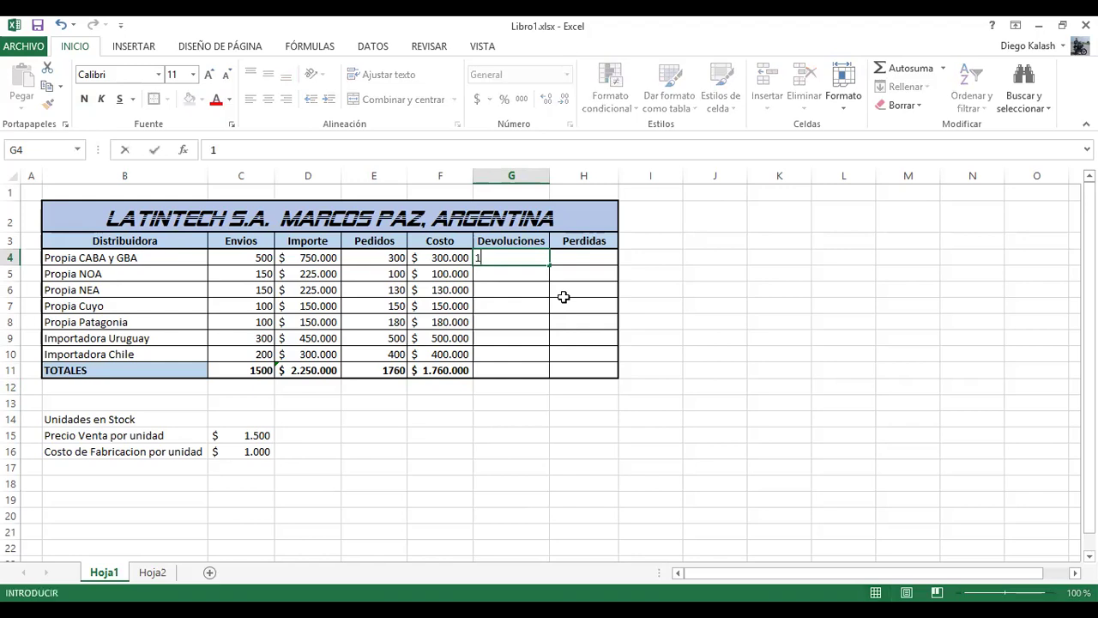
{"action": "type", "text": "0"}
{"action": "key", "text": "Return"}
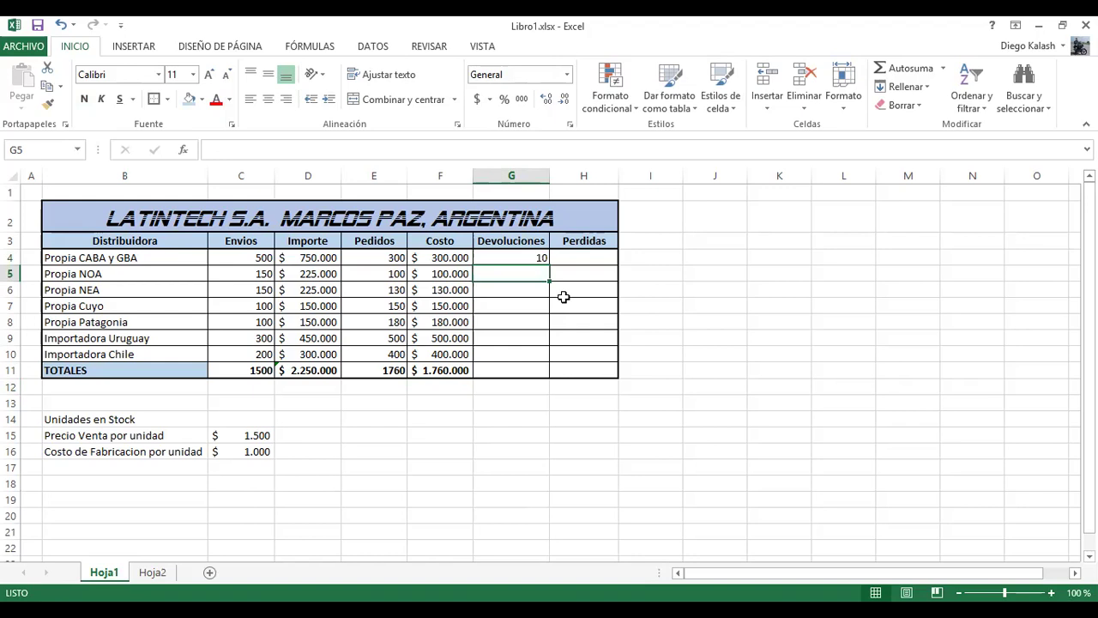
{"action": "type", "text": "3"}
{"action": "key", "text": "Return"}
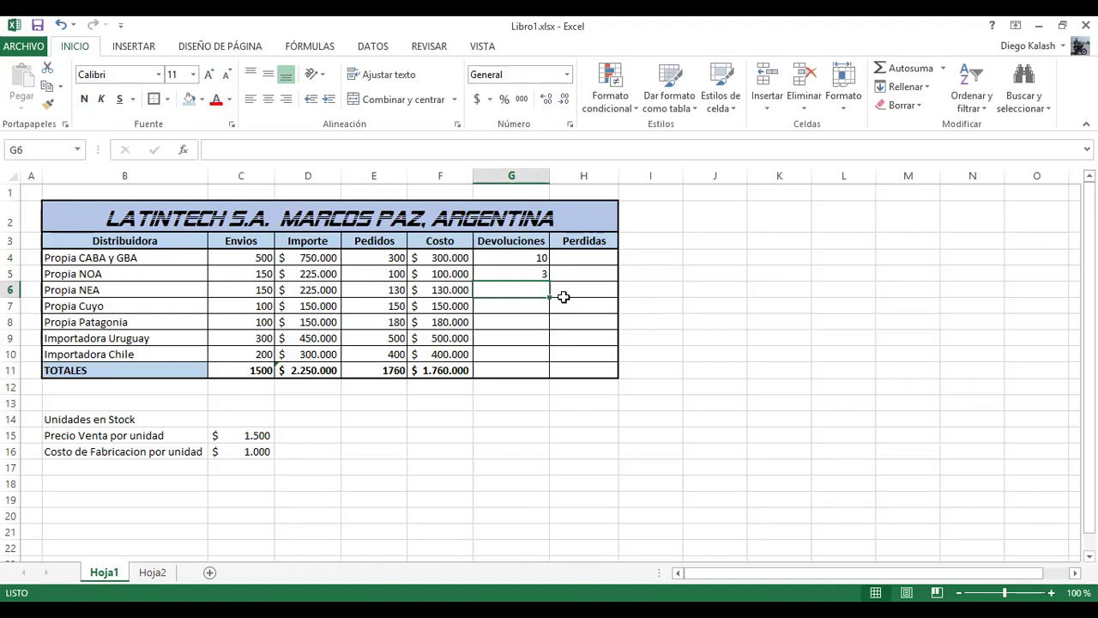
{"action": "type", "text": "2"}
{"action": "key", "text": "Return"}
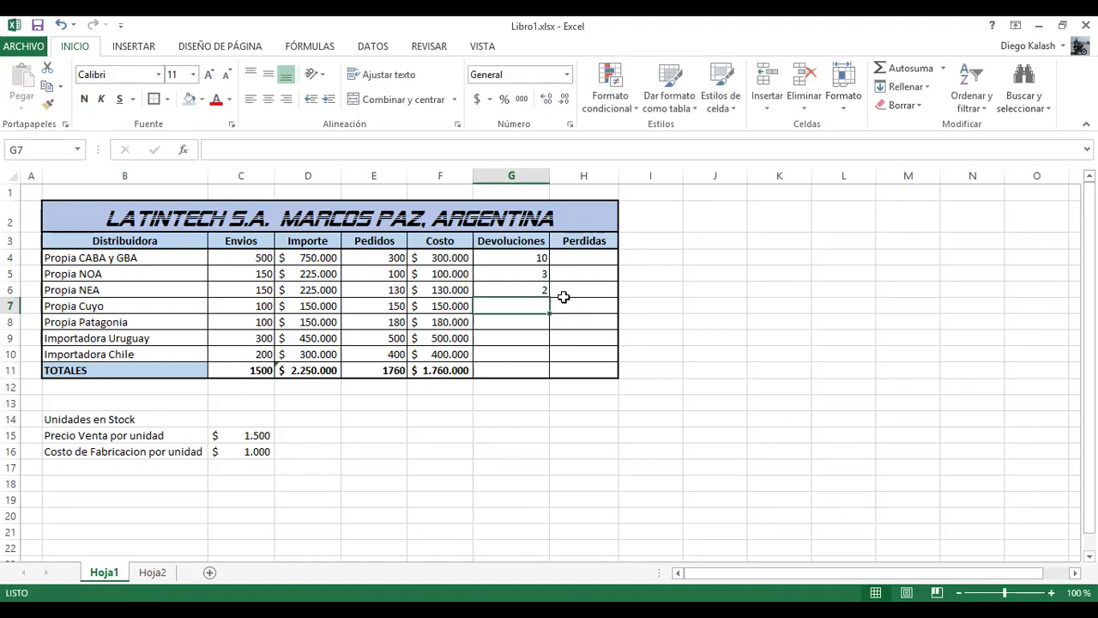
Step: Enter the Devoluciones 1, 0, 5 and 3 in G7:G10 for Propia Cuyo, Propia Patagonia, Importadora Uruguay and Importadora Chile
{"action": "type", "text": "1"}
{"action": "key", "text": "Return"}
{"action": "type", "text": "0"}
{"action": "key", "text": "Return"}
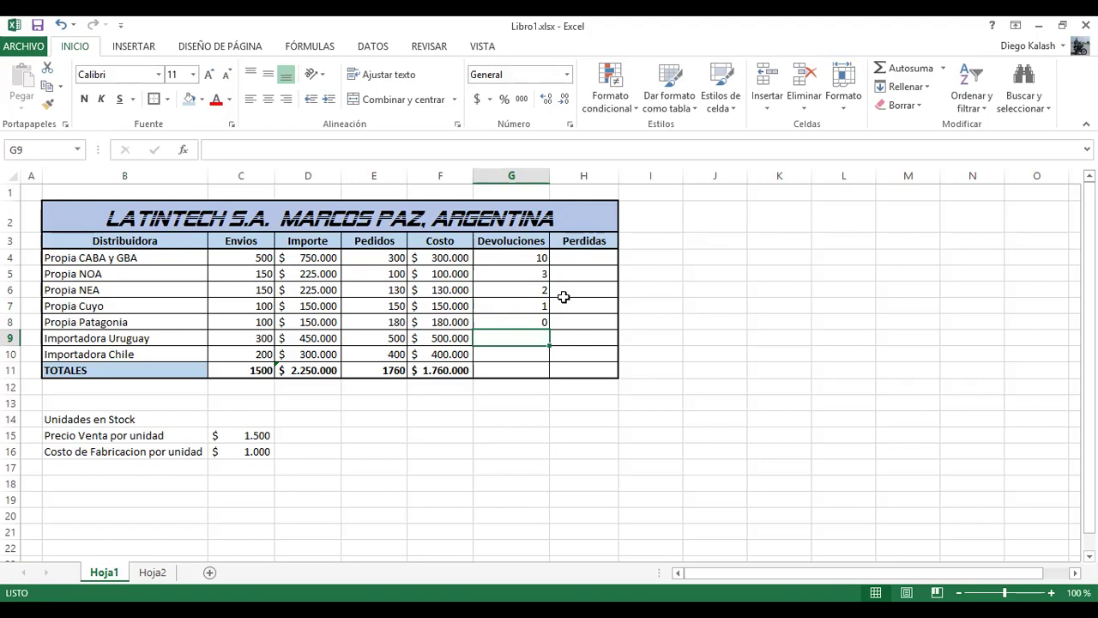
{"action": "type", "text": "5"}
{"action": "key", "text": "Return"}
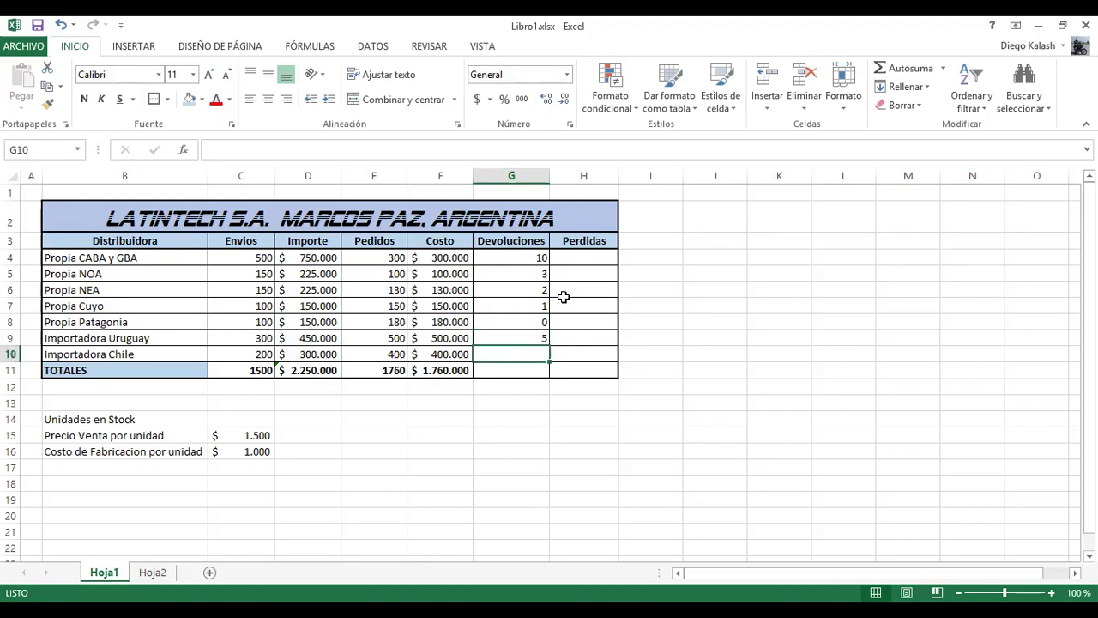
{"action": "type", "text": "3"}
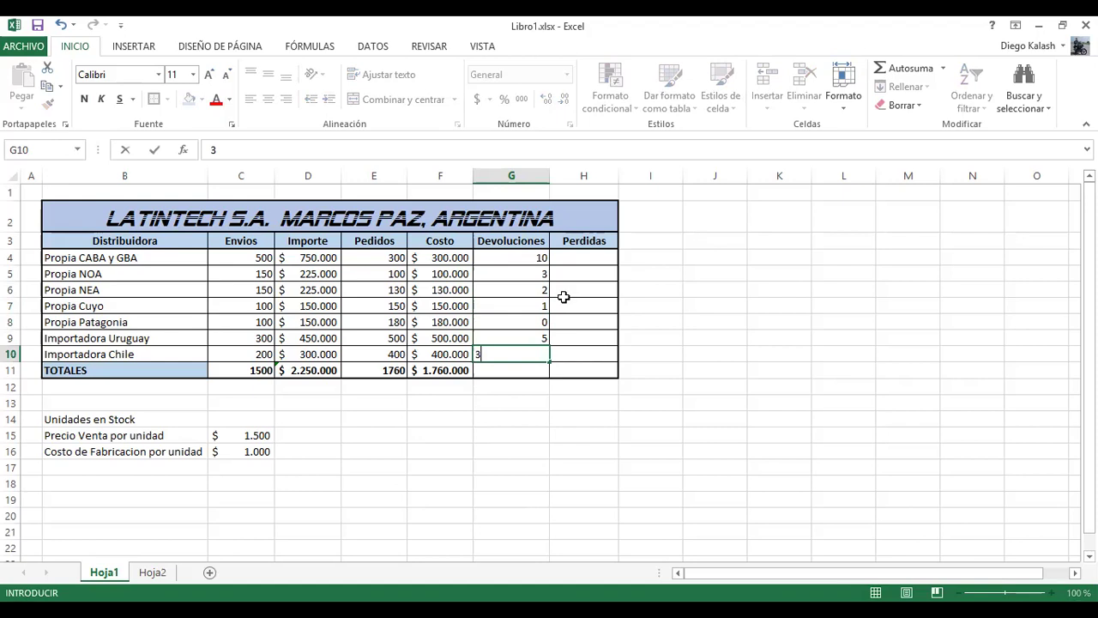
{"action": "key", "text": "Return"}
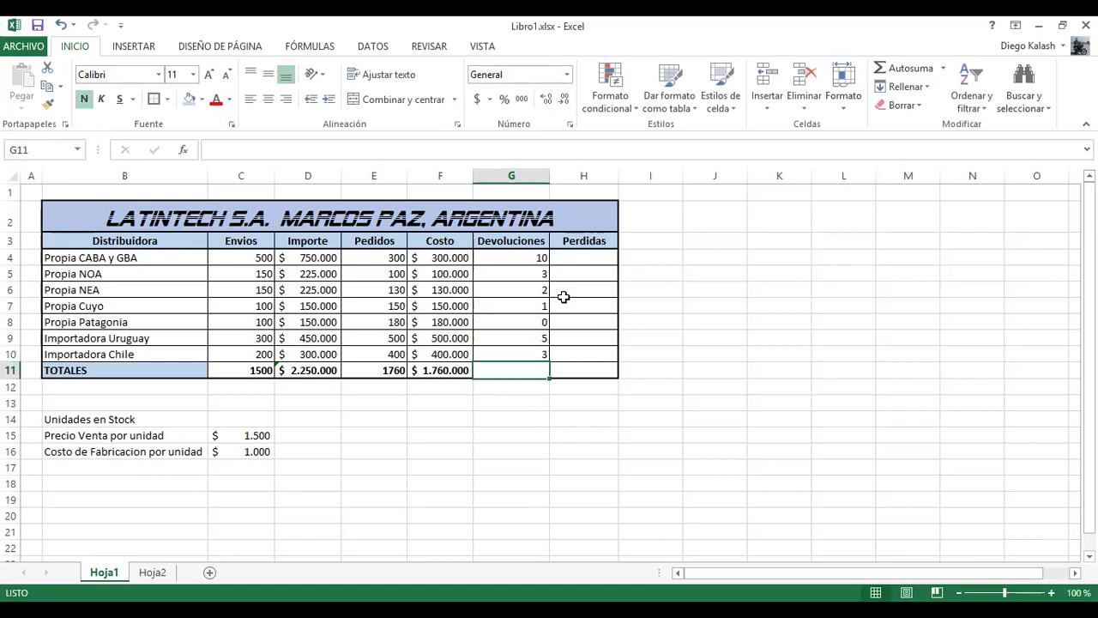
Step: Enter the formula =G4+G5+G6+G7+G8+G9+G10 in G11 to total the Devoluciones column
{"action": "type", "text": "="}
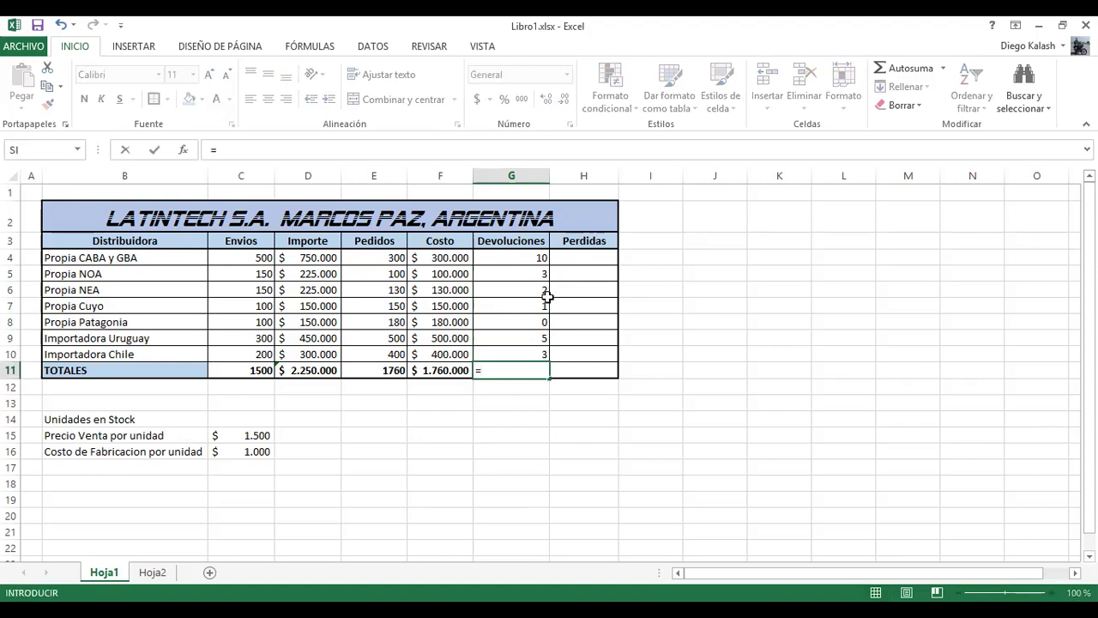
{"action": "left_click", "coordinate": [511, 261]}
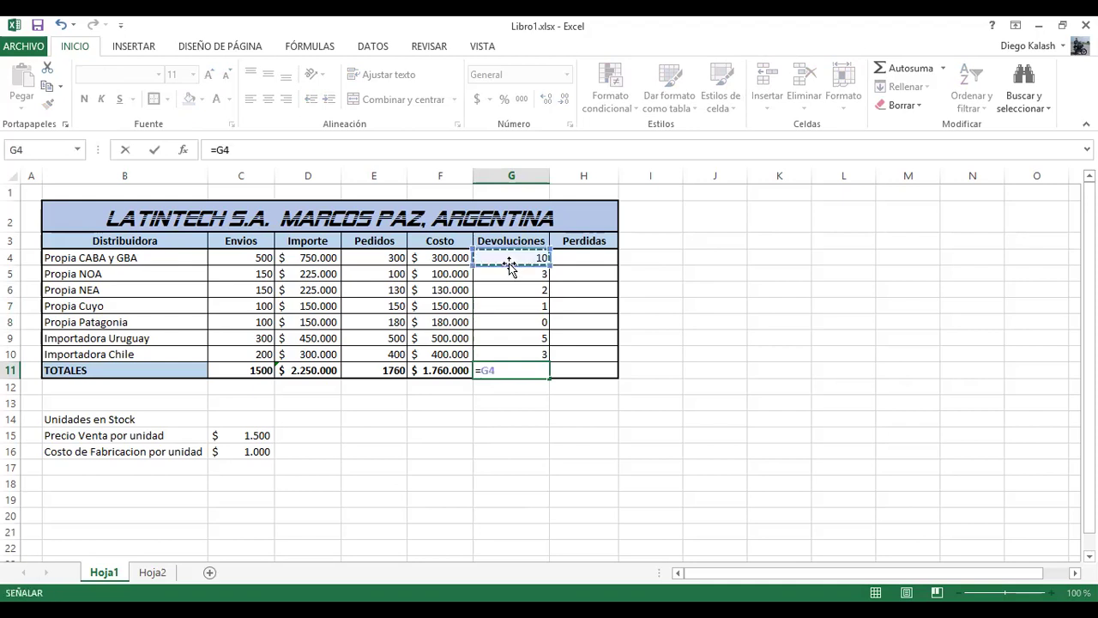
{"action": "type", "text": "+"}
{"action": "left_click", "coordinate": [509, 274]}
{"action": "type", "text": "+"}
{"action": "left_click", "coordinate": [510, 290]}
{"action": "type", "text": "+"}
{"action": "left_click", "coordinate": [513, 311]}
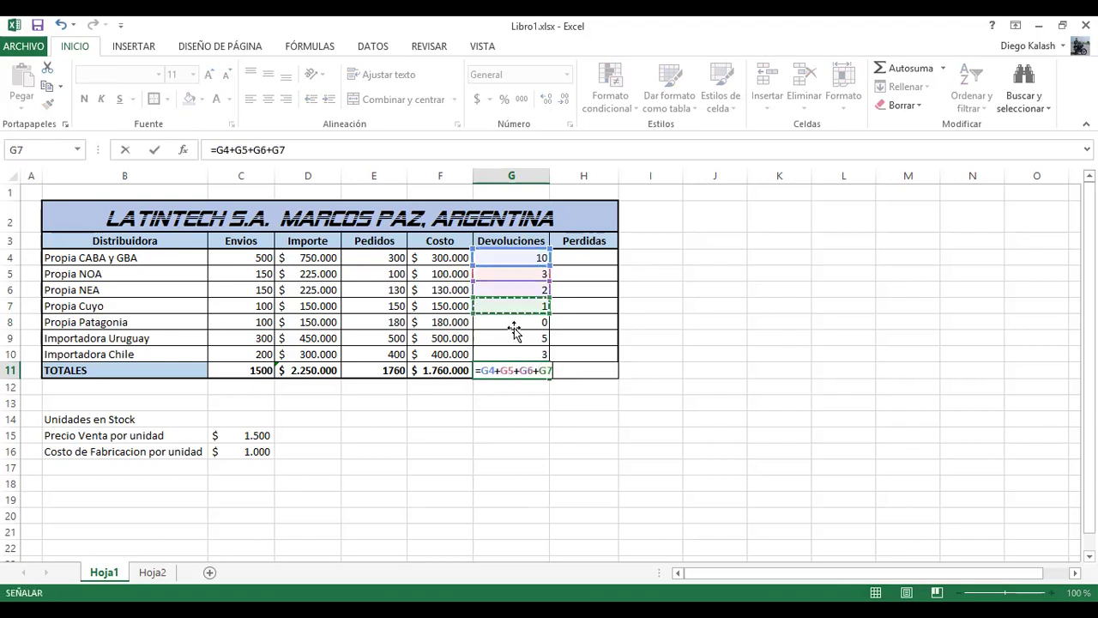
{"action": "type", "text": "+"}
{"action": "left_click", "coordinate": [513, 323]}
{"action": "type", "text": "+"}
{"action": "left_click", "coordinate": [517, 339]}
{"action": "type", "text": "+"}
{"action": "left_click", "coordinate": [518, 351]}
{"action": "key", "text": "Return"}
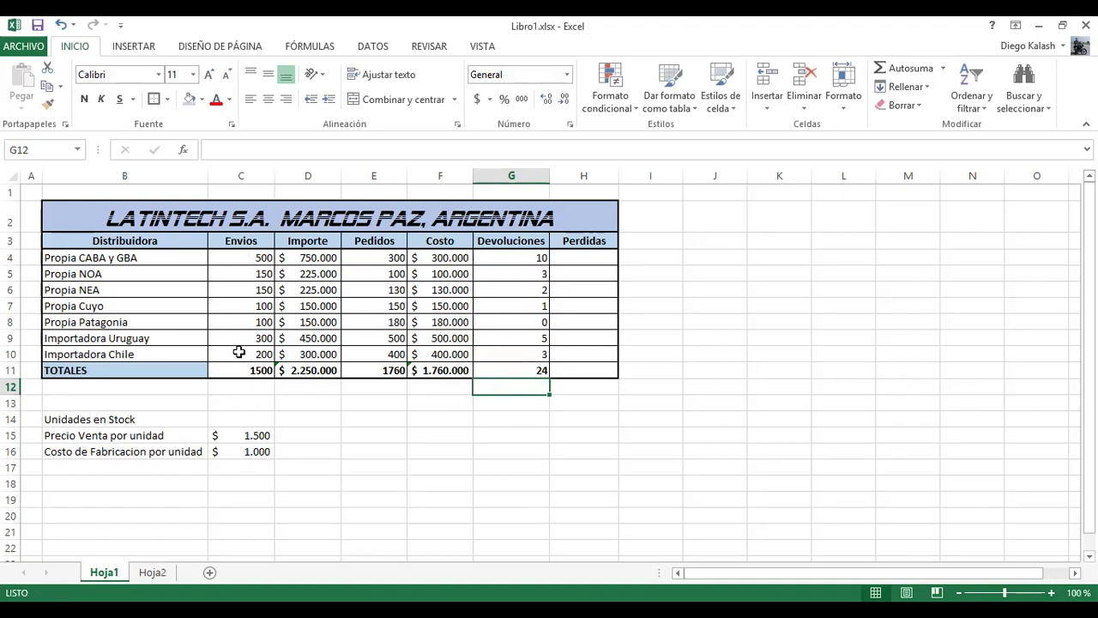
Step: Center the values of the Envios, Pedidos and Devoluciones columns in C4:C11, E4:E11 and G4:G11
{"action": "left_click_drag", "start_coordinate": [240, 257], "coordinate": [238, 364]}
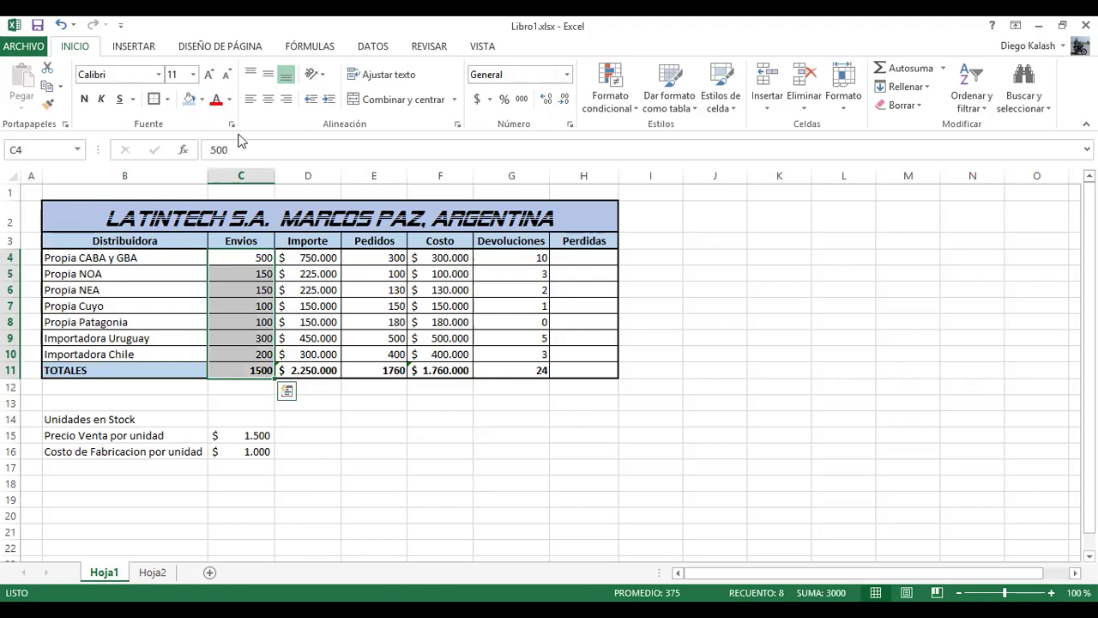
{"action": "left_click", "coordinate": [269, 100]}
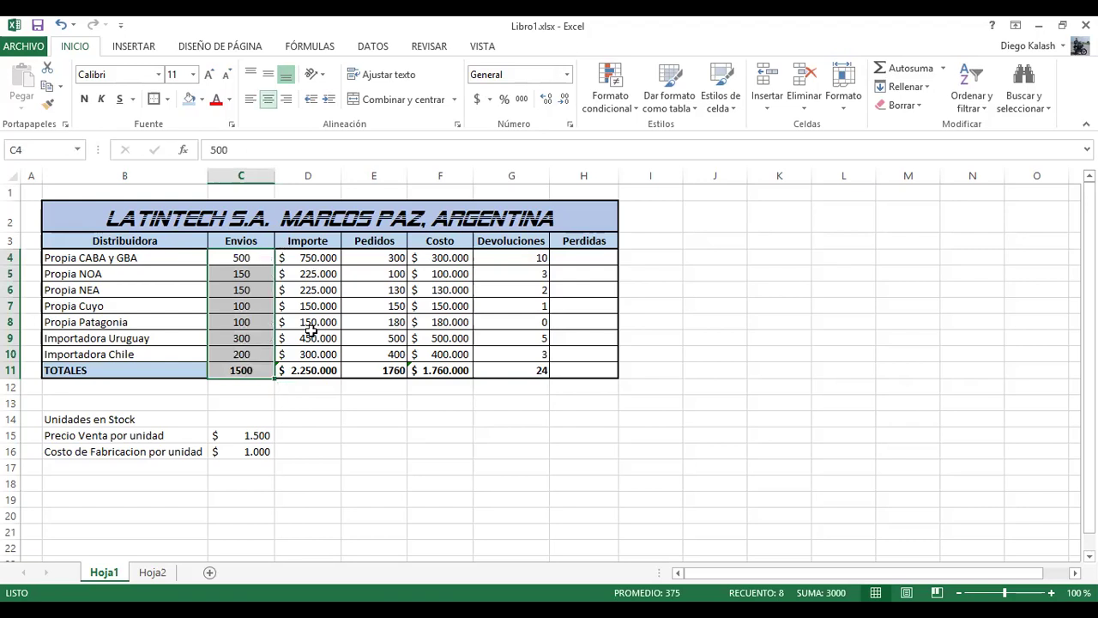
{"action": "left_click_drag", "start_coordinate": [385, 257], "coordinate": [372, 351]}
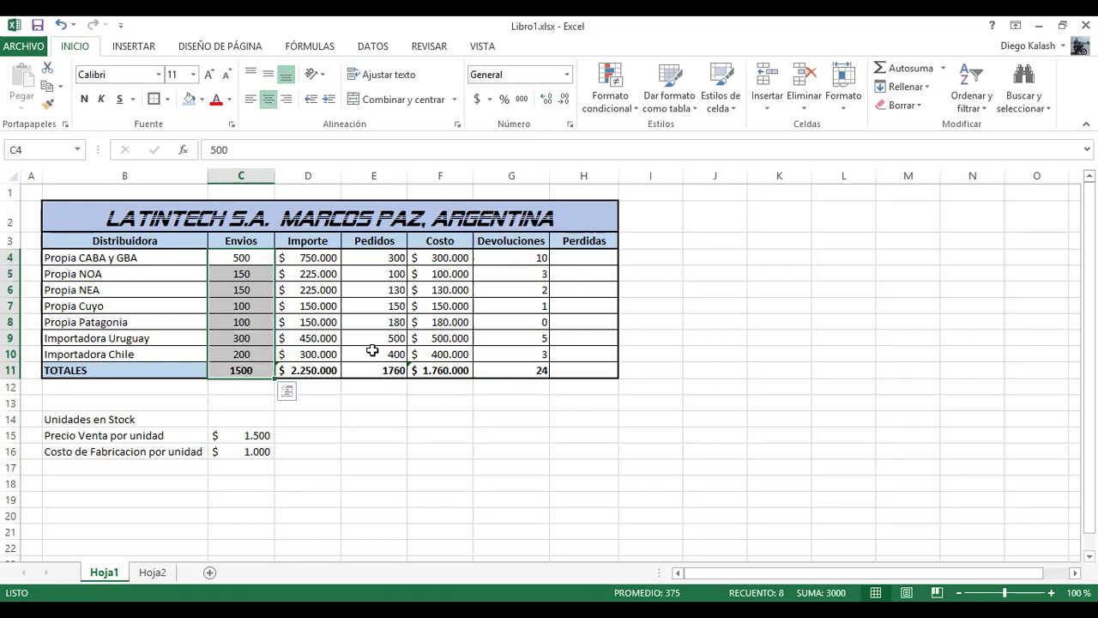
{"action": "key", "text": "shift+Down"}
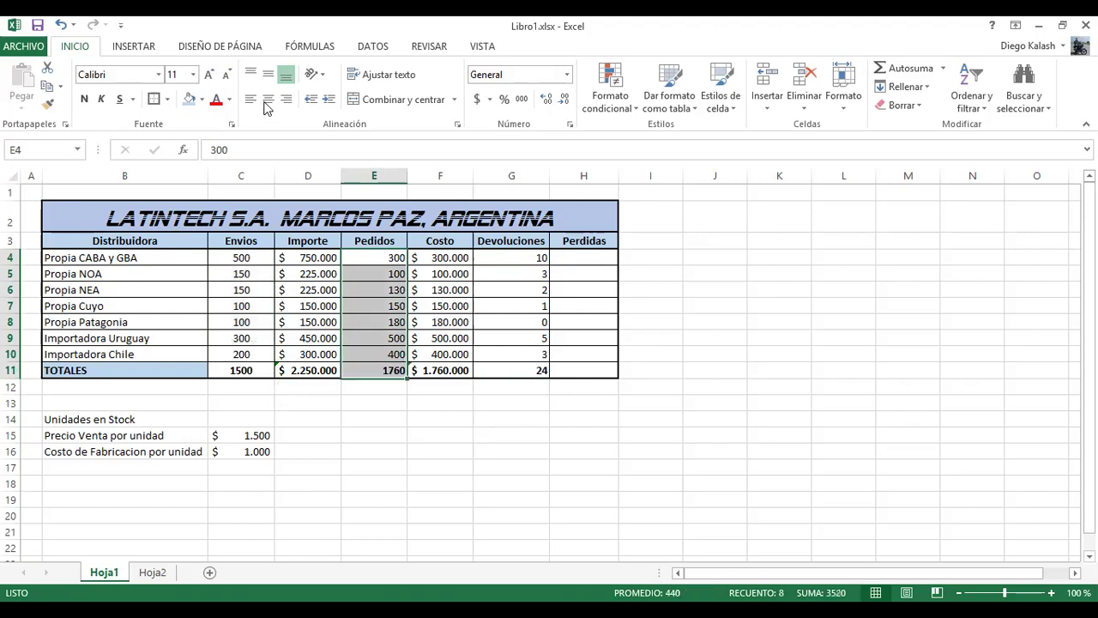
{"action": "left_click_drag", "start_coordinate": [527, 257], "coordinate": [520, 367]}
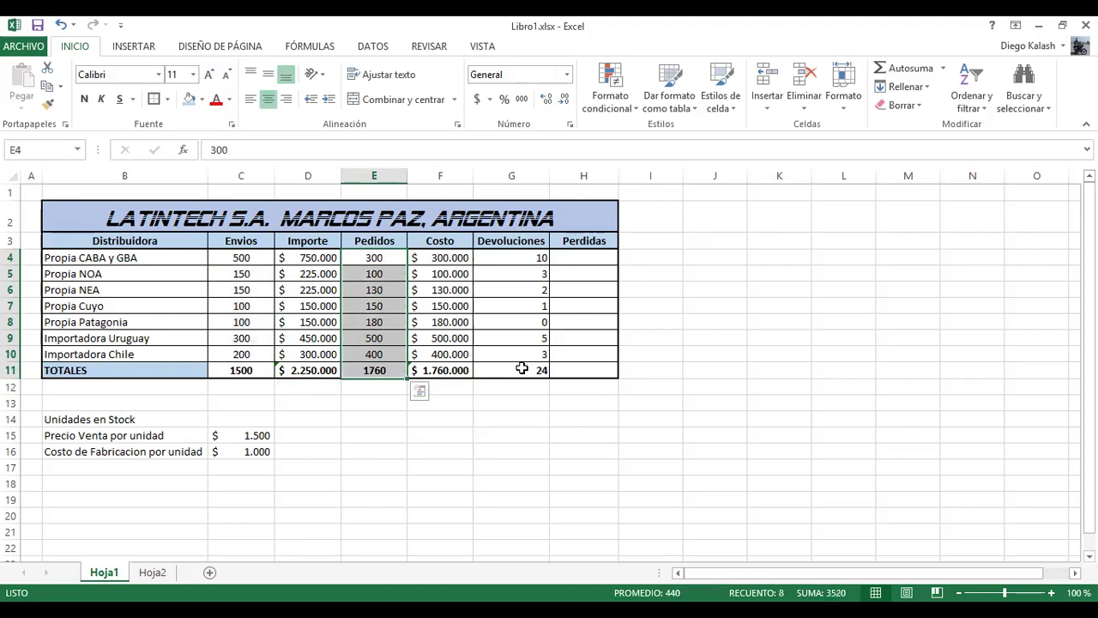
{"action": "left_click", "coordinate": [270, 101]}
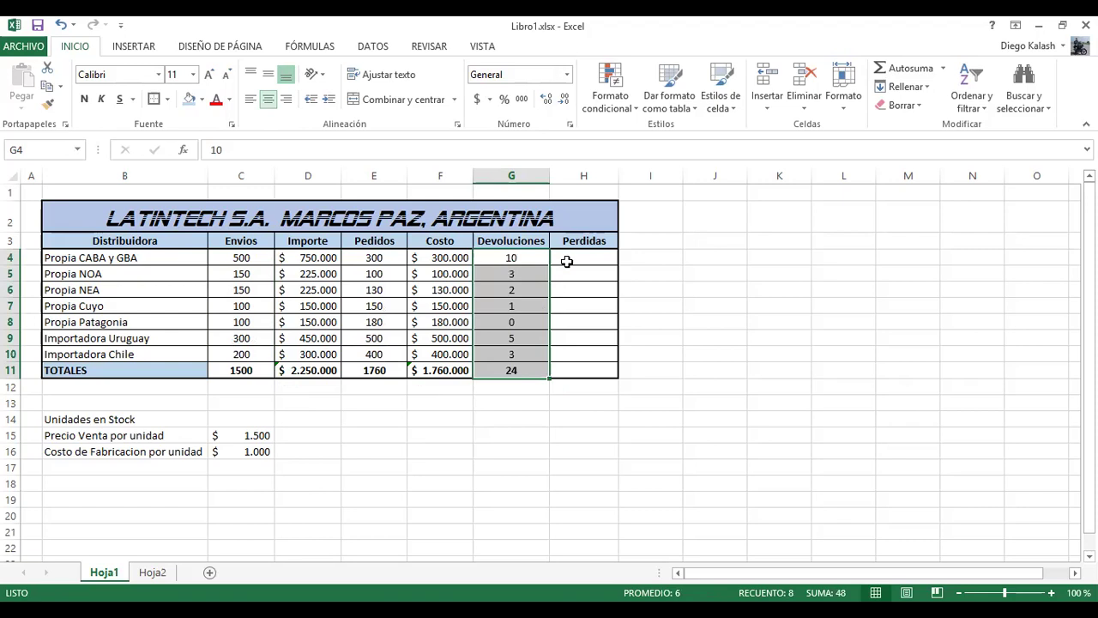
Step: Enter the formula =G4*C16 in H4 to calculate the Perdidas of Propia CABA y GBA
{"action": "left_click", "coordinate": [571, 261]}
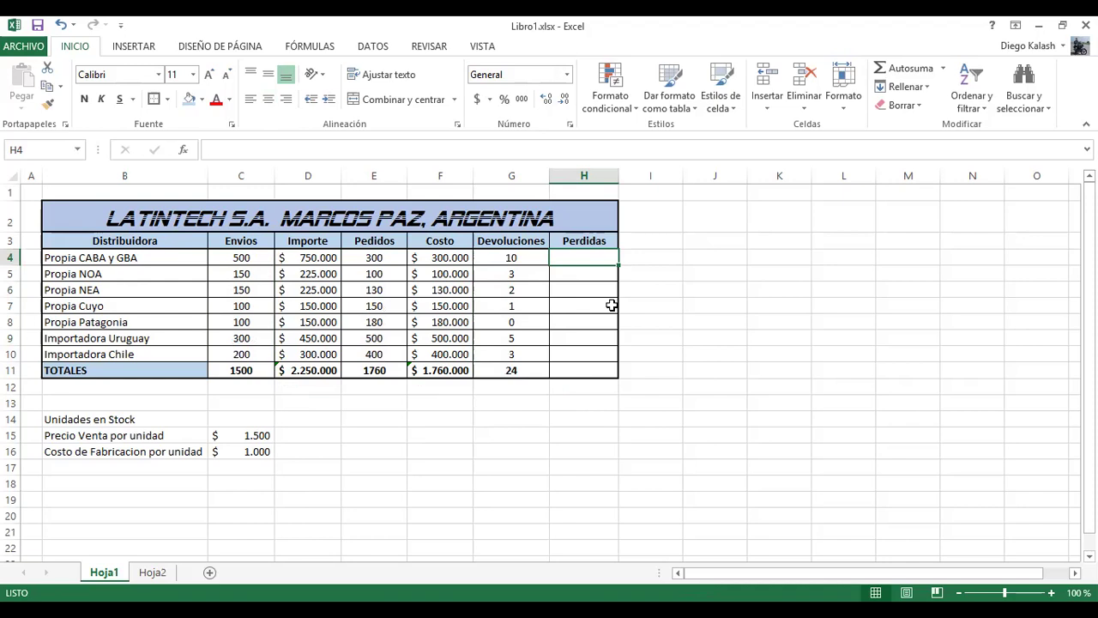
{"action": "type", "text": "="}
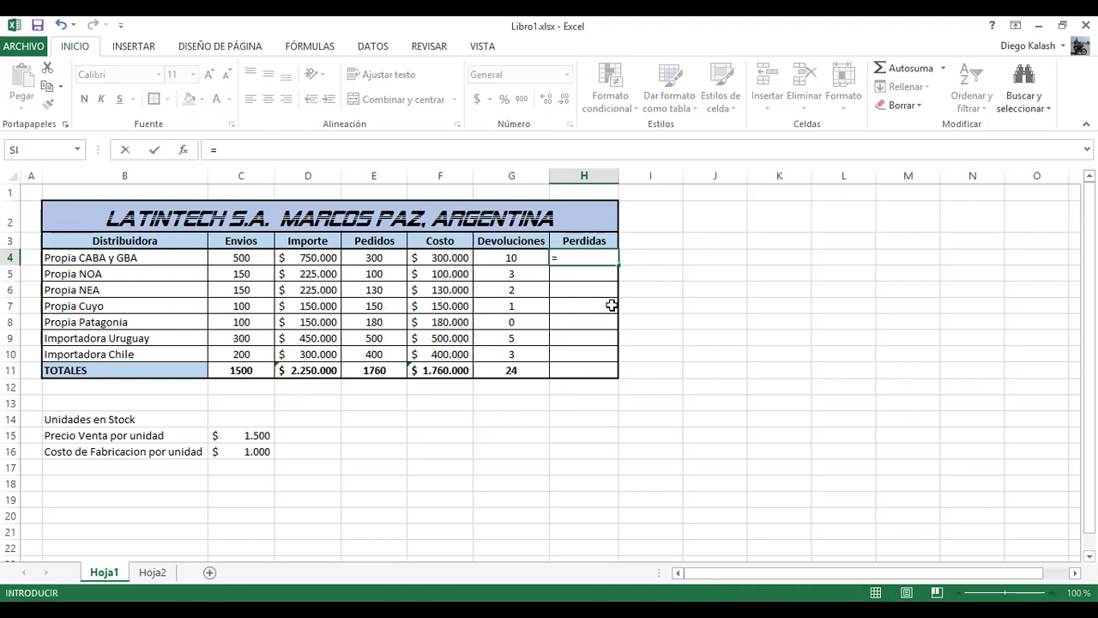
{"action": "left_click", "coordinate": [527, 264]}
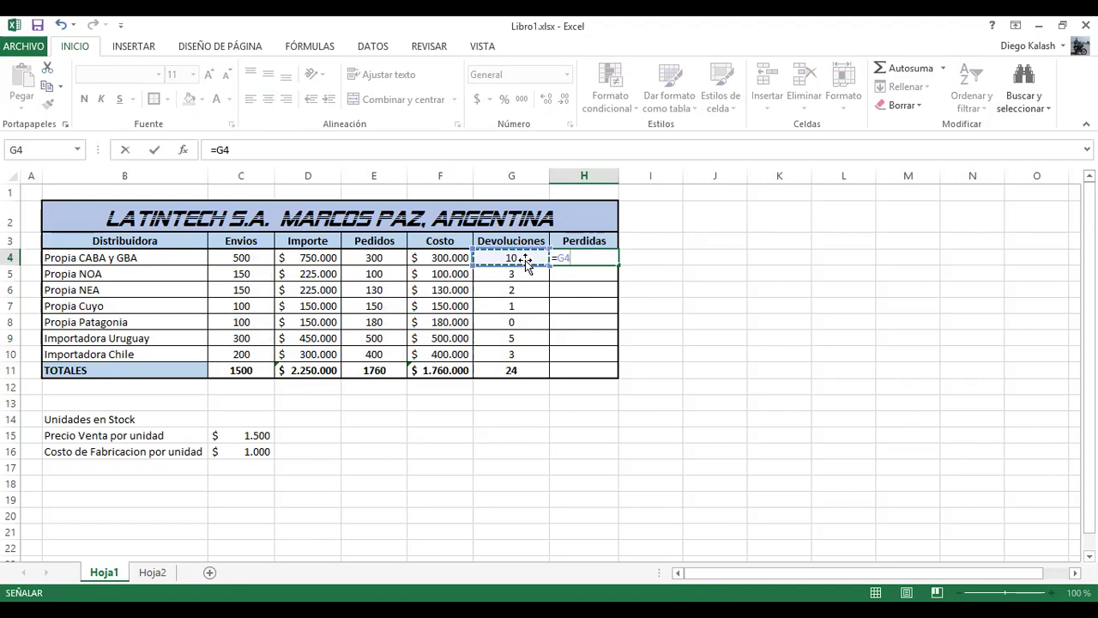
{"action": "type", "text": "*"}
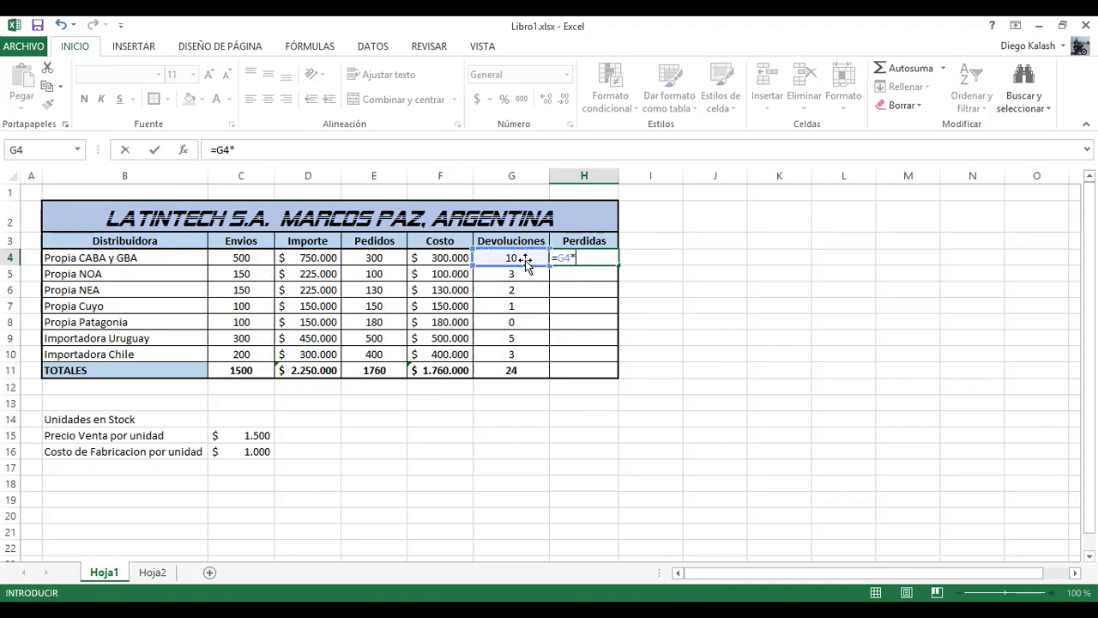
{"action": "left_click", "coordinate": [257, 455]}
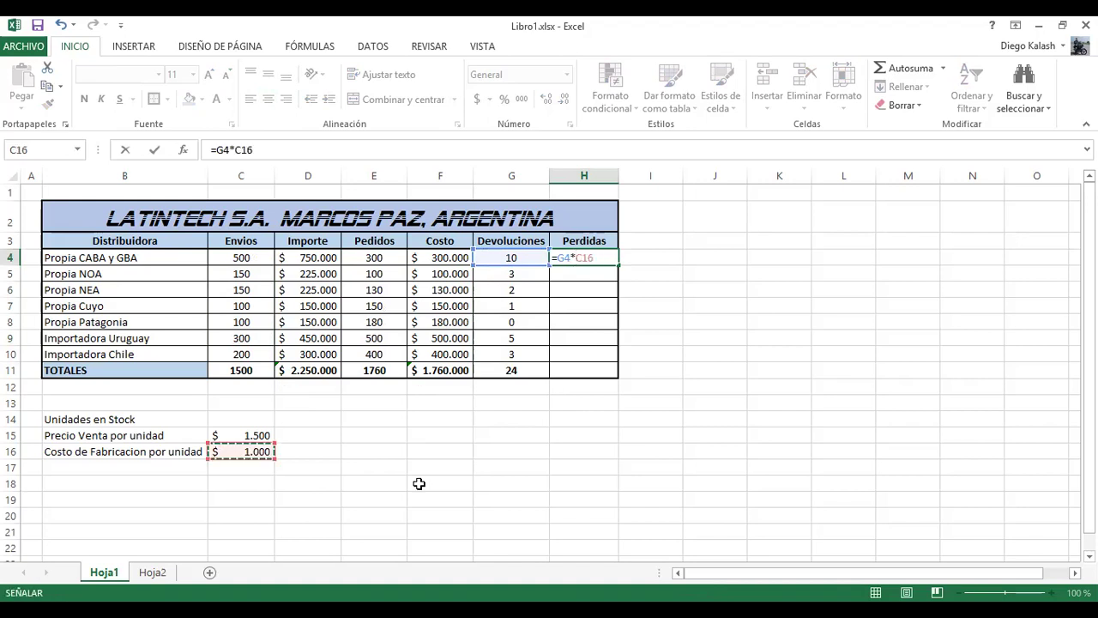
{"action": "key", "text": "Return"}
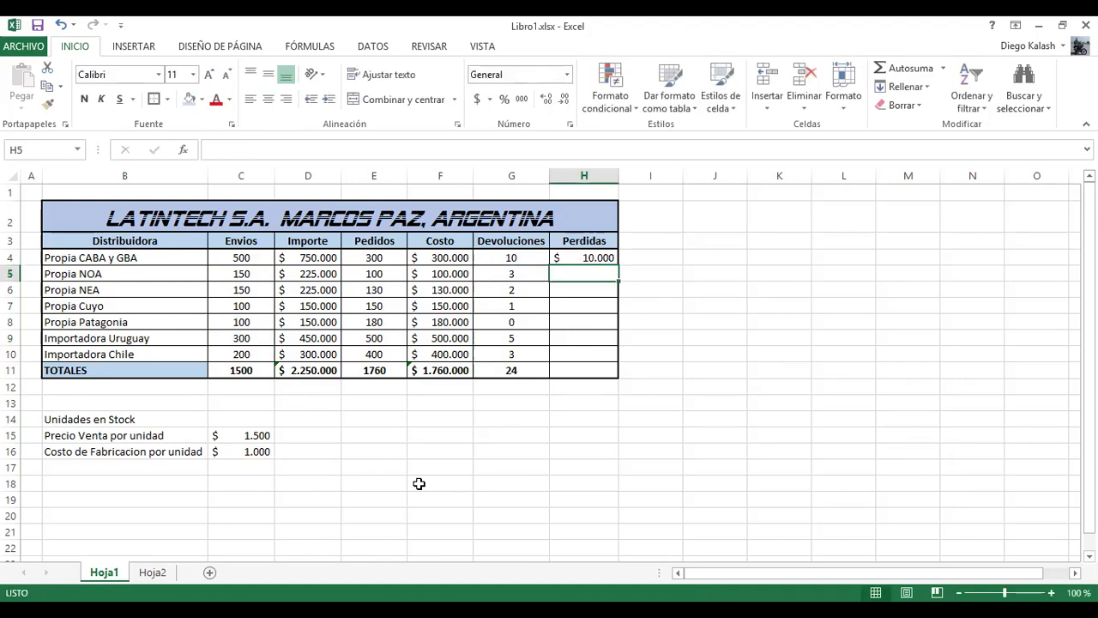
Step: Enter the formula =G5*C16 in H5 to calculate the Perdidas of Propia NOA
{"action": "type", "text": "="}
{"action": "left_click", "coordinate": [508, 273]}
{"action": "type", "text": "**"}
{"action": "key", "text": "BackSpace"}
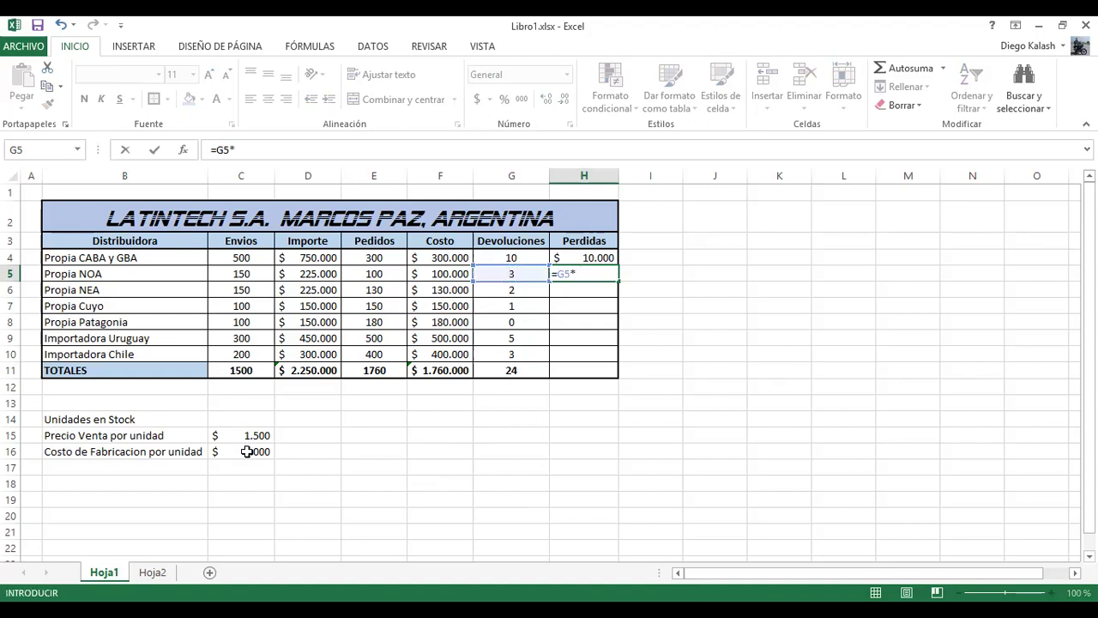
{"action": "left_click", "coordinate": [248, 451]}
{"action": "key", "text": "Return"}
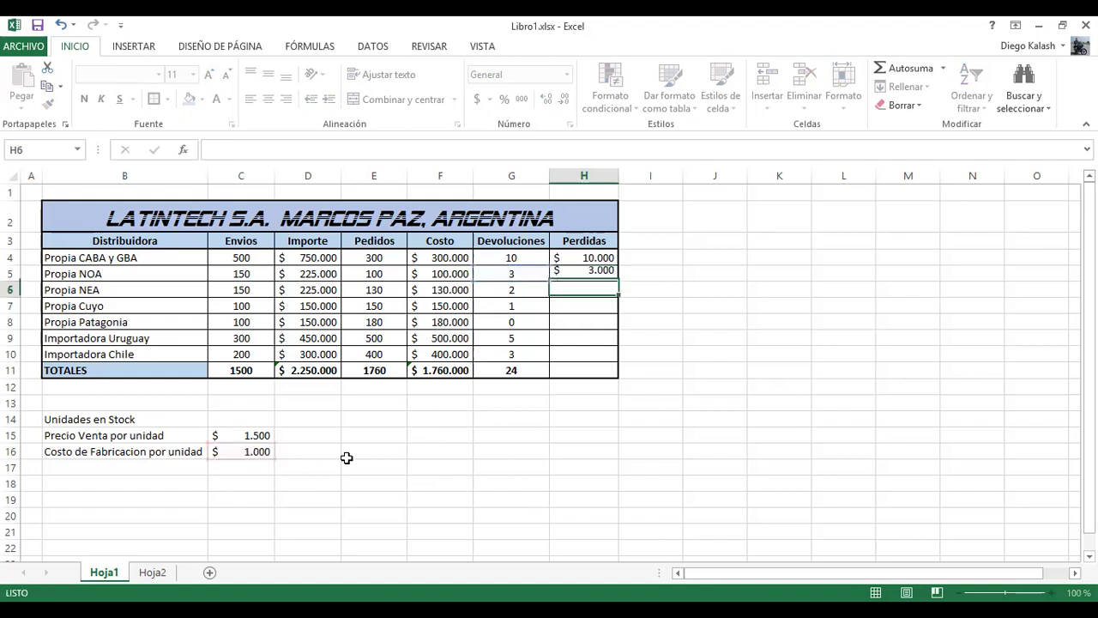
Step: Enter the formula =G6*C16 in H6 to calculate the Perdidas of Propia NEA
{"action": "type", "text": "="}
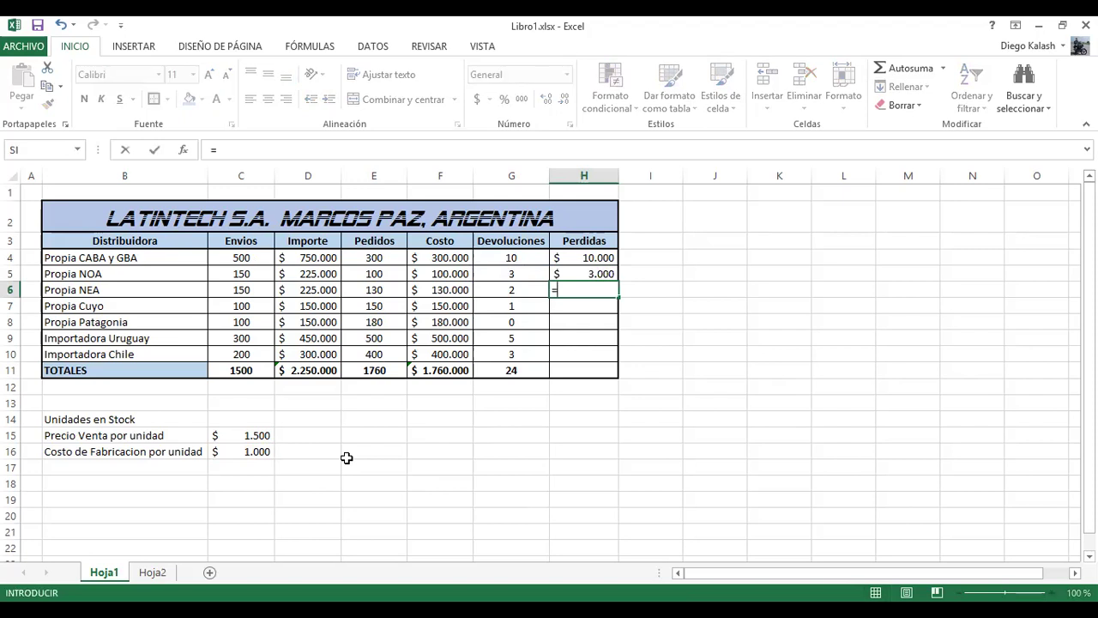
{"action": "left_click", "coordinate": [521, 290]}
{"action": "type", "text": "*"}
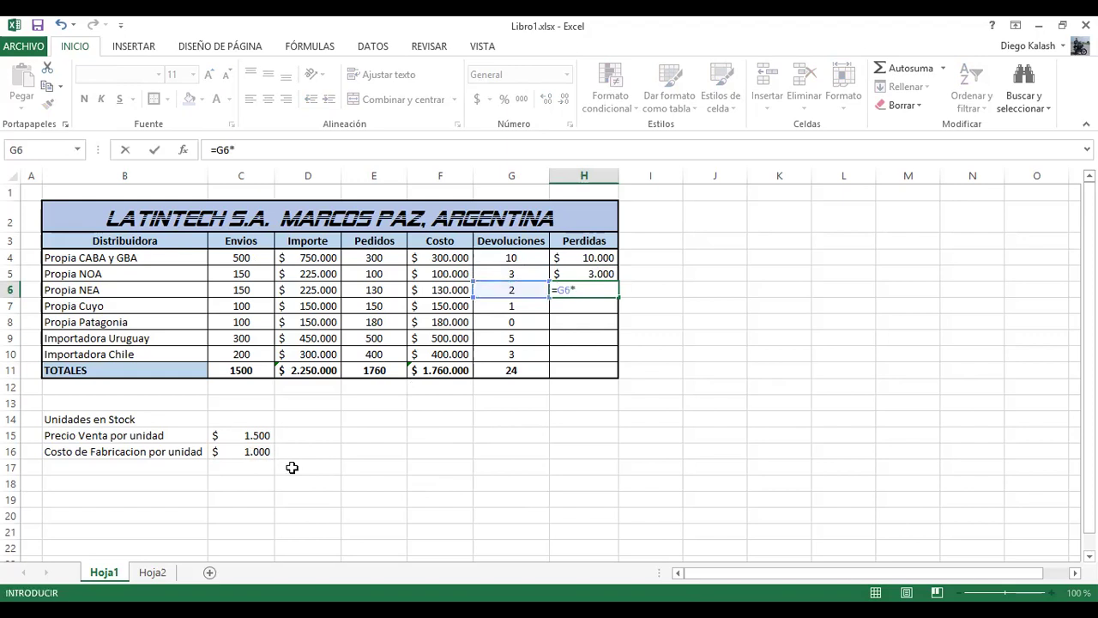
{"action": "left_click", "coordinate": [266, 453]}
{"action": "key", "text": "Return"}
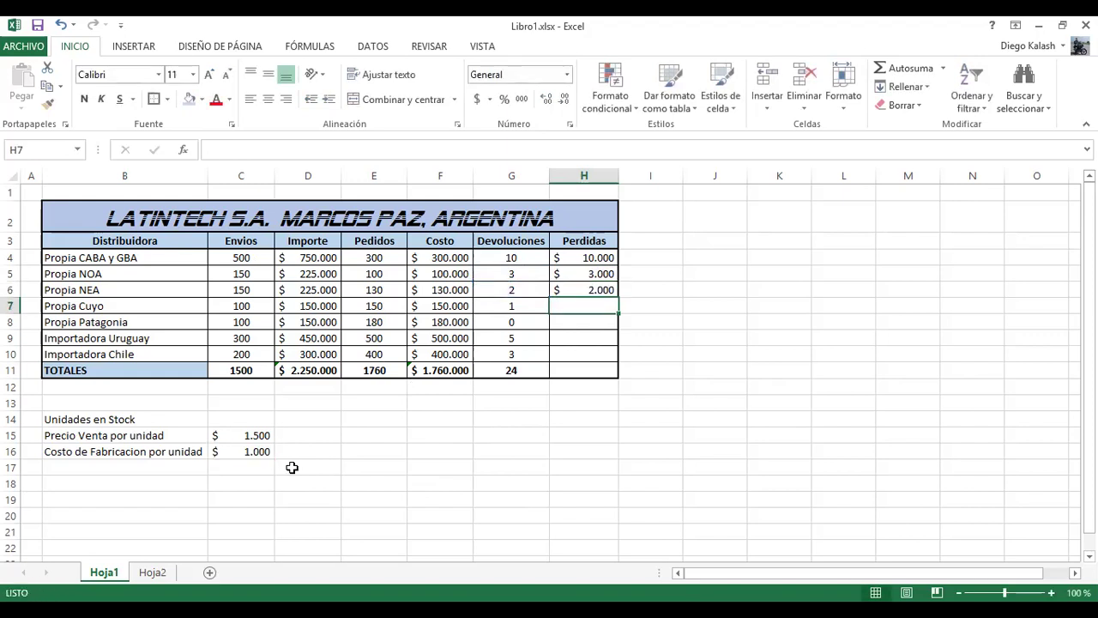
Step: Enter the formula =G7*C16 in H7 to calculate the Perdidas of Propia Cuyo
{"action": "type", "text": "="}
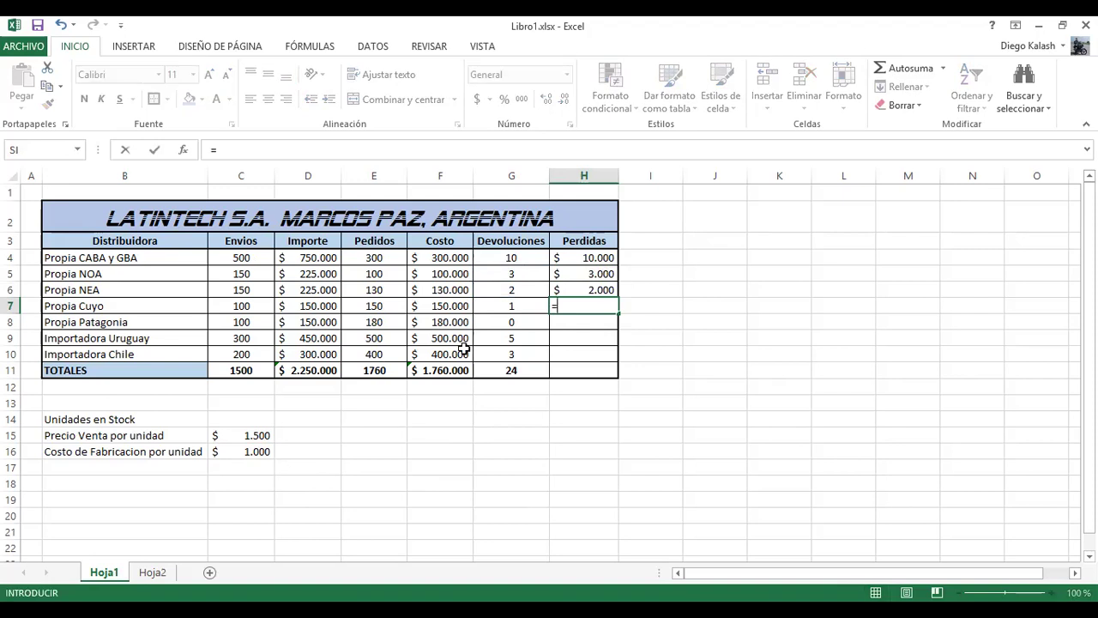
{"action": "left_click", "coordinate": [506, 303]}
{"action": "type", "text": "*"}
{"action": "left_click", "coordinate": [264, 449]}
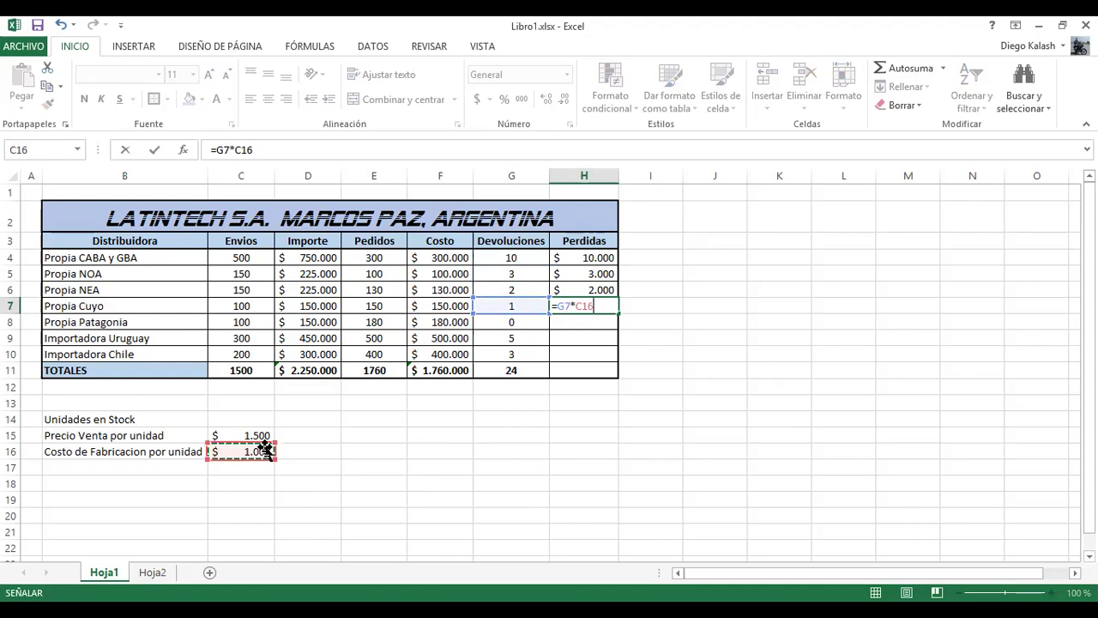
{"action": "key", "text": "Return"}
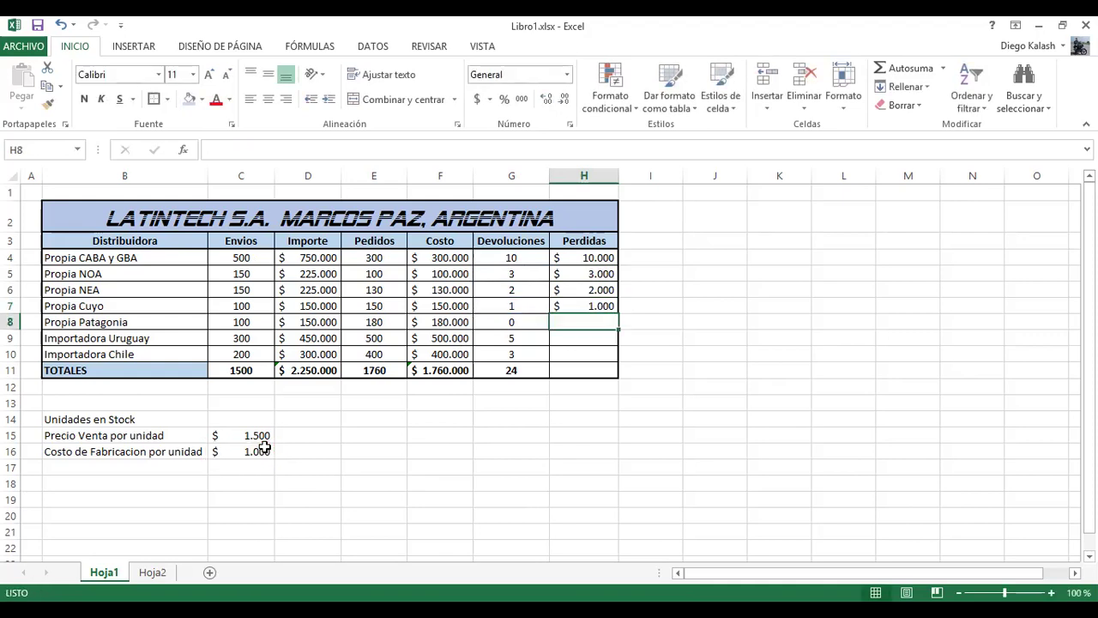
Step: Enter the formula =G8*C16 in H8 to calculate the Perdidas of Propia Patagonia
{"action": "type", "text": "="}
{"action": "left_click", "coordinate": [507, 321]}
{"action": "type", "text": "*"}
{"action": "left_click", "coordinate": [263, 457]}
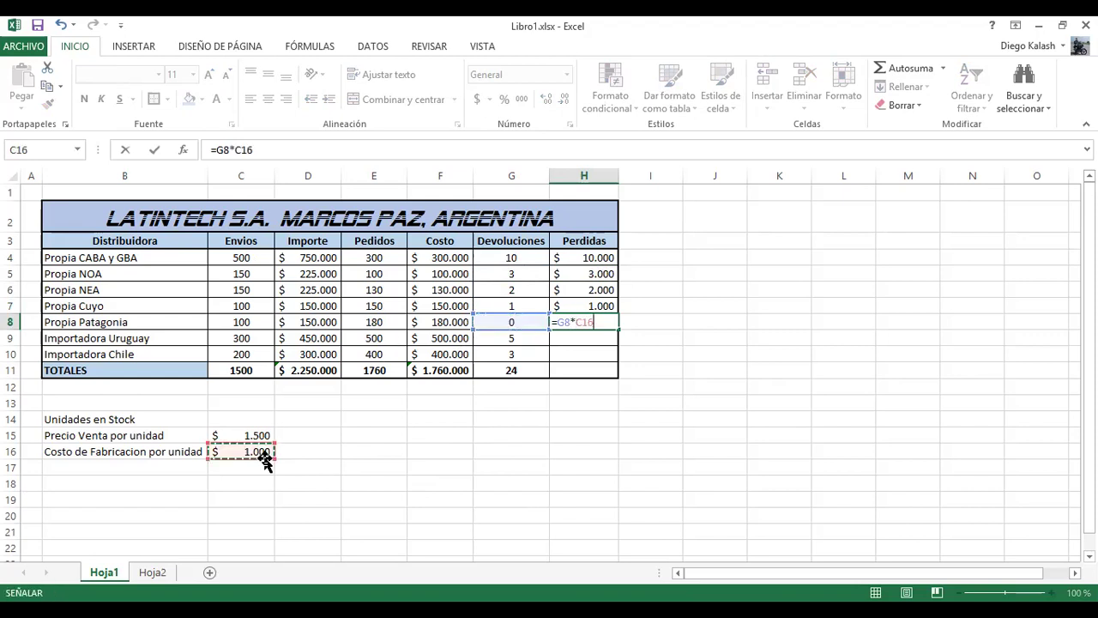
{"action": "key", "text": "Return"}
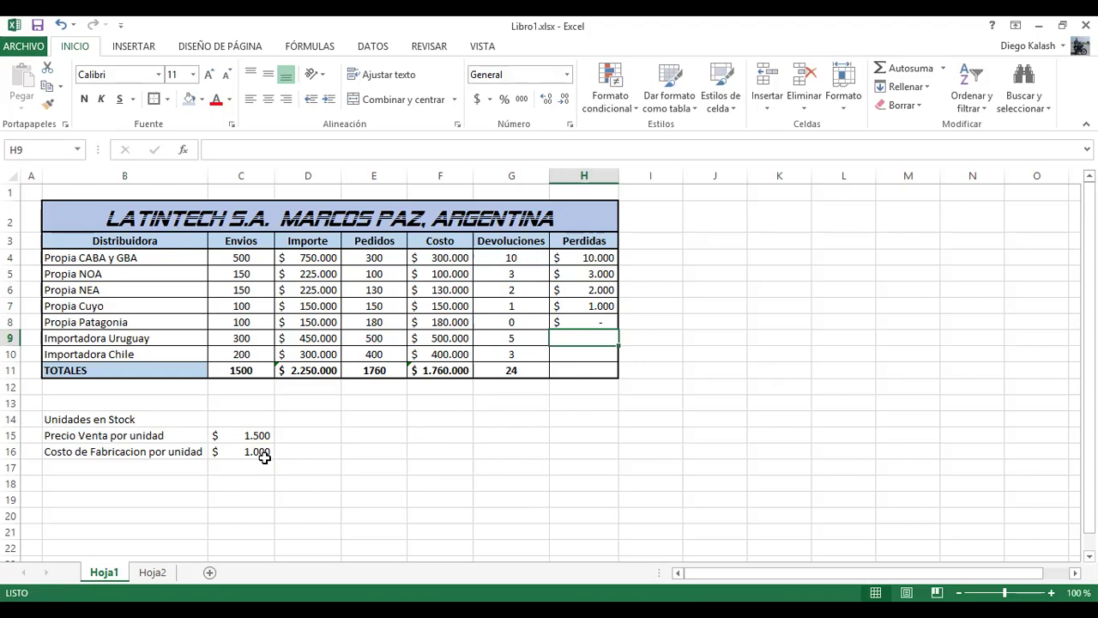
Step: Enter the formula =G9*C16 in H9 to calculate the Perdidas of Importadora Uruguay
{"action": "type", "text": "="}
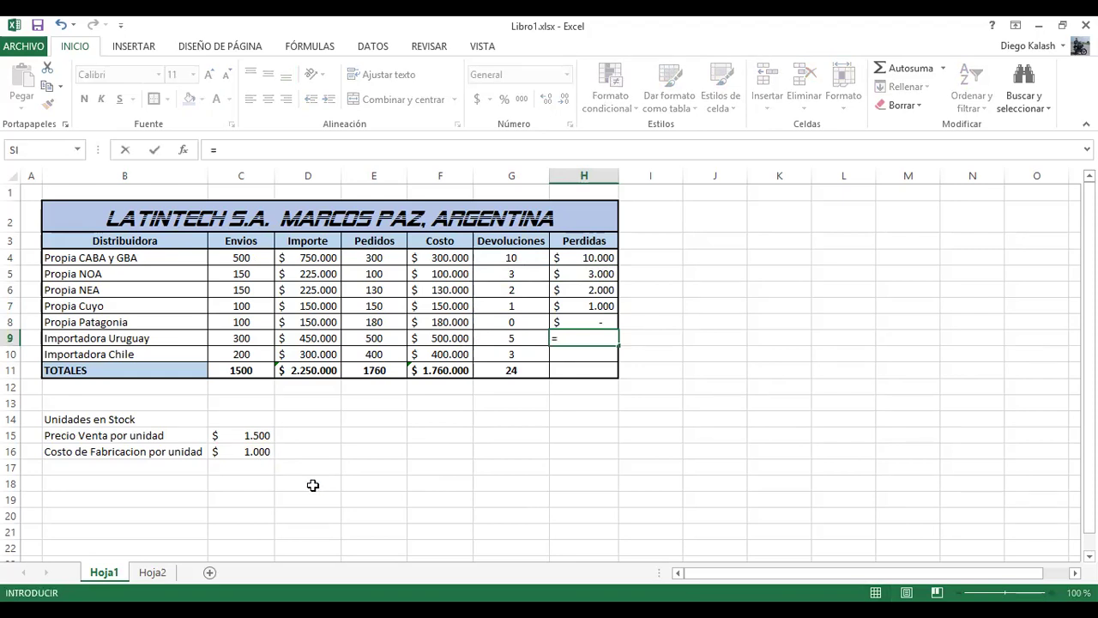
{"action": "left_click", "coordinate": [525, 339]}
{"action": "type", "text": "*"}
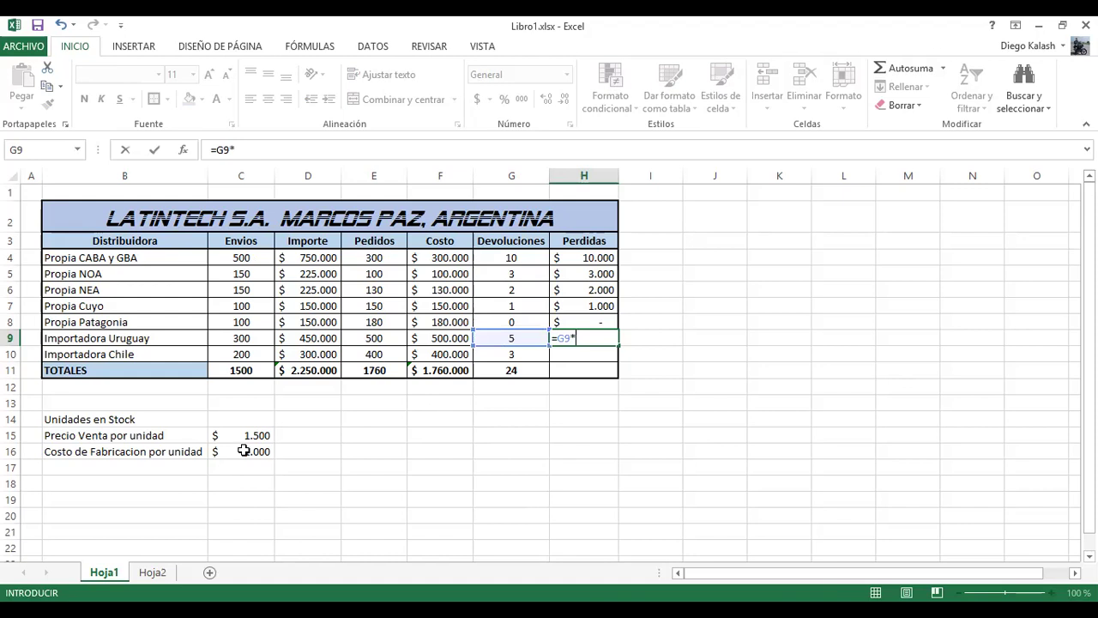
{"action": "left_click", "coordinate": [243, 450]}
{"action": "key", "text": "Return"}
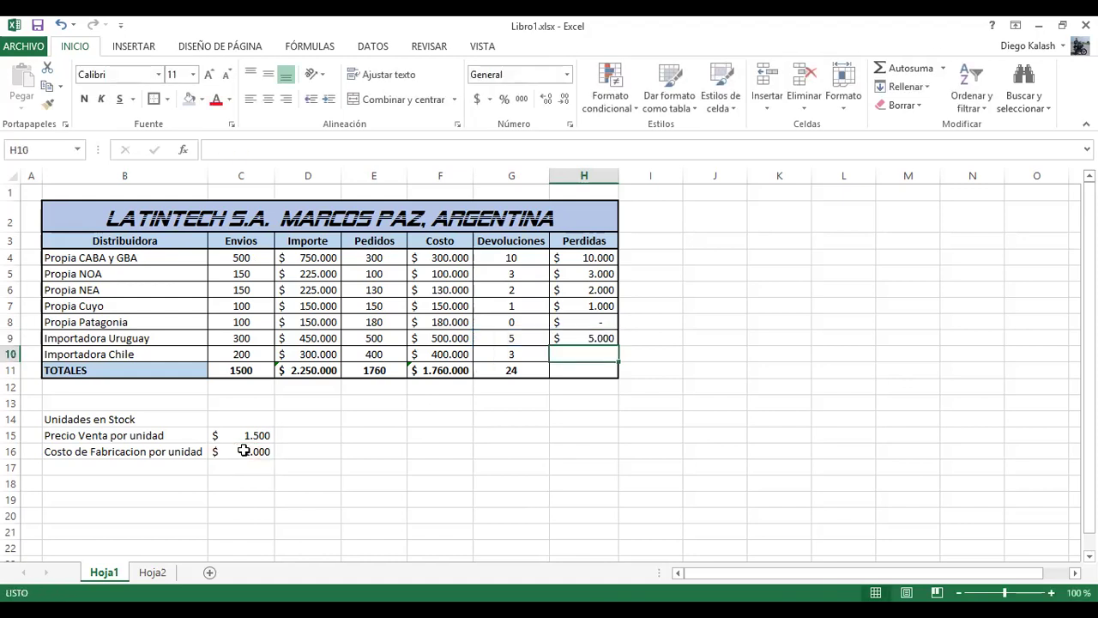
Step: Enter the formula =G10*C16 in H10 to calculate the Perdidas of Importadora Chile
{"action": "type", "text": "="}
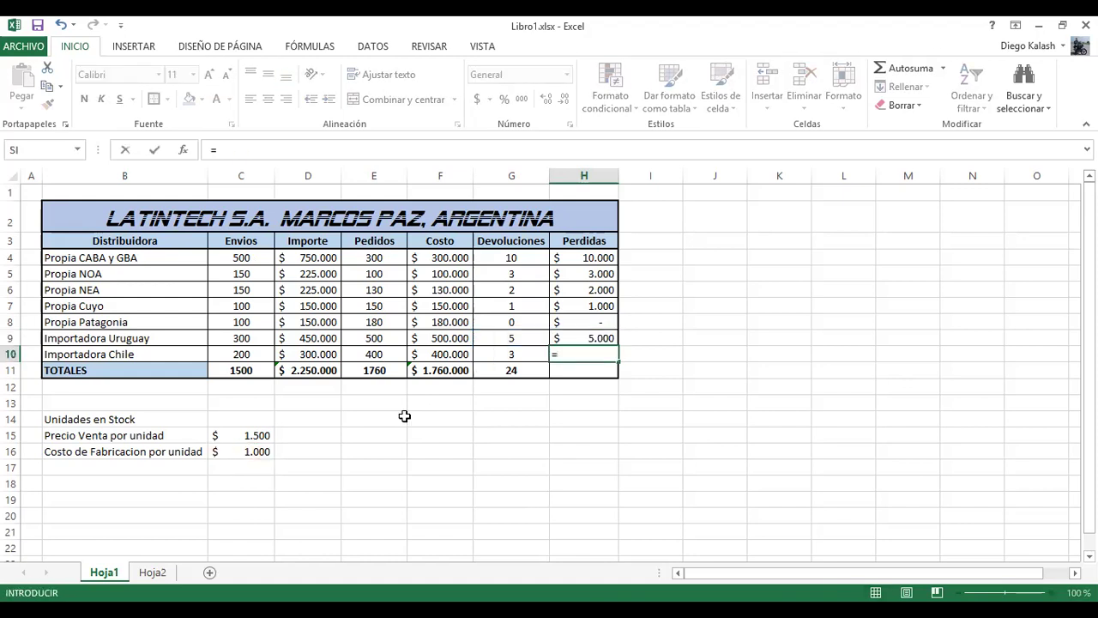
{"action": "left_click", "coordinate": [522, 351]}
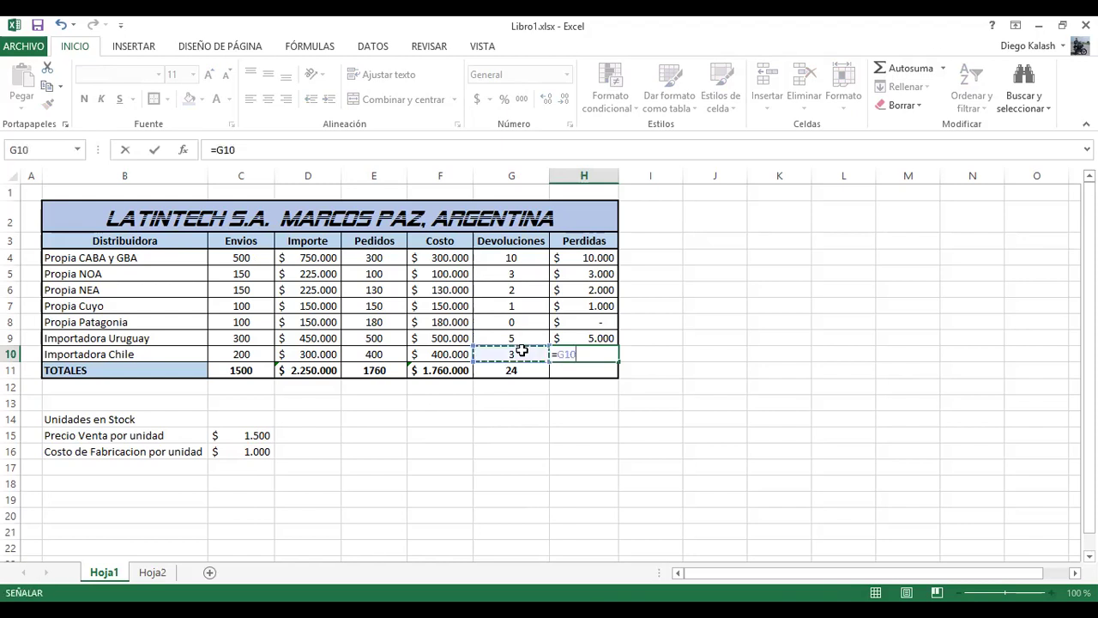
{"action": "type", "text": "*"}
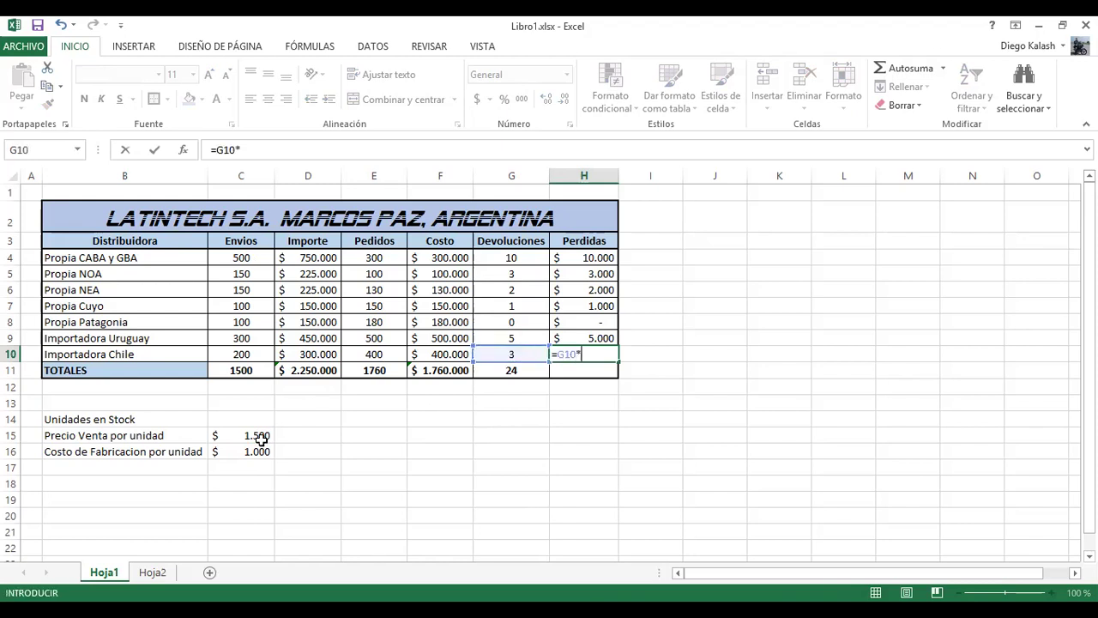
{"action": "key", "text": "Down"}
{"action": "key", "text": "Down"}
{"action": "key", "text": "Down"}
{"action": "key", "text": "Down"}
{"action": "key", "text": "Down"}
{"action": "key", "text": "Down"}
{"action": "key", "text": "Left"}
{"action": "key", "text": "Left"}
{"action": "key", "text": "Left"}
{"action": "key", "text": "Left"}
{"action": "key", "text": "Left"}
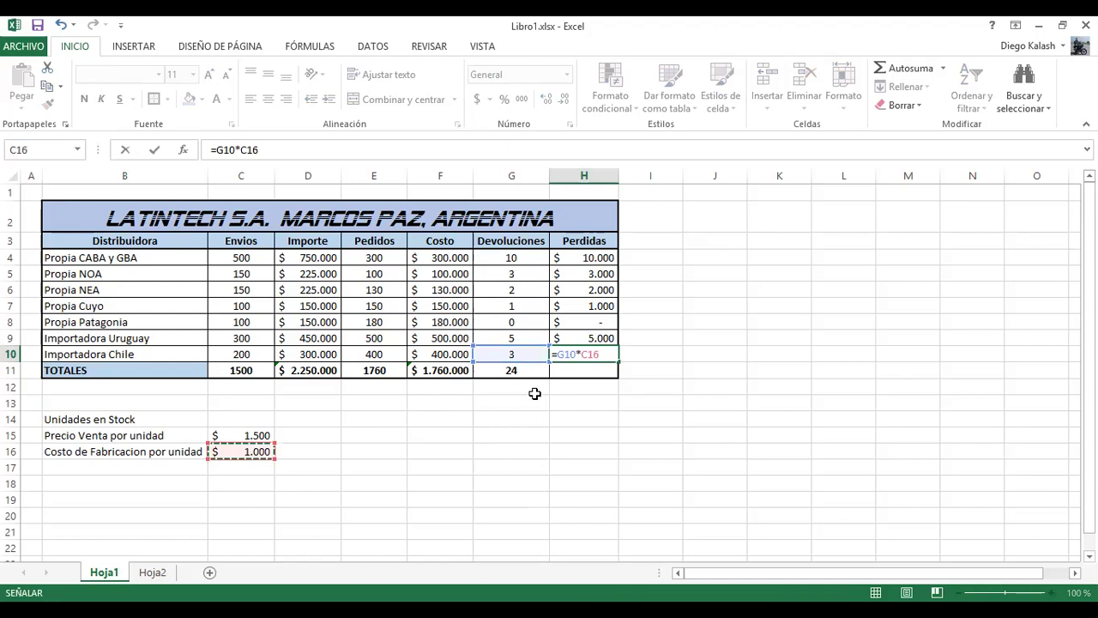
{"action": "key", "text": "Return"}
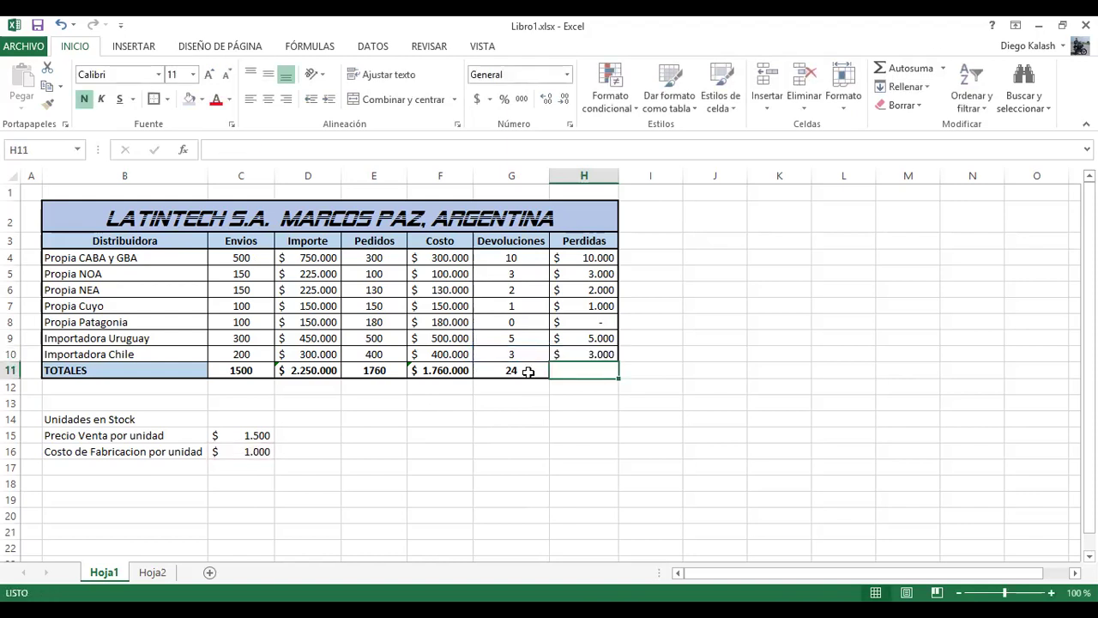
Step: Enter the formula =G11*C16 in H11 to calculate the total Perdidas
{"action": "type", "text": "="}
{"action": "left_click", "coordinate": [526, 371]}
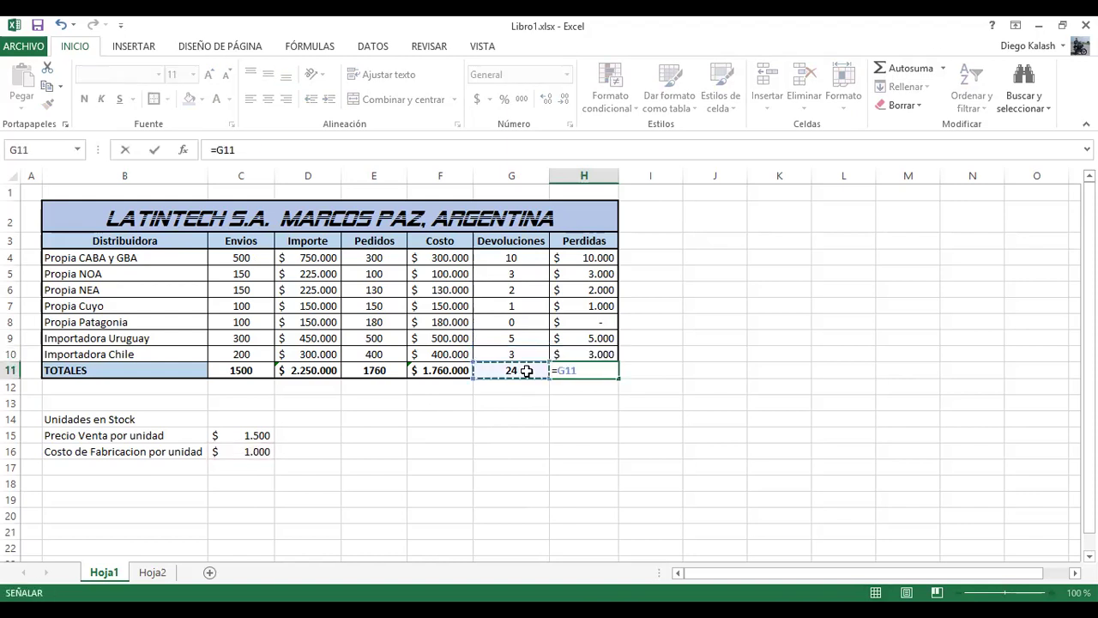
{"action": "type", "text": "*"}
{"action": "left_click", "coordinate": [258, 448]}
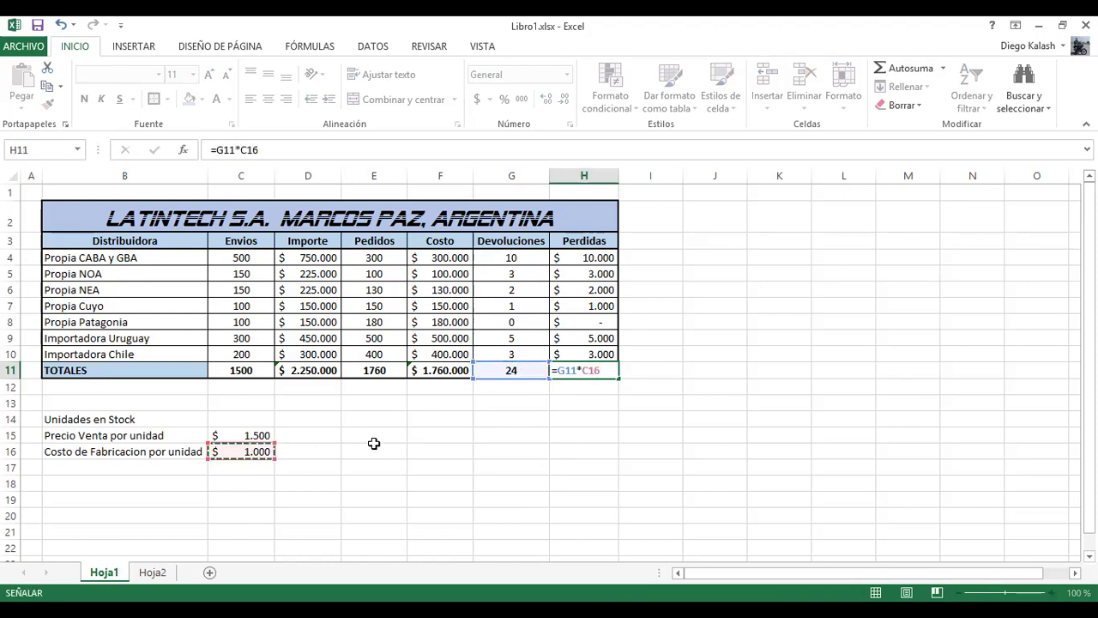
{"action": "key", "text": "Return"}
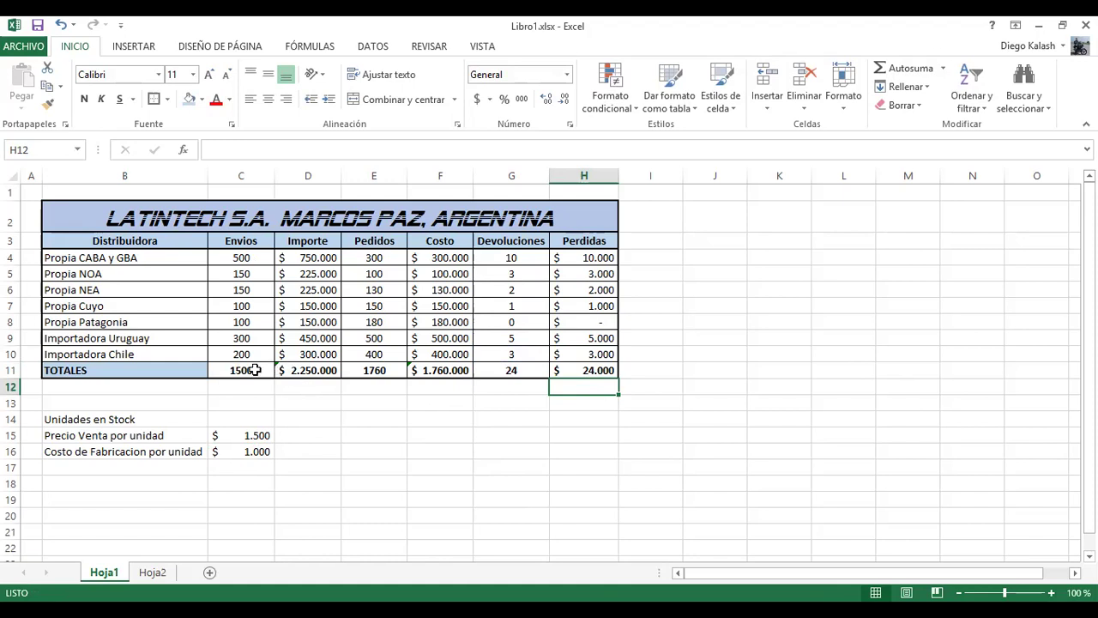
{"action": "key", "text": "Up"}
{"action": "key", "text": "Left"}
{"action": "key", "text": "Left"}
{"action": "key", "text": "Left"}
{"action": "key", "text": "Left"}
{"action": "key", "text": "Left"}
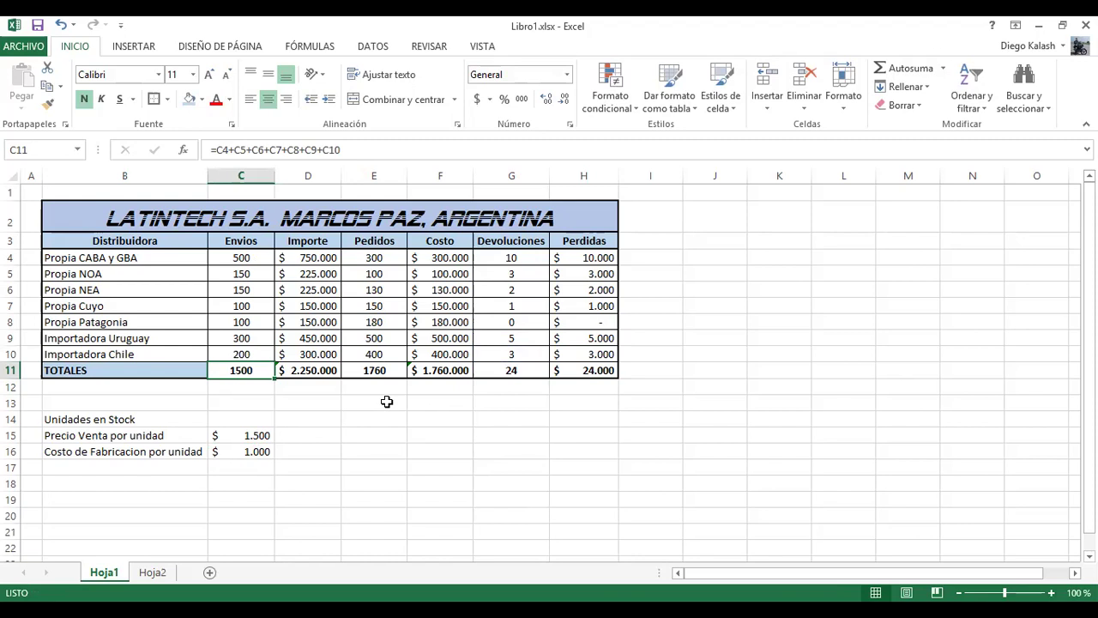
{"action": "left_click", "coordinate": [310, 438]}
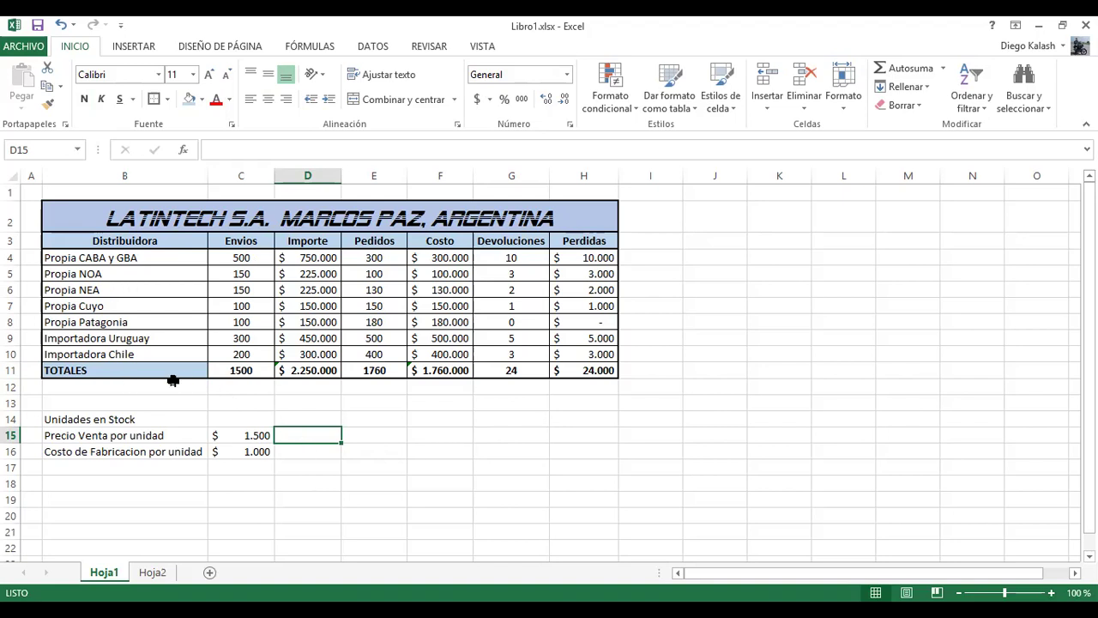
Step: Inspect the Envios values and the Importe formulas of the distributor table, including both totals
{"action": "left_click", "coordinate": [257, 369]}
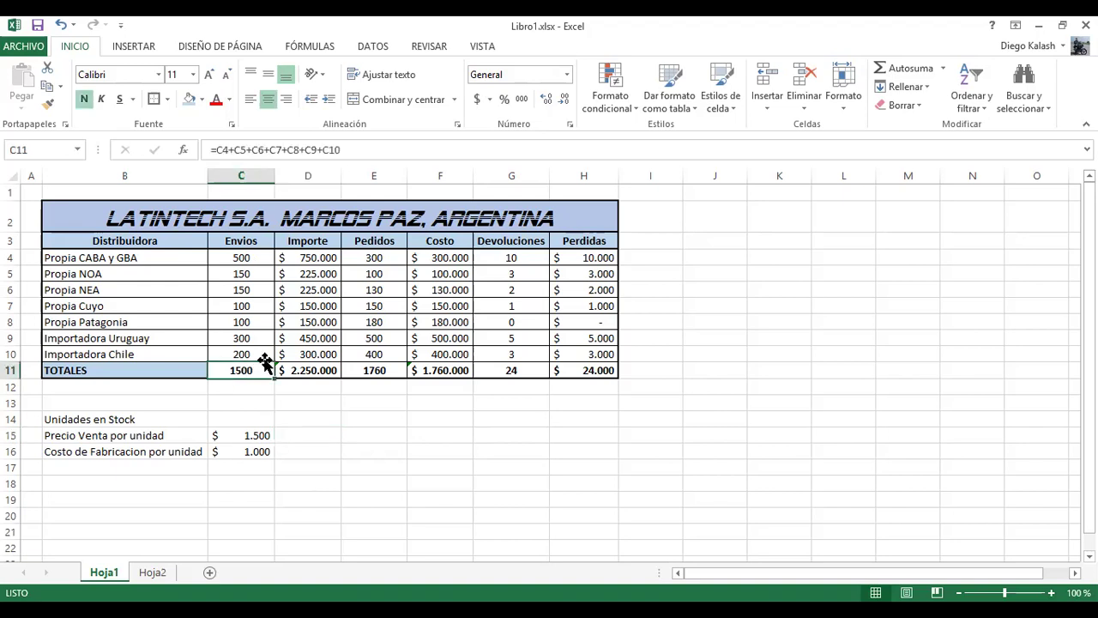
{"action": "left_click", "coordinate": [241, 259]}
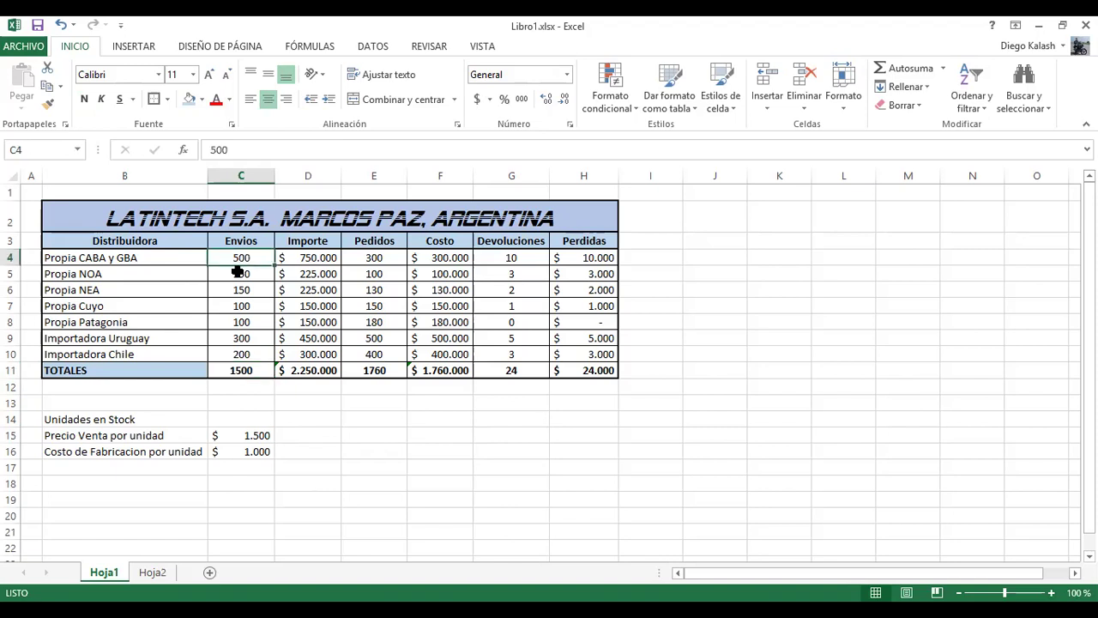
{"action": "left_click", "coordinate": [243, 273]}
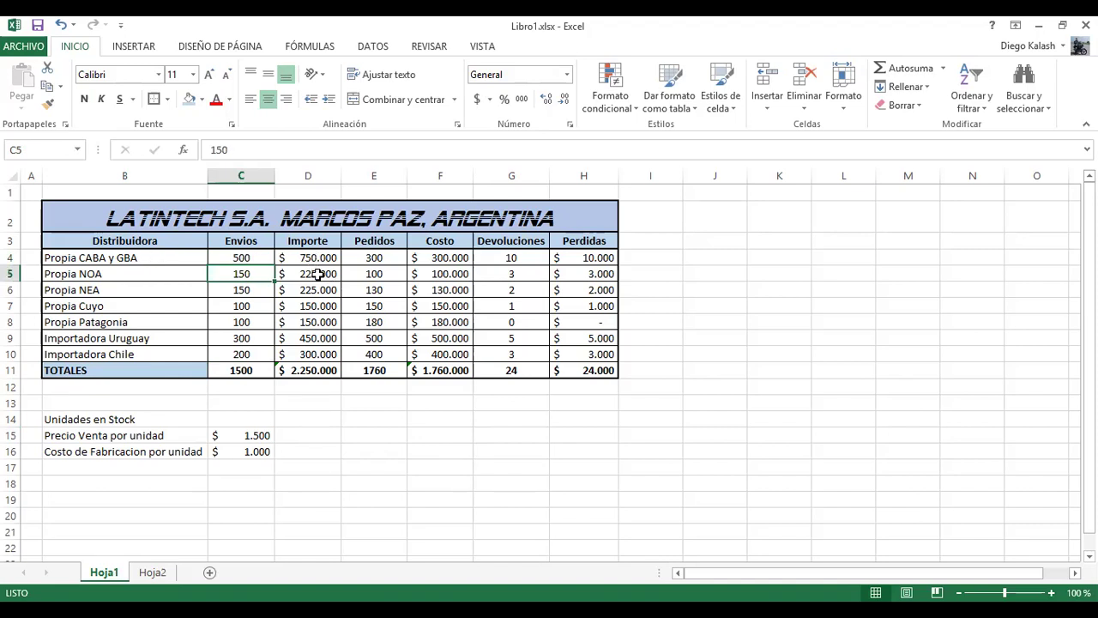
{"action": "key", "text": "Up"}
{"action": "key", "text": "Right"}
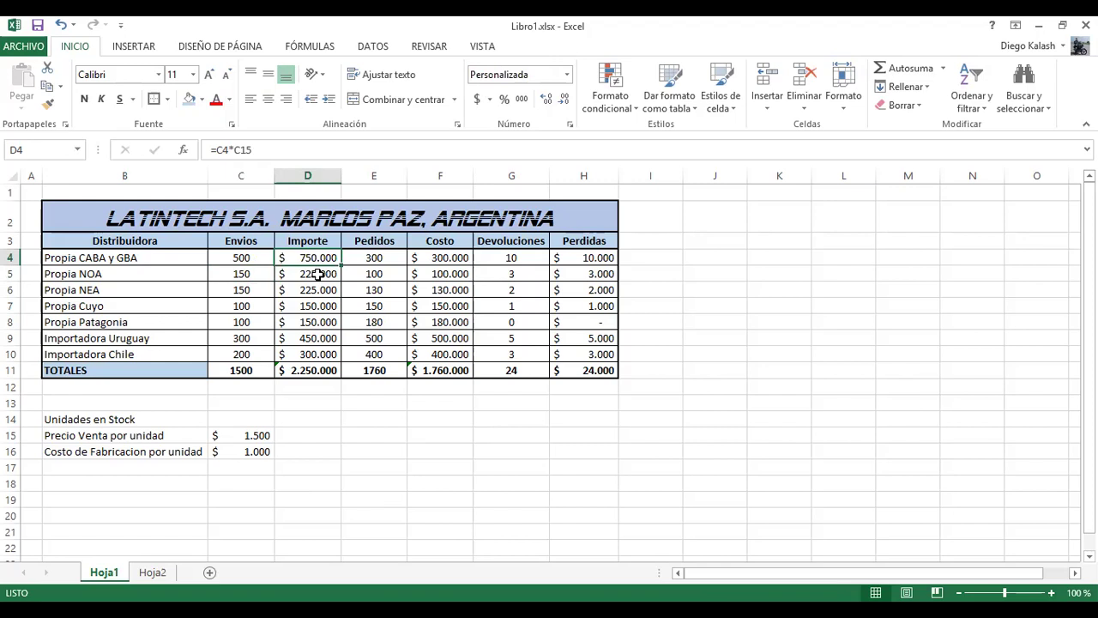
{"action": "key", "text": "Down"}
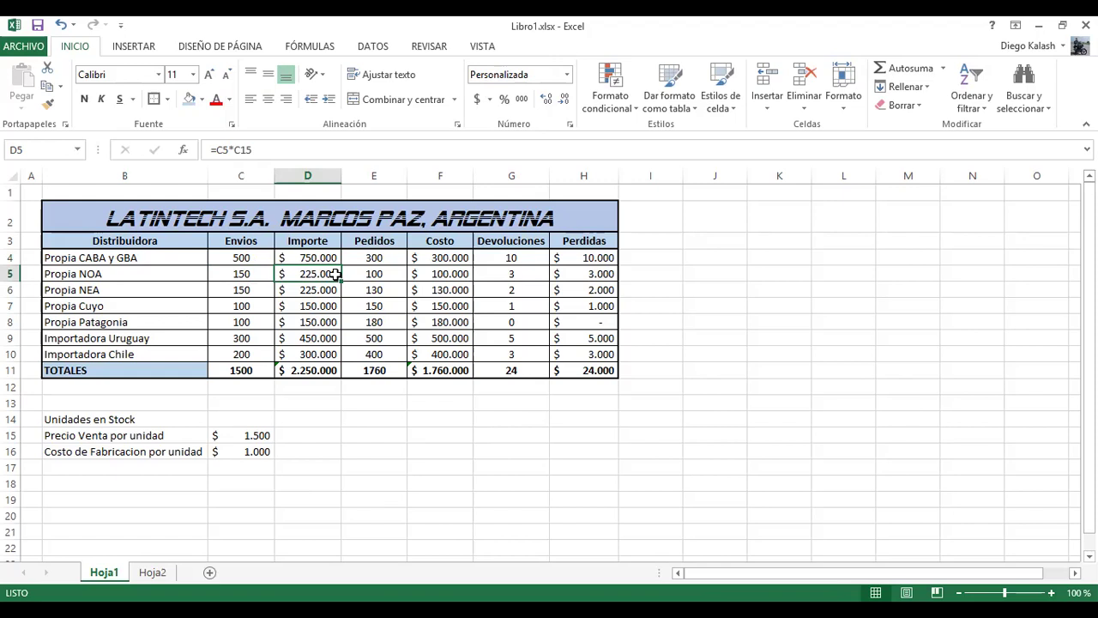
{"action": "left_click", "coordinate": [314, 374]}
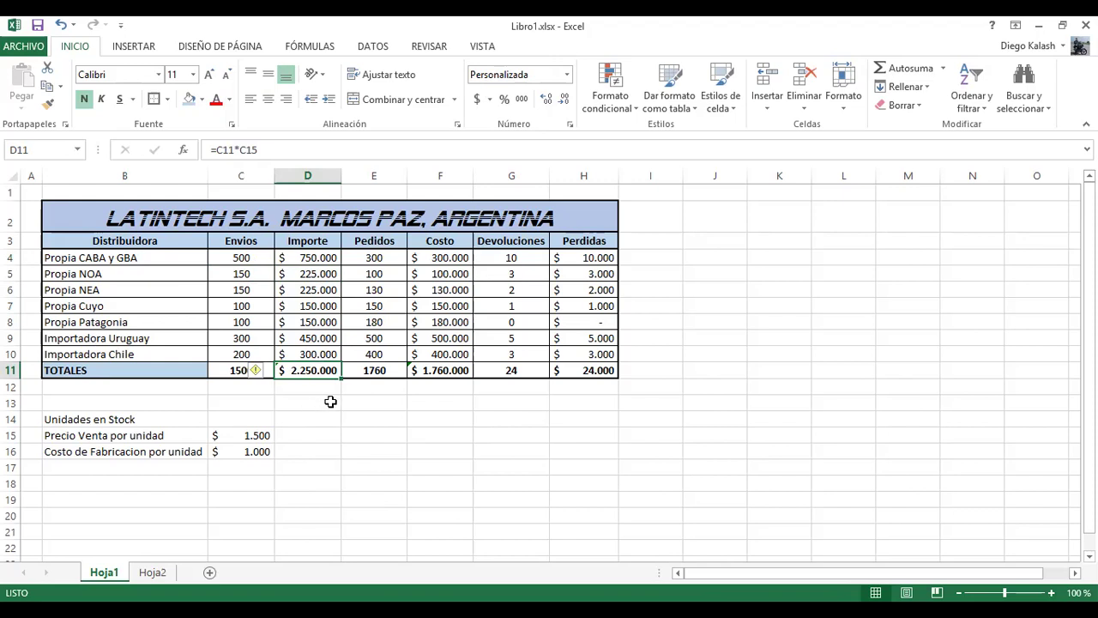
Step: Inspect the Pedidos values and the Costo and Perdidas totals of the distributor table
{"action": "left_click", "coordinate": [375, 259]}
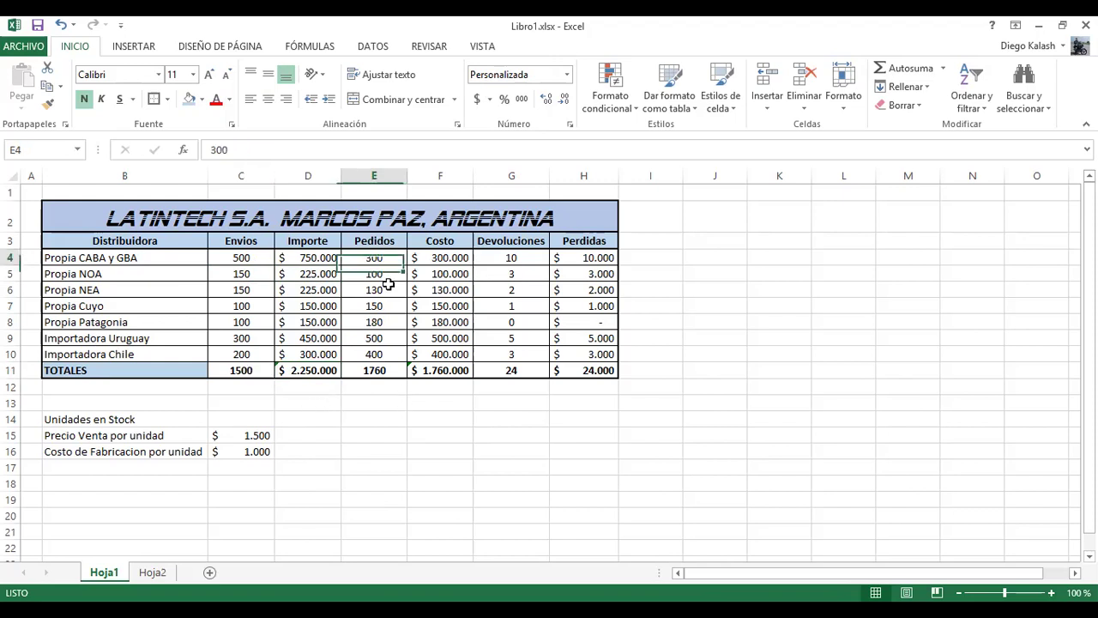
{"action": "left_click", "coordinate": [378, 340]}
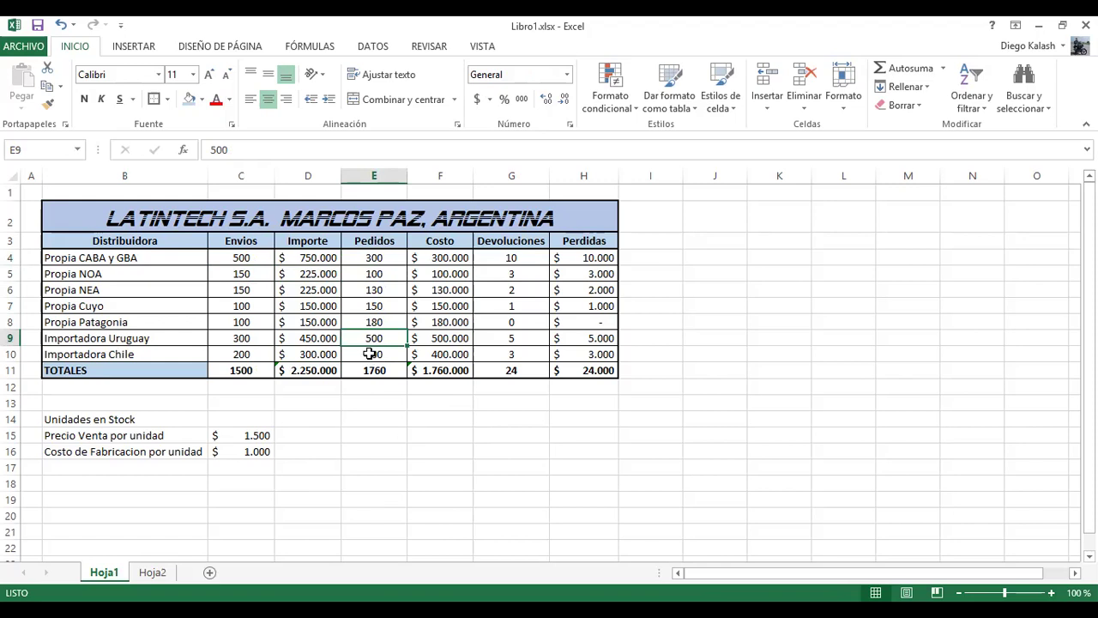
{"action": "key", "text": "Down"}
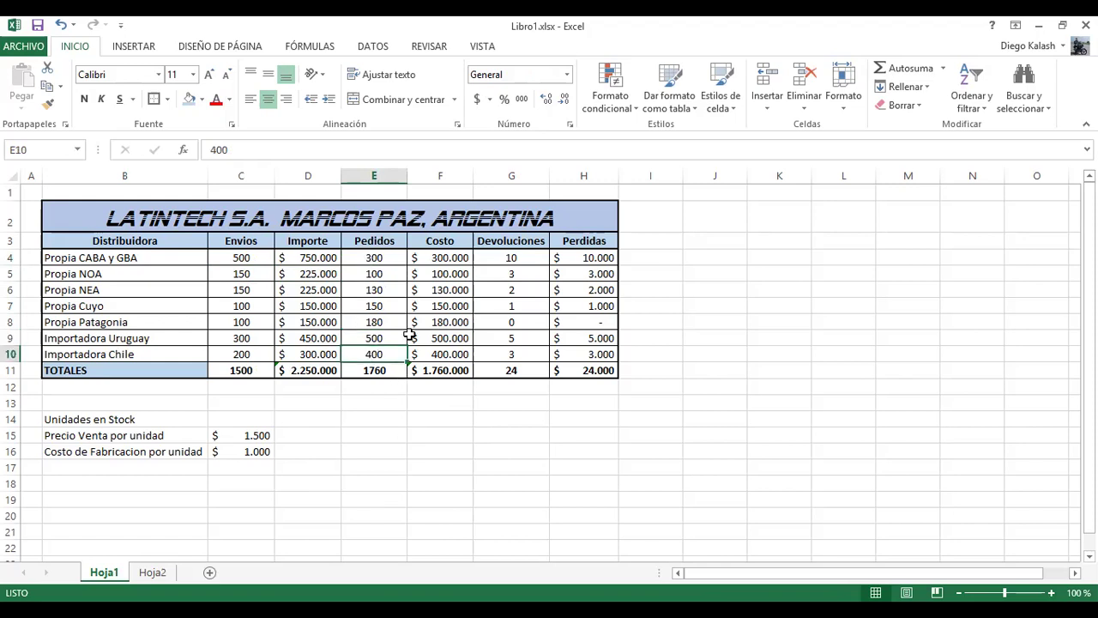
{"action": "key", "text": "Up"}
{"action": "key", "text": "Up"}
{"action": "key", "text": "Up"}
{"action": "key", "text": "Up"}
{"action": "key", "text": "Up"}
{"action": "key", "text": "Up"}
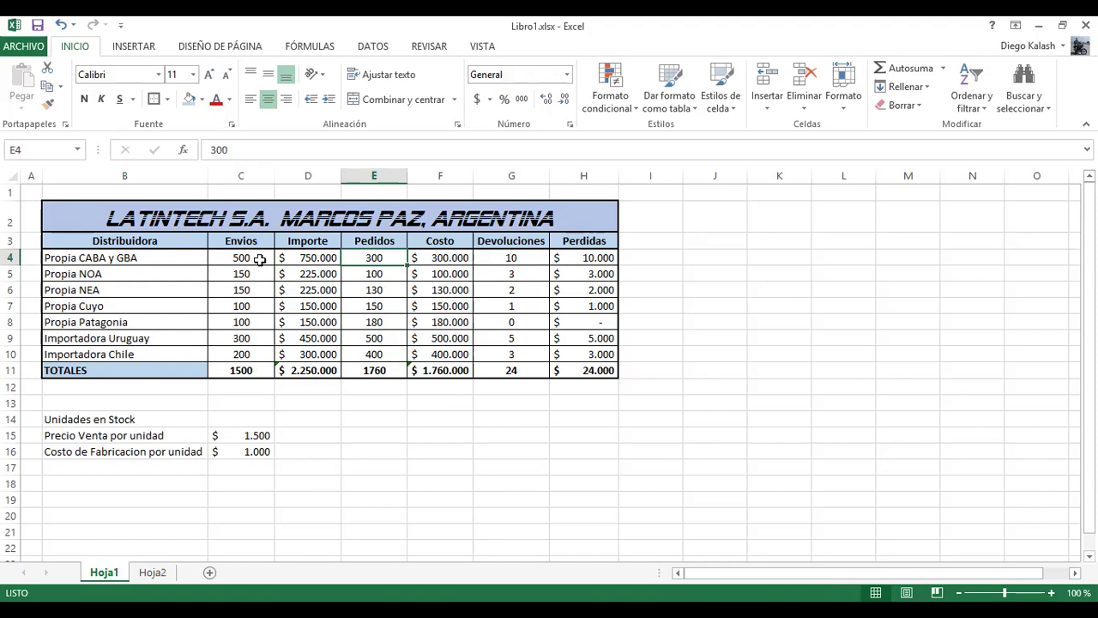
{"action": "left_click", "coordinate": [440, 258]}
{"action": "left_click_drag", "start_coordinate": [472, 265], "coordinate": [444, 359]}
{"action": "key", "text": "ctrl+Down"}
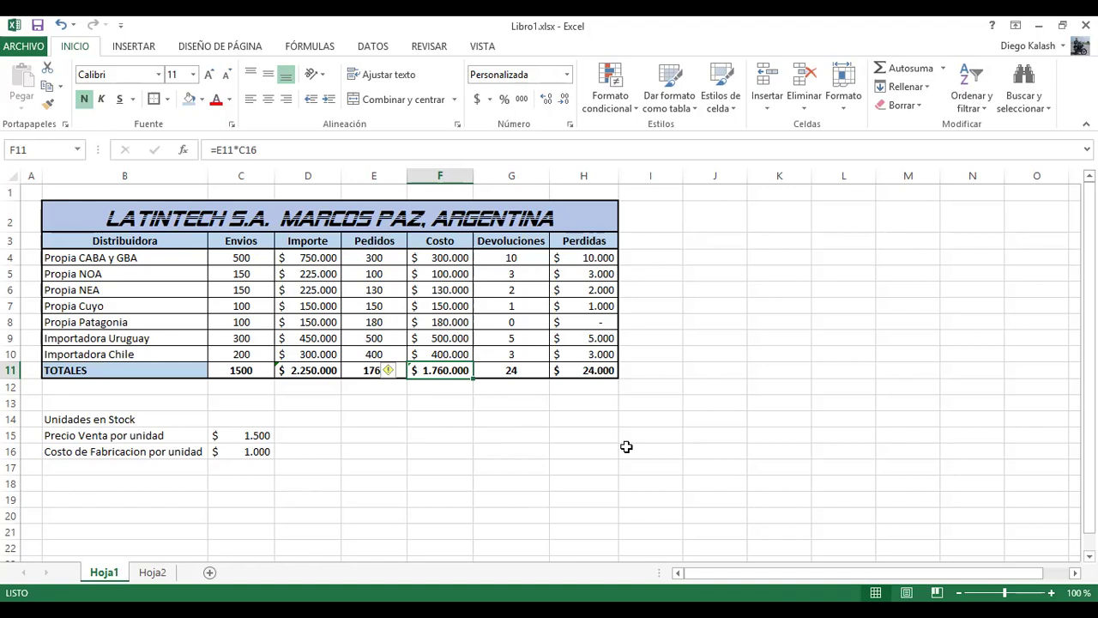
{"action": "key", "text": "Right"}
{"action": "key", "text": "Right"}
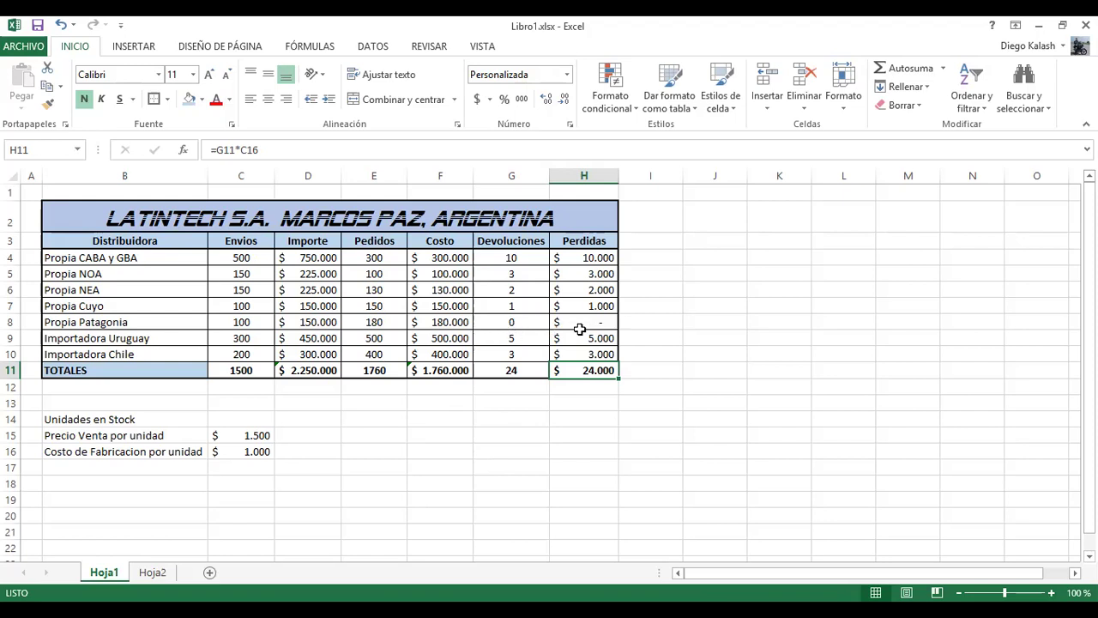
Step: Set the Devoluciones of Propia Patagonia in G8 to 1 to test the Perdidas formulas
{"action": "key", "text": "Up"}
{"action": "key", "text": "Up"}
{"action": "key", "text": "Up"}
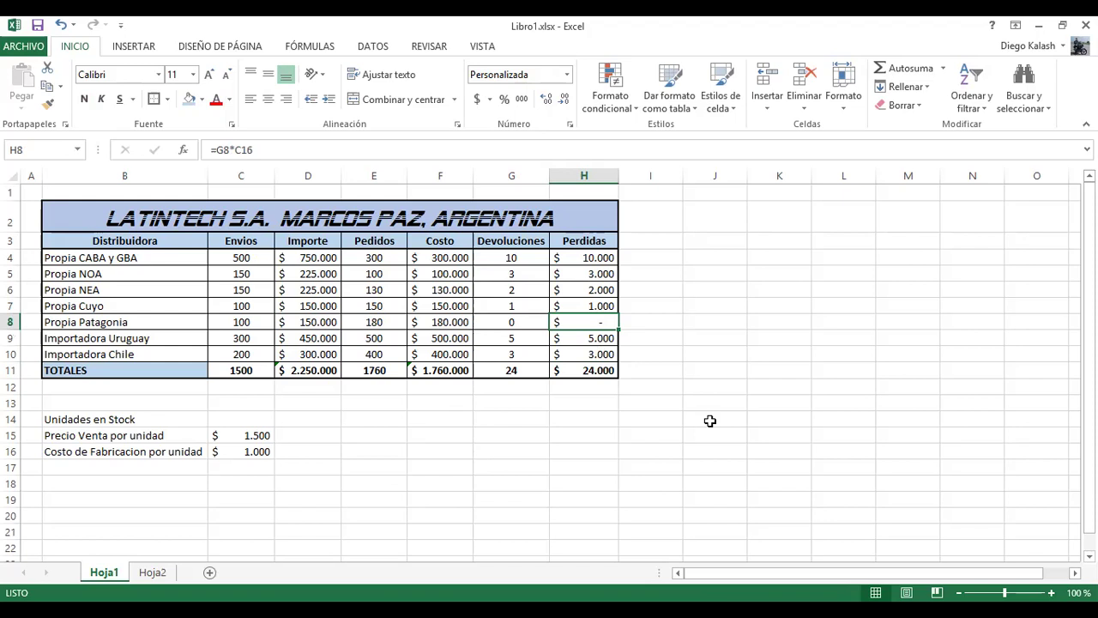
{"action": "key", "text": "Left"}
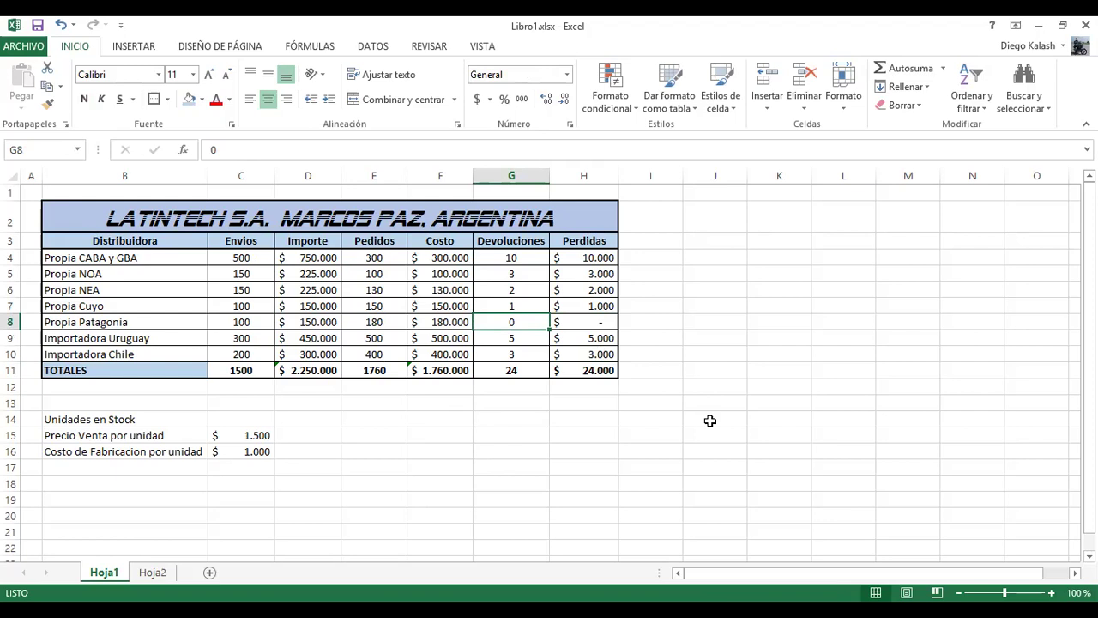
{"action": "type", "text": "1"}
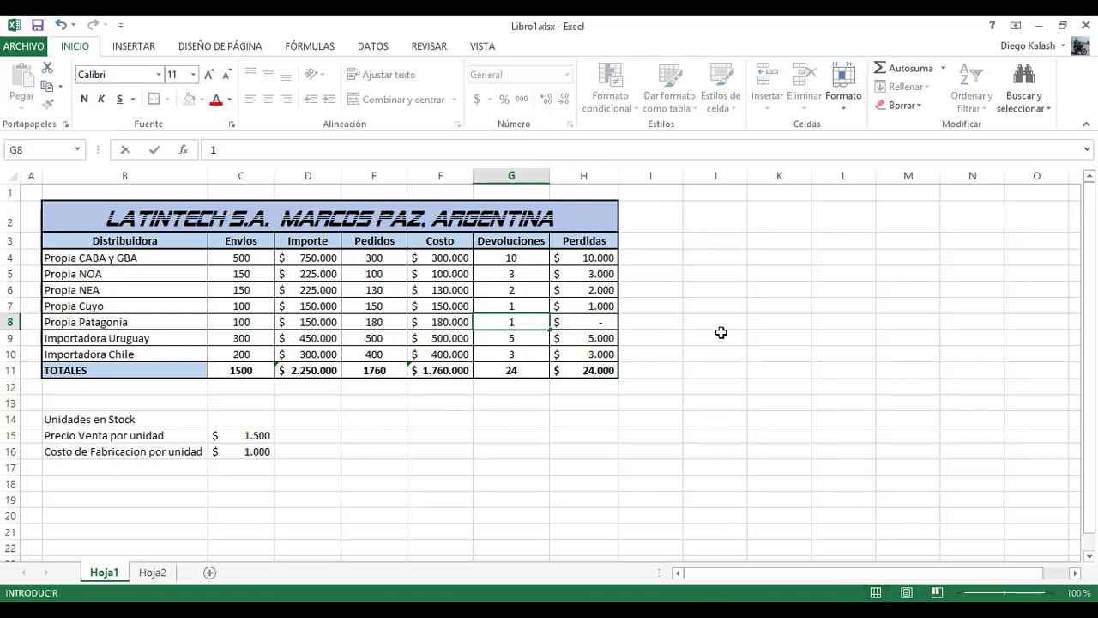
{"action": "key", "text": "Return"}
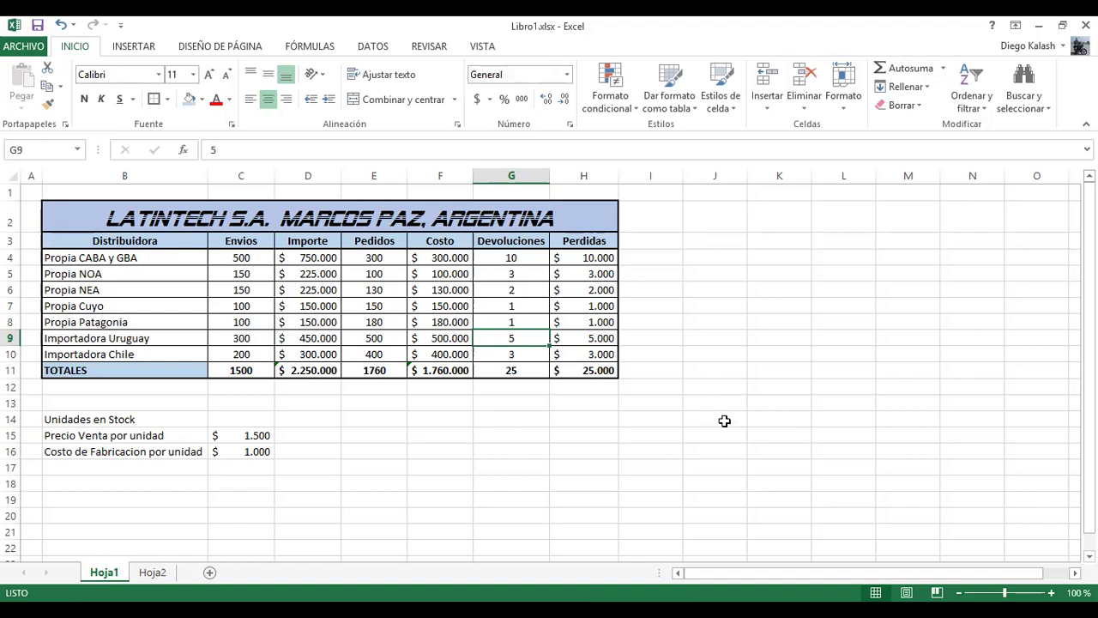
Step: Set the Devoluciones of Propia Patagonia in G8 to 2 as a second test
{"action": "key", "text": "Up"}
{"action": "type", "text": "2"}
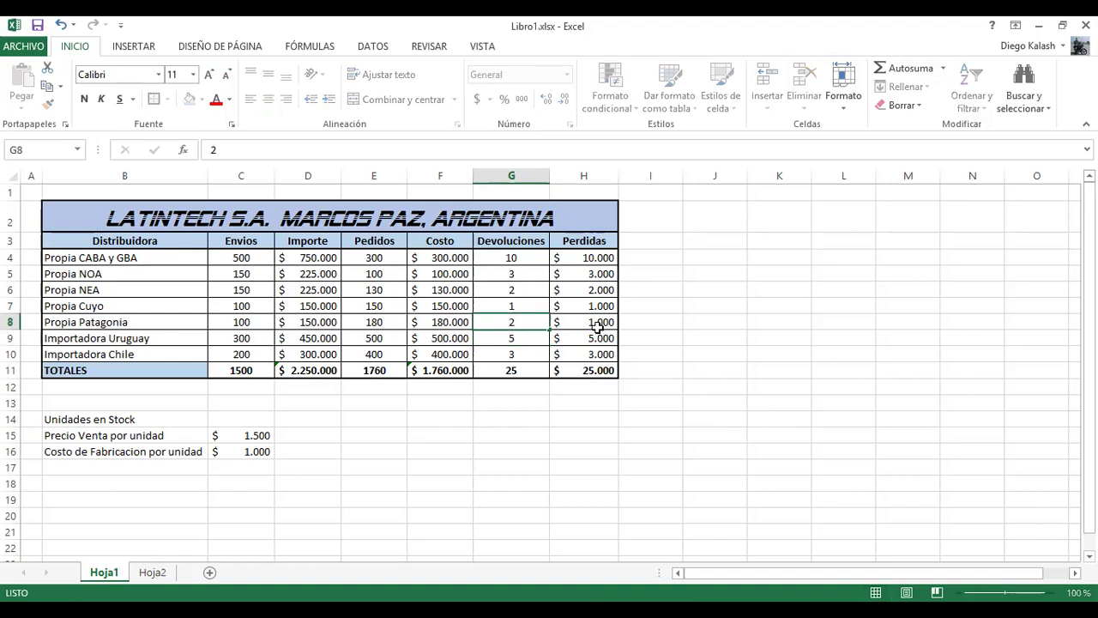
{"action": "key", "text": "Return"}
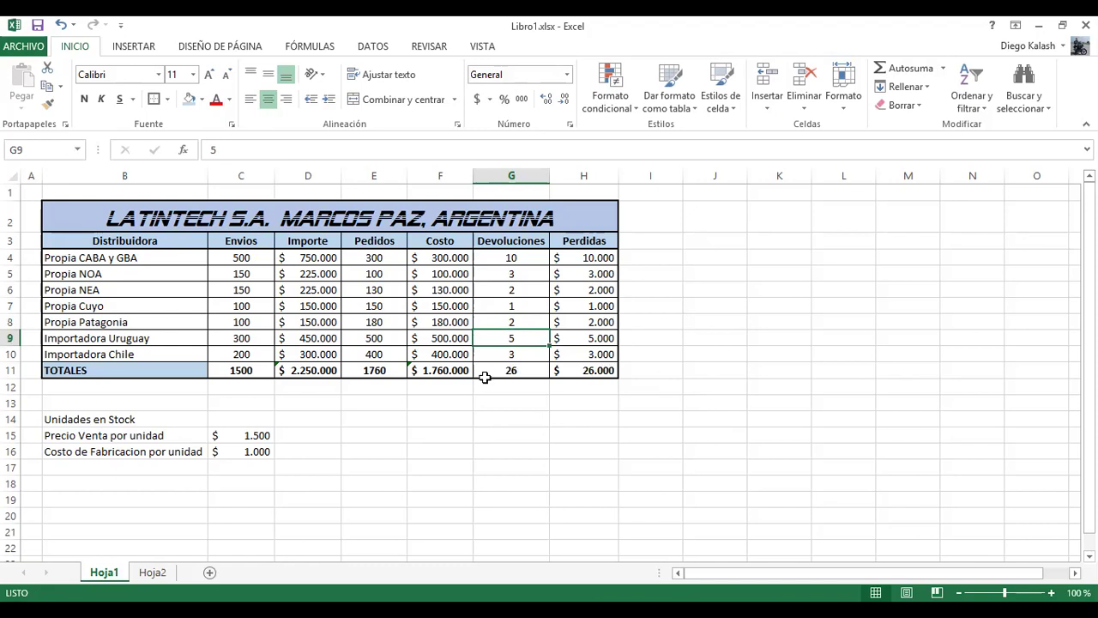
Step: Restore the Devoluciones of Propia Patagonia in G8 to 0
{"action": "left_click", "coordinate": [515, 320]}
{"action": "type", "text": "0"}
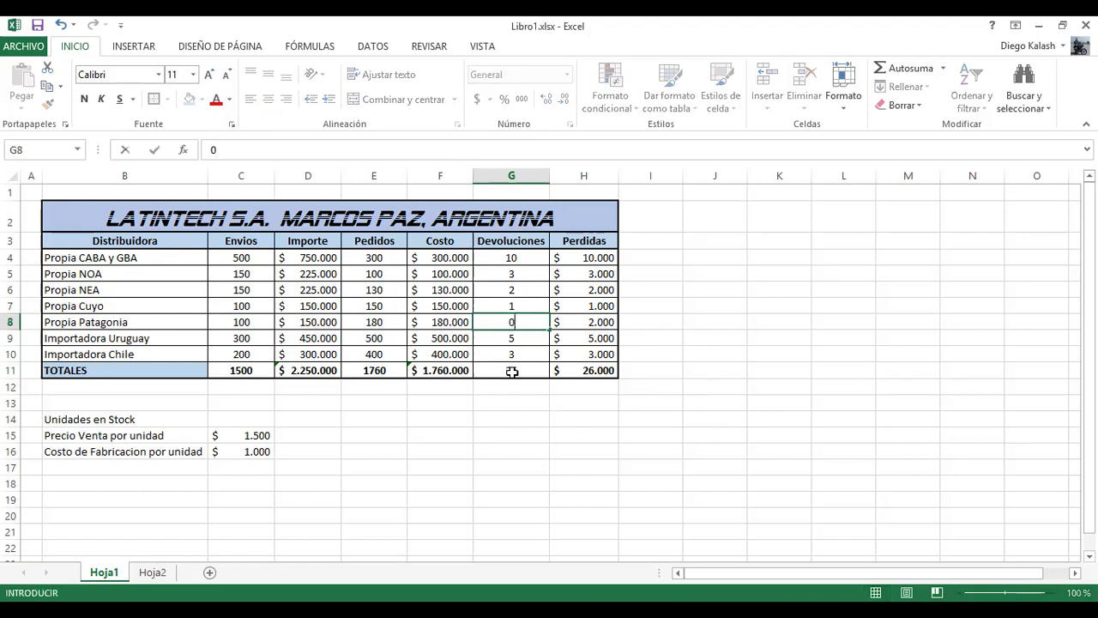
{"action": "key", "text": "Return"}
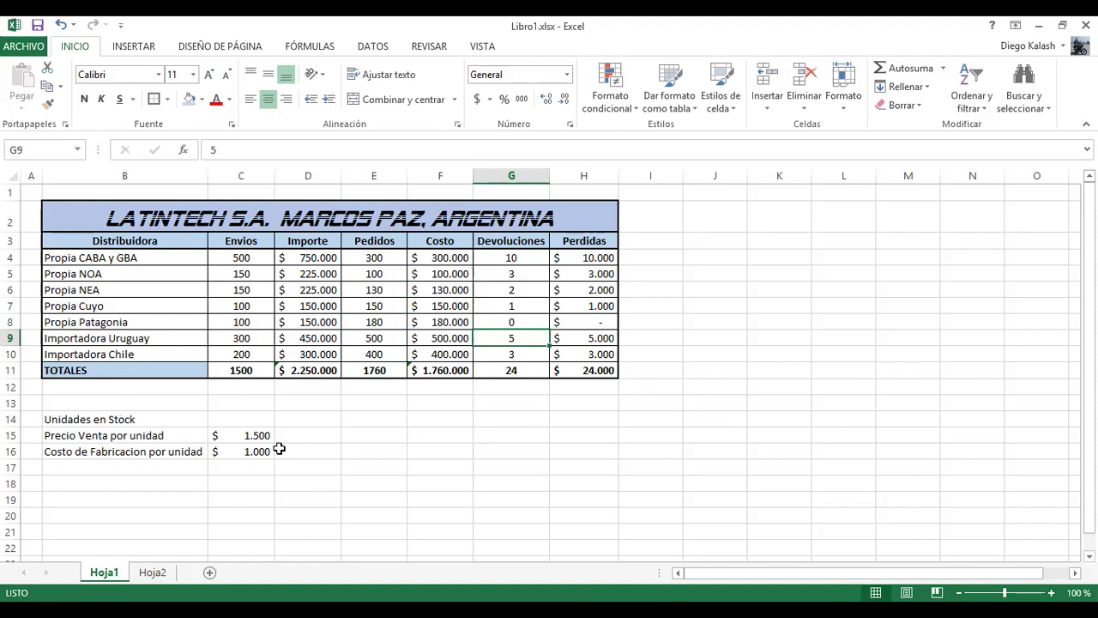
Step: Enter 3000 in C14 as the value for Unidades en Stock
{"action": "key", "text": "Left"}
{"action": "key", "text": "Left"}
{"action": "key", "text": "Left"}
{"action": "key", "text": "Left"}
{"action": "key", "text": "Left"}
{"action": "key", "text": "Down"}
{"action": "key", "text": "Down"}
{"action": "key", "text": "Down"}
{"action": "key", "text": "Down"}
{"action": "key", "text": "Down"}
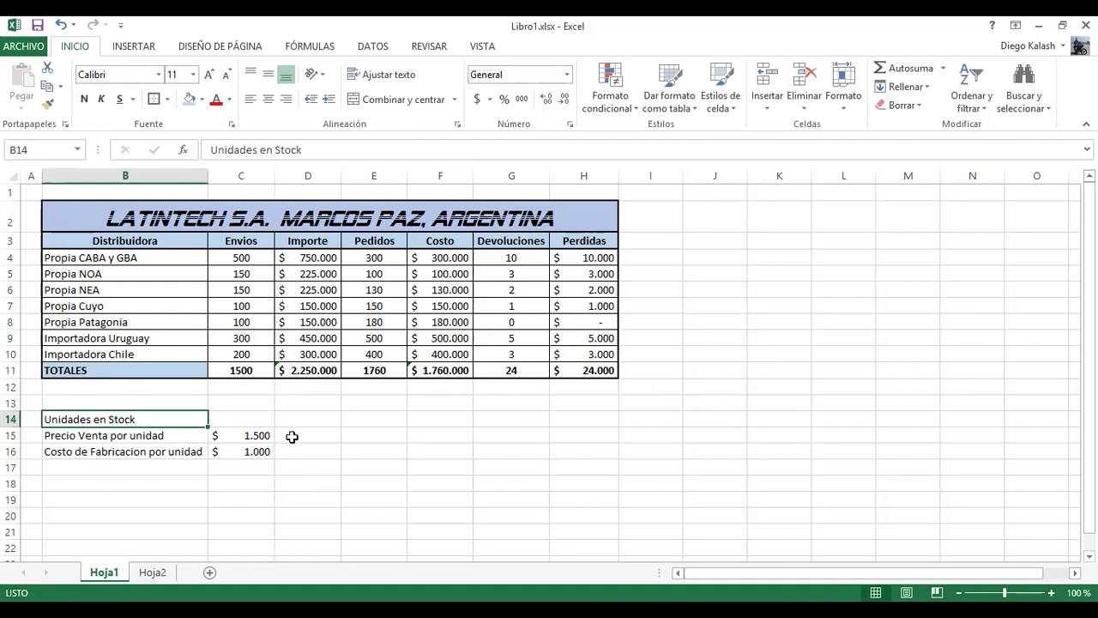
{"action": "left_click", "coordinate": [248, 416]}
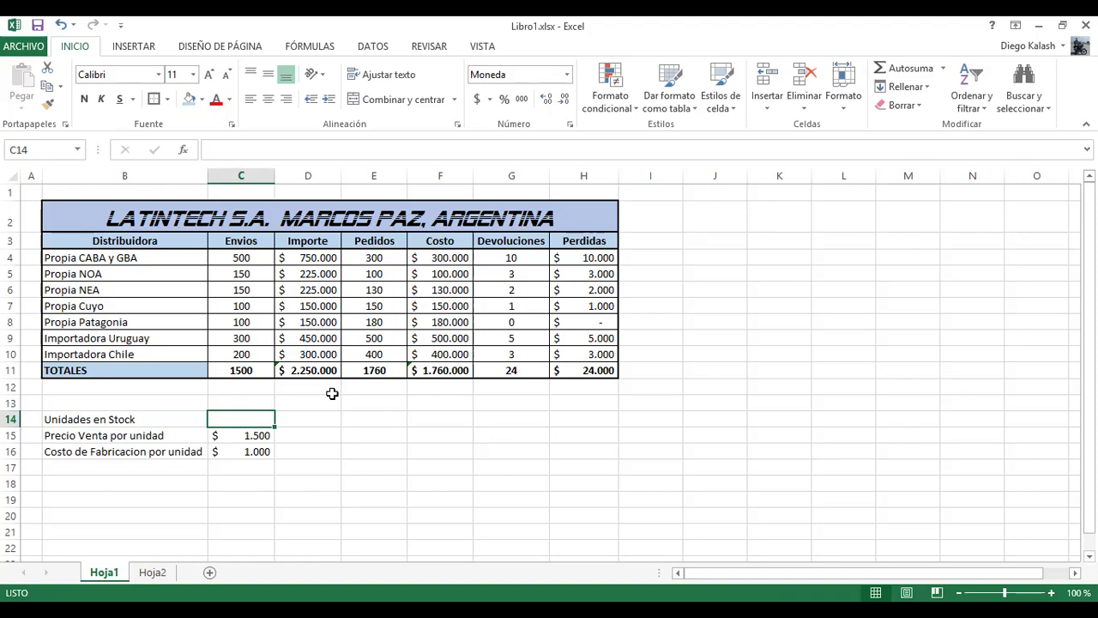
{"action": "type", "text": "300"}
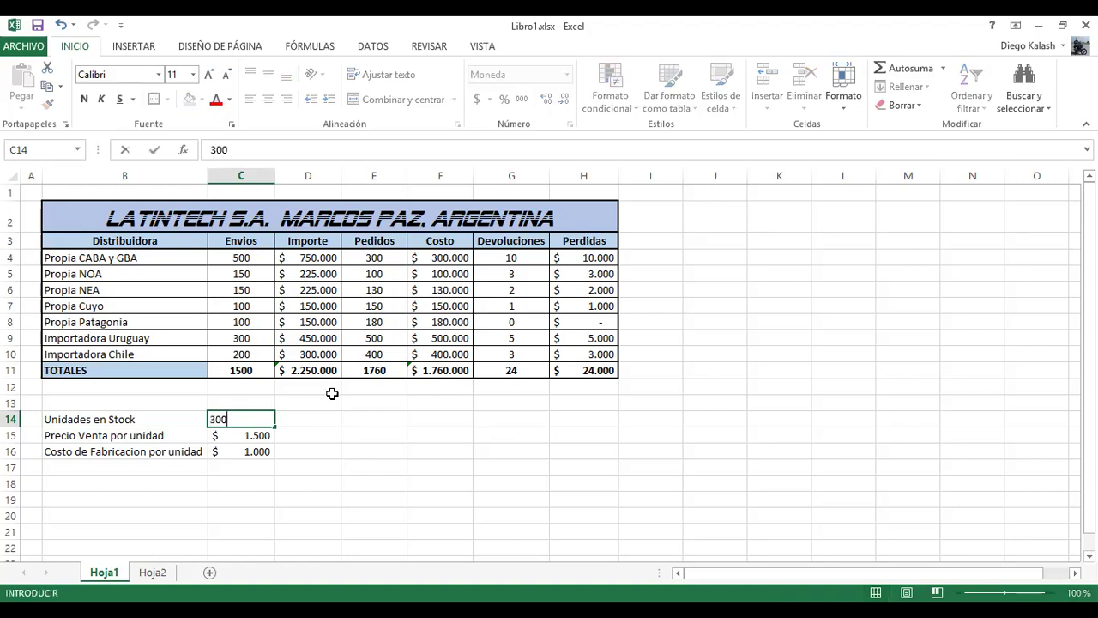
{"action": "type", "text": "0"}
{"action": "key", "text": "Return"}
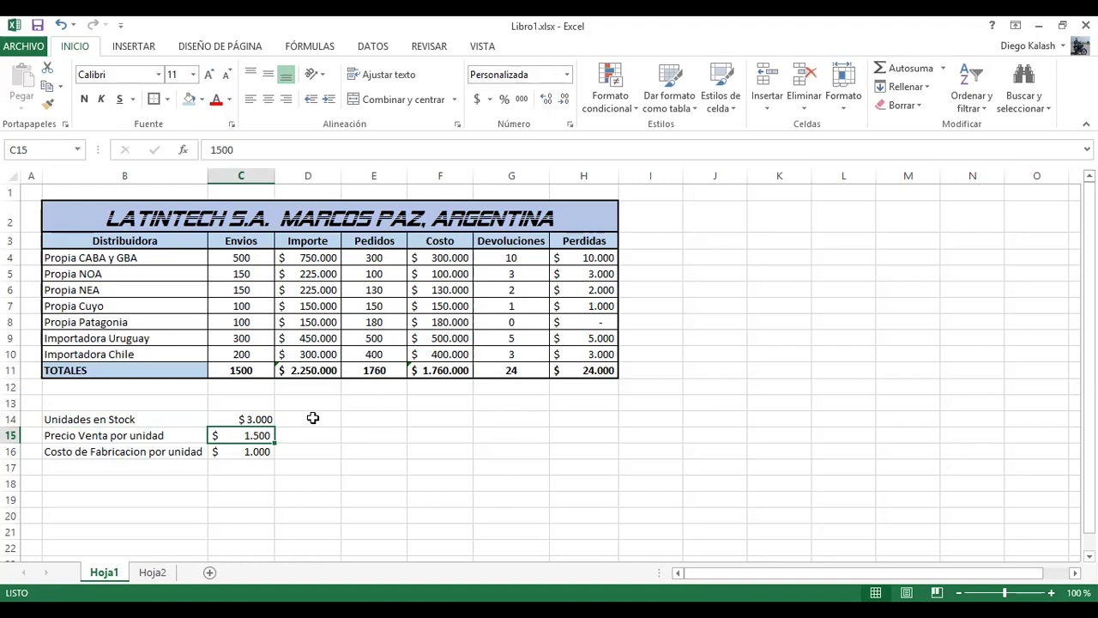
Step: Change the label in B14 to "Unidades en Deposito"
{"action": "key", "text": "Up"}
{"action": "key", "text": "Right"}
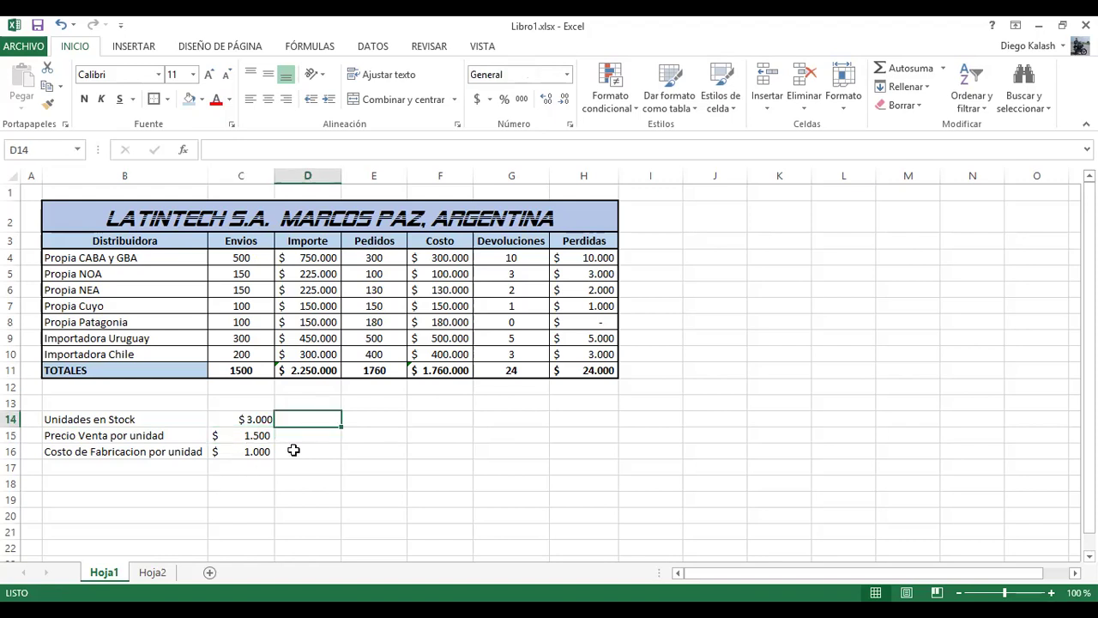
{"action": "left_click", "coordinate": [112, 486]}
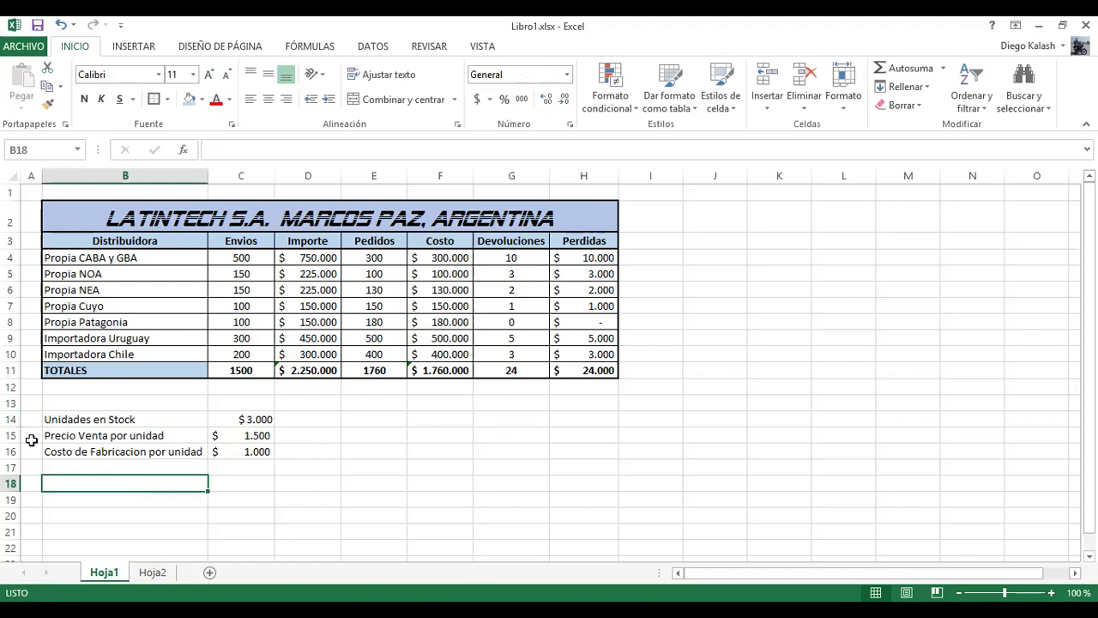
{"action": "left_click", "coordinate": [88, 421]}
{"action": "left_click_drag", "start_coordinate": [274, 150], "coordinate": [314, 150]}
{"action": "type", "text": "Deposito"}
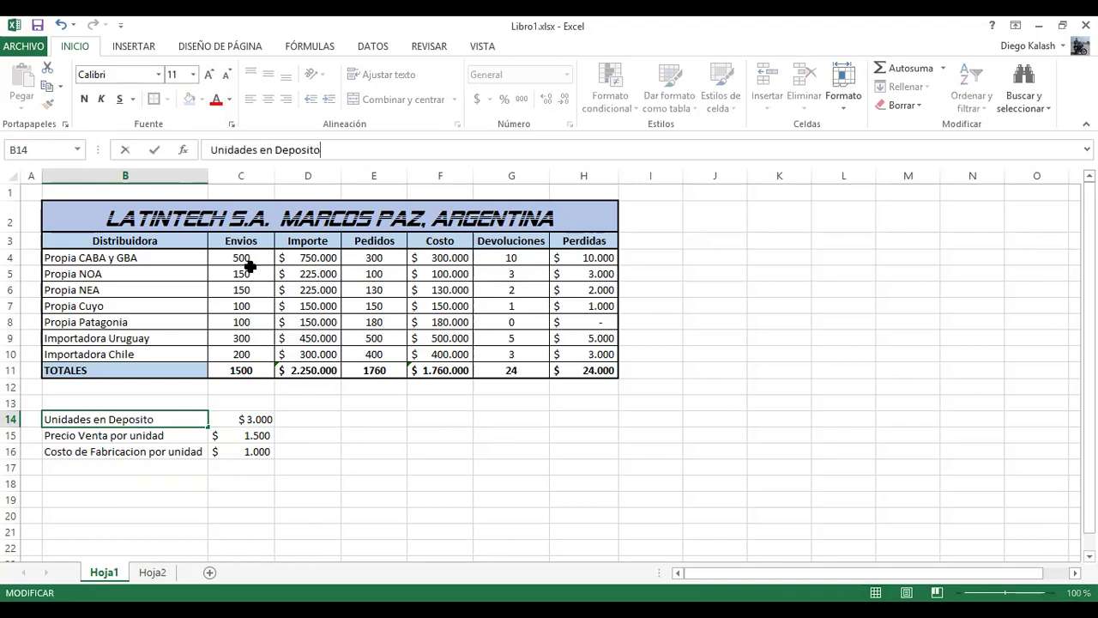
{"action": "key", "text": "Return"}
Step: Enter the label "Stock actual" in B18, below the price and cost data
{"action": "key", "text": "Down"}
{"action": "key", "text": "Down"}
{"action": "key", "text": "Down"}
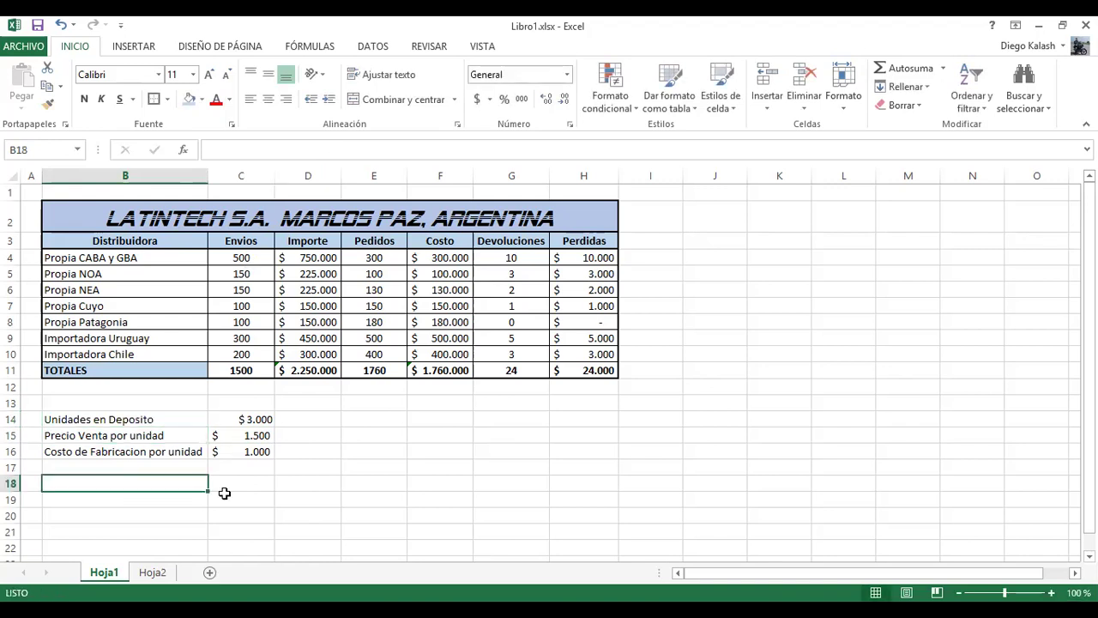
{"action": "type", "text": "Stock actual"}
{"action": "key", "text": "ctrl+Return"}
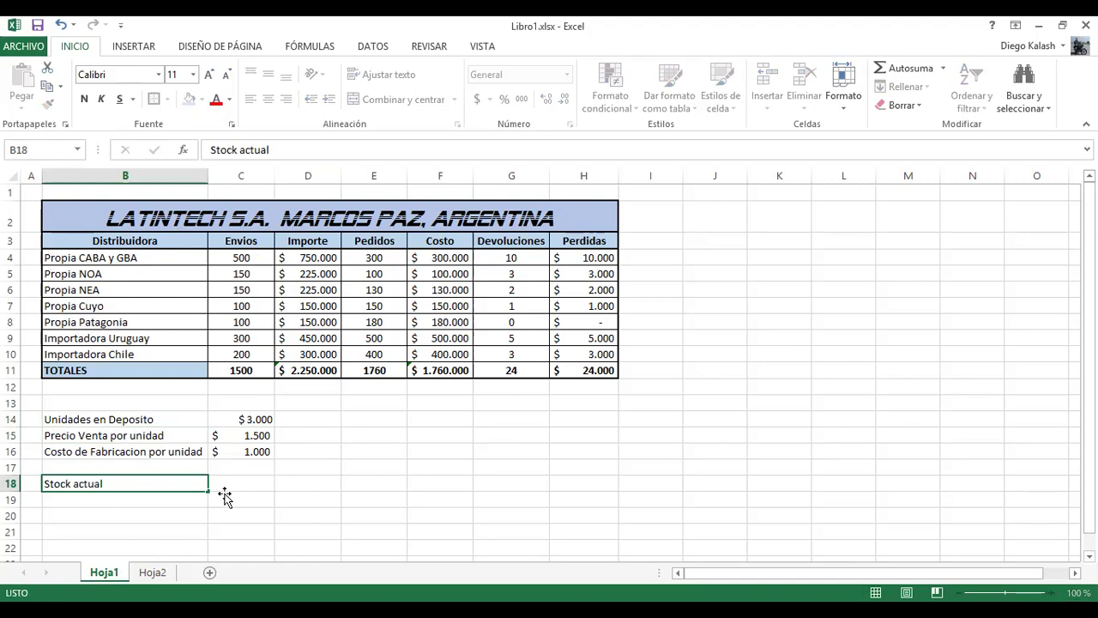
{"action": "key", "text": "Tab"}
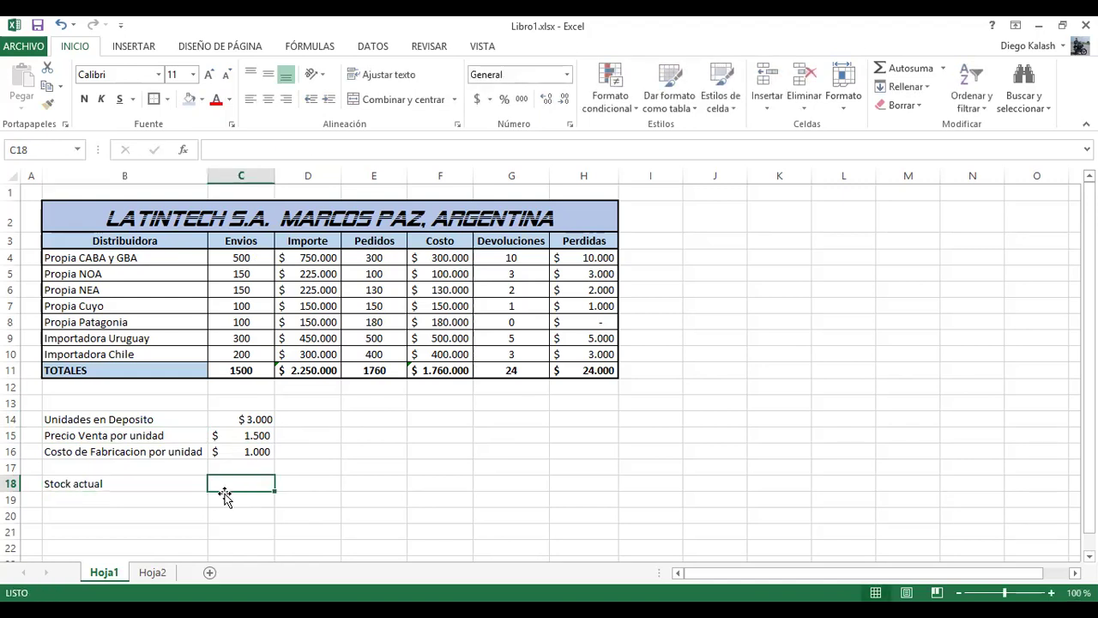
Step: Set the number format of the Unidades en Deposito value in C14 to General
{"action": "left_click", "coordinate": [251, 418]}
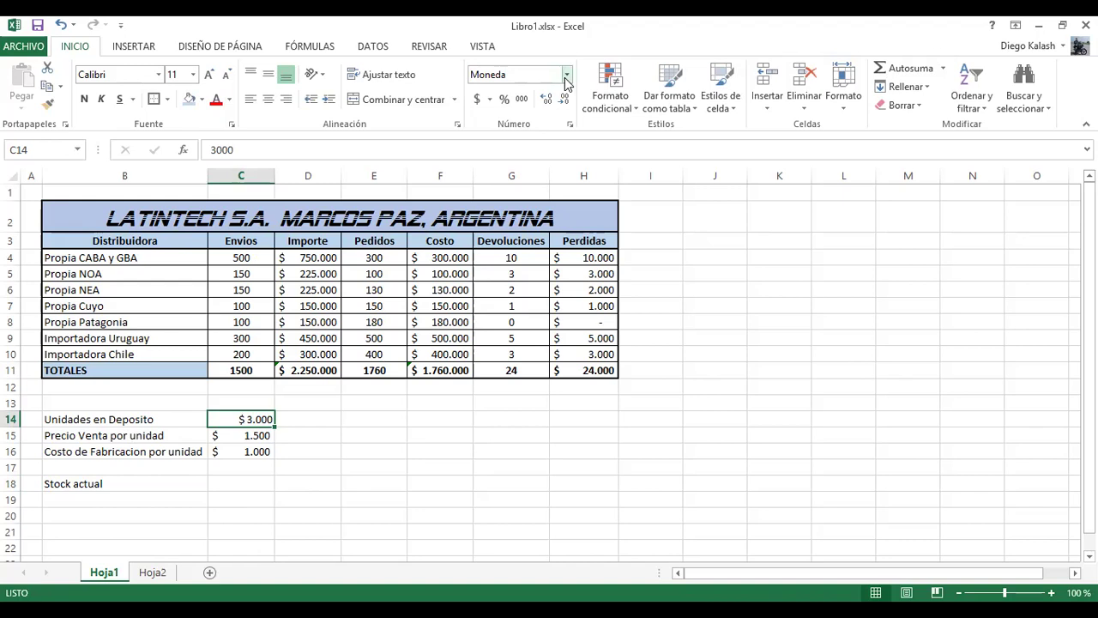
{"action": "left_click", "coordinate": [523, 101]}
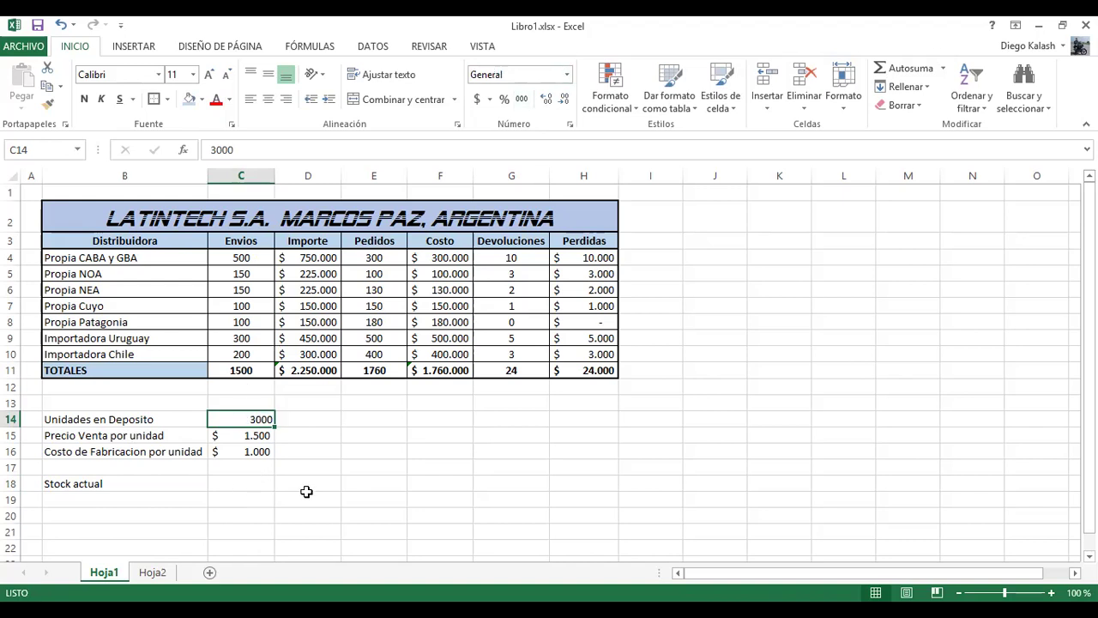
Step: Calculate the Stock actual value in C18 with the formula =C14-C11-E11, subtracting the total Envios and Pedidos from the deposit units
{"action": "key", "text": "Down"}
{"action": "key", "text": "Down"}
{"action": "key", "text": "Down"}
{"action": "key", "text": "Down"}
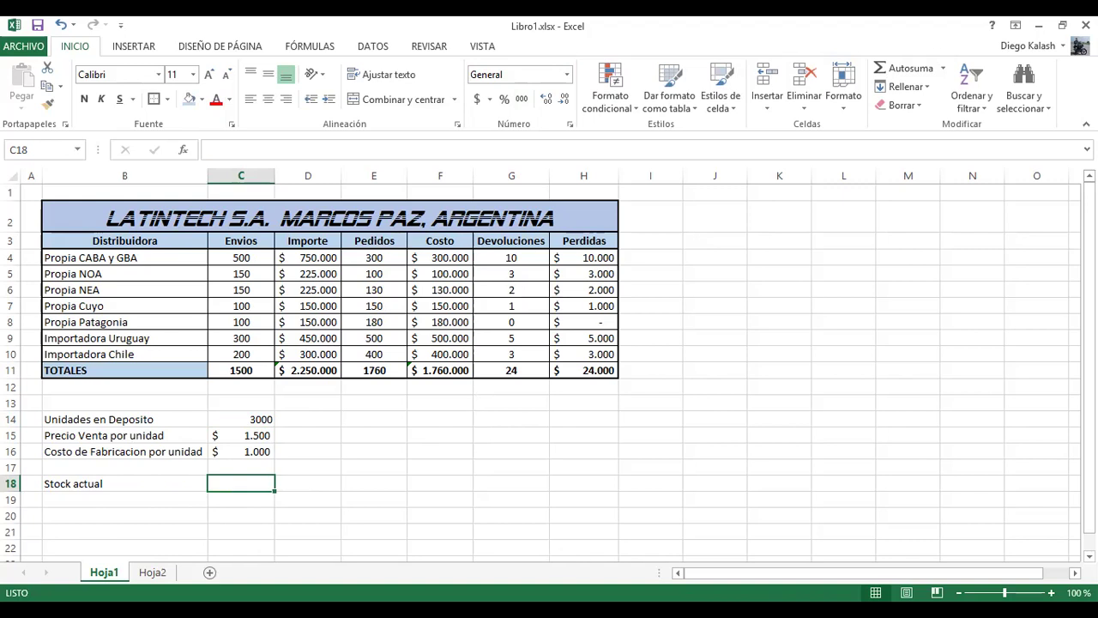
{"action": "type", "text": "="}
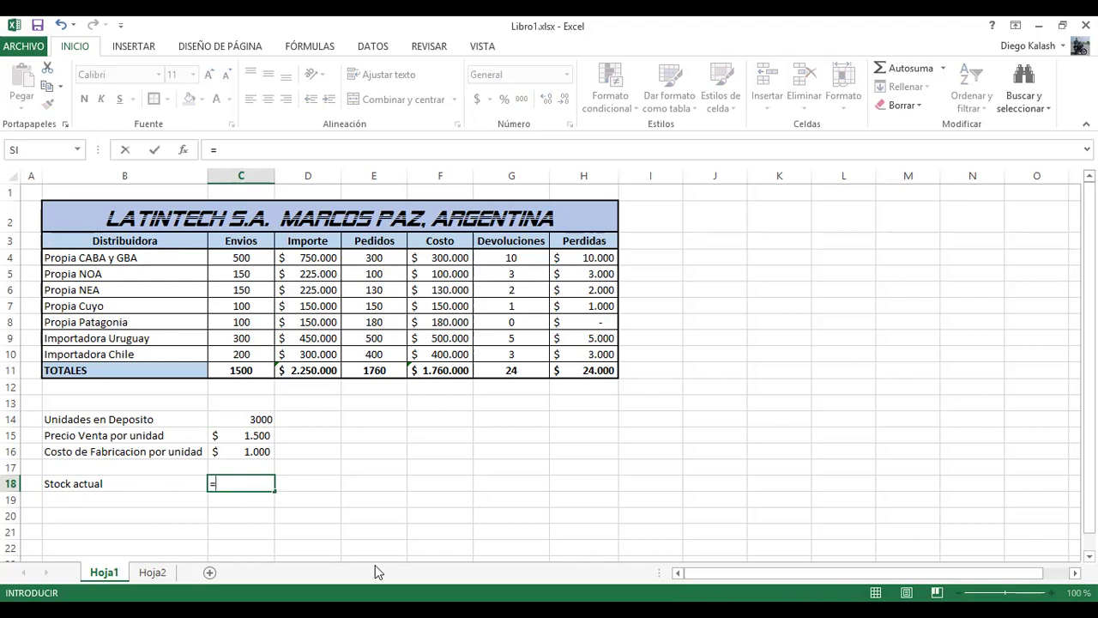
{"action": "left_click", "coordinate": [256, 419]}
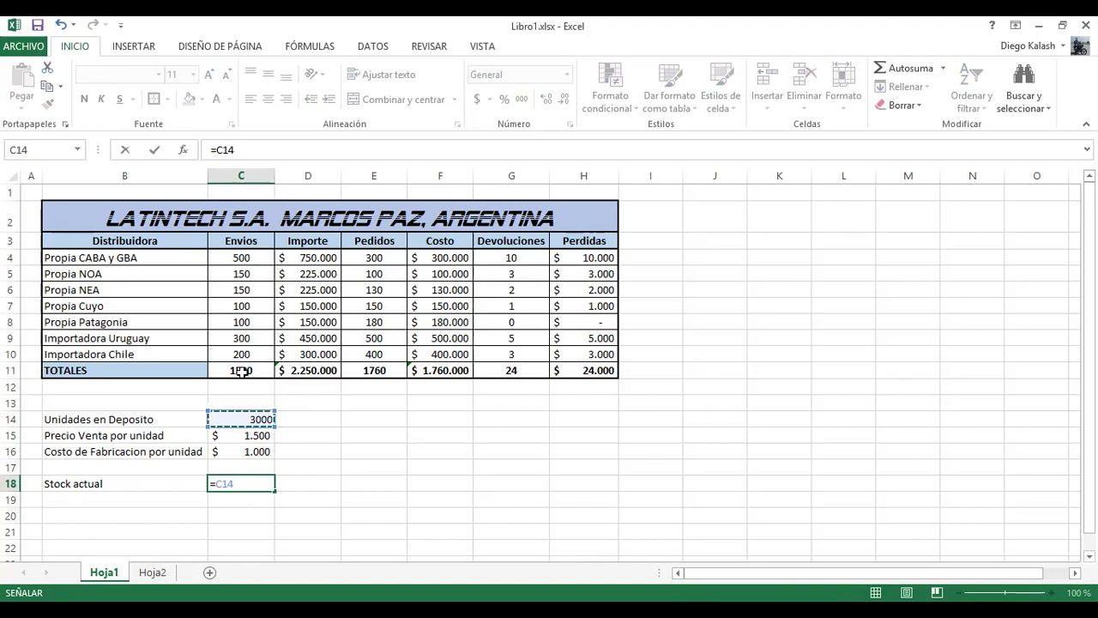
{"action": "type", "text": "-"}
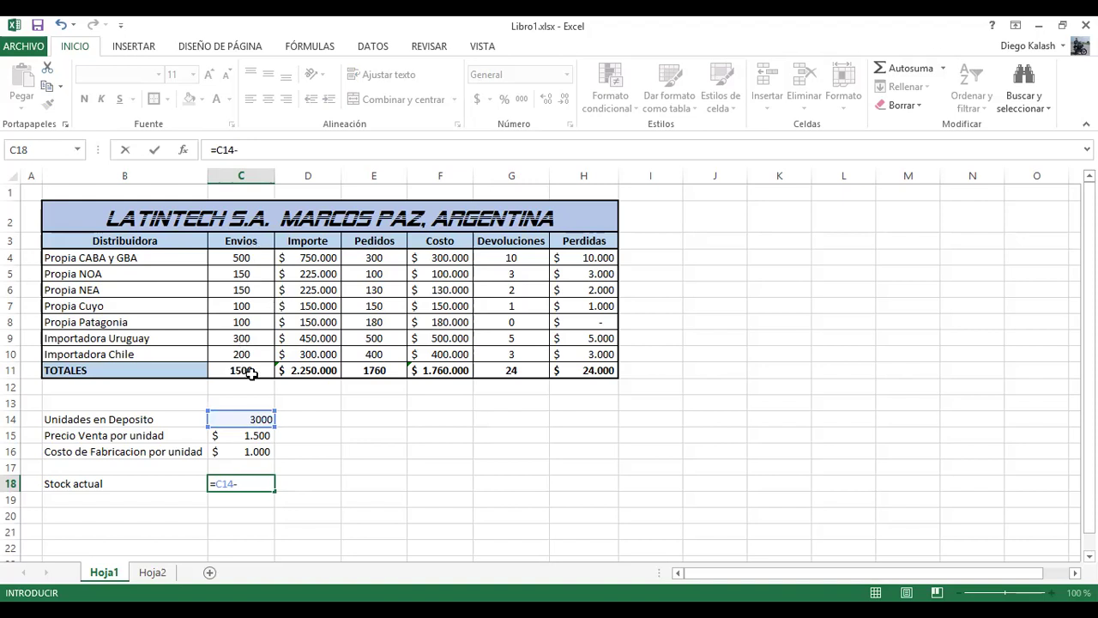
{"action": "left_click", "coordinate": [241, 370]}
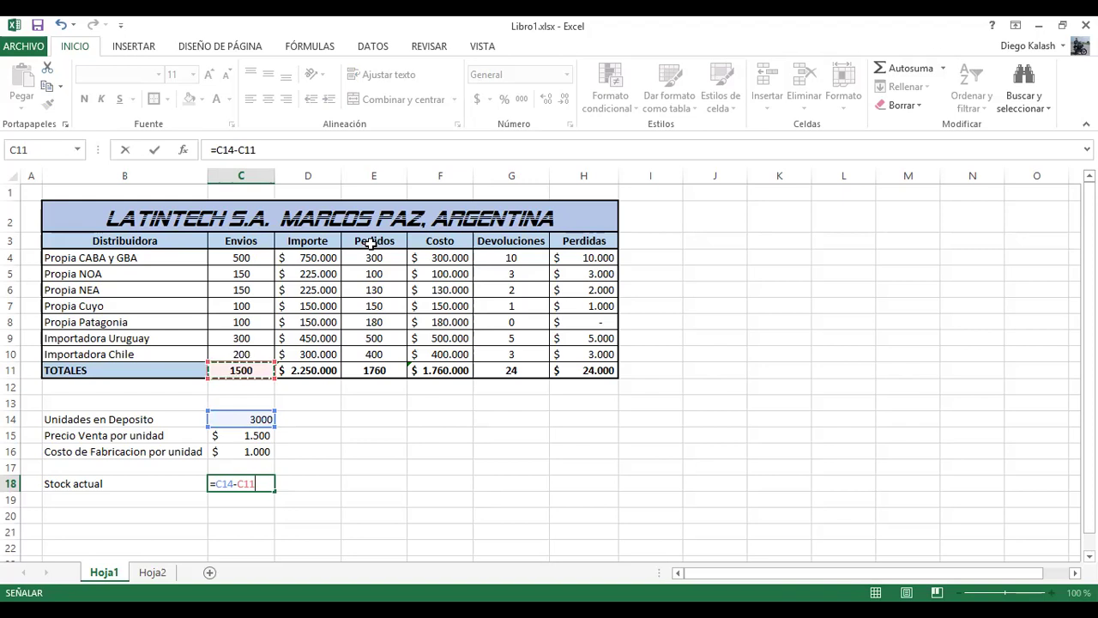
{"action": "type", "text": "-"}
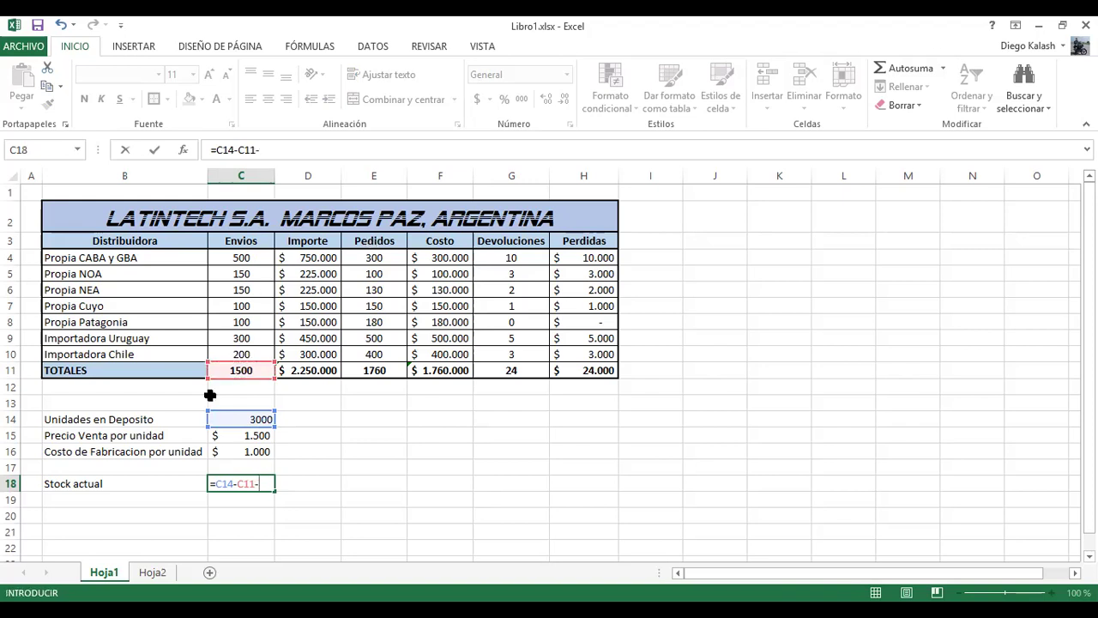
{"action": "left_click", "coordinate": [378, 371]}
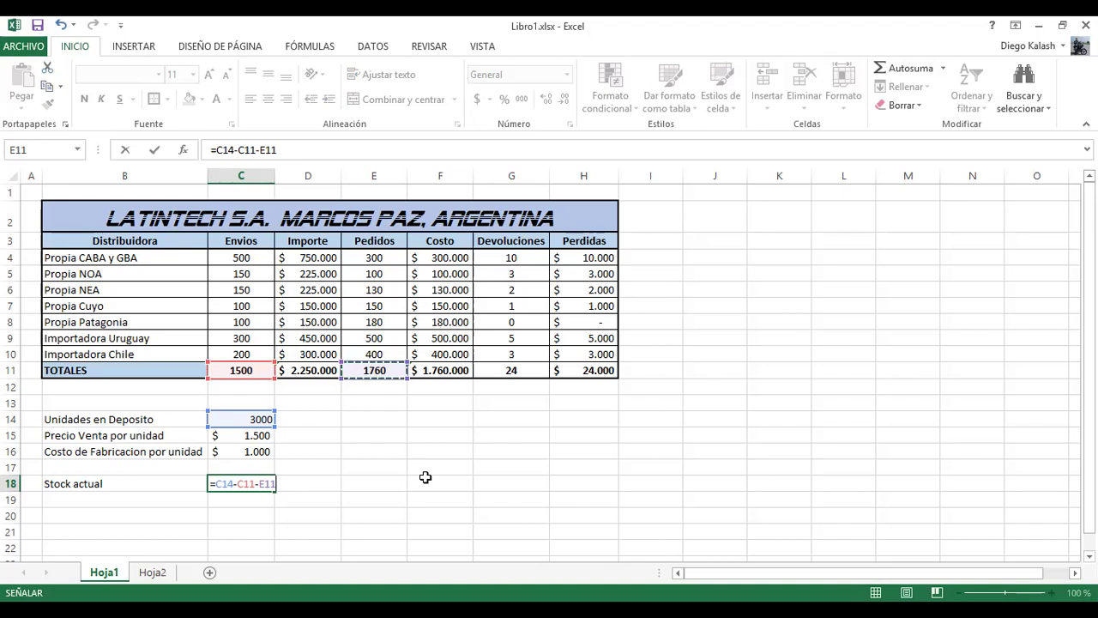
{"action": "key", "text": "Return"}
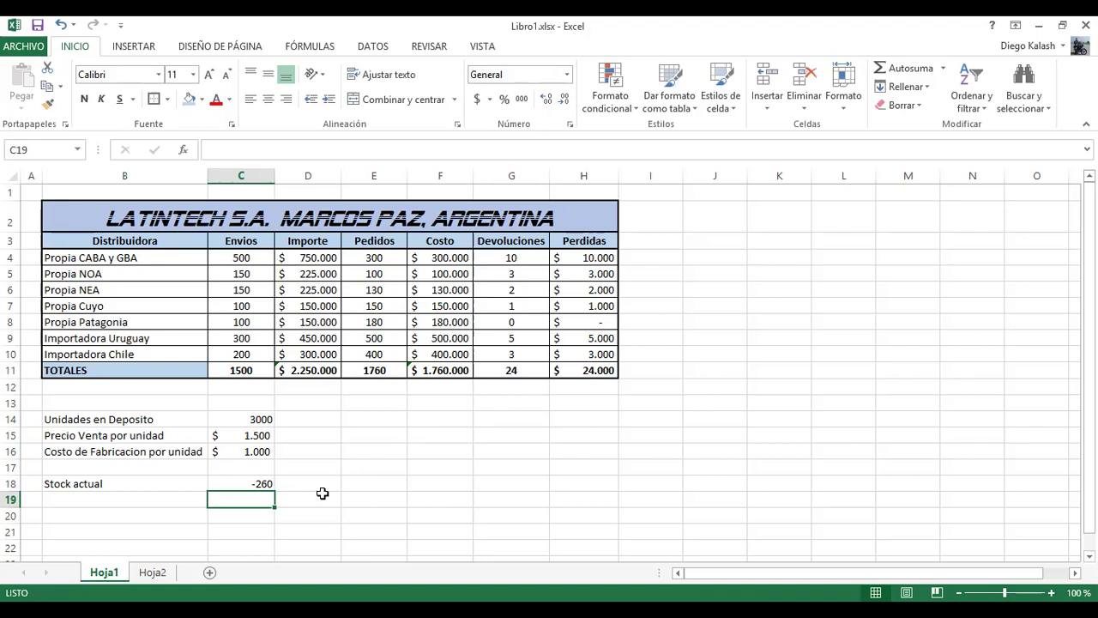
{"action": "key", "text": "Up"}
{"action": "key", "text": "Right"}
{"action": "key", "text": "Right"}
{"action": "key", "text": "Left"}
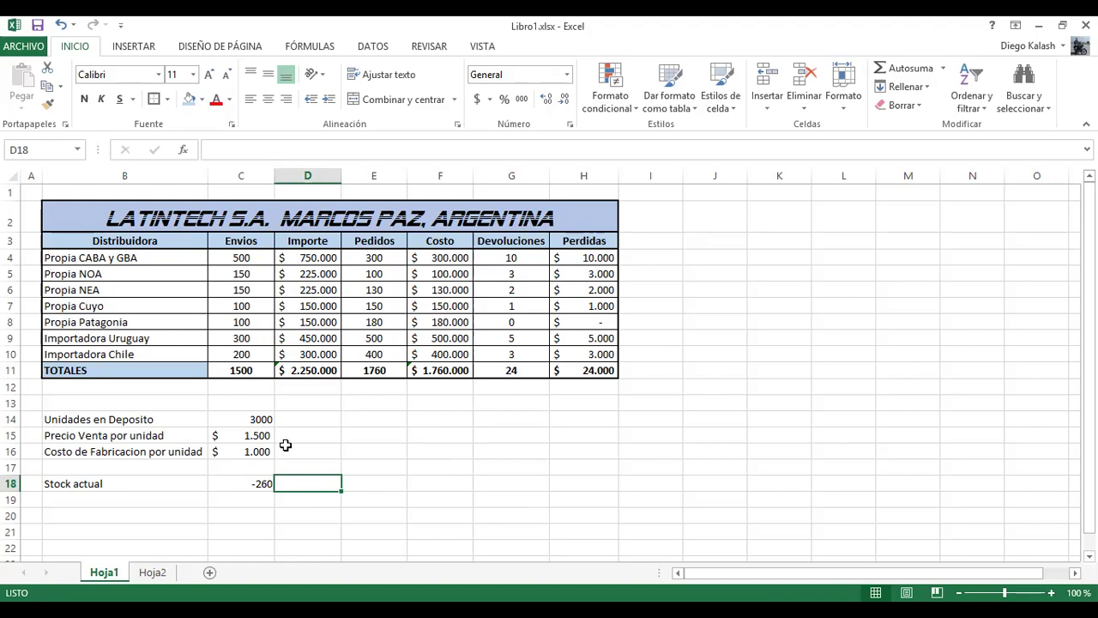
Step: Apply all borders with a thick outline to B14:C16 and fill the labels in B14:B16 with light blue
{"action": "left_click_drag", "start_coordinate": [67, 419], "coordinate": [244, 445]}
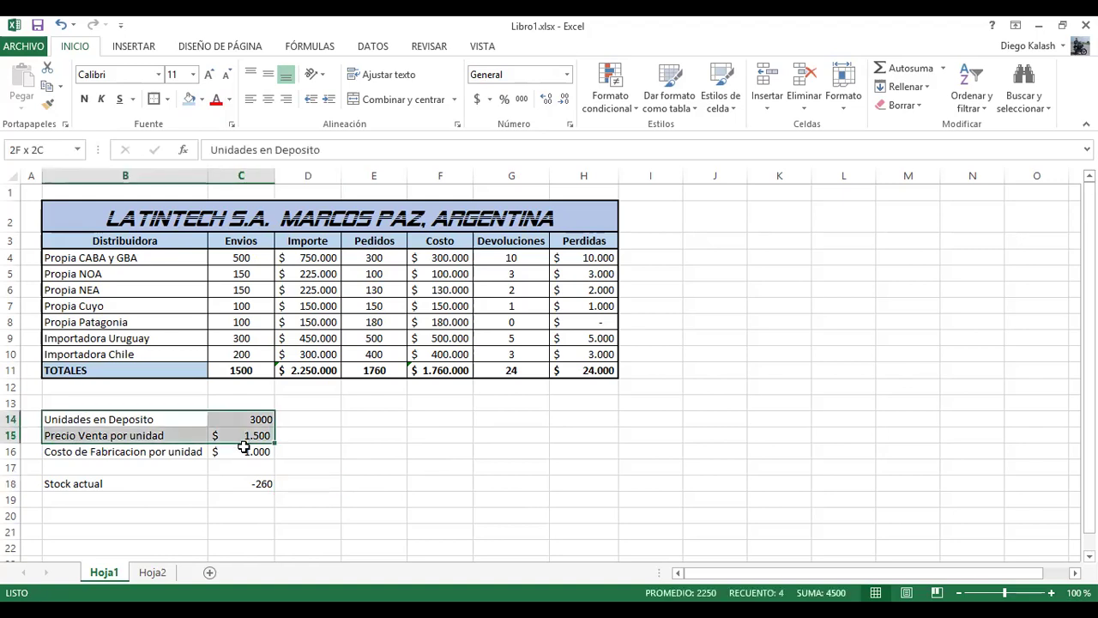
{"action": "left_click", "coordinate": [154, 99]}
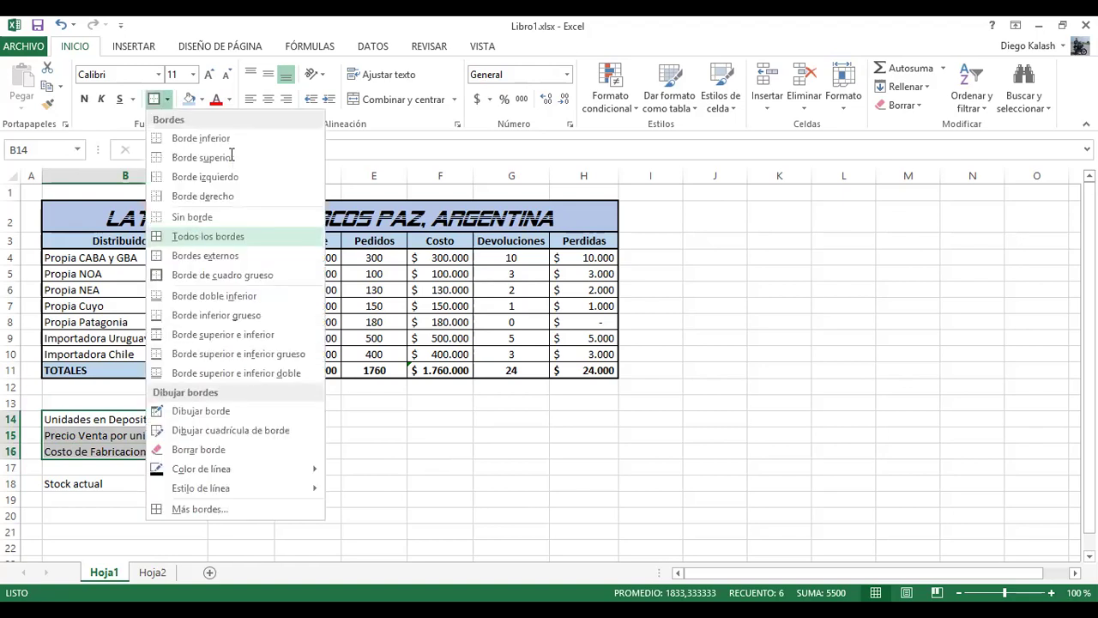
{"action": "left_click", "coordinate": [166, 104]}
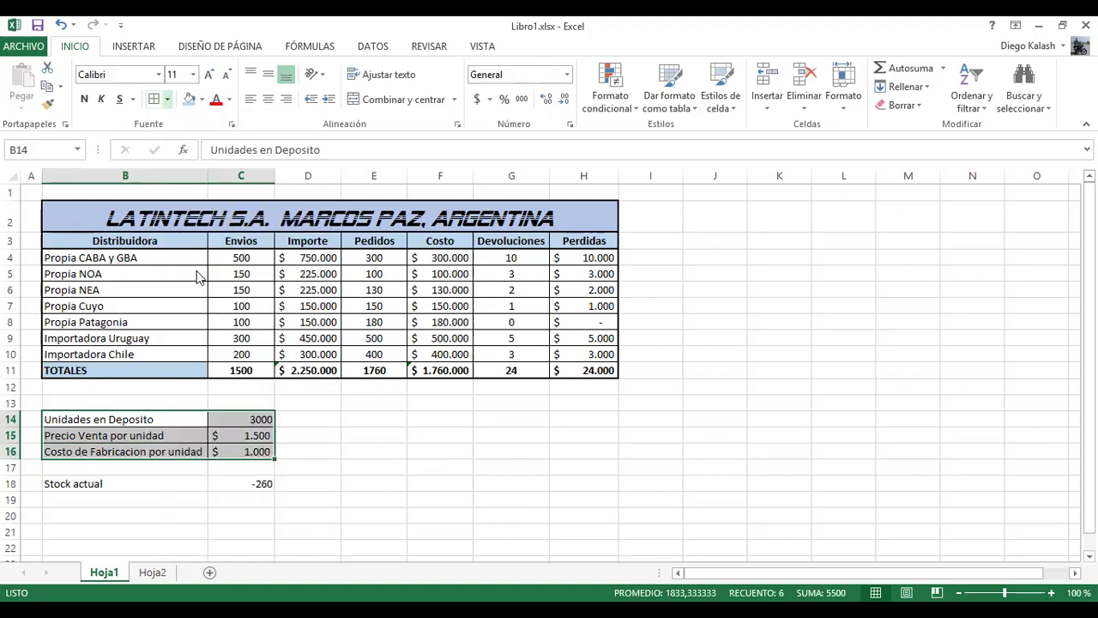
{"action": "key", "text": "ctrl+v"}
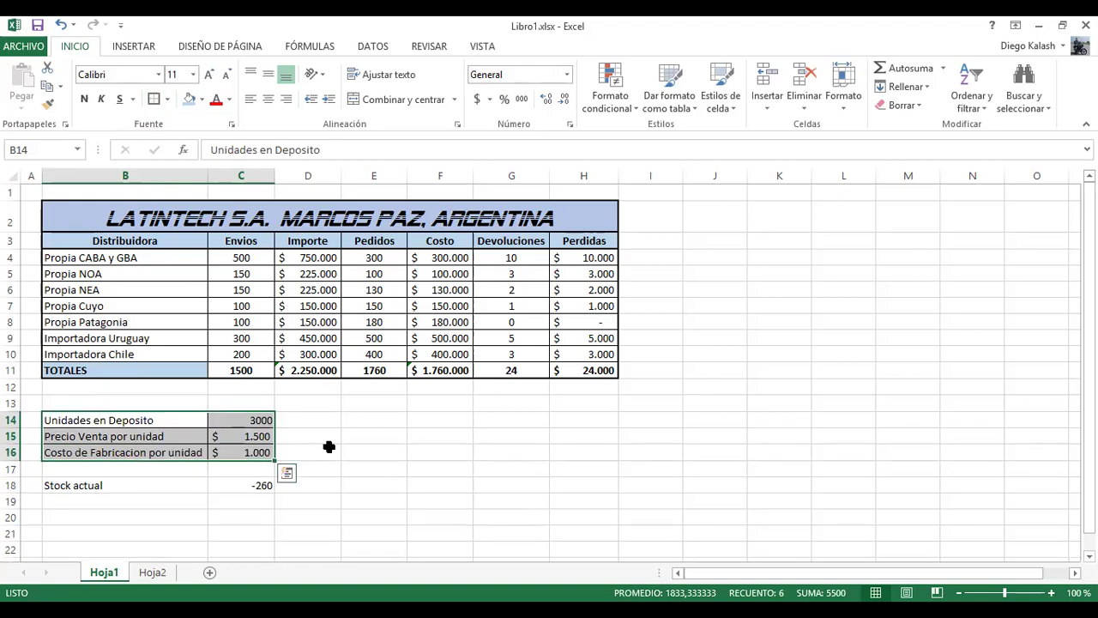
{"action": "left_click_drag", "start_coordinate": [140, 419], "coordinate": [139, 452]}
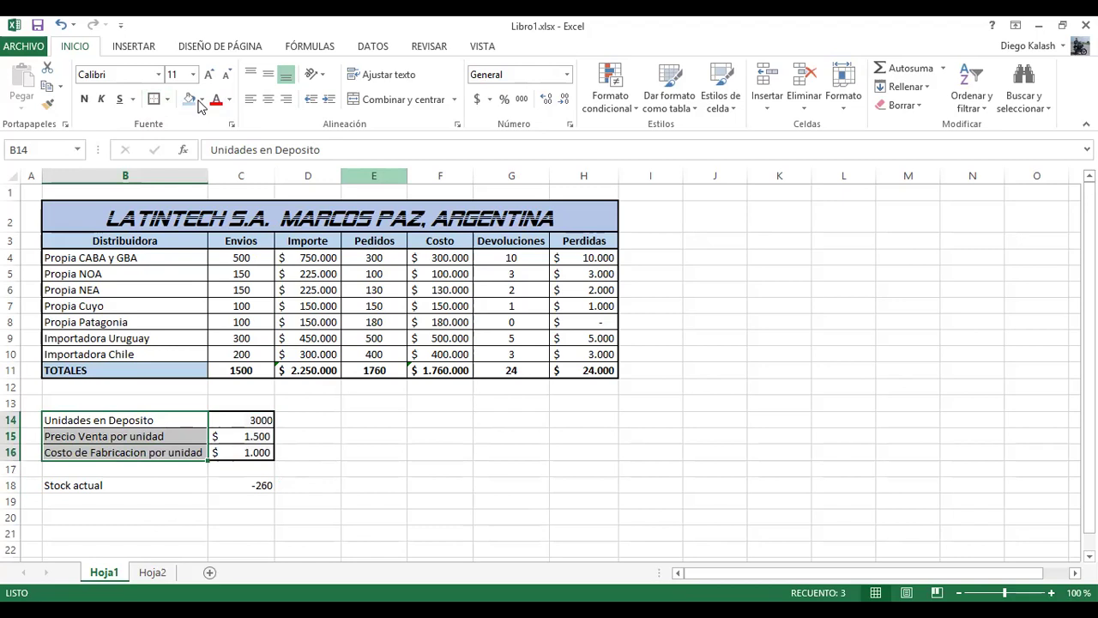
{"action": "left_click", "coordinate": [172, 468]}
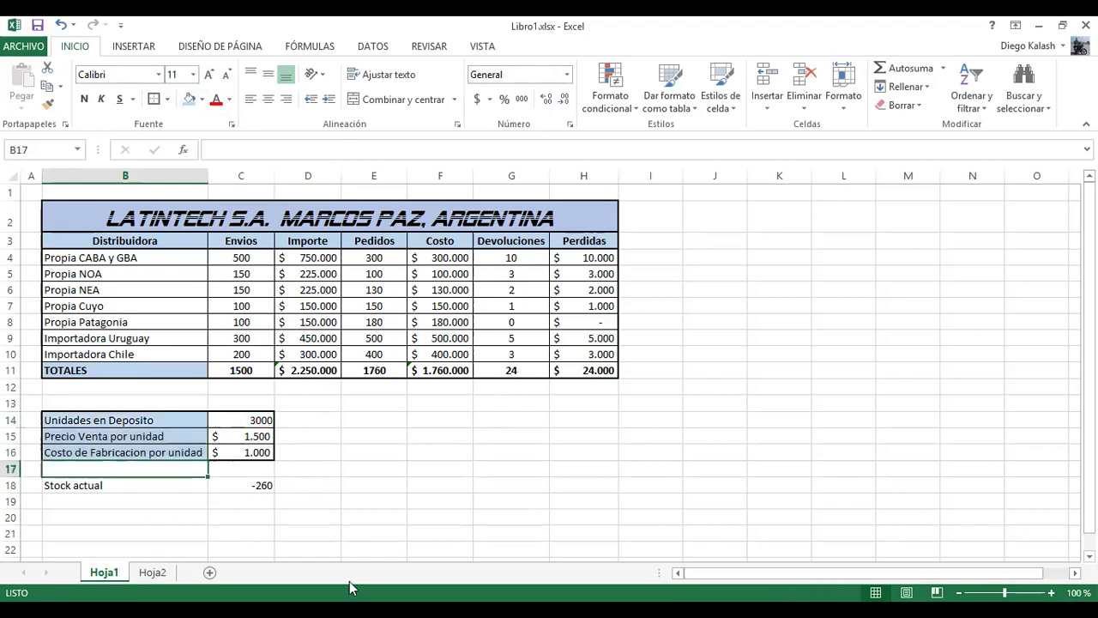
Step: Give the Stock actual row B18:C18 all borders with a thick outline and fill its label cell with light blue
{"action": "left_click", "coordinate": [78, 488]}
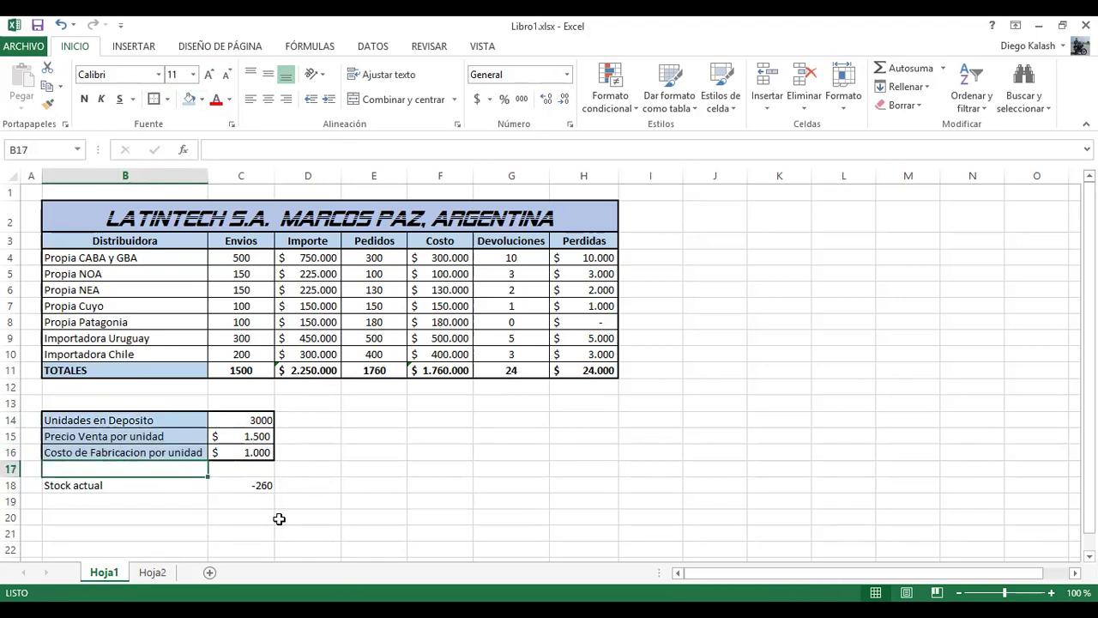
{"action": "key", "text": "ctrl+v"}
{"action": "key", "text": "Escape"}
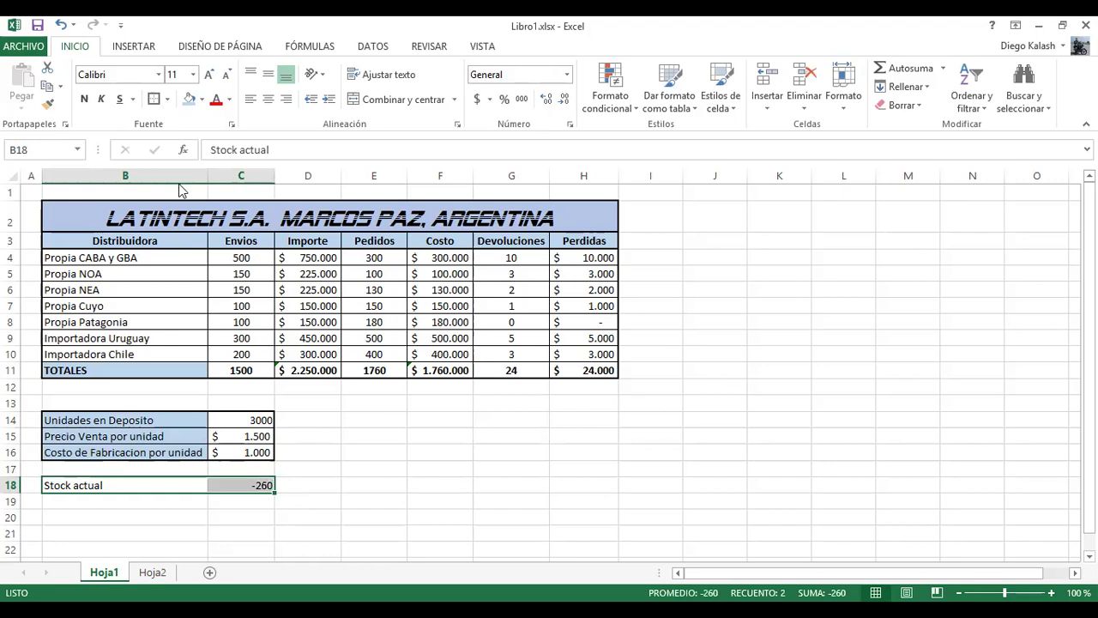
{"action": "left_click", "coordinate": [166, 99]}
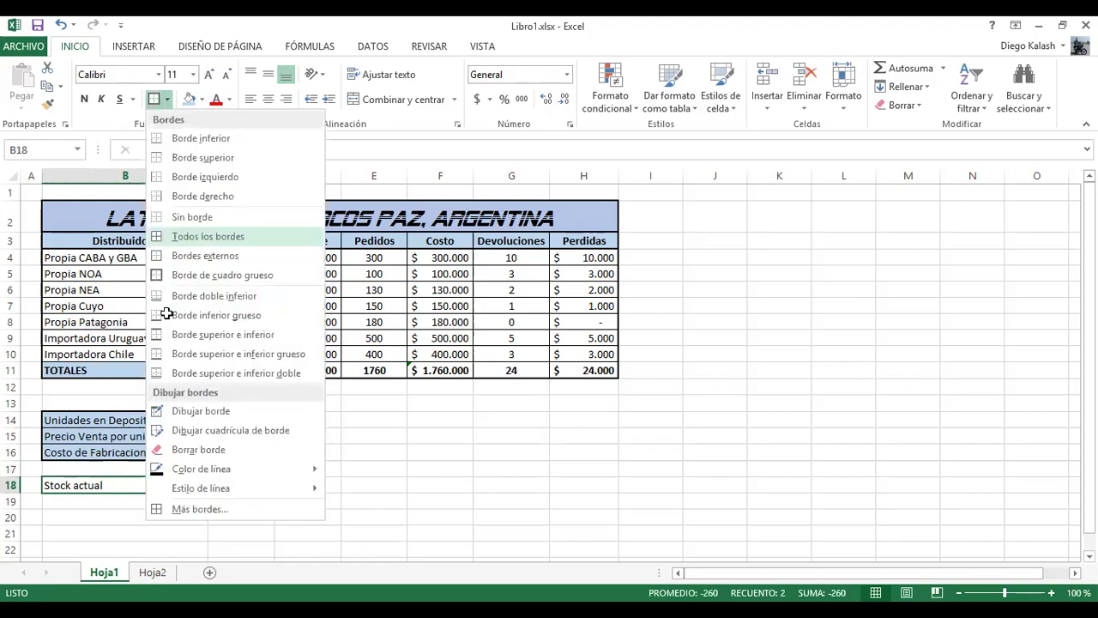
{"action": "left_click", "coordinate": [165, 104]}
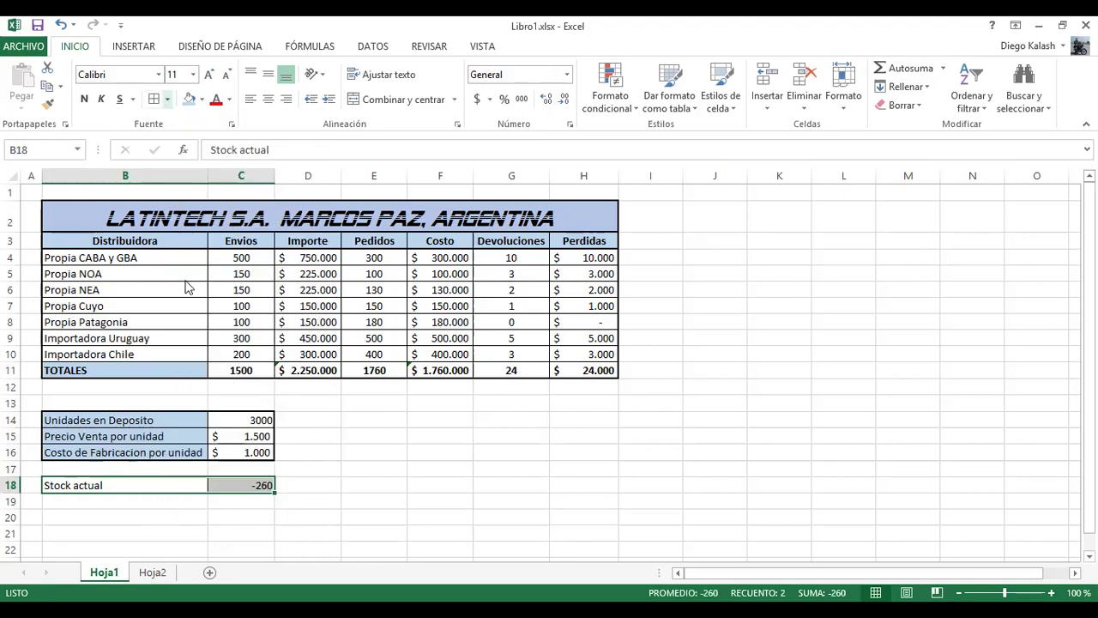
{"action": "left_click", "coordinate": [159, 482]}
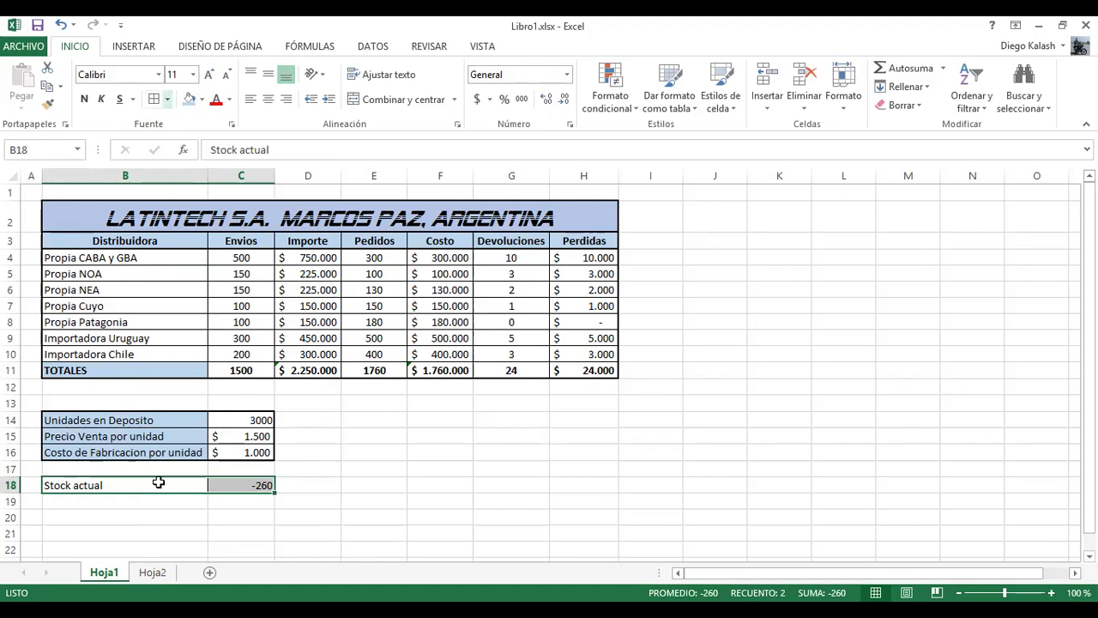
{"action": "left_click", "coordinate": [189, 100]}
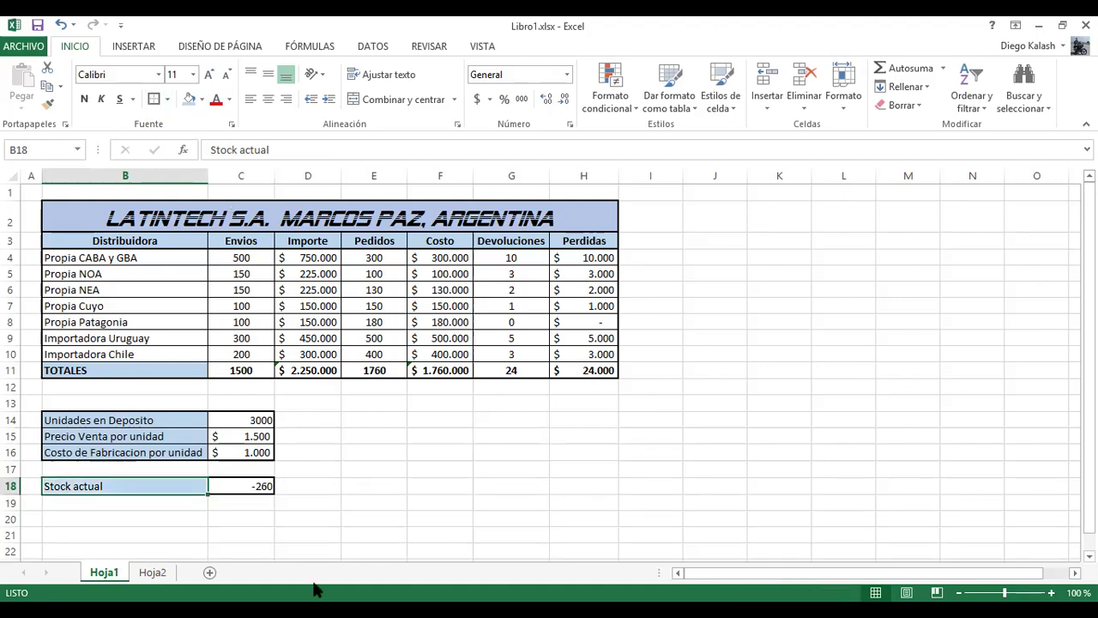
Step: Make the Stock actual value in C18 bold
{"action": "left_click", "coordinate": [265, 484]}
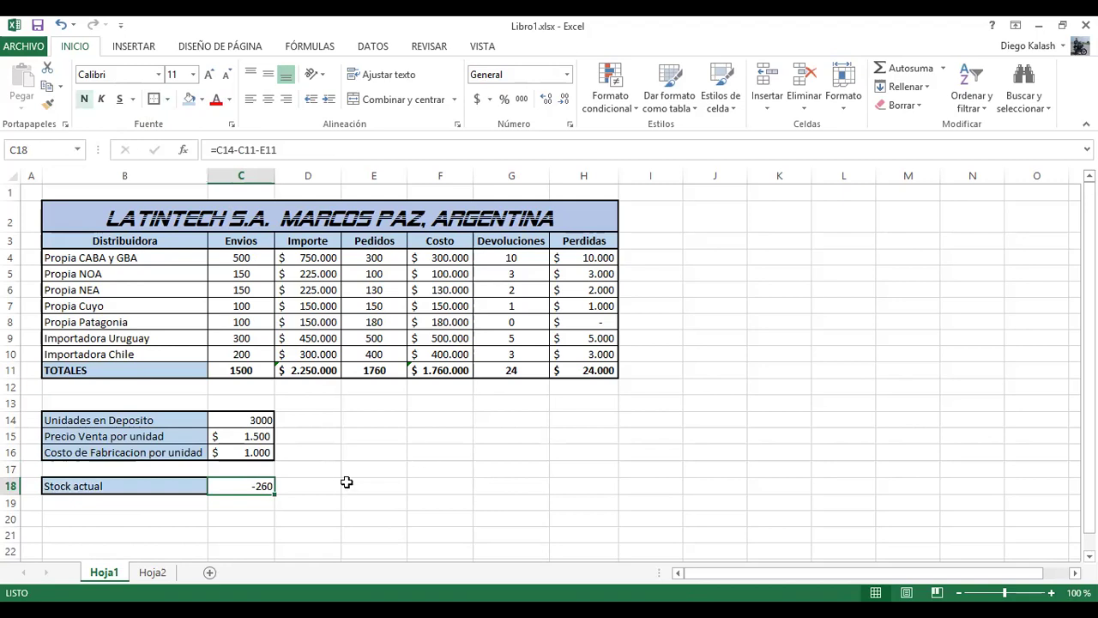
{"action": "key", "text": "Right"}
{"action": "key", "text": "Right"}
{"action": "key", "text": "Right"}
{"action": "key", "text": "Right"}
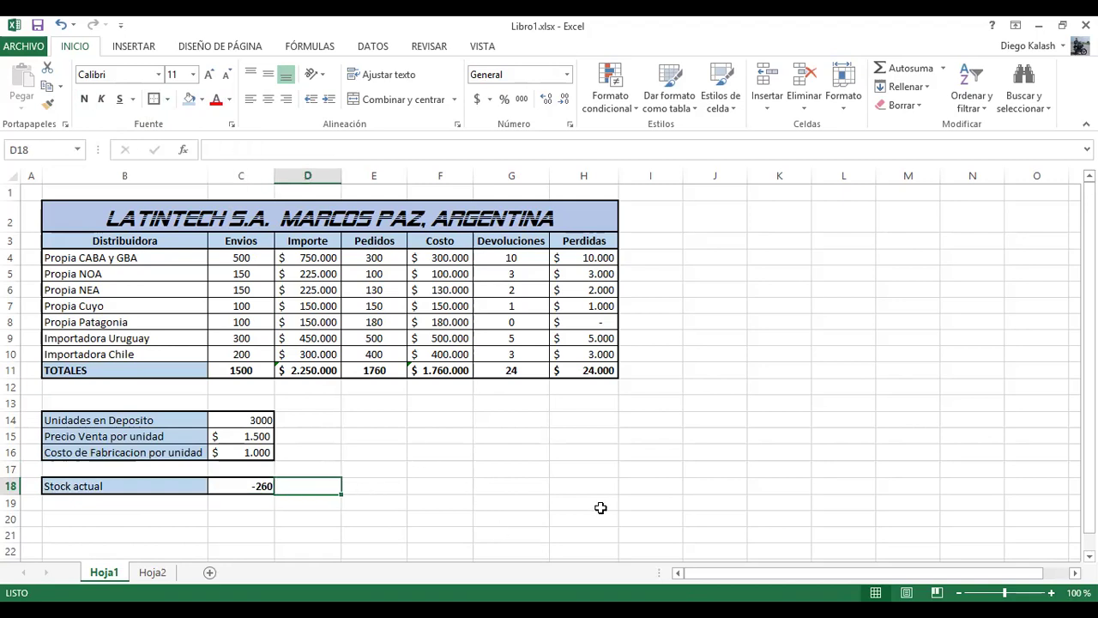